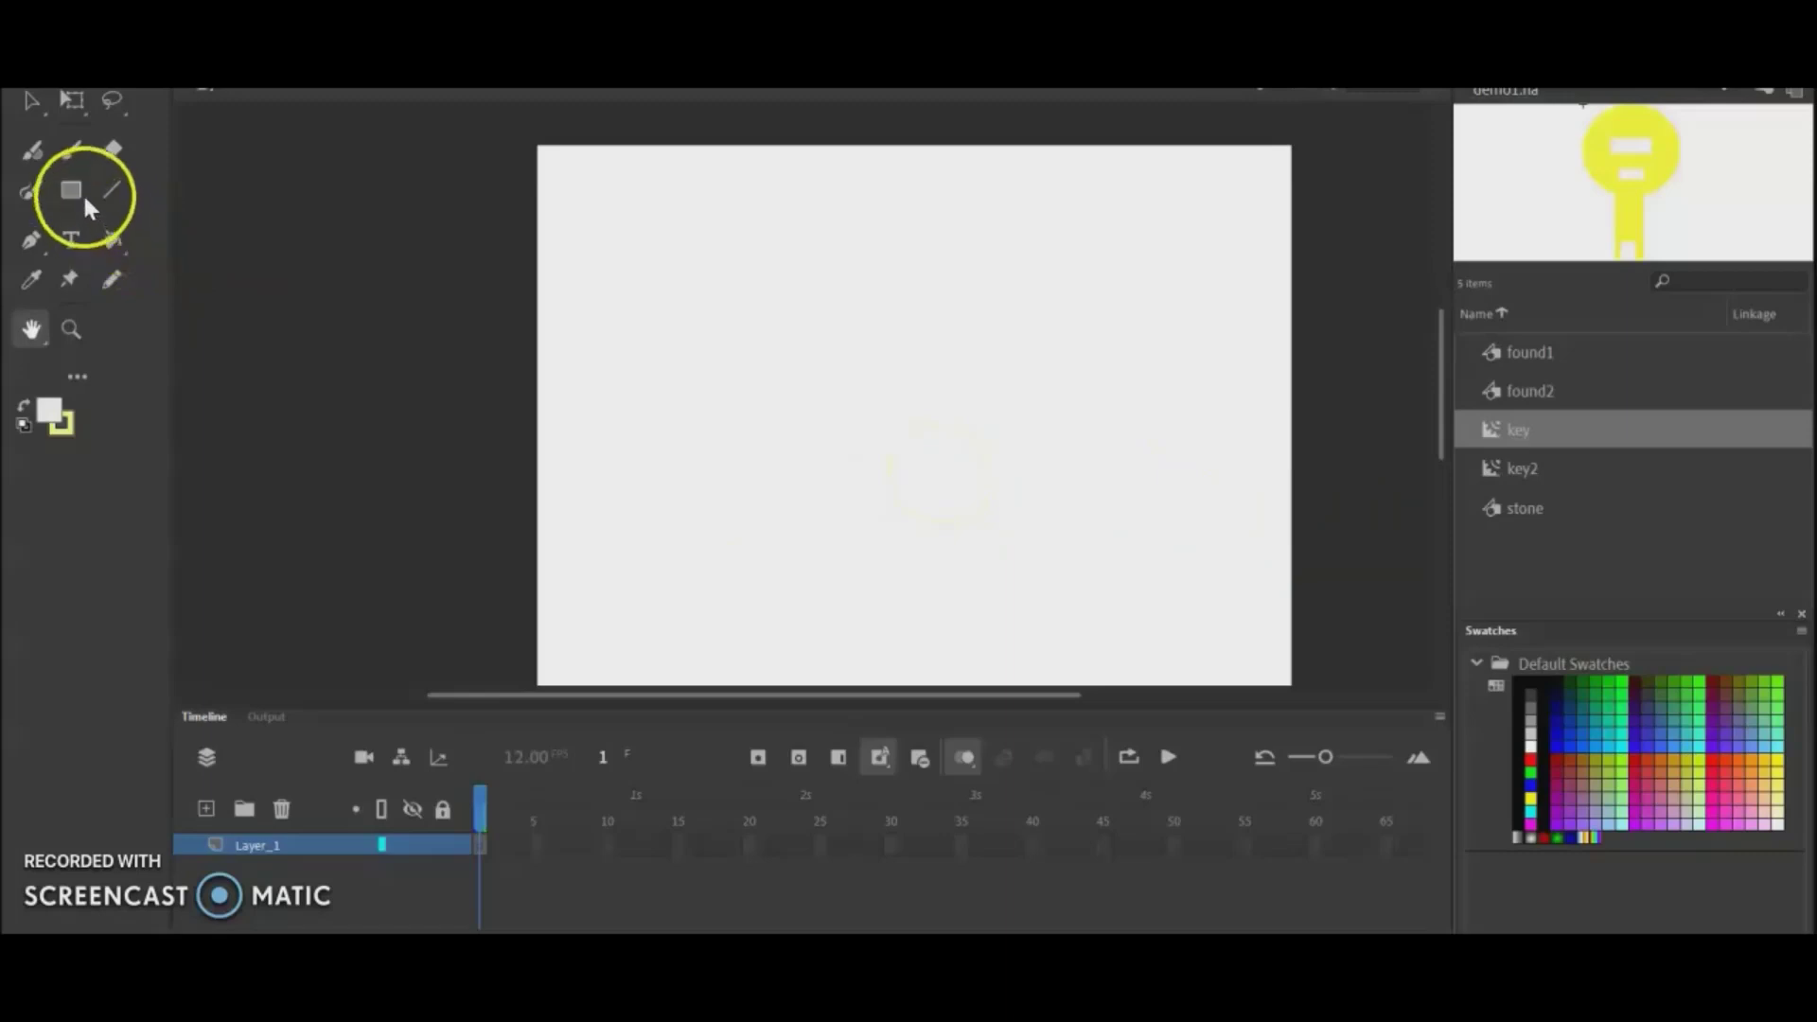
Step: Draw a small rectangle in the upper-left part of the stage with a red radial gradient fill
click(77, 187)
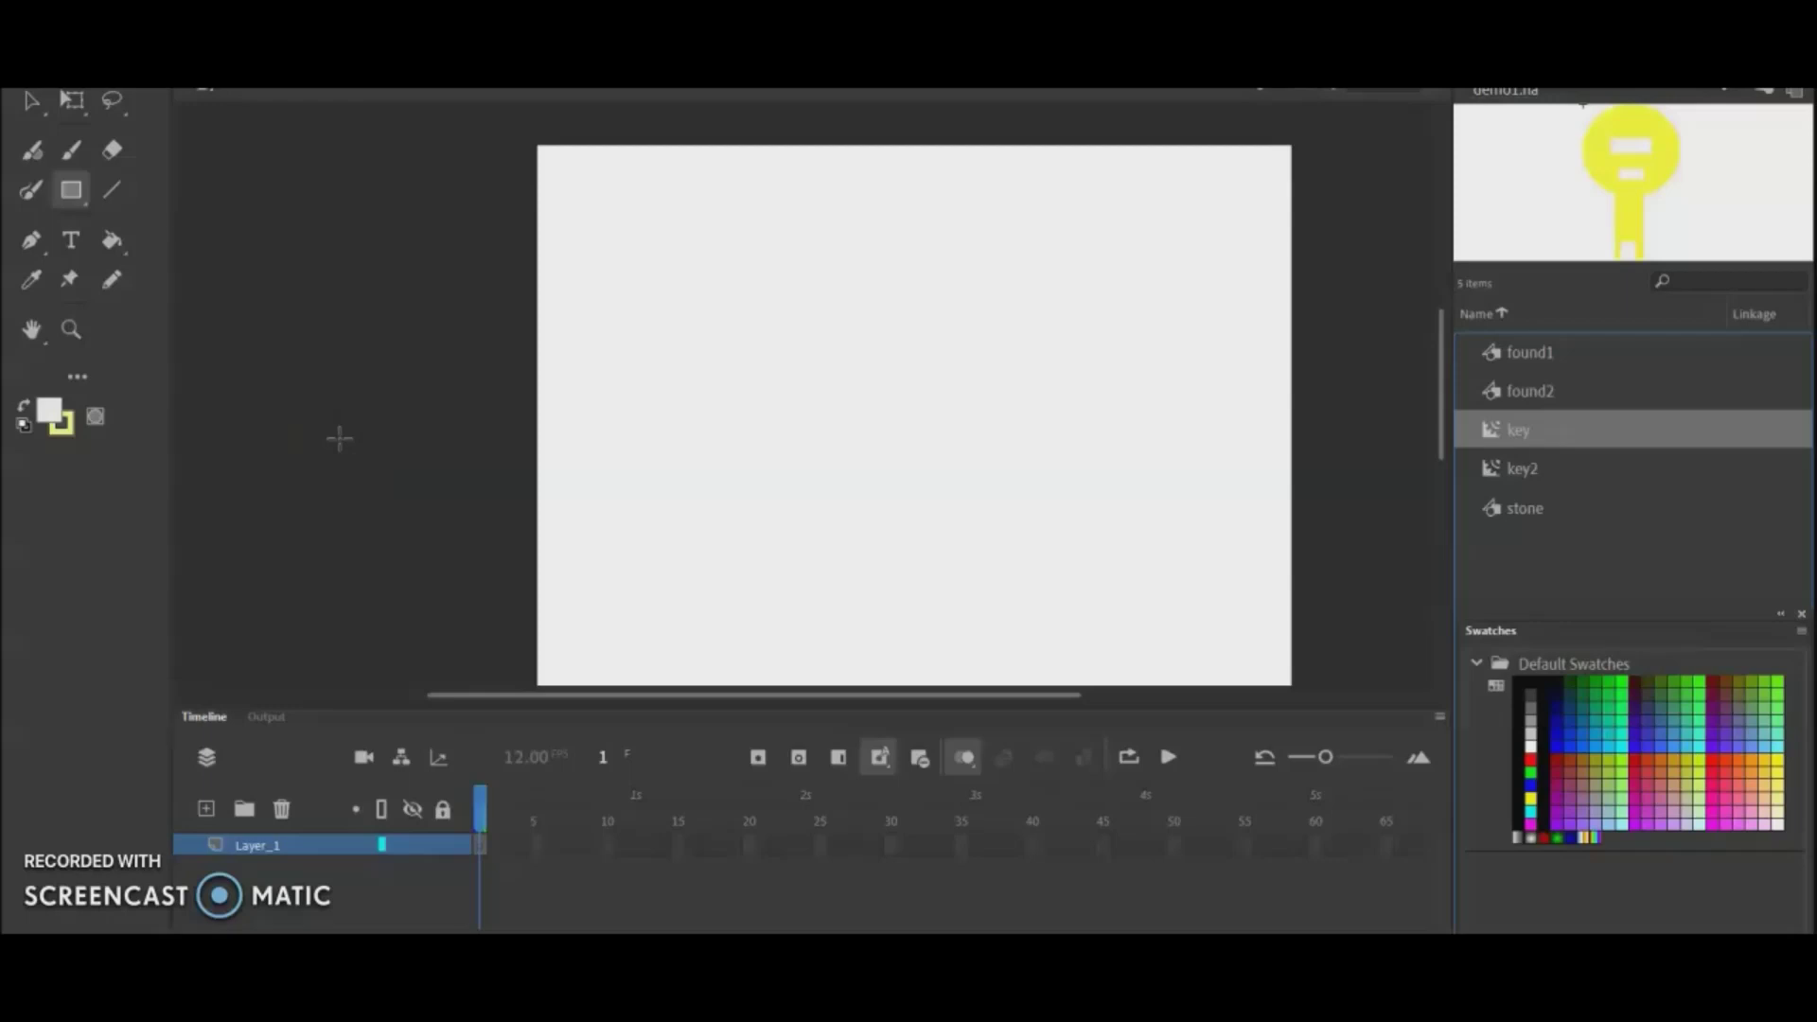
click(1349, 876)
click(1542, 837)
drag(625, 358, 691, 414)
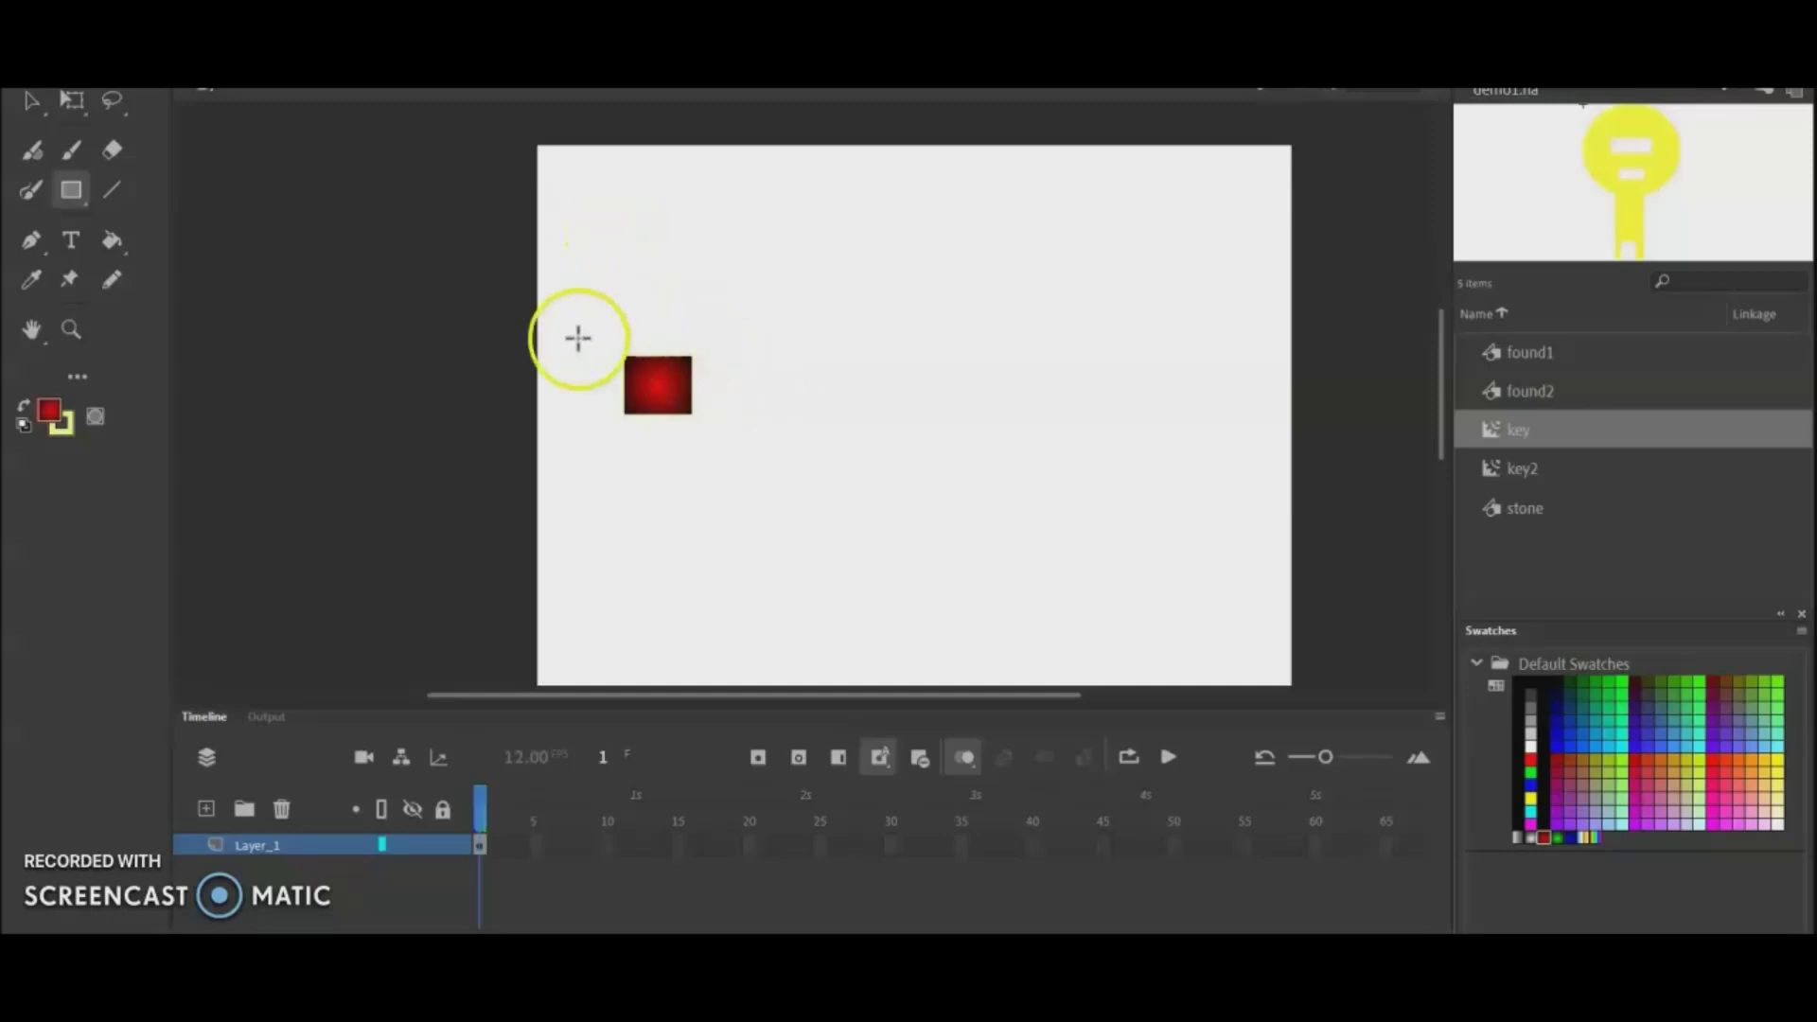
Step: Delete the yellow outline from all four sides of the red rectangle
key(ctrl+equal)
key(h)
drag(439, 497, 573, 486)
key(v)
click(374, 357)
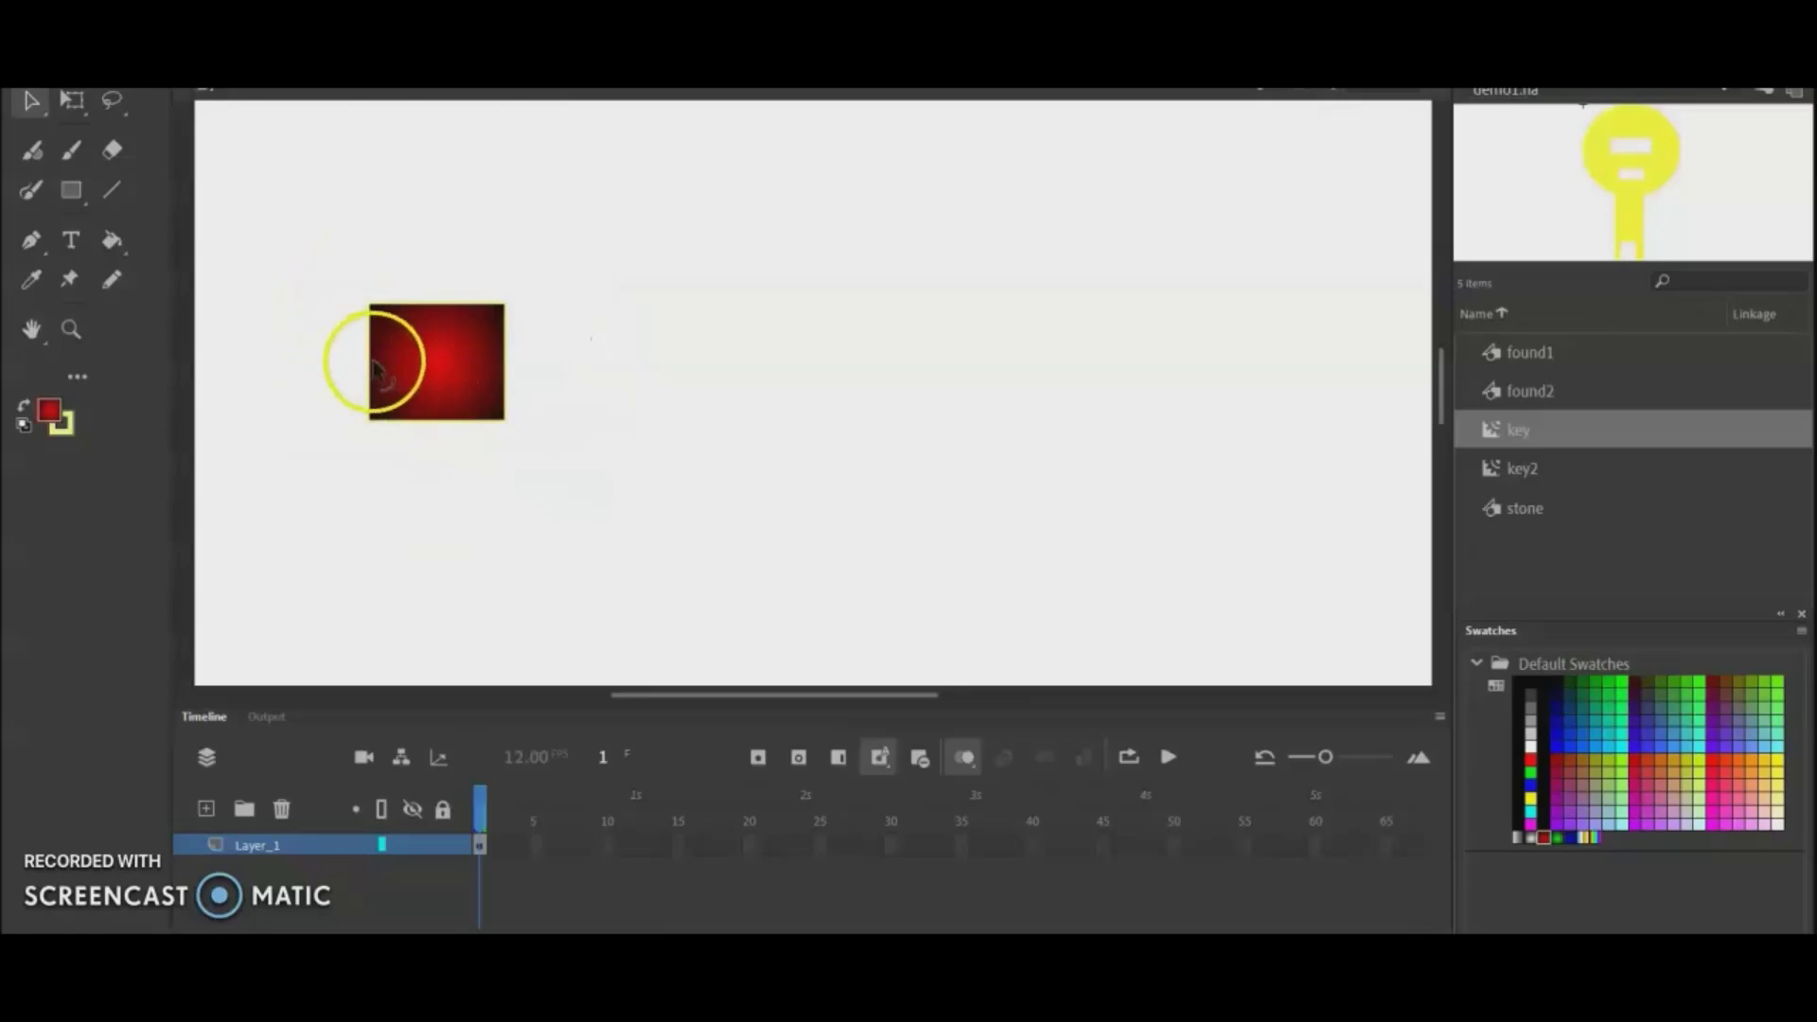
click(430, 316)
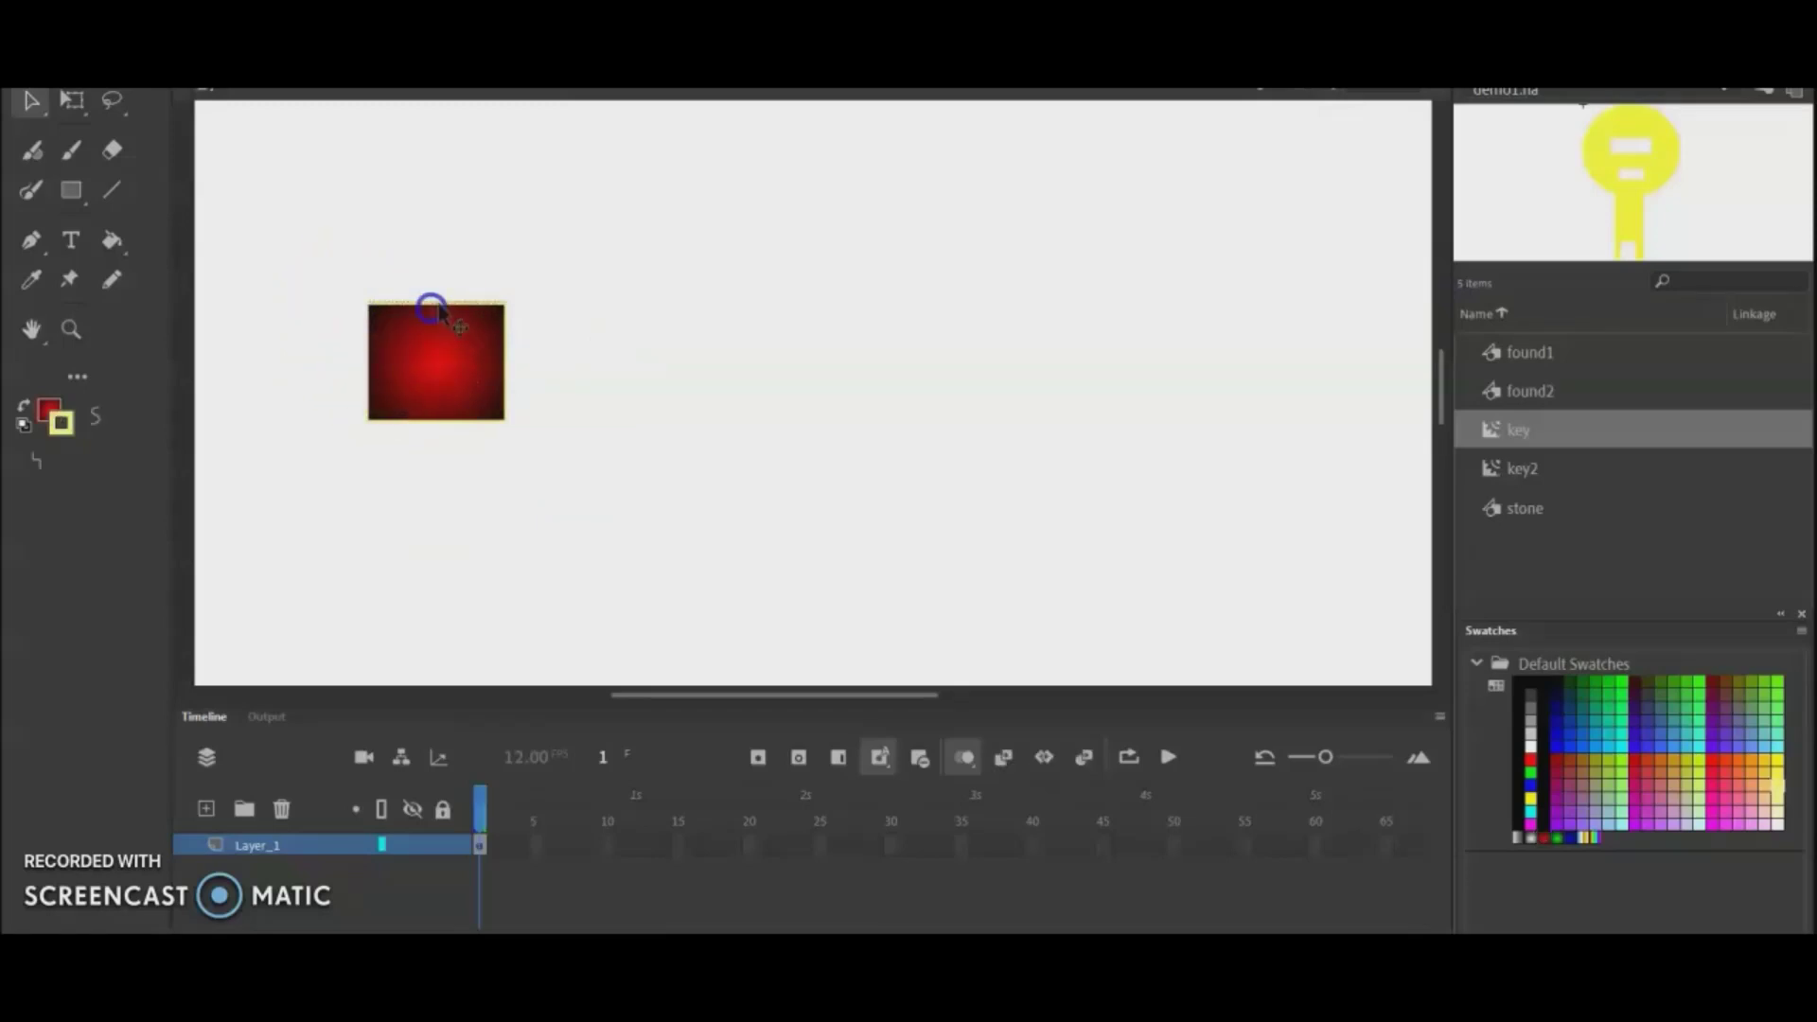
click(509, 361)
right_click(478, 409)
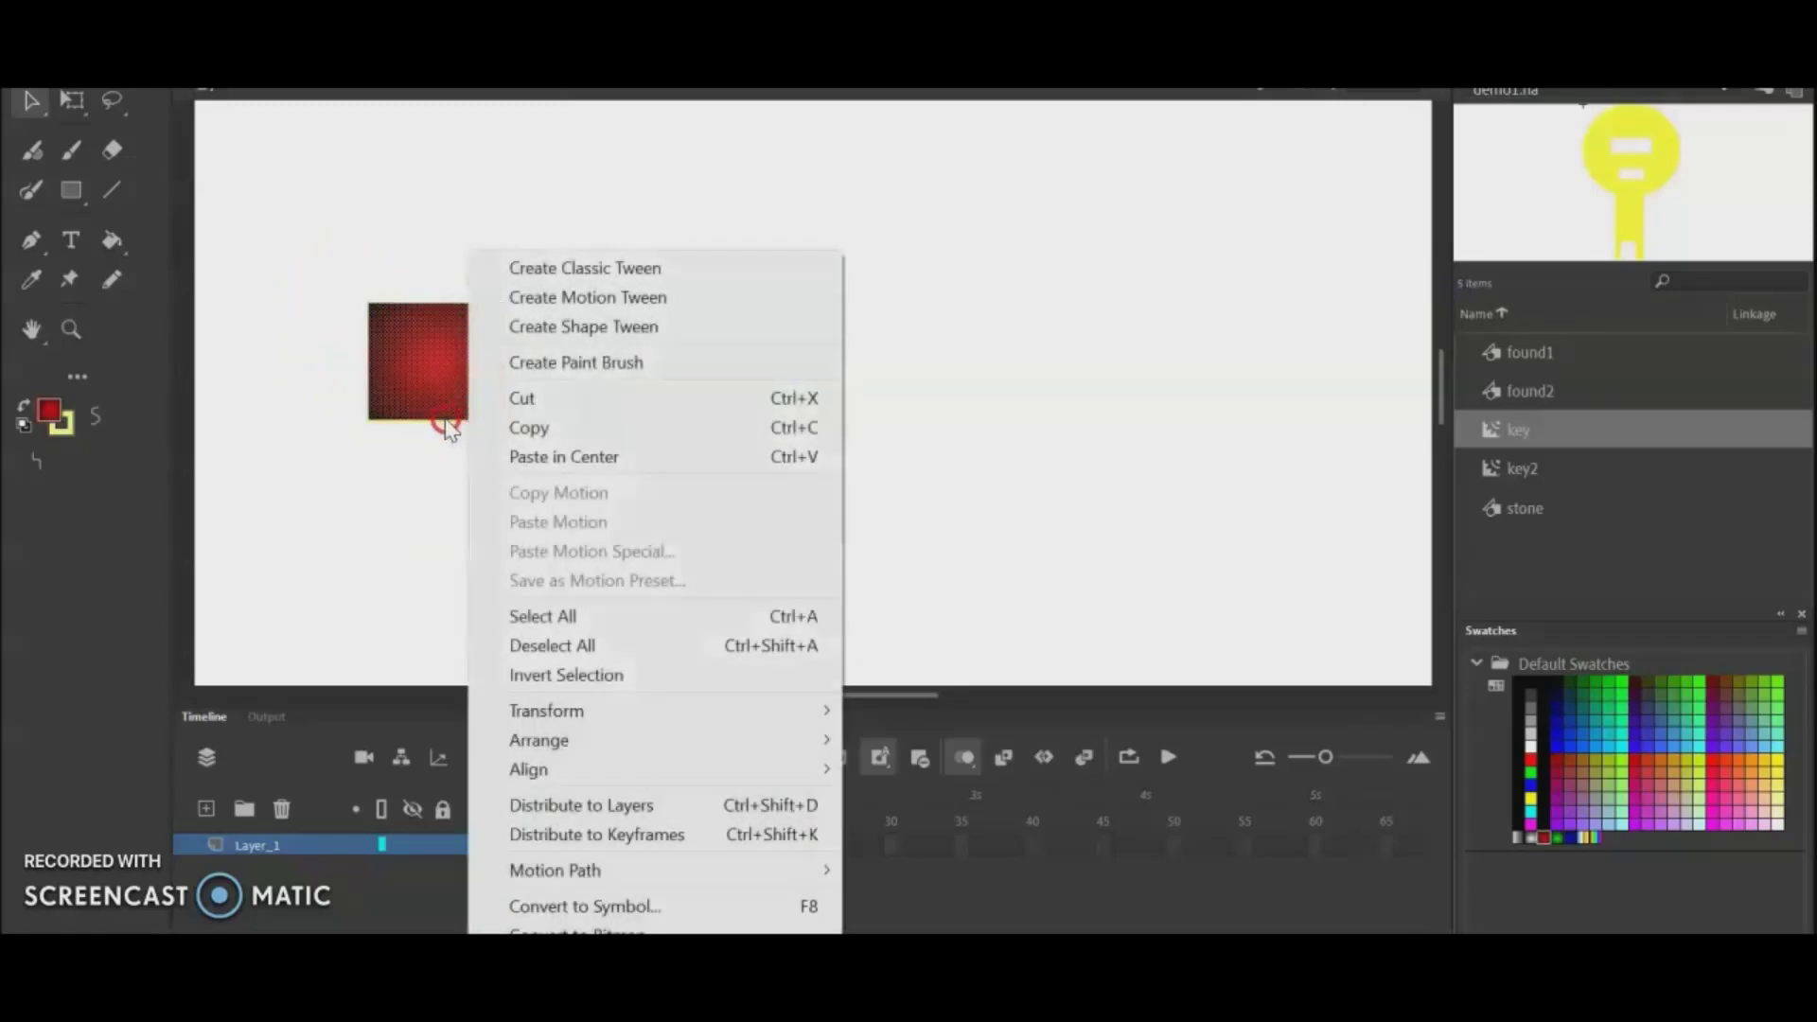
click(431, 424)
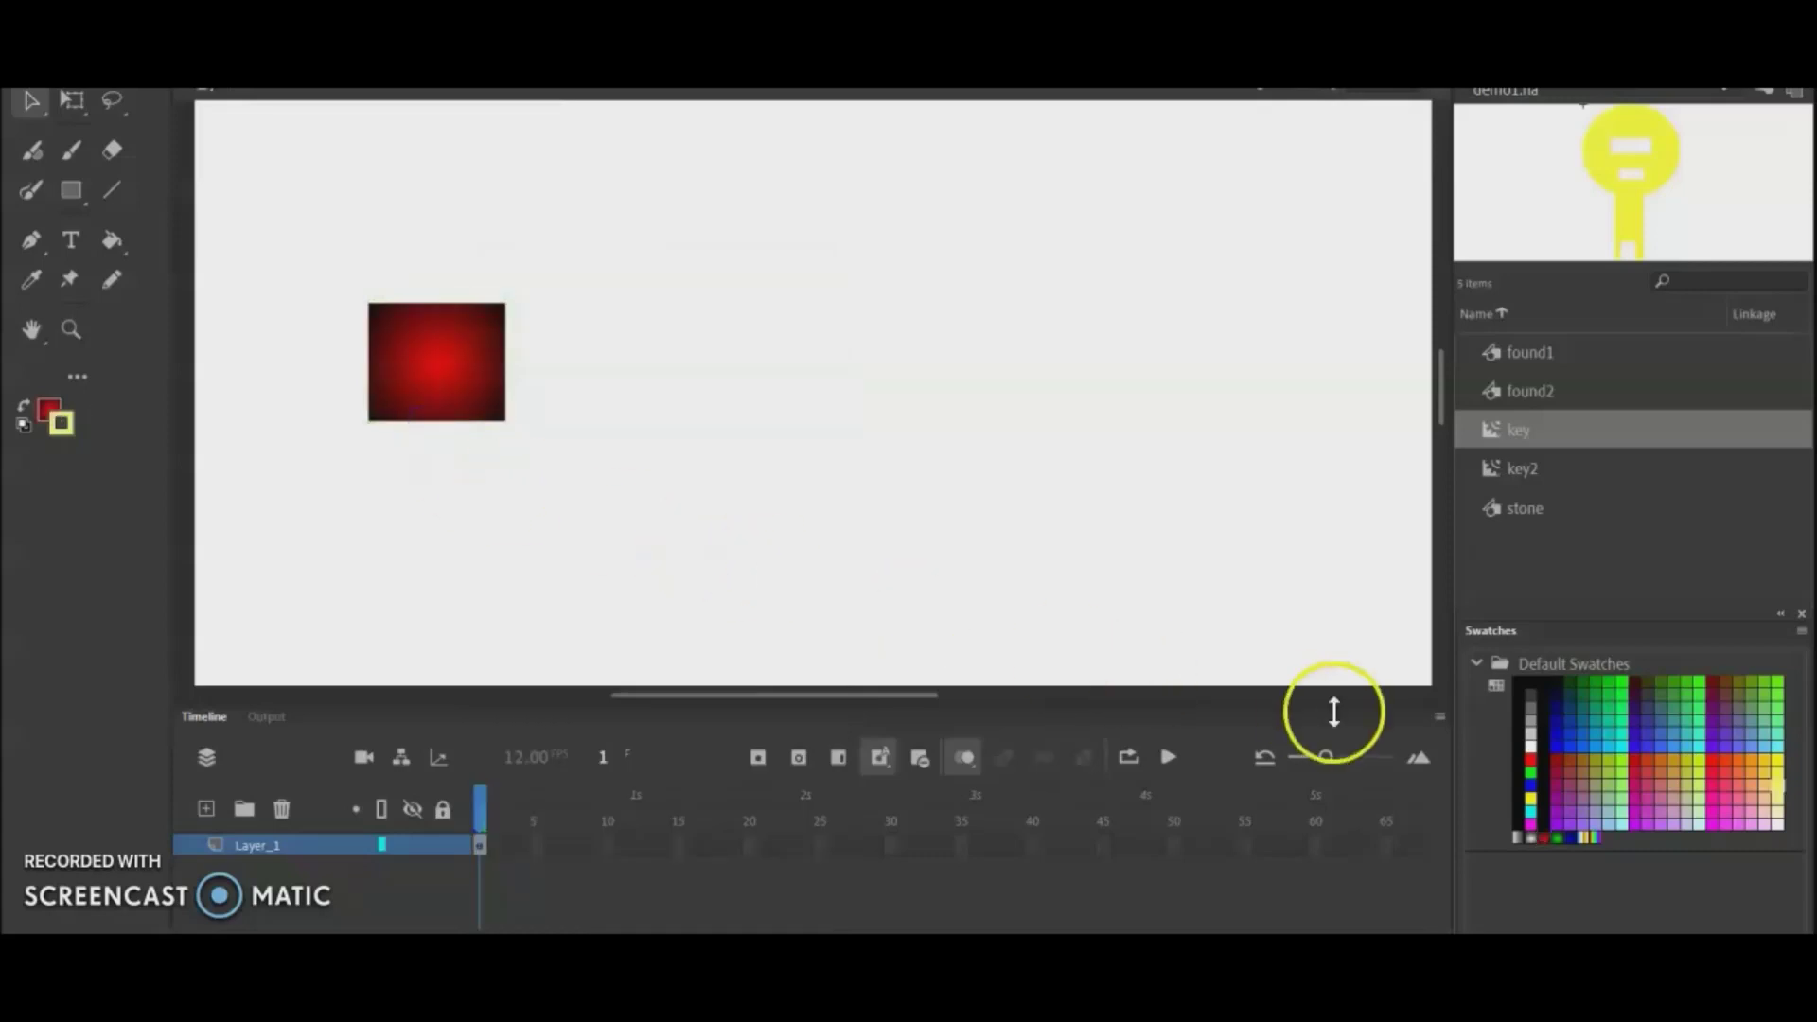
Step: Refill the rectangle with a blue radial gradient using the Paint Bucket, placing the highlight near its upper-left corner
click(1563, 837)
click(165, 325)
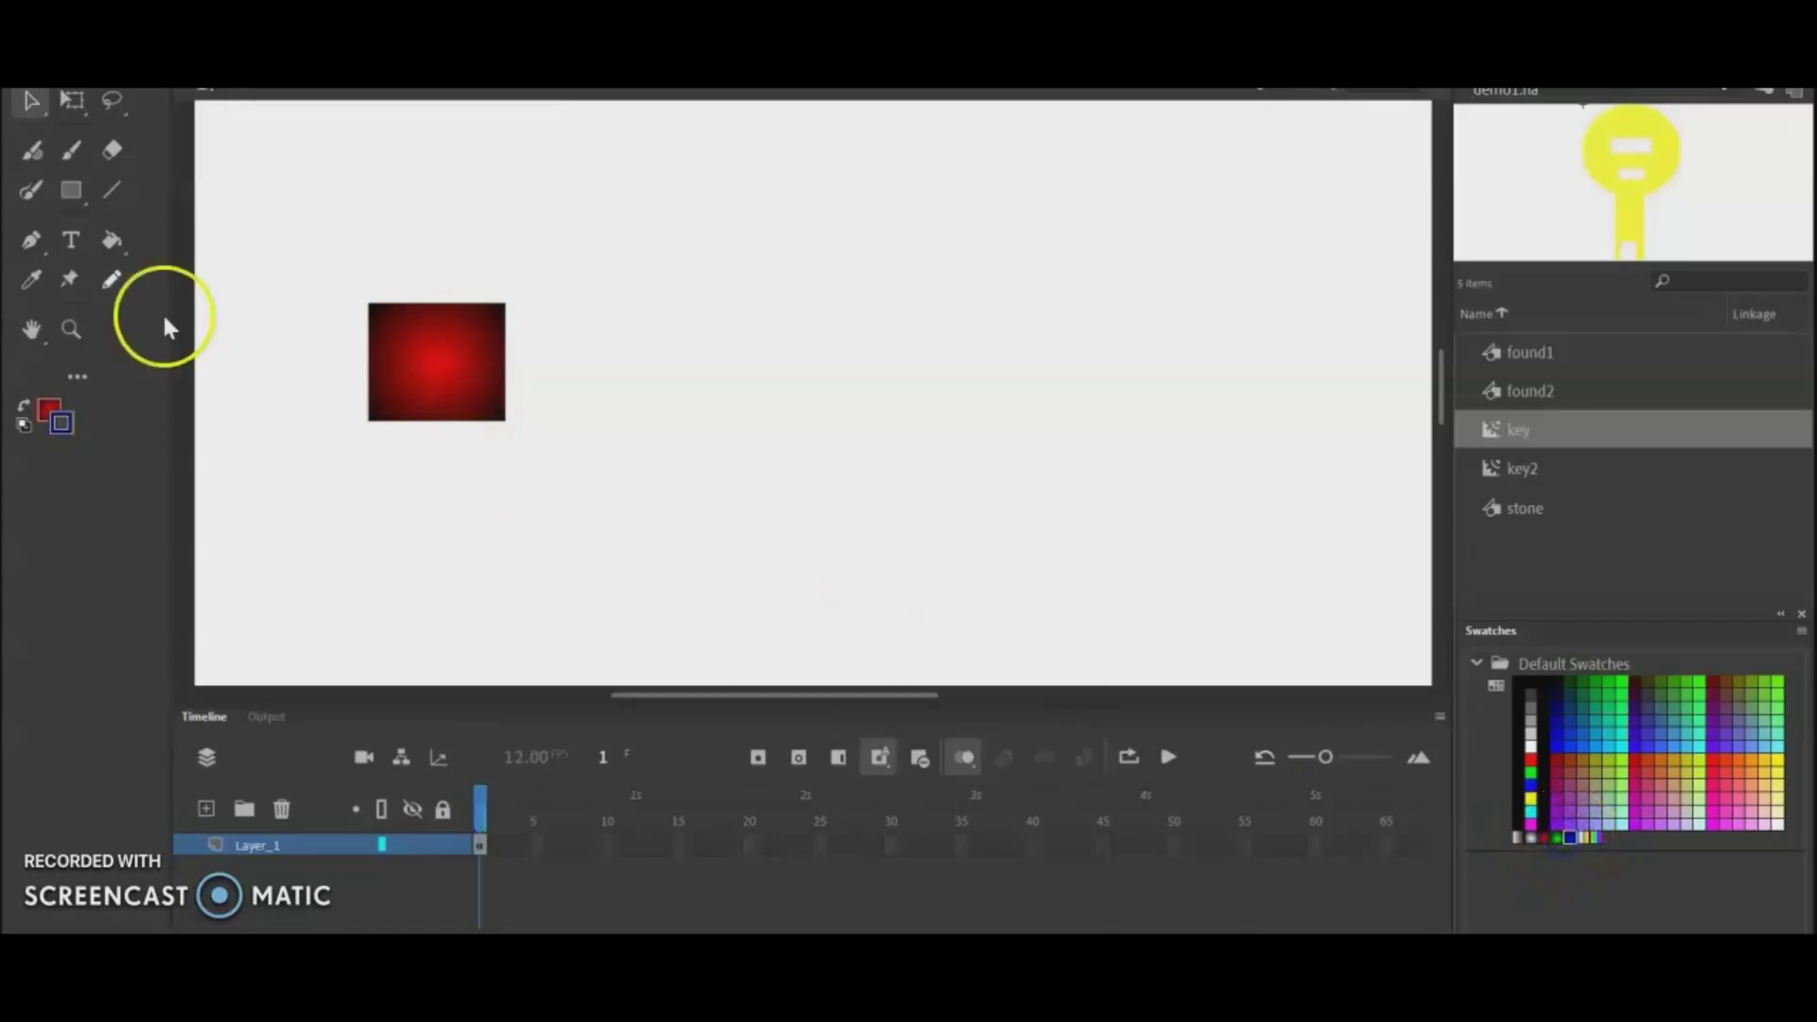
click(111, 247)
click(405, 339)
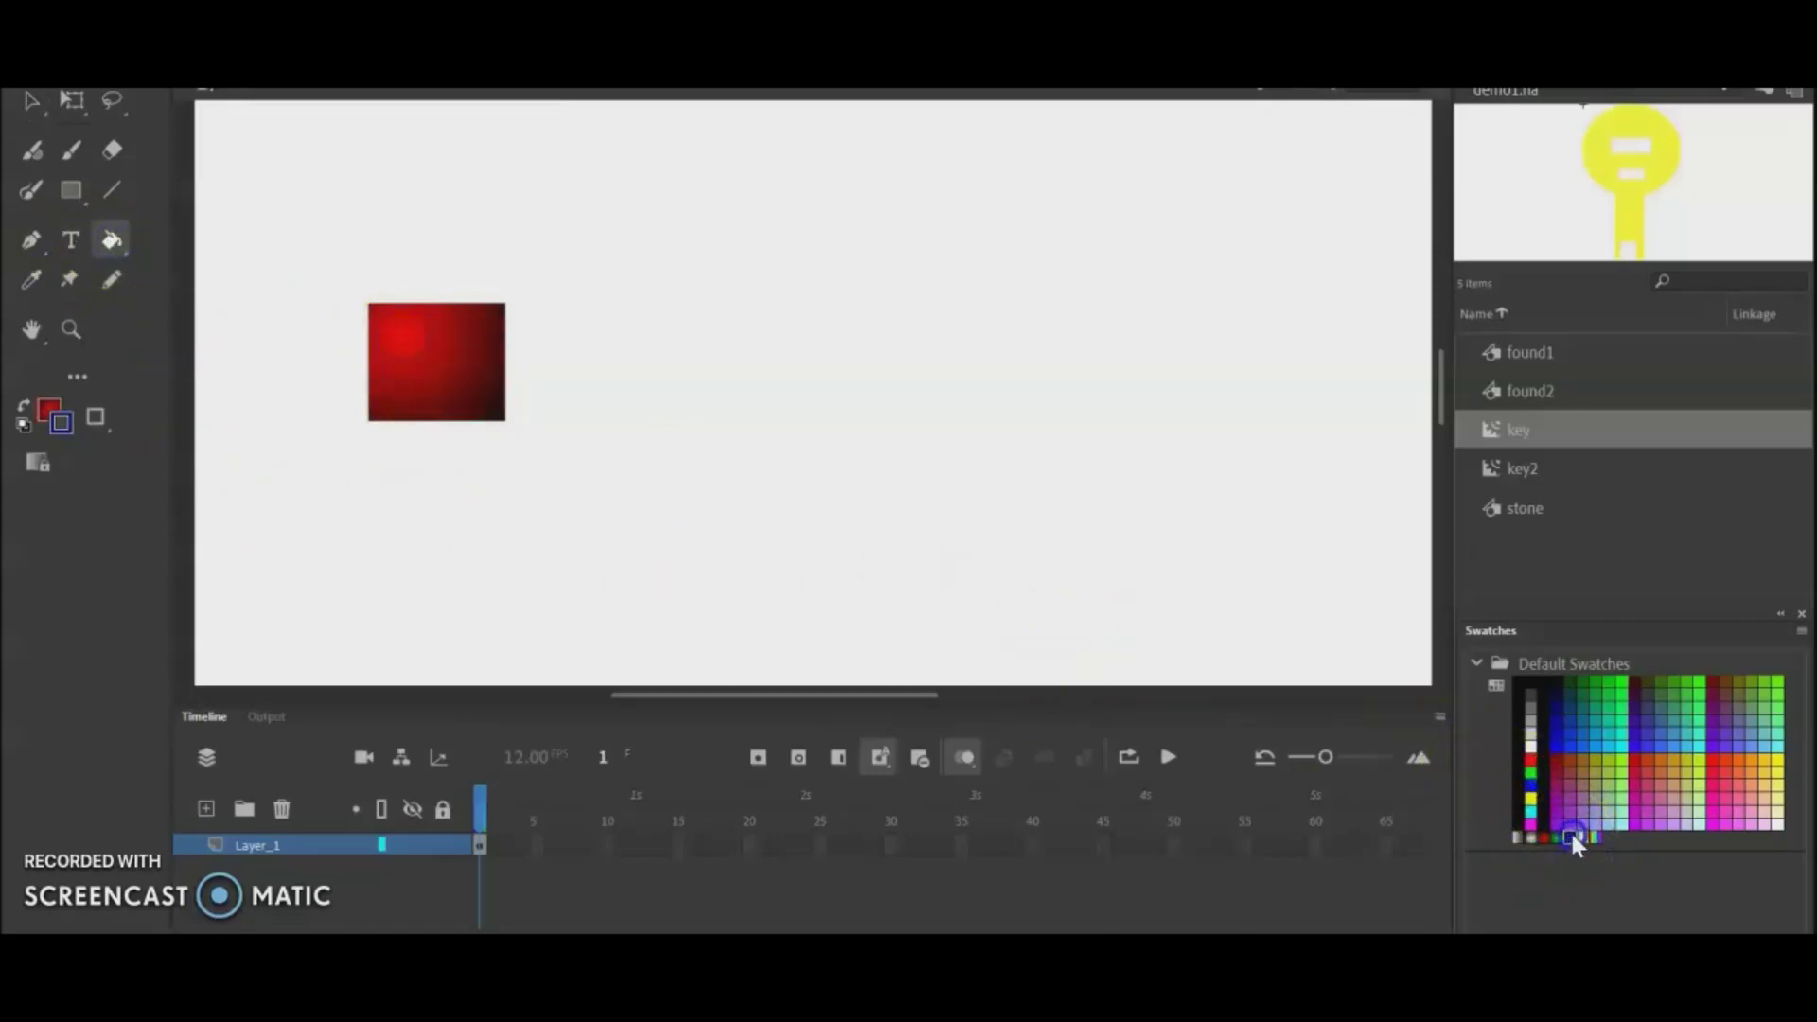
click(51, 413)
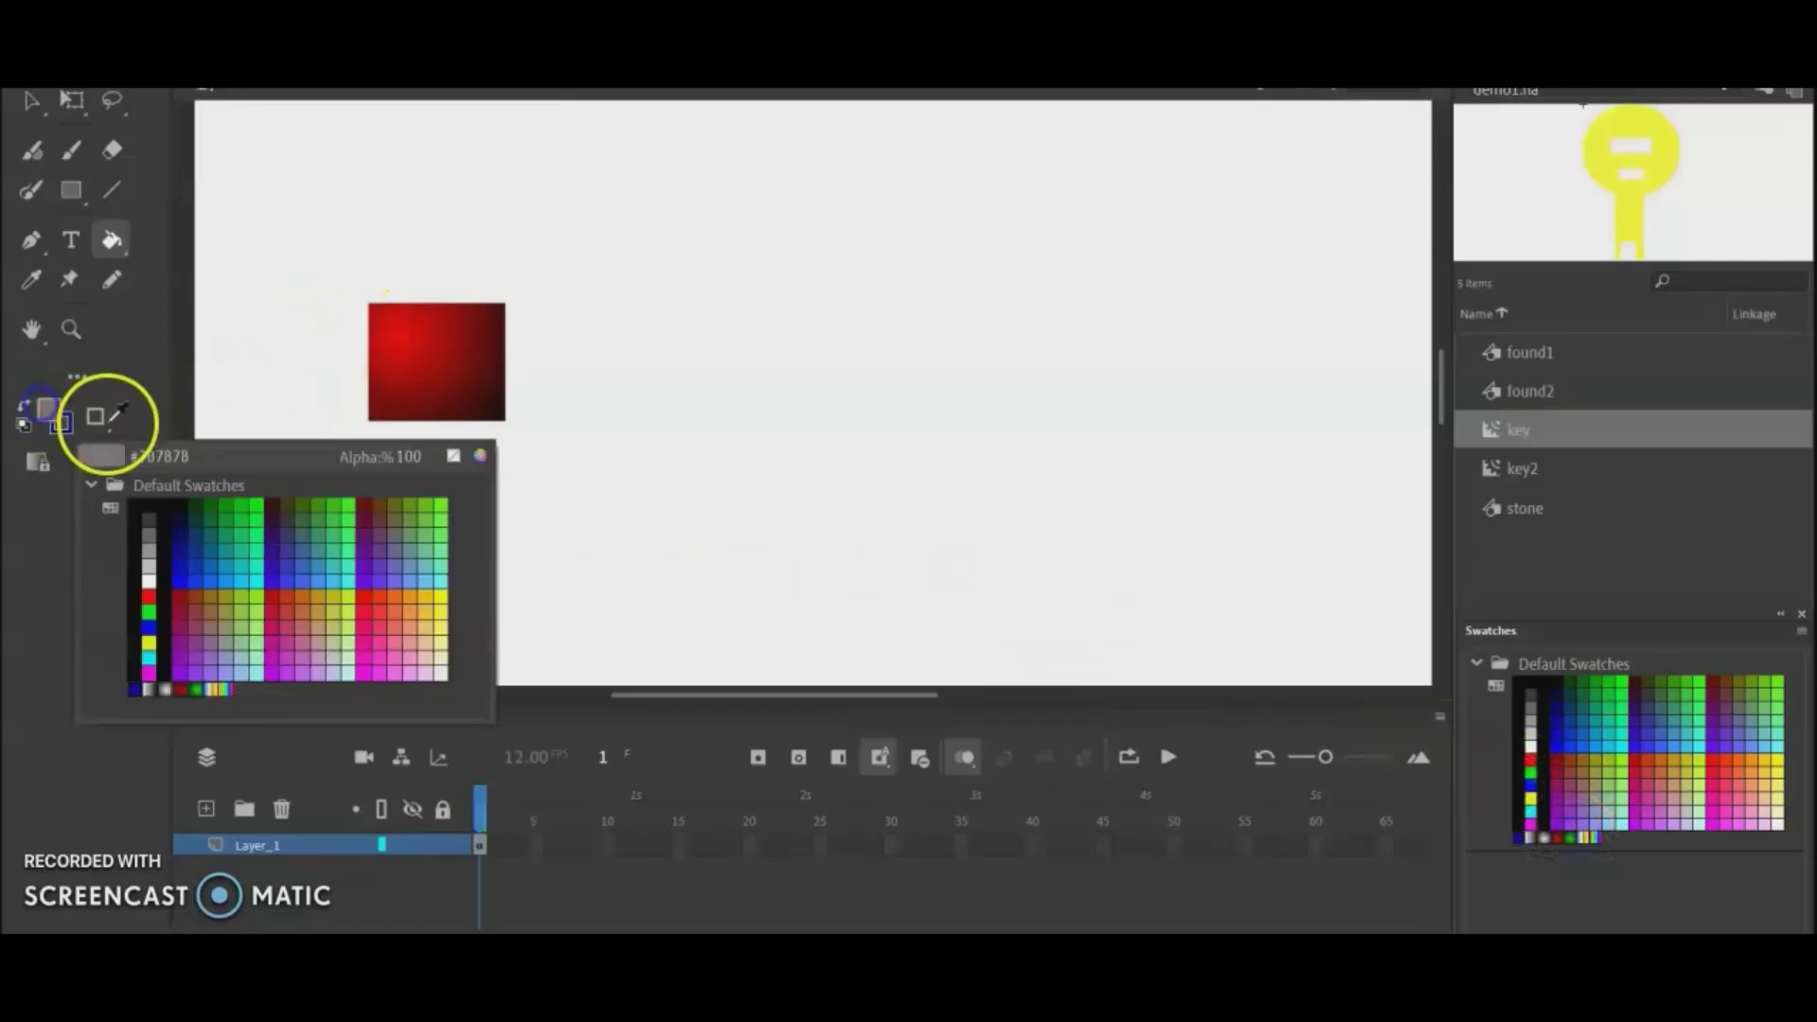
click(150, 632)
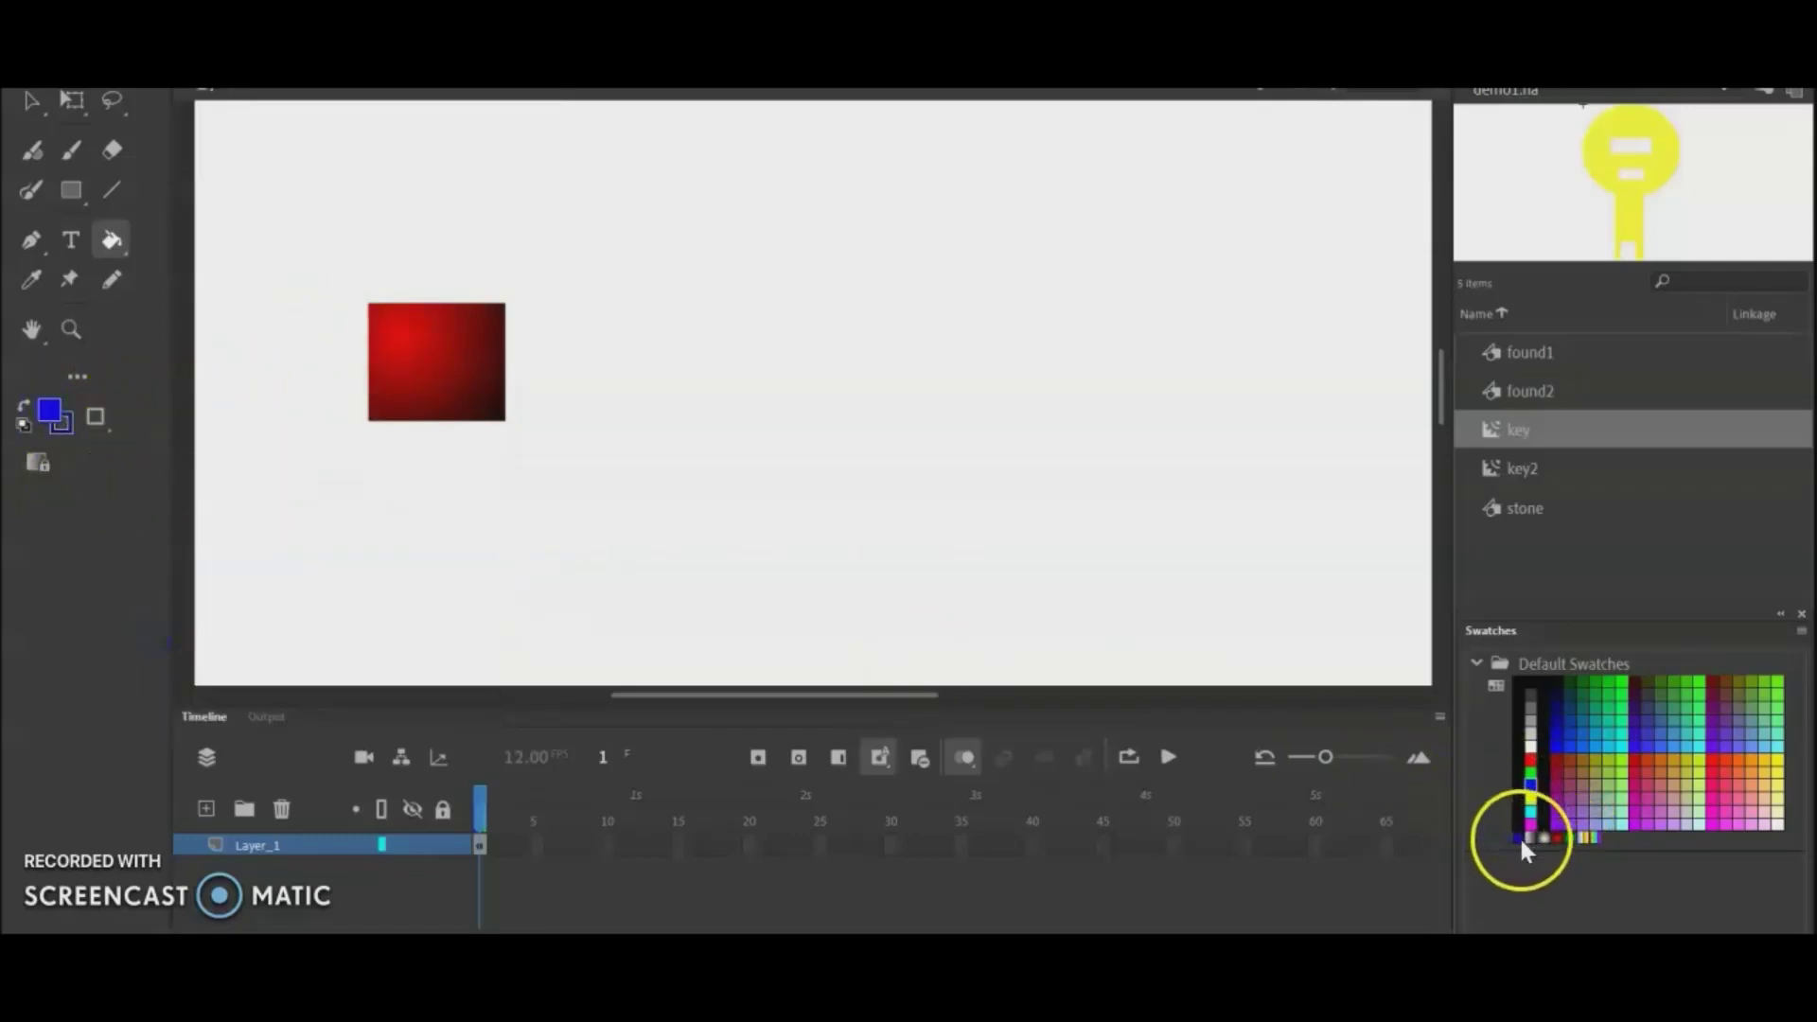
click(405, 343)
click(365, 405)
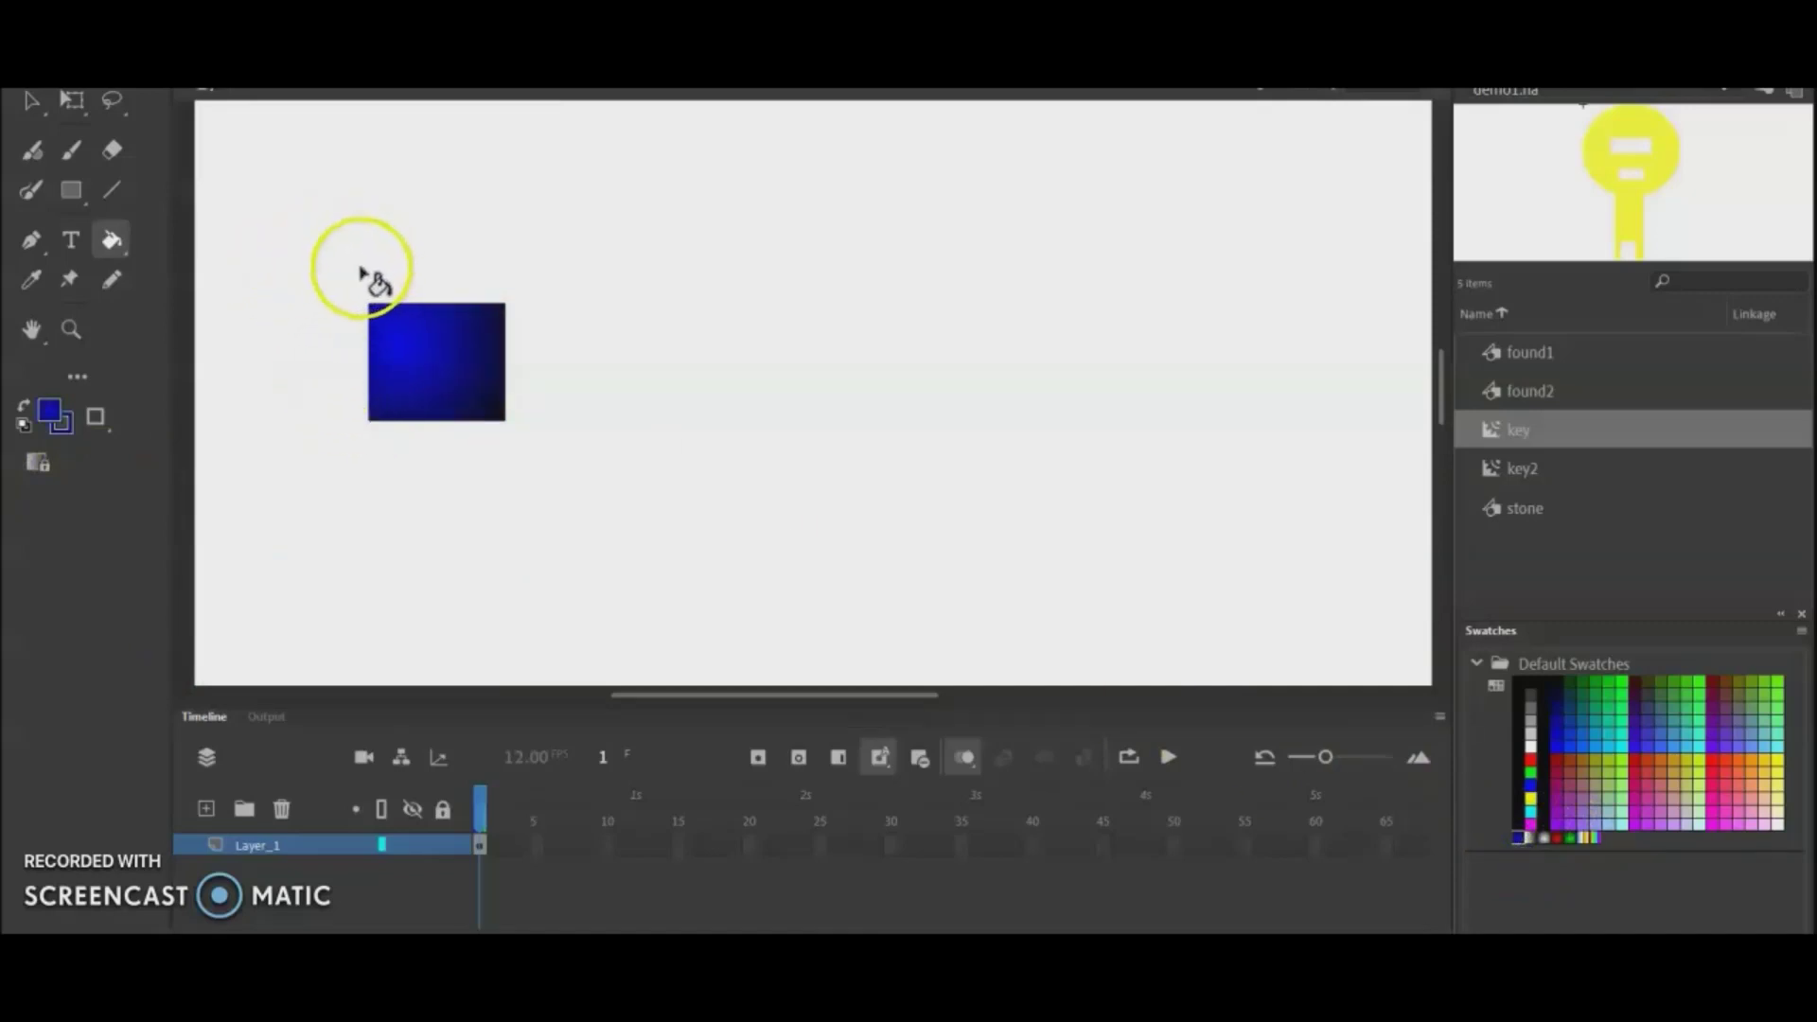
Step: Set the Classic Brush size to 9
key(e)
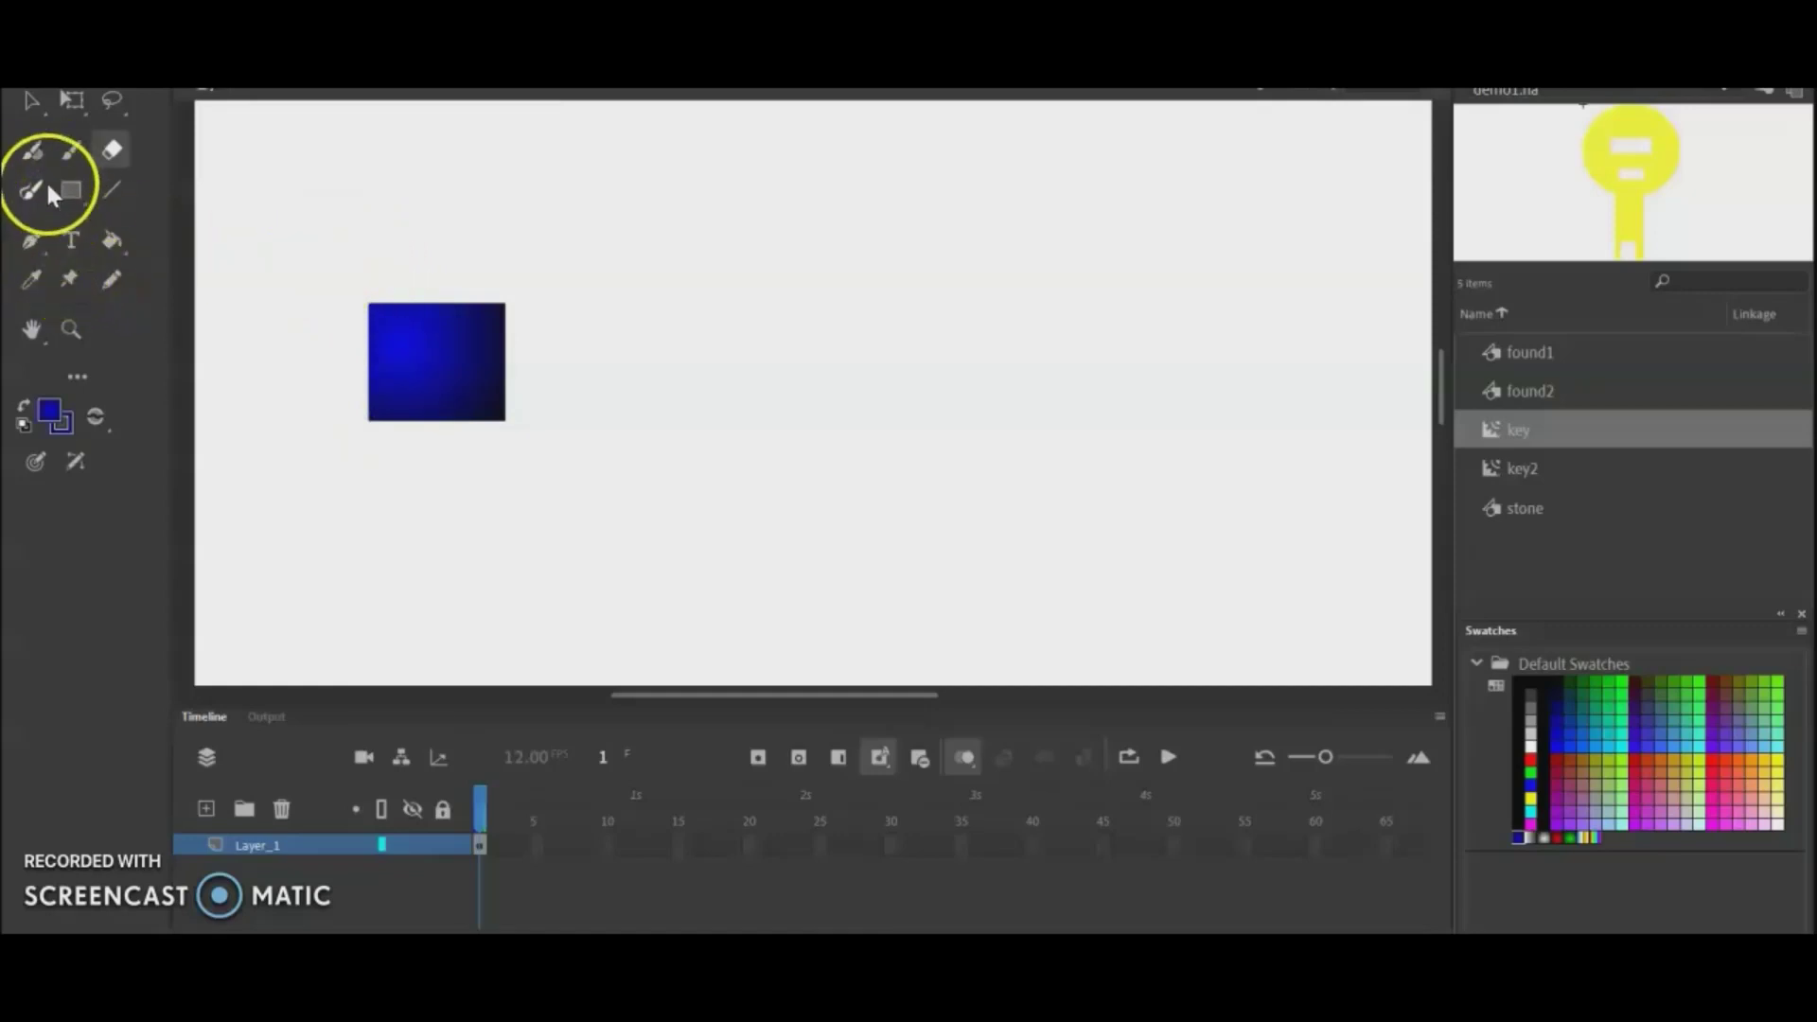
click(68, 152)
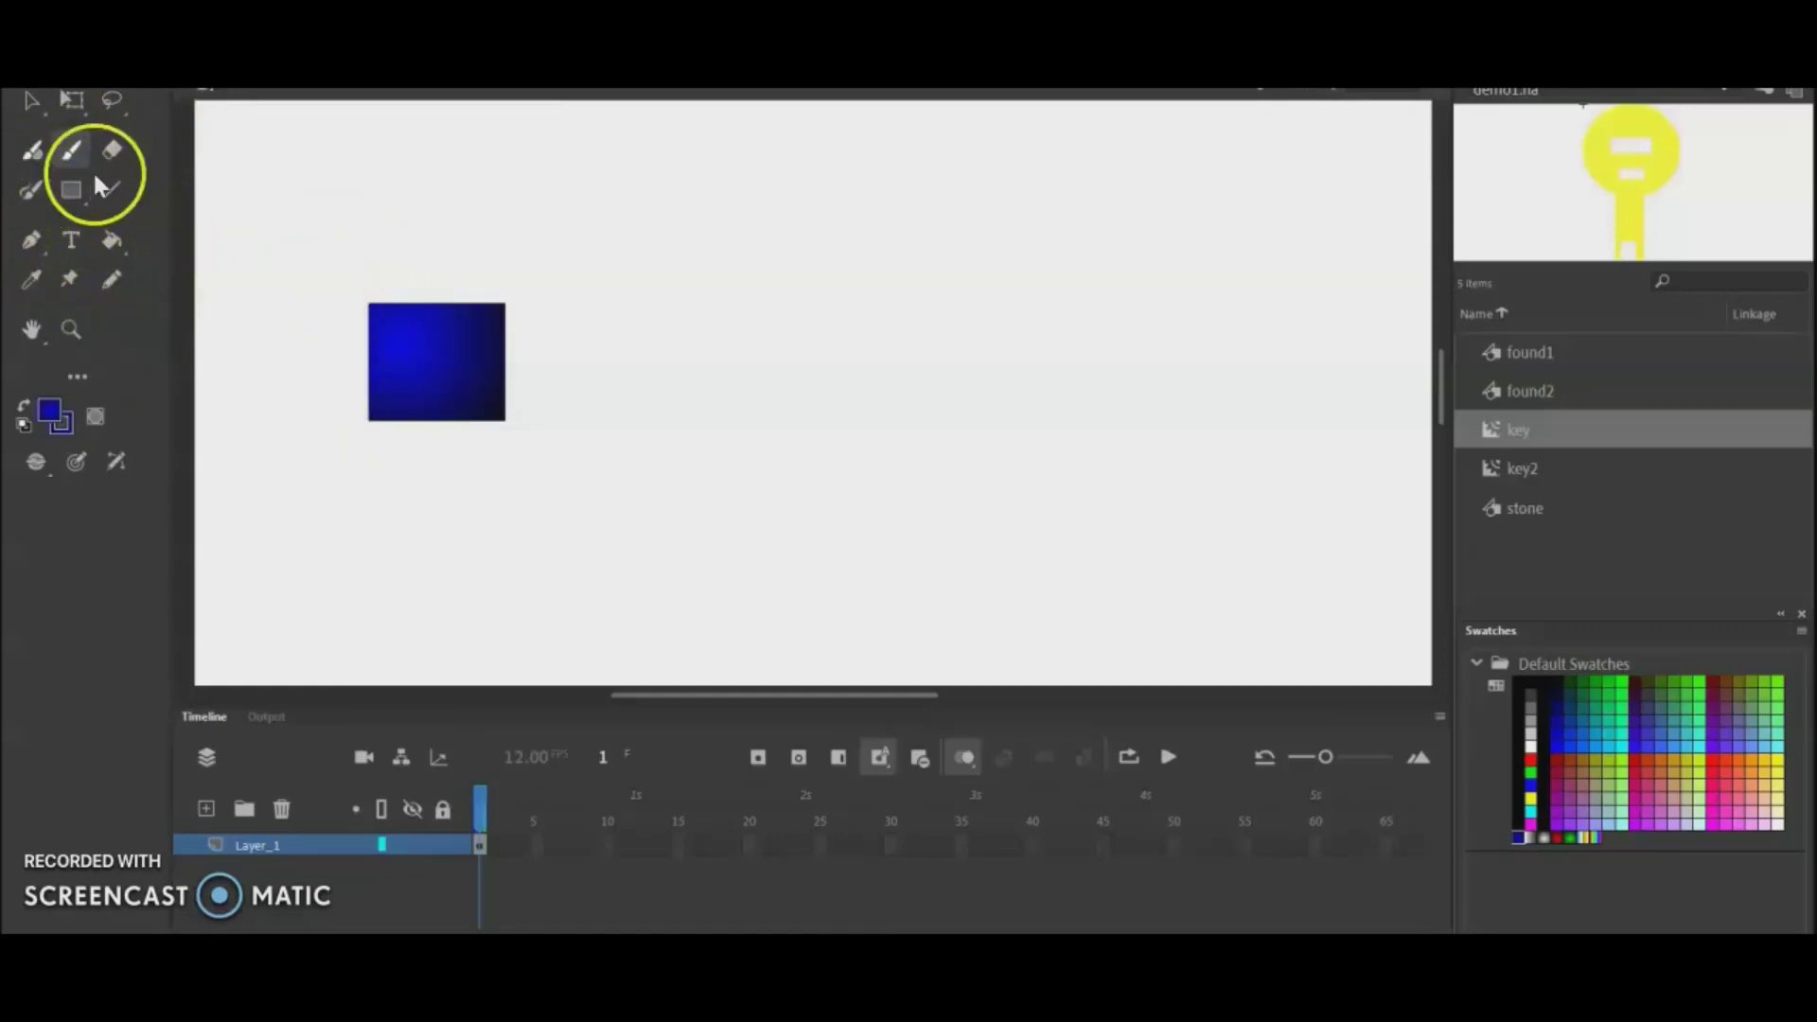
click(1582, 94)
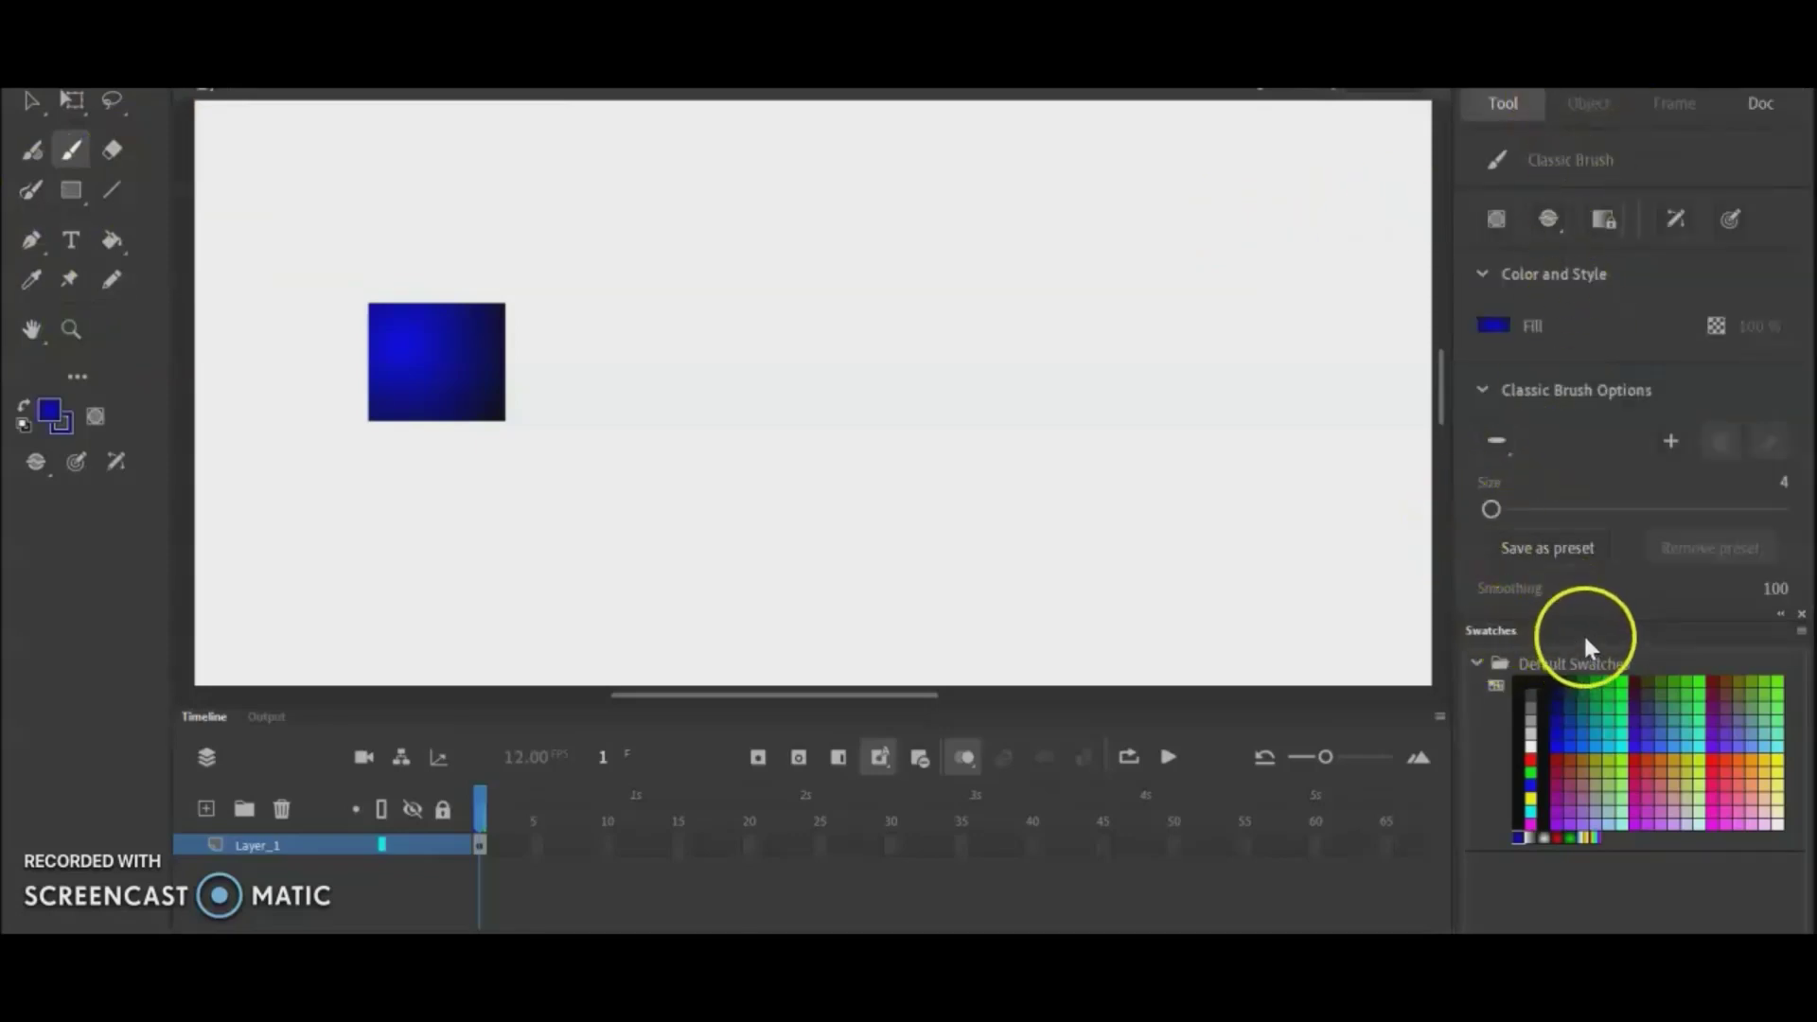
drag(1492, 509, 1497, 509)
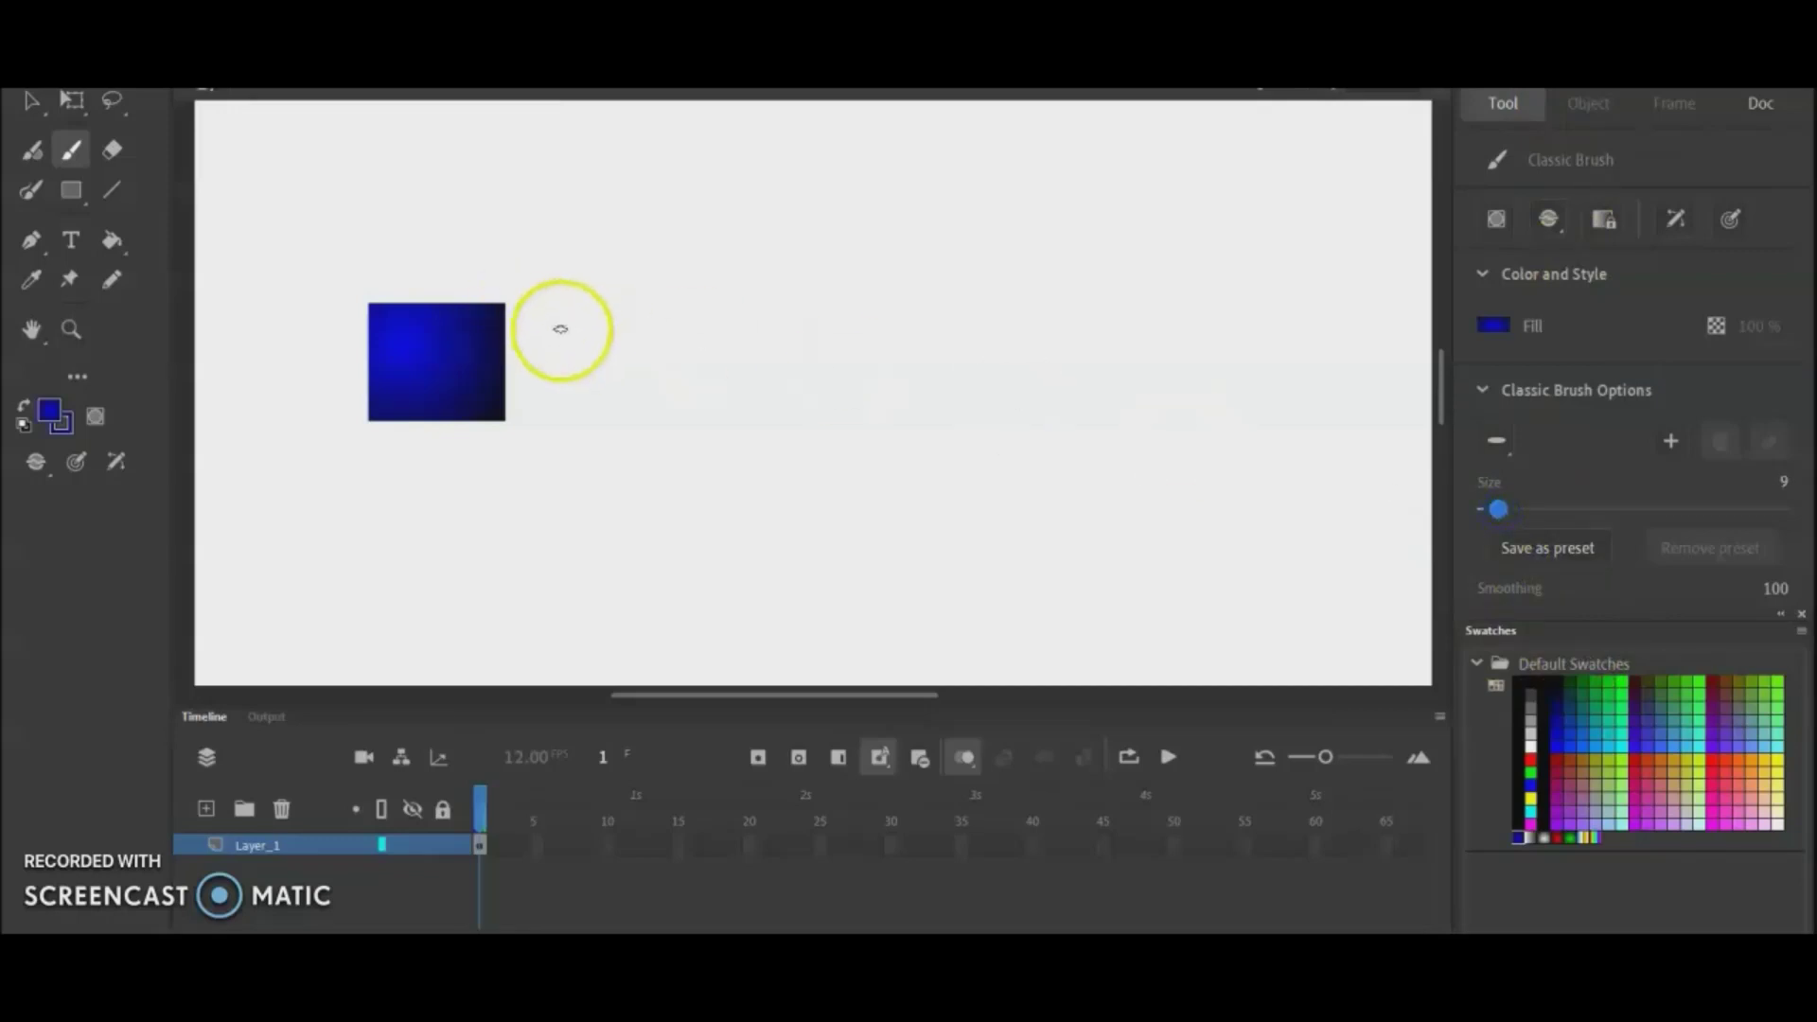
Step: Erase notches along the blue rectangle's edges and several small holes inside it to make a rough brick
key(e)
mouse_move(484, 301)
mouse_down()
mouse_move(507, 313)
mouse_move(410, 295)
mouse_move(369, 308)
mouse_move(474, 303)
mouse_up()
drag(360, 398, 505, 416)
click(394, 364)
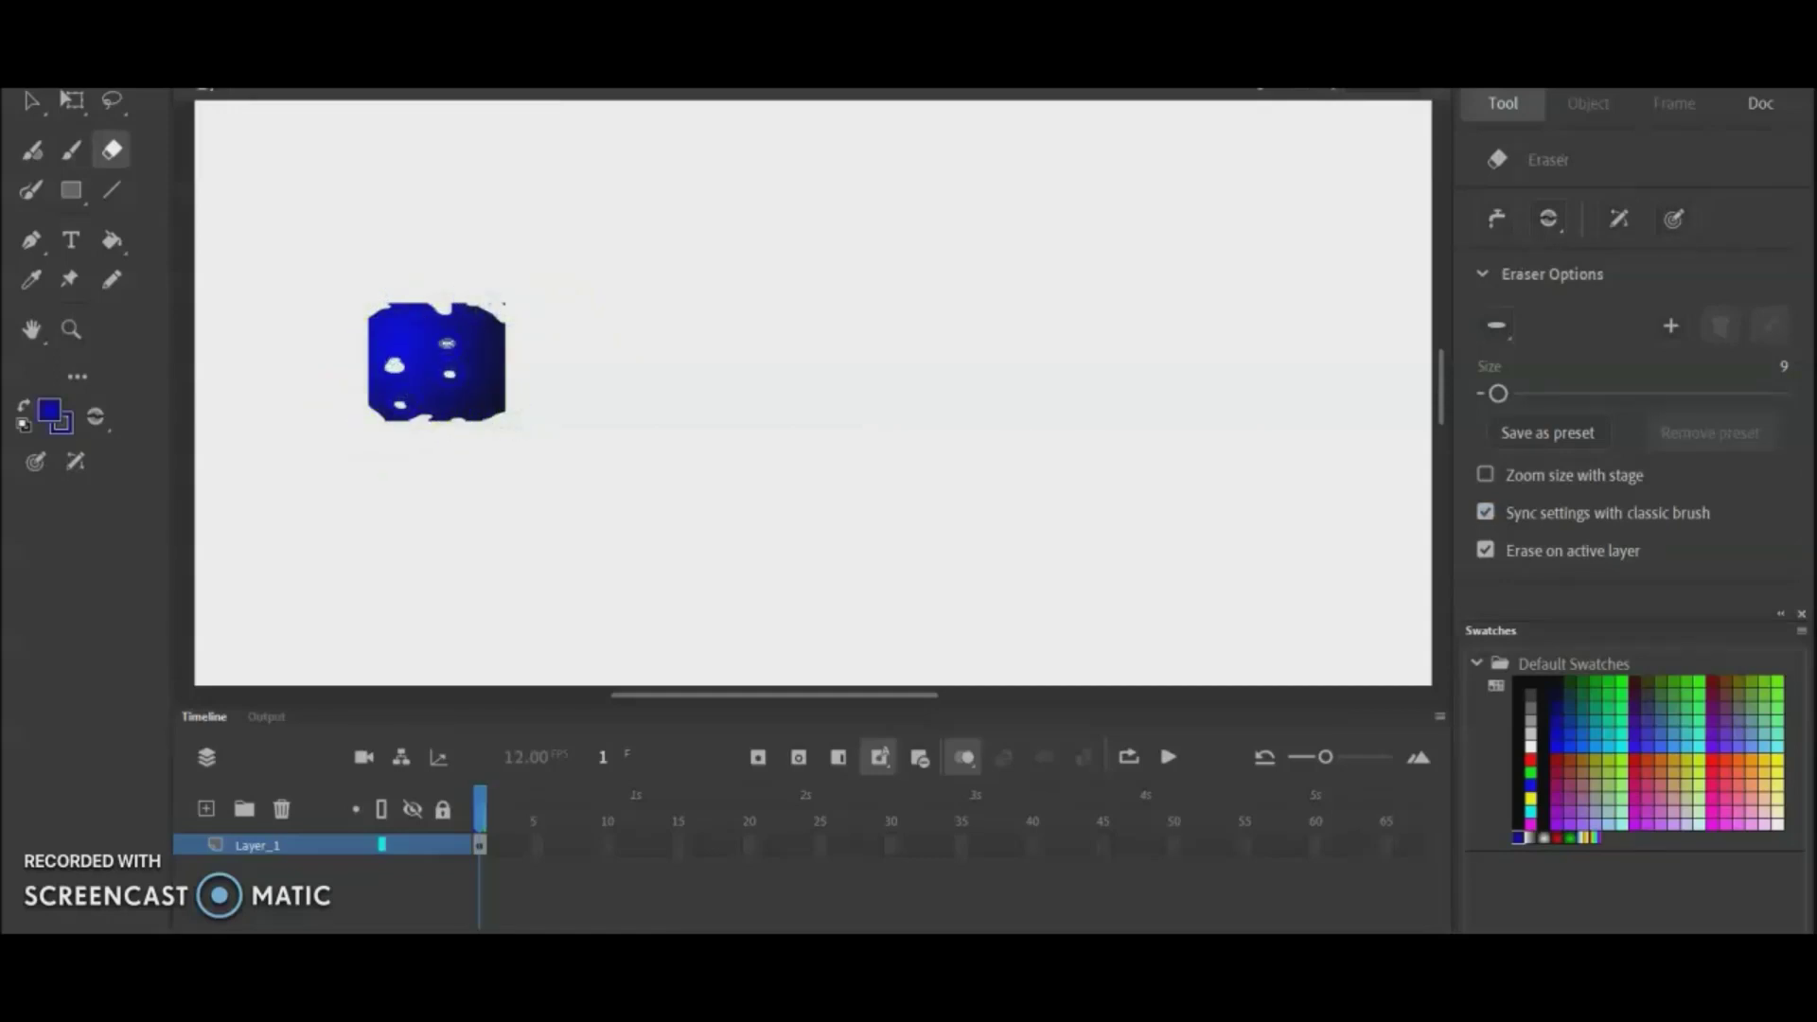
click(477, 383)
click(414, 340)
Step: Convert the whole blue brick shape into a Movie Clip symbol named brick1 and show the Library
key(v)
mouse_move(332, 283)
mouse_down()
mouse_move(435, 425)
mouse_move(628, 470)
mouse_up()
click(479, 407)
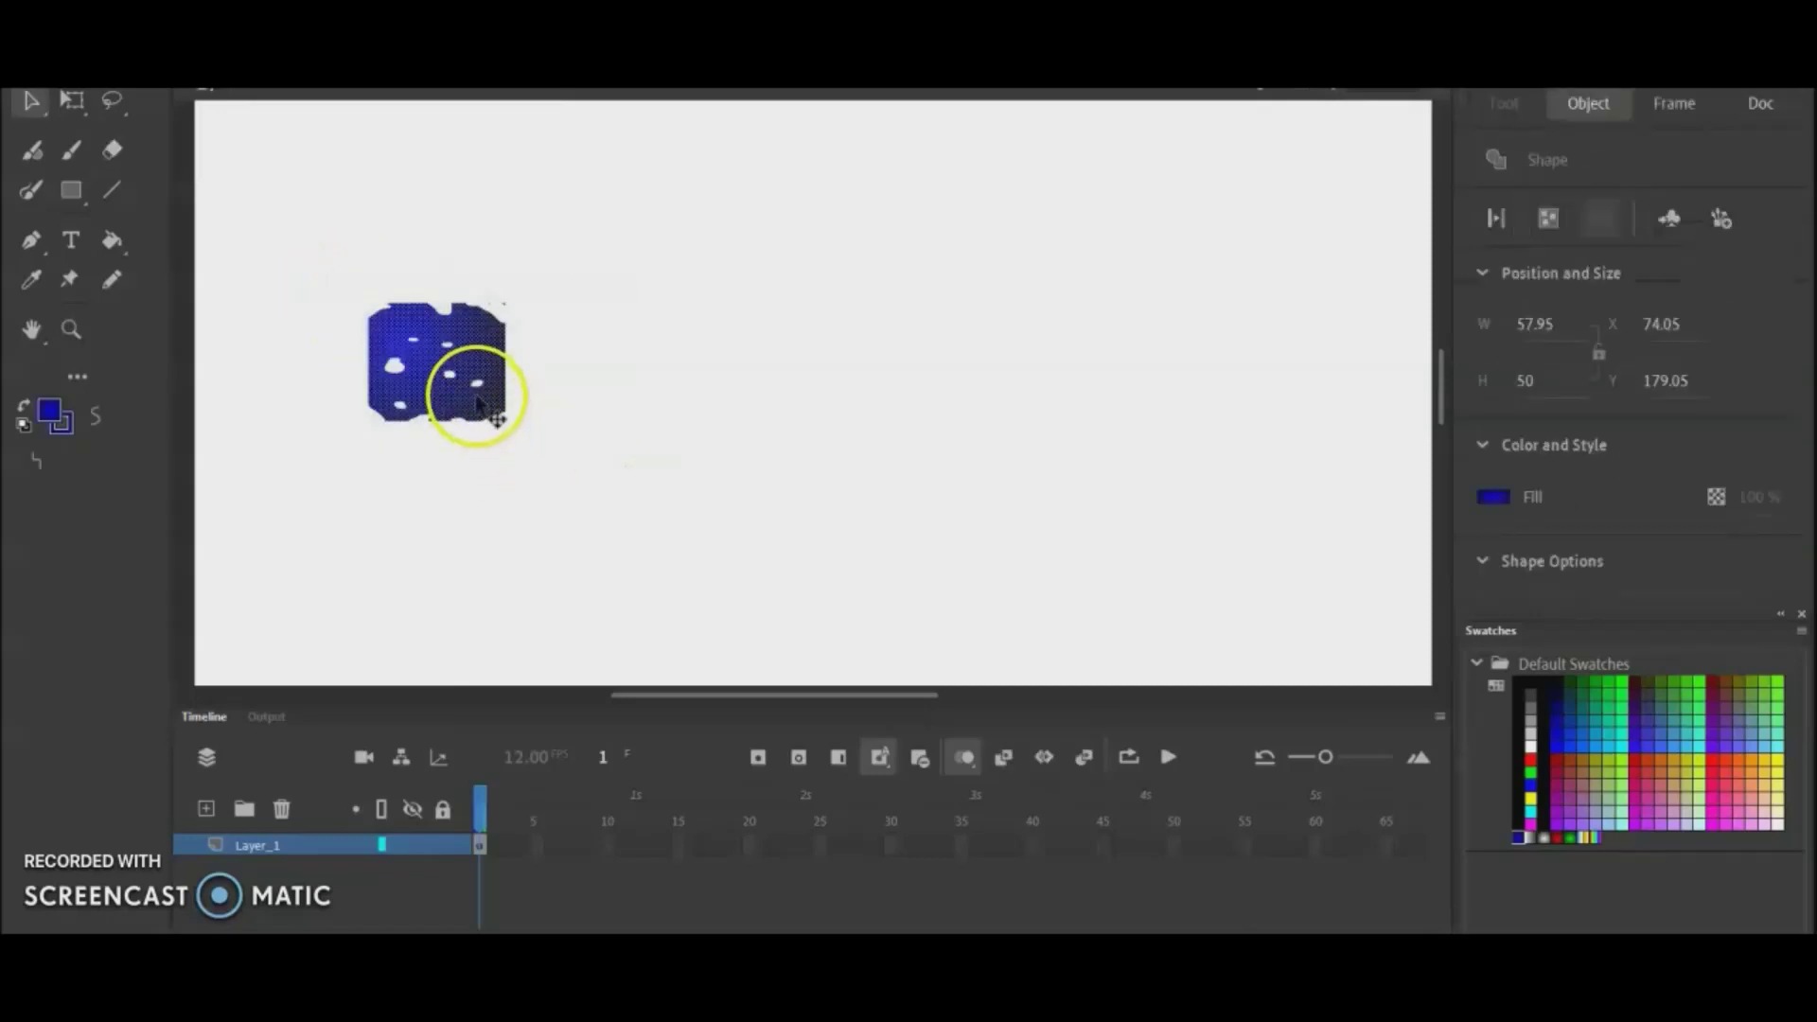
right_click(479, 407)
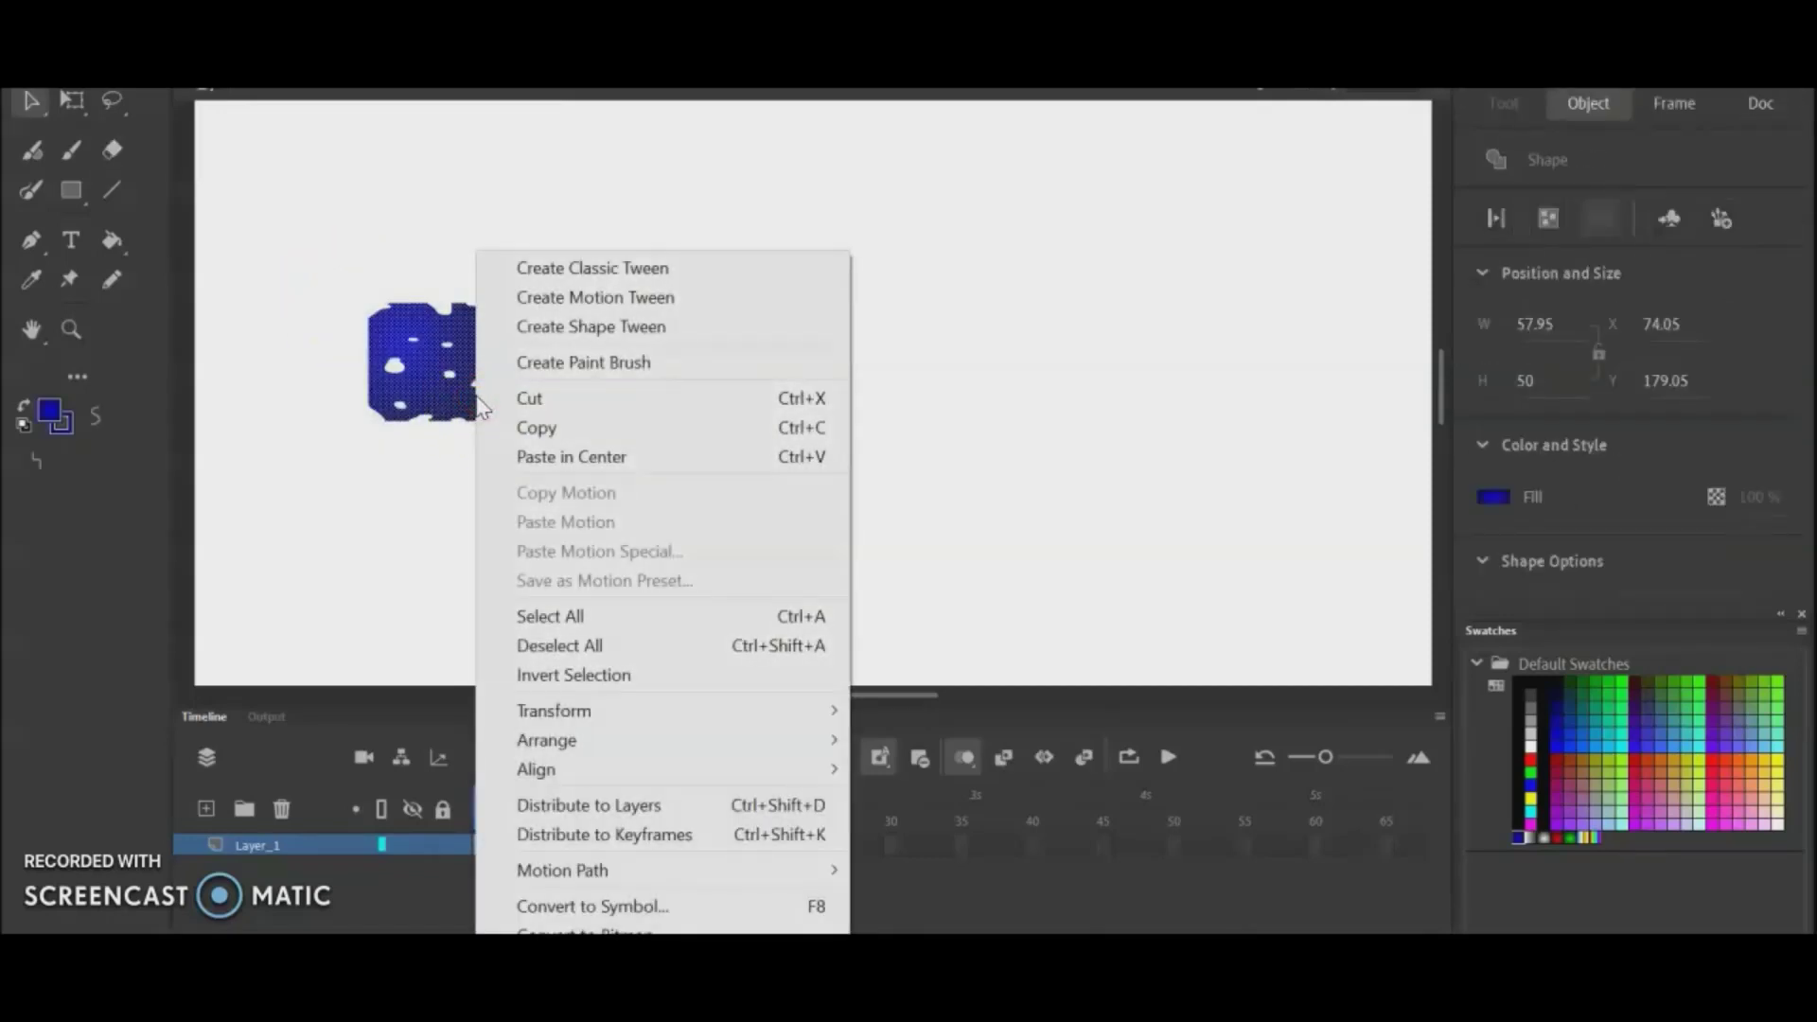
click(683, 905)
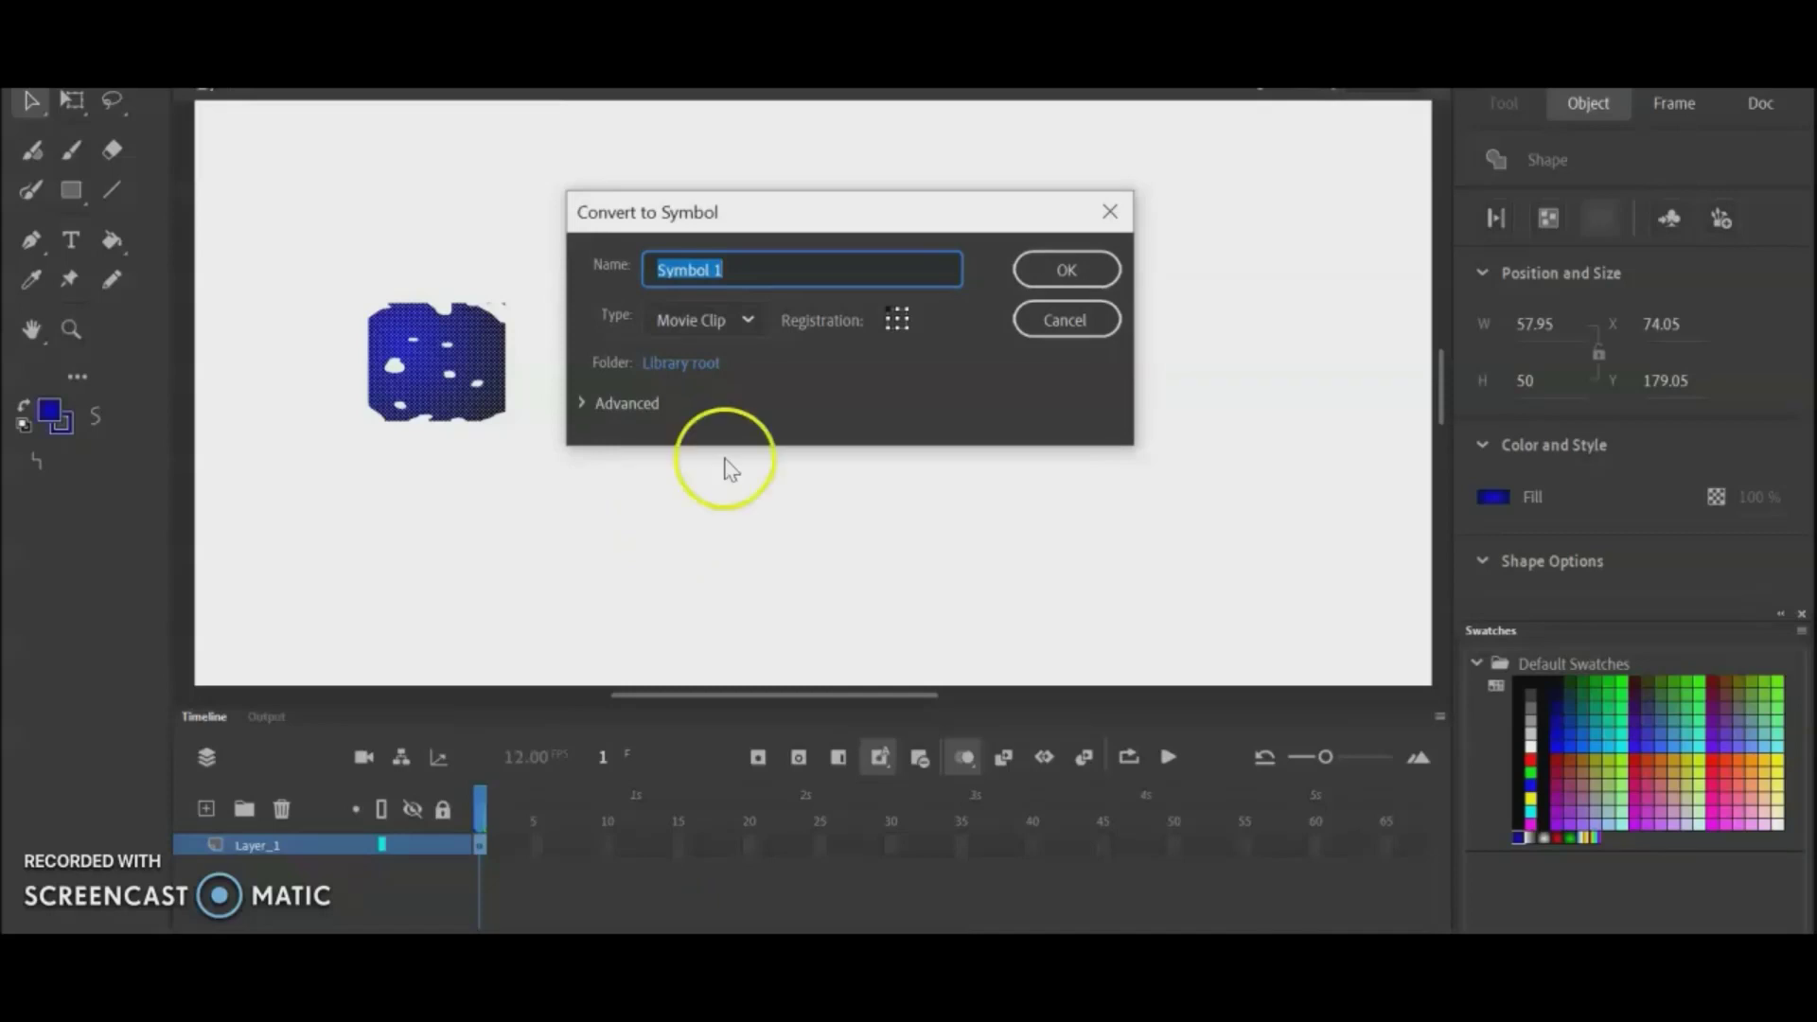
click(721, 389)
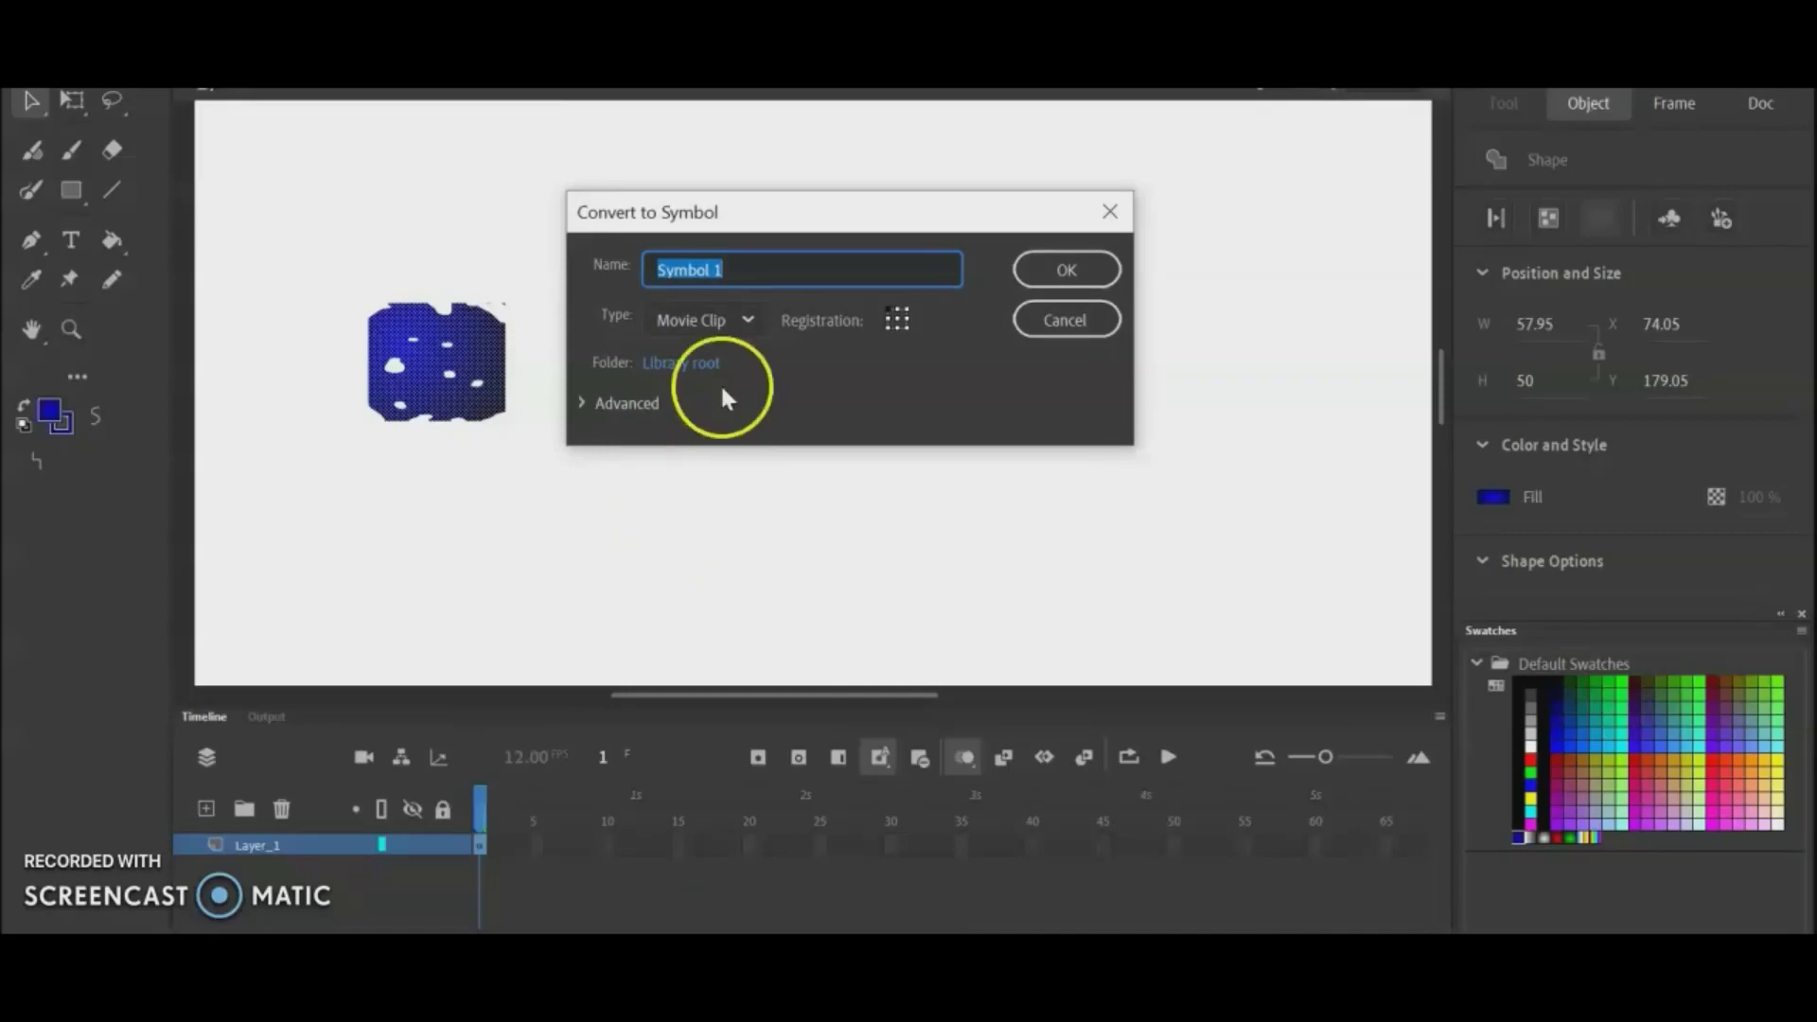
click(747, 322)
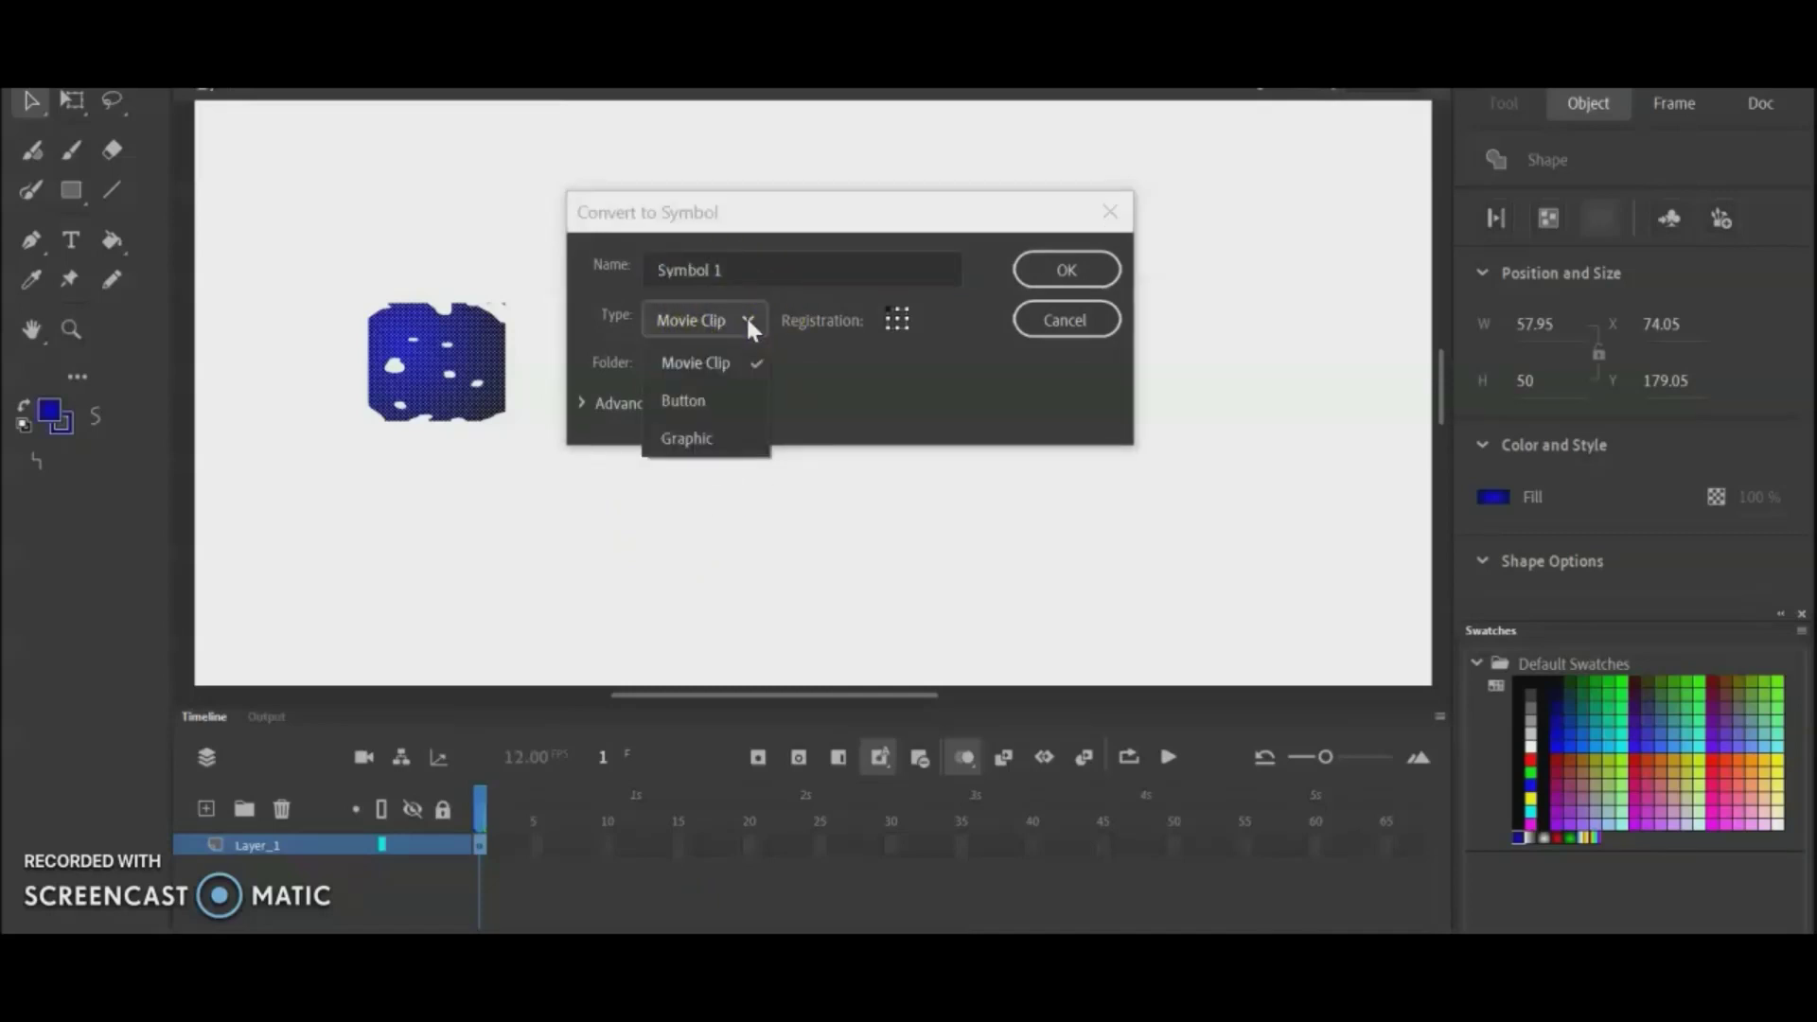
click(747, 322)
click(745, 268)
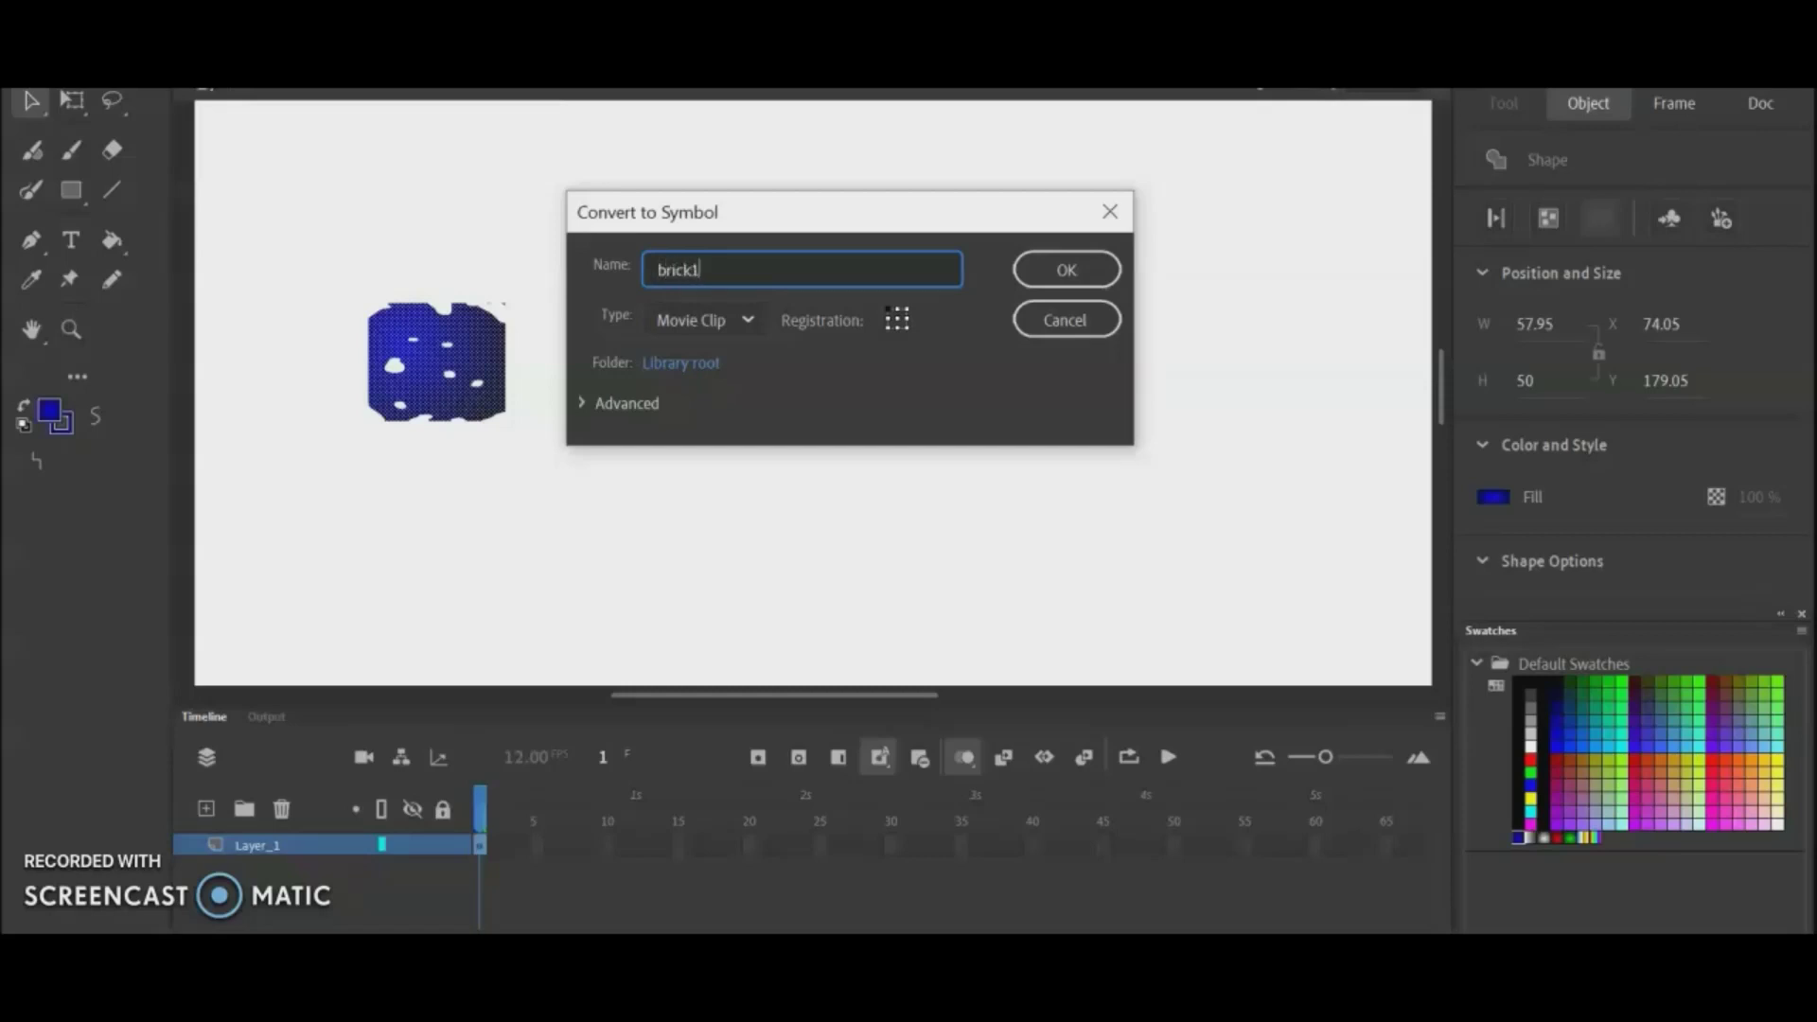
text(brick1)
click(1055, 270)
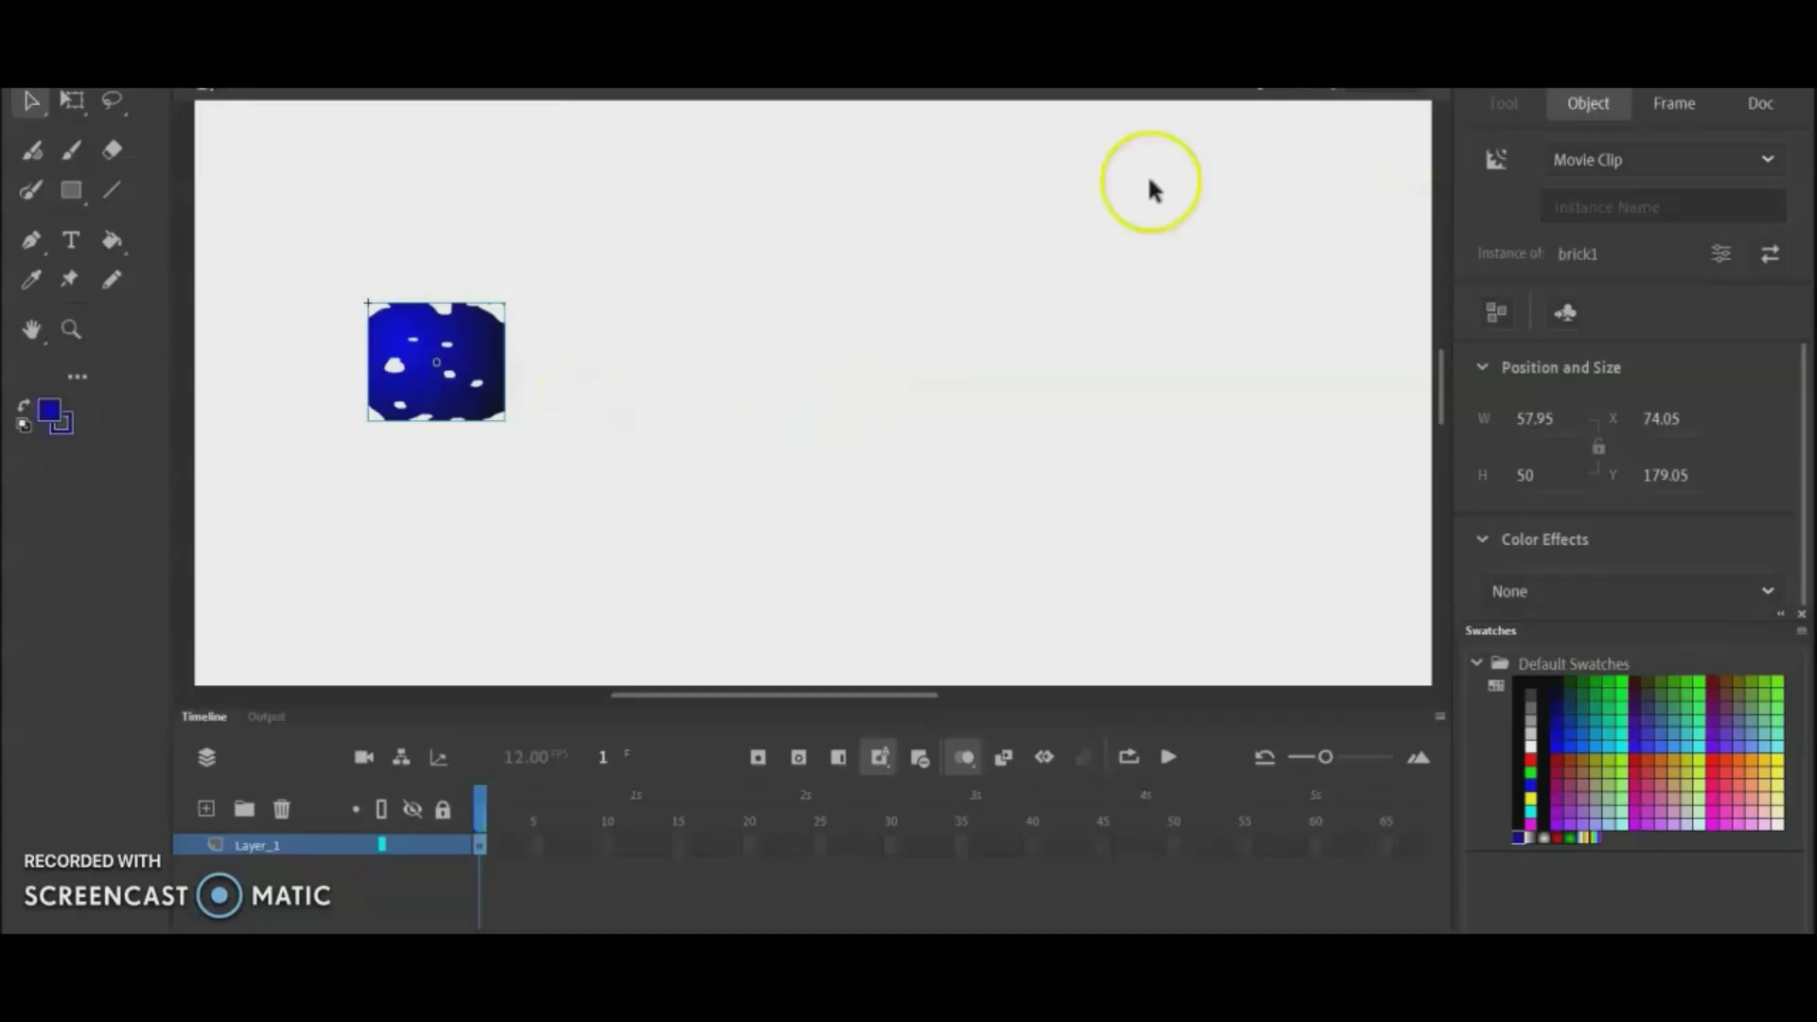
click(738, 86)
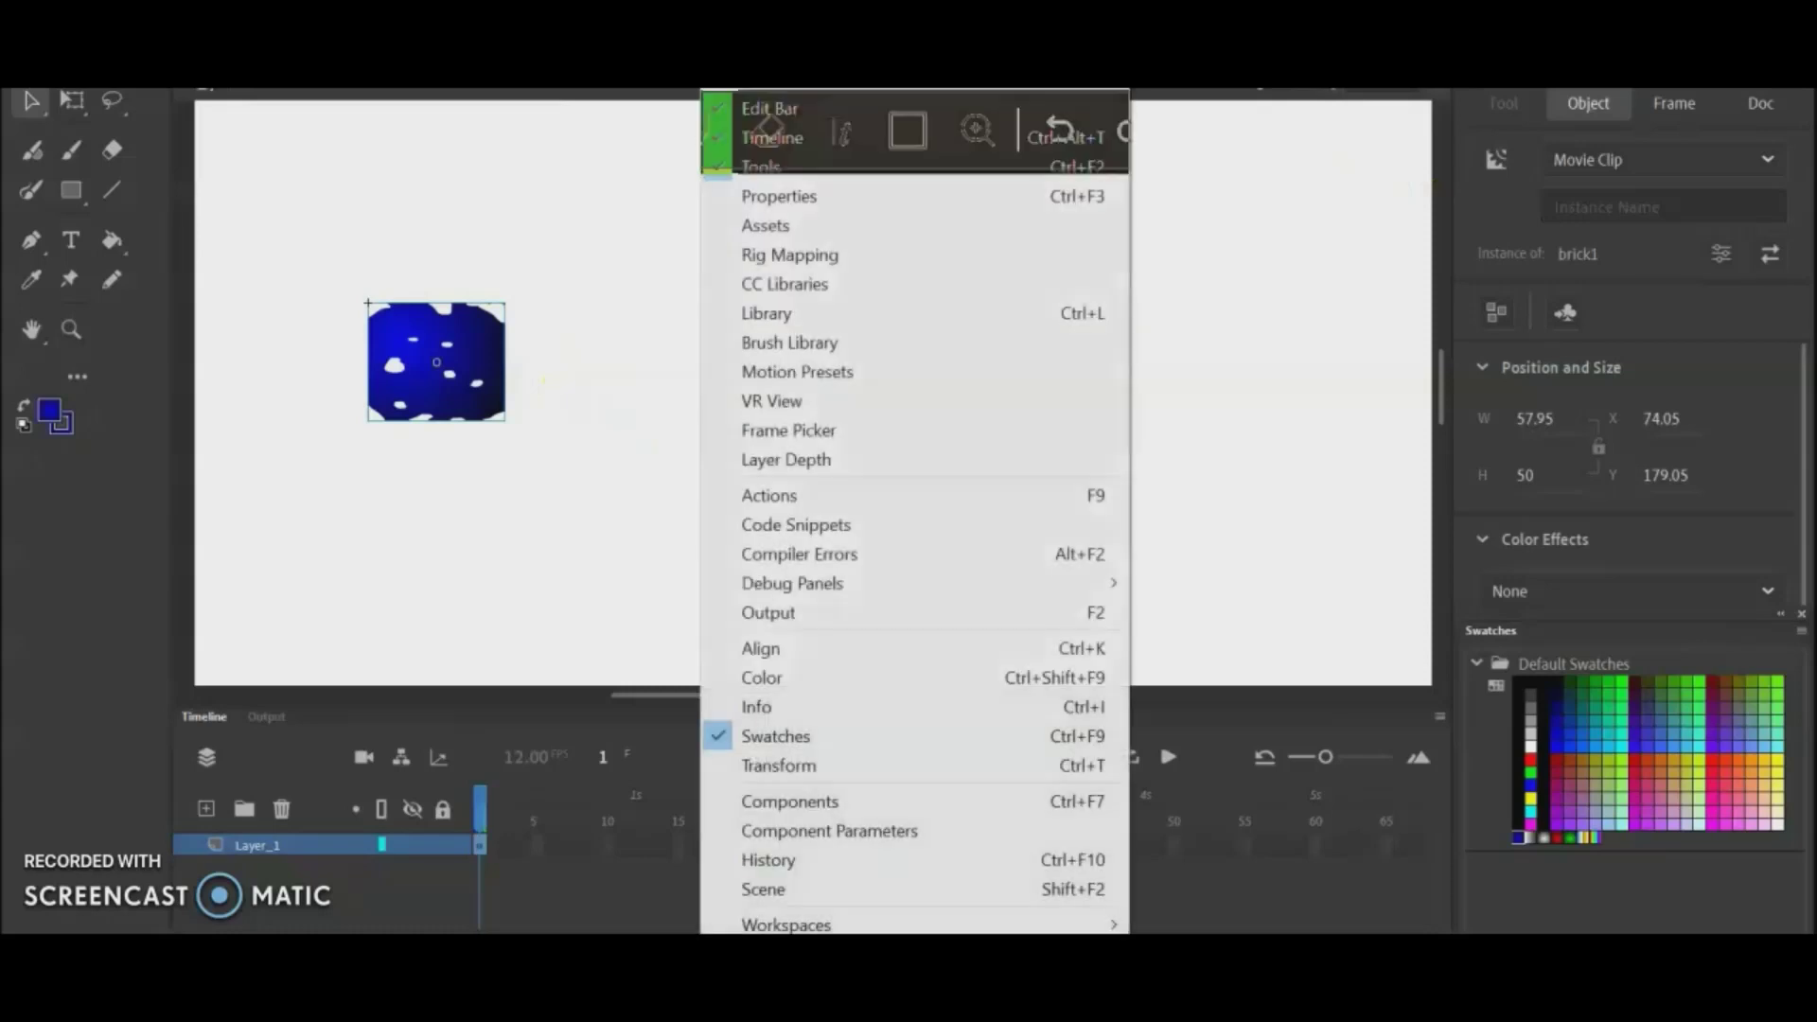
click(791, 315)
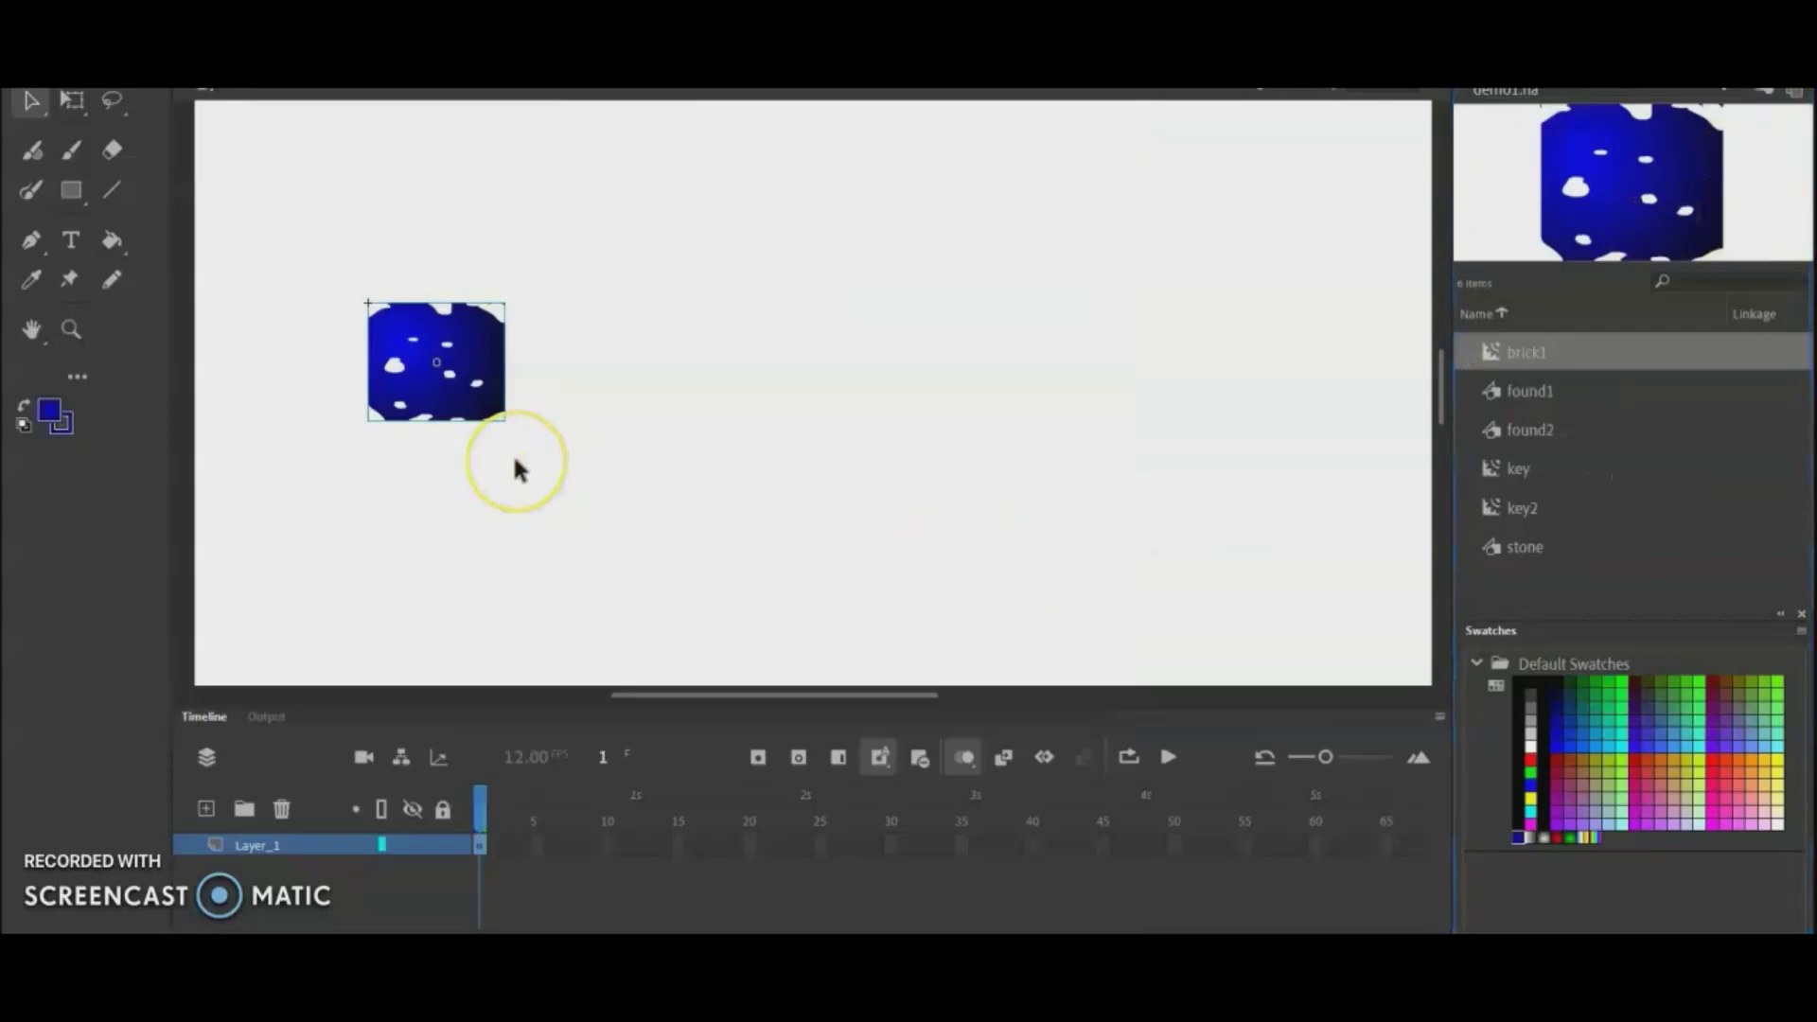
Step: Scale the brick down with Free Transform and place it near the stage's upper-left corner
key(ctrl+minus)
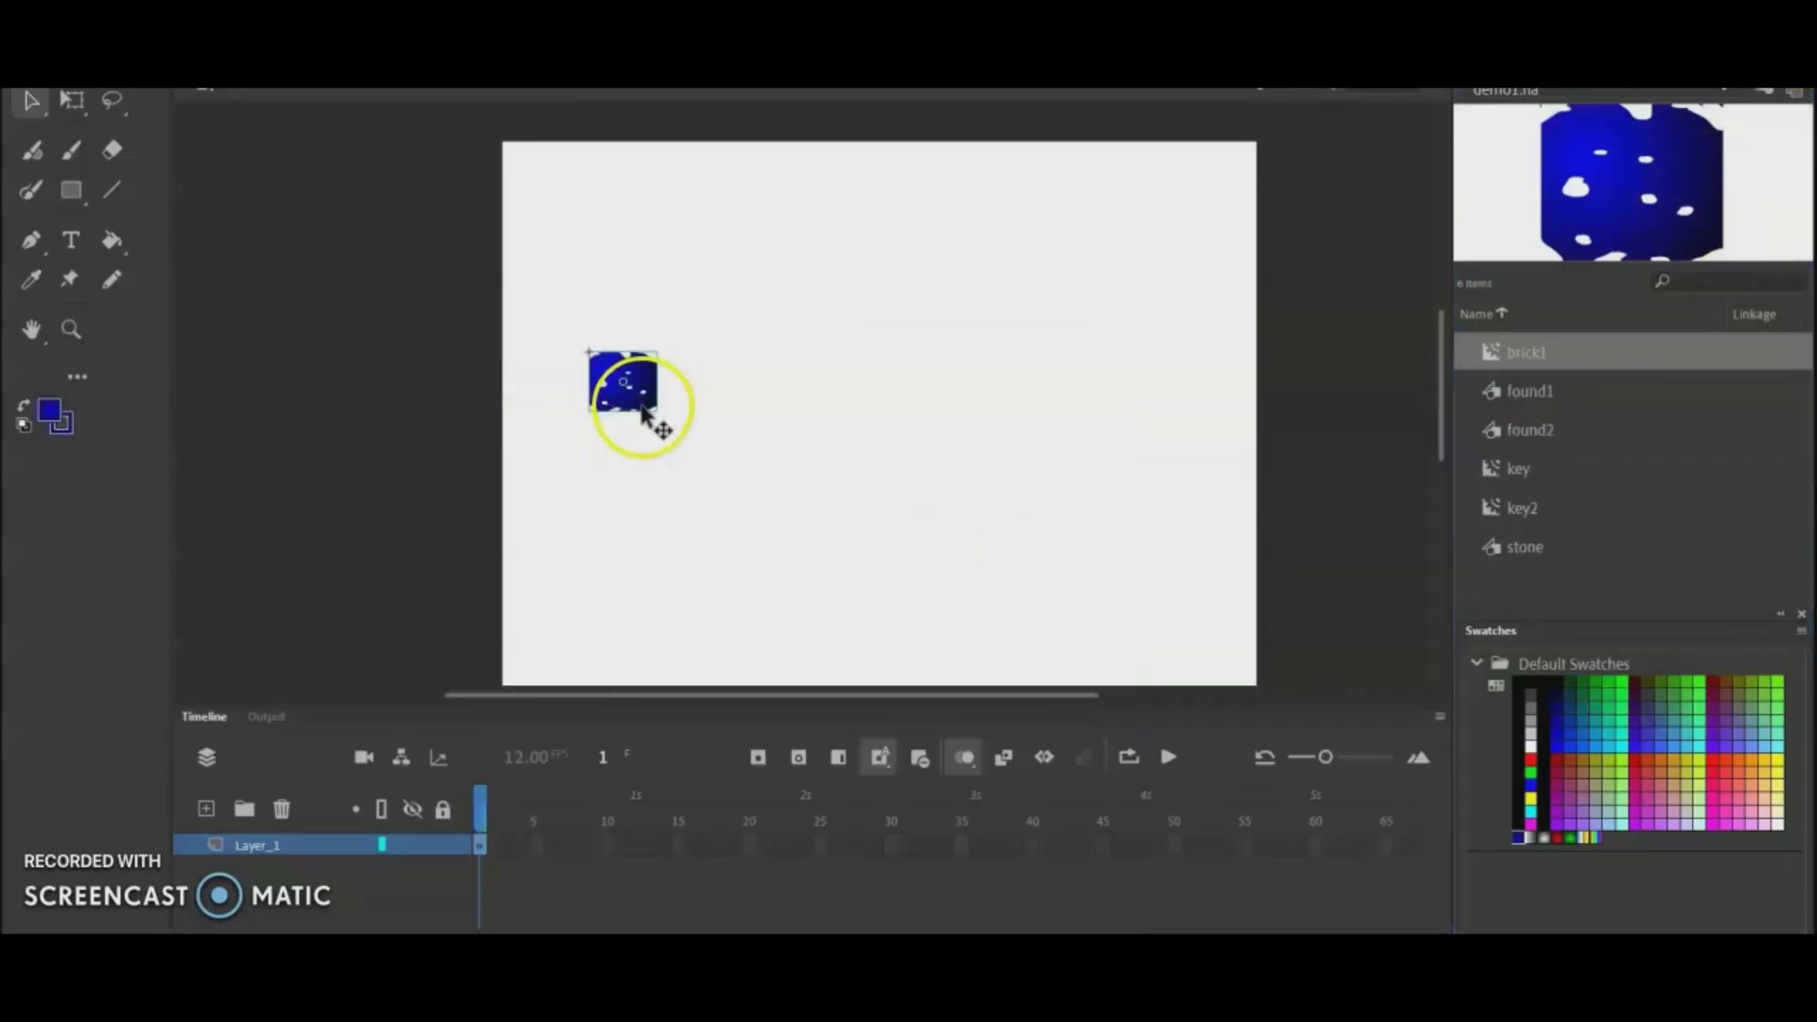
key(q)
drag(658, 411, 610, 268)
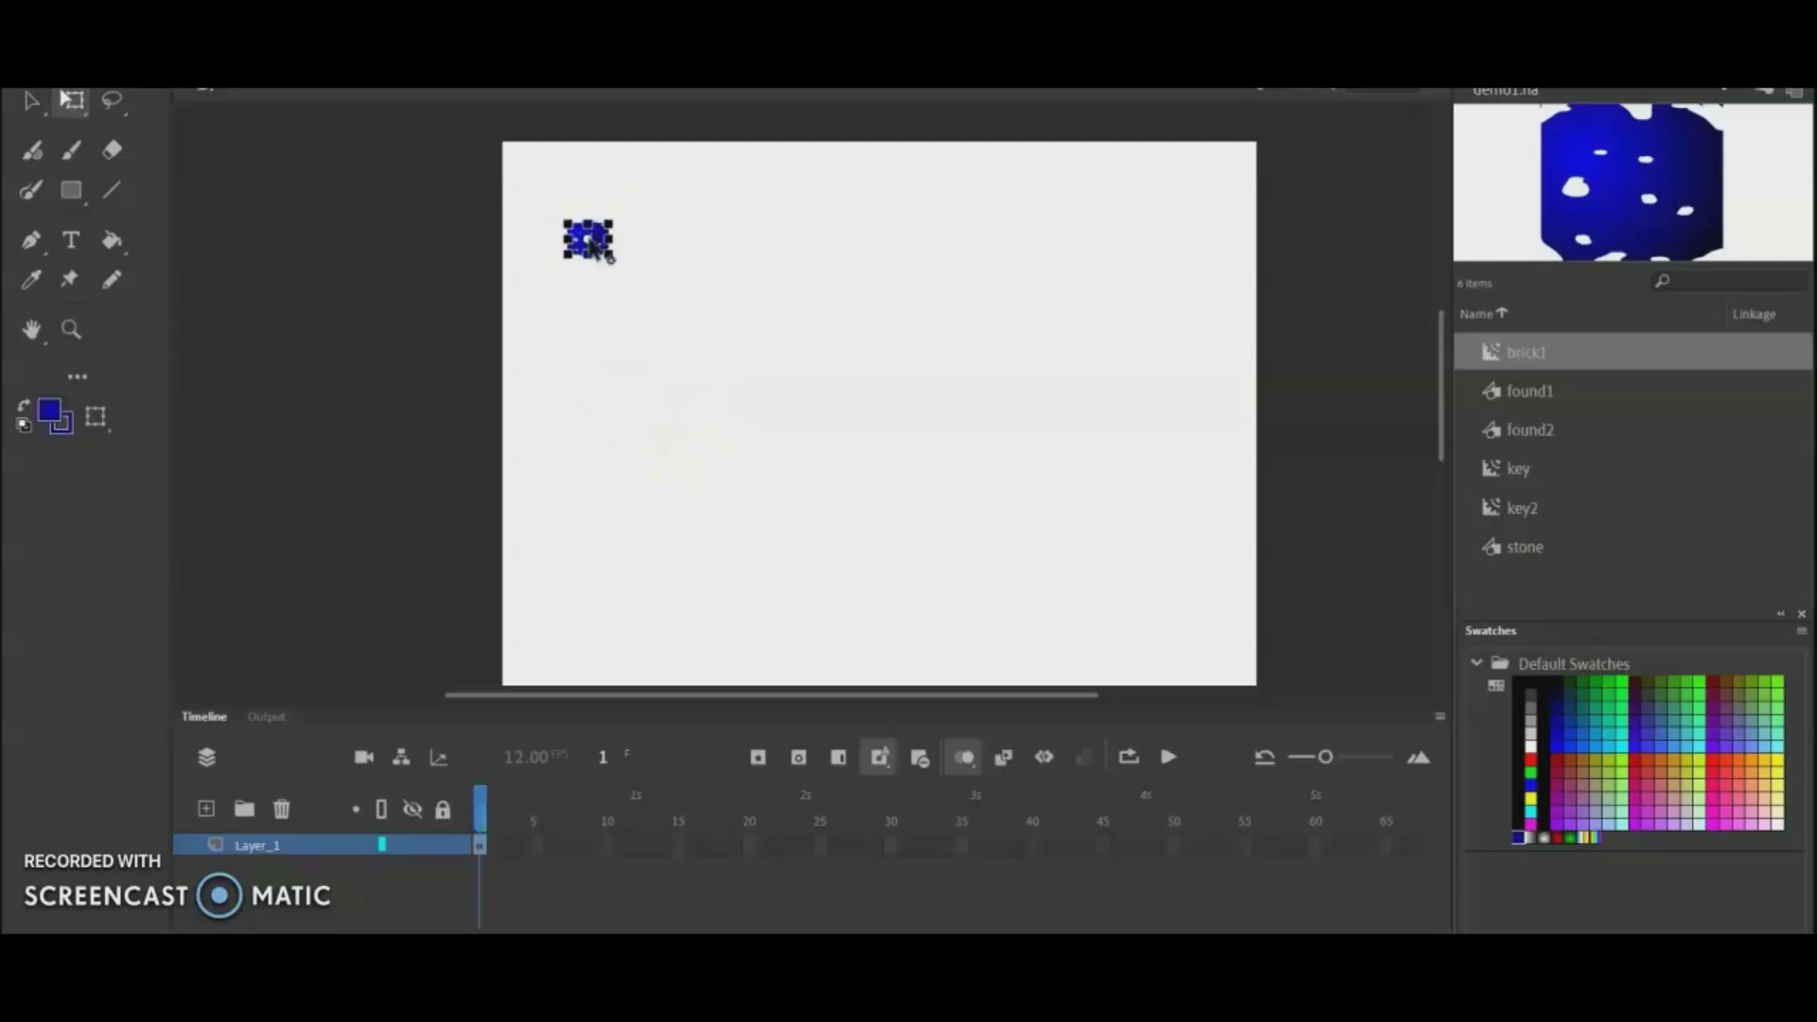
click(673, 353)
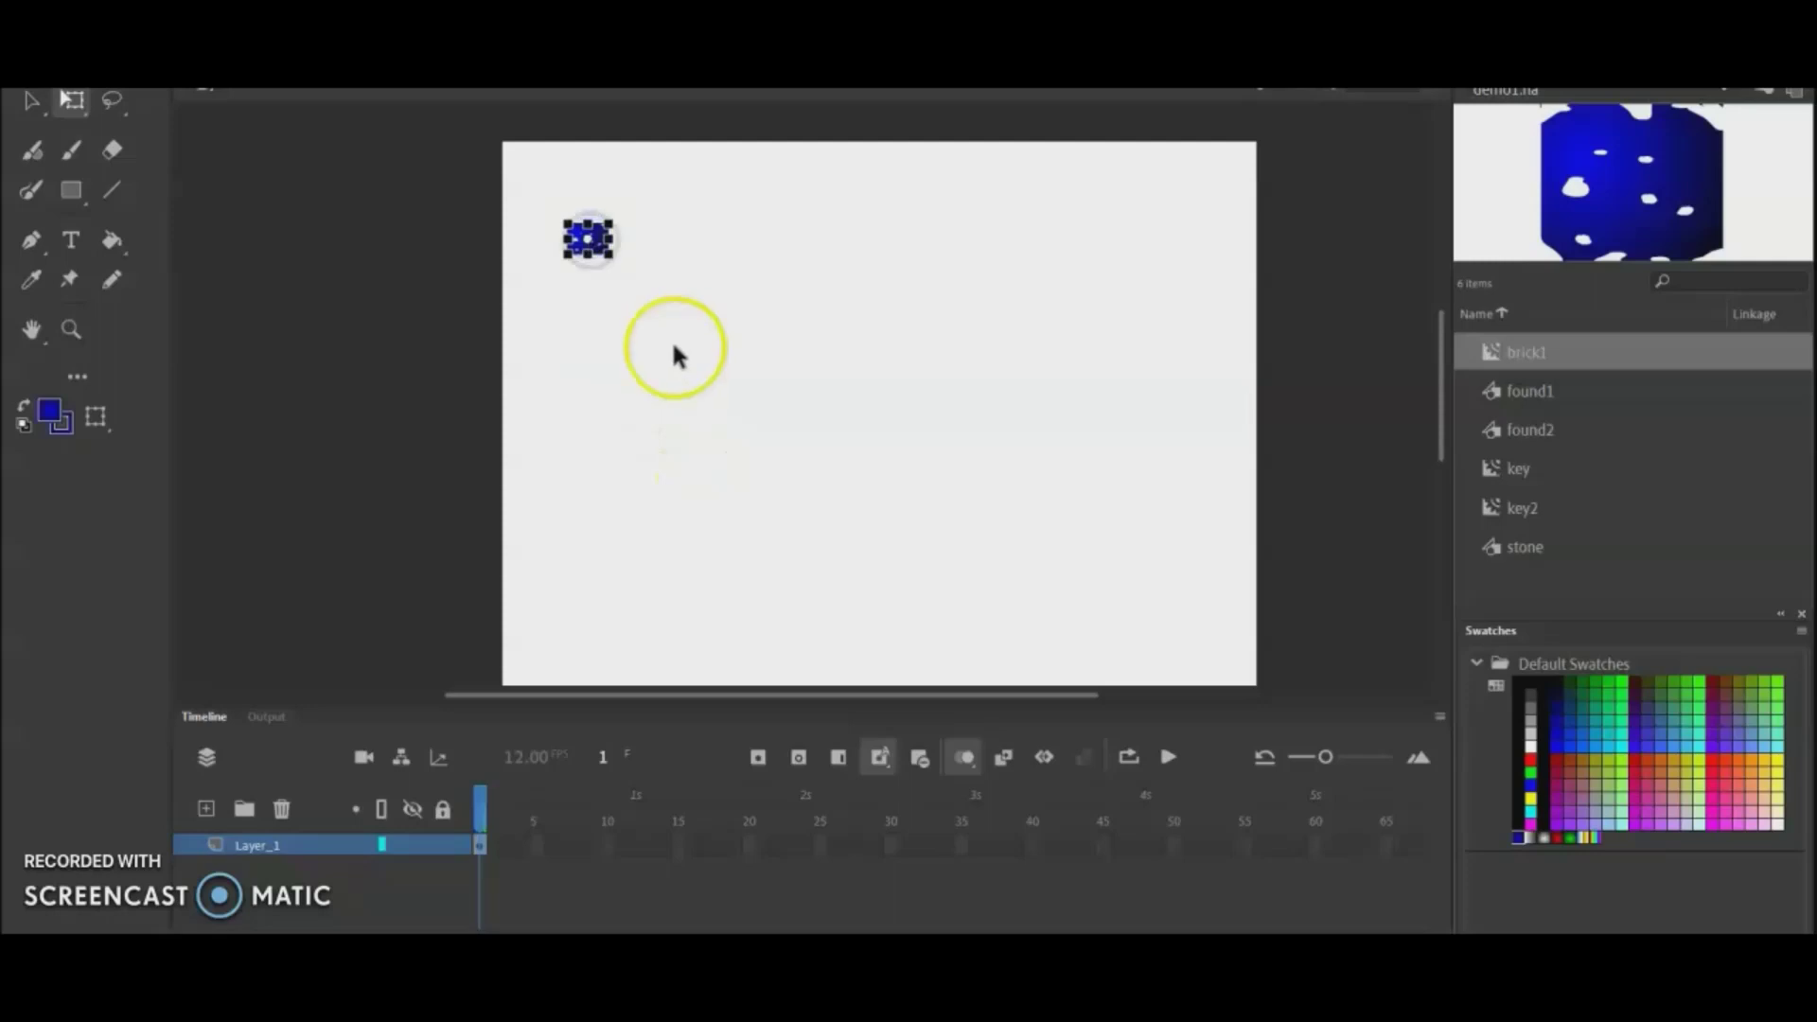
click(539, 458)
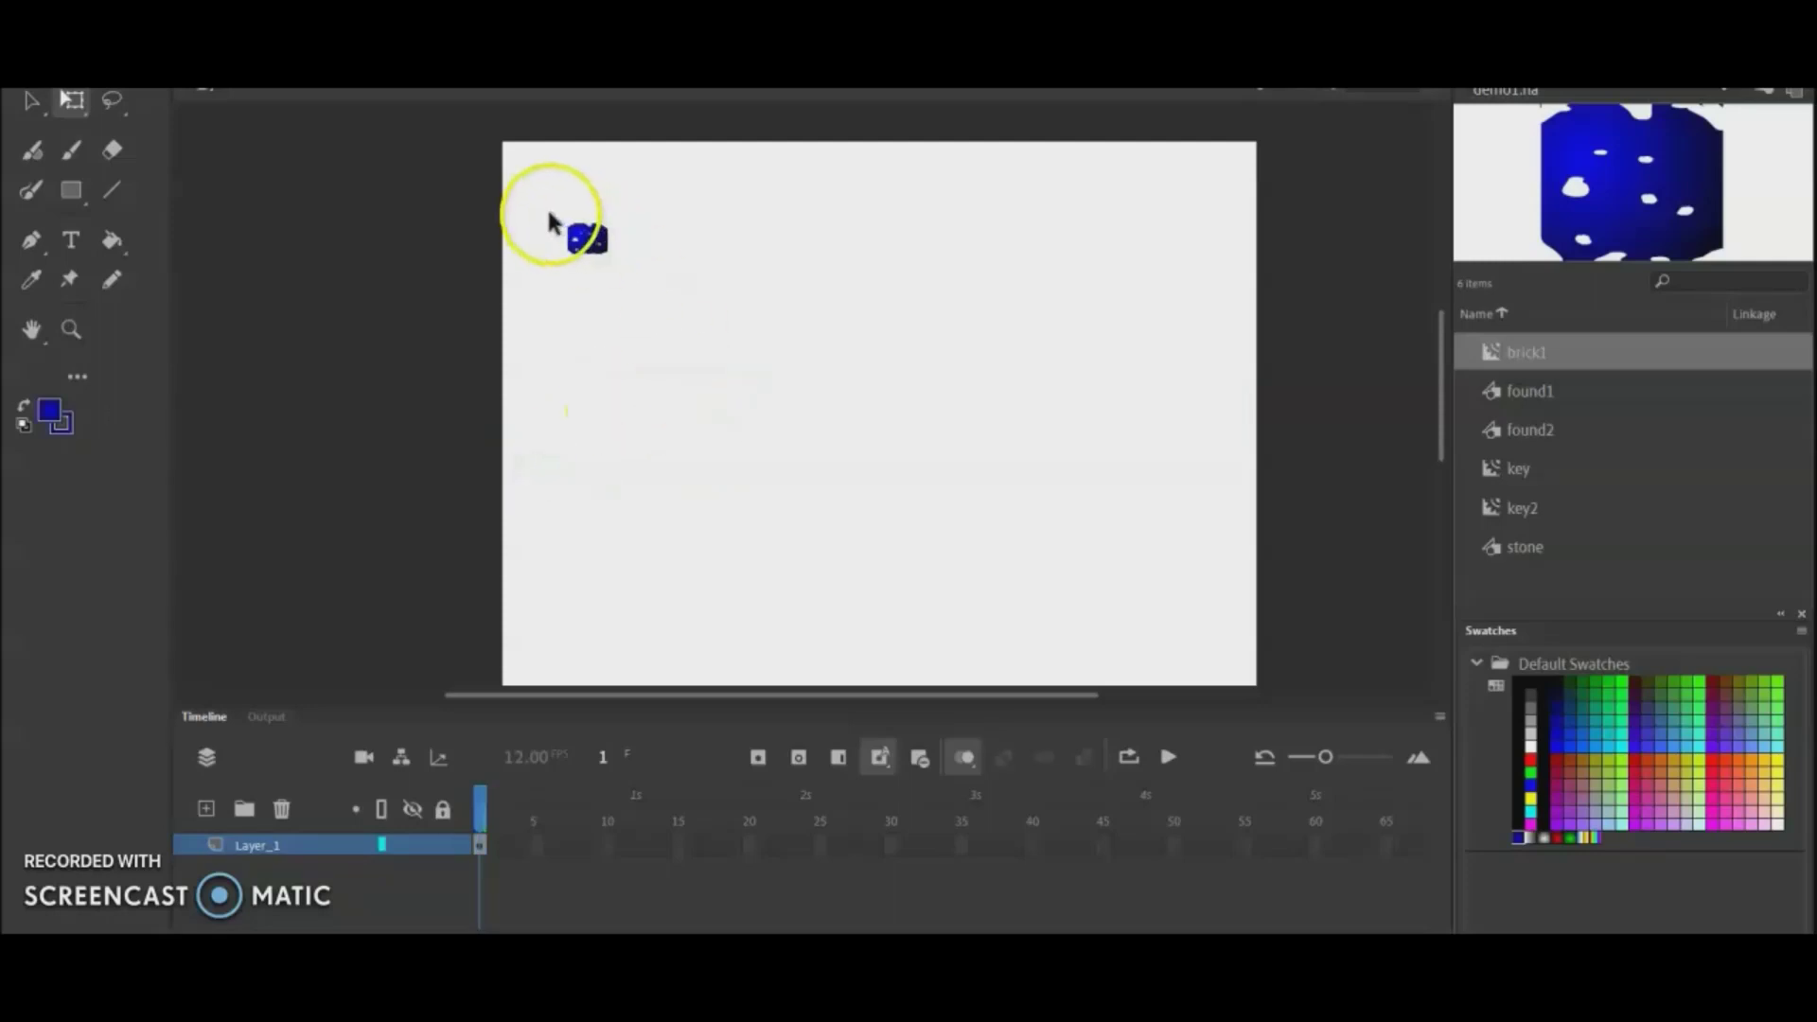
Step: Paste a copy of the small brick and place it directly against the right side of the first one
click(608, 250)
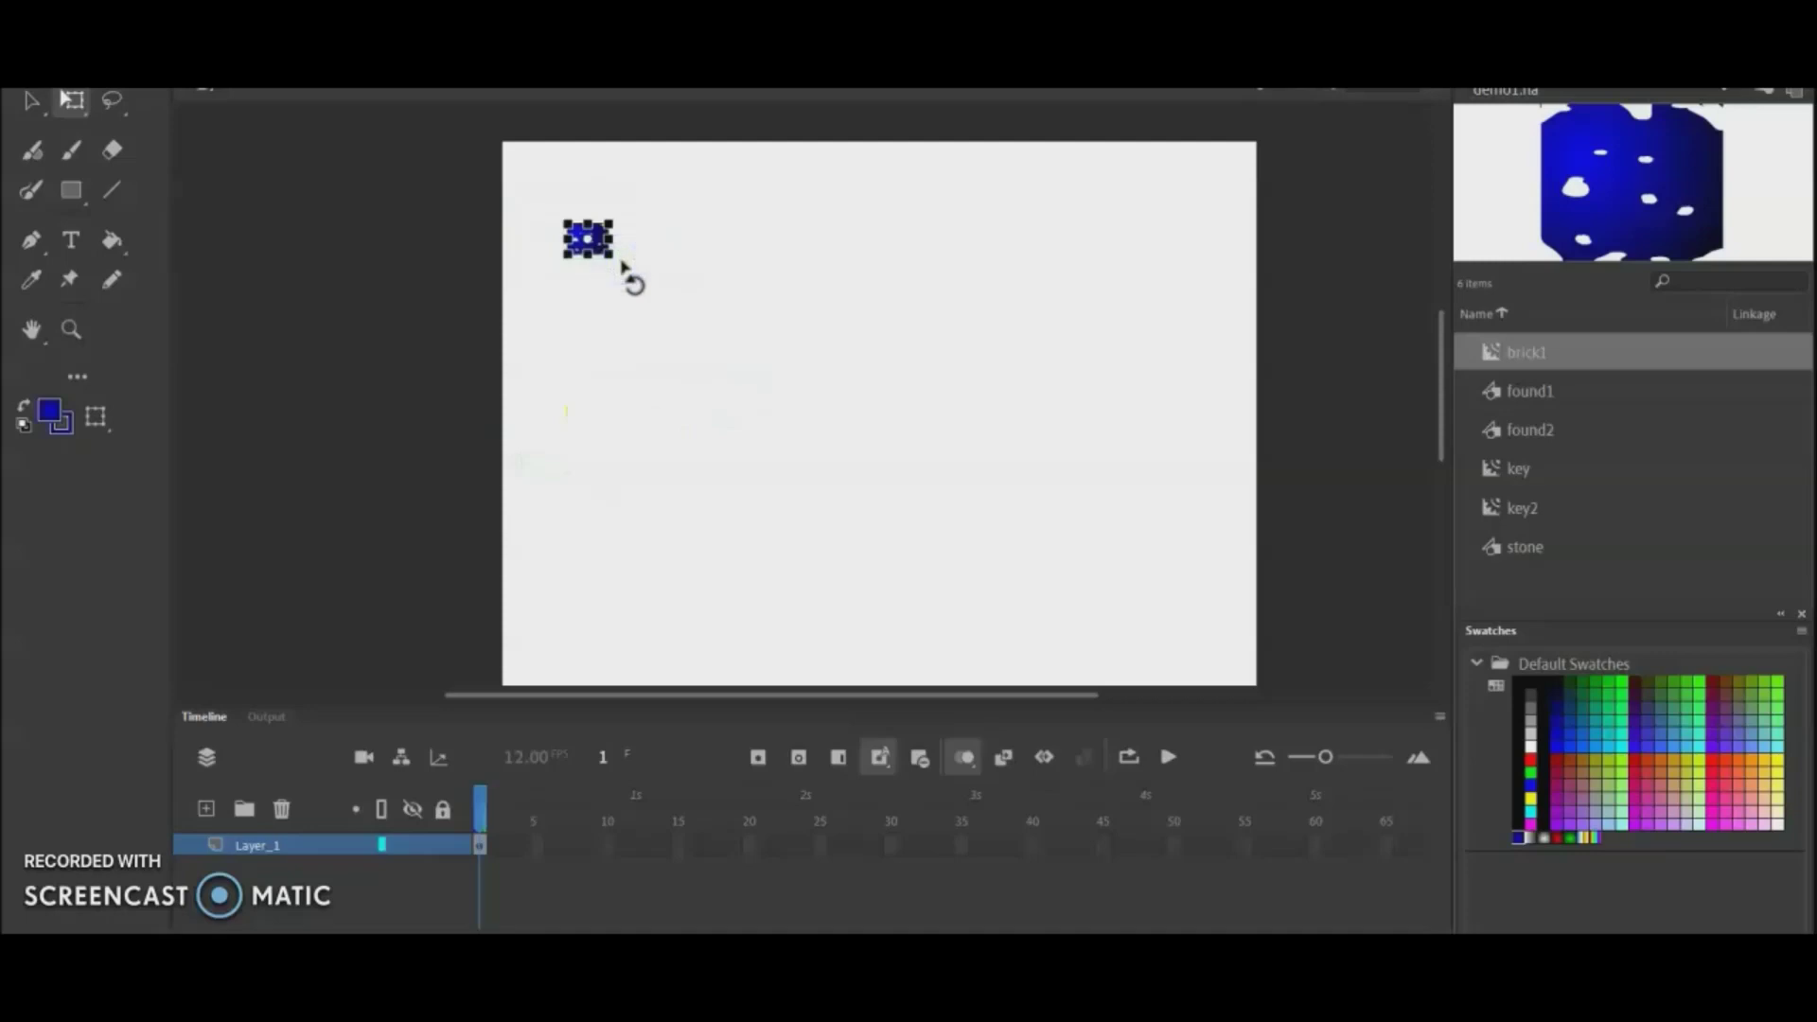
key(ctrl+v)
click(799, 397)
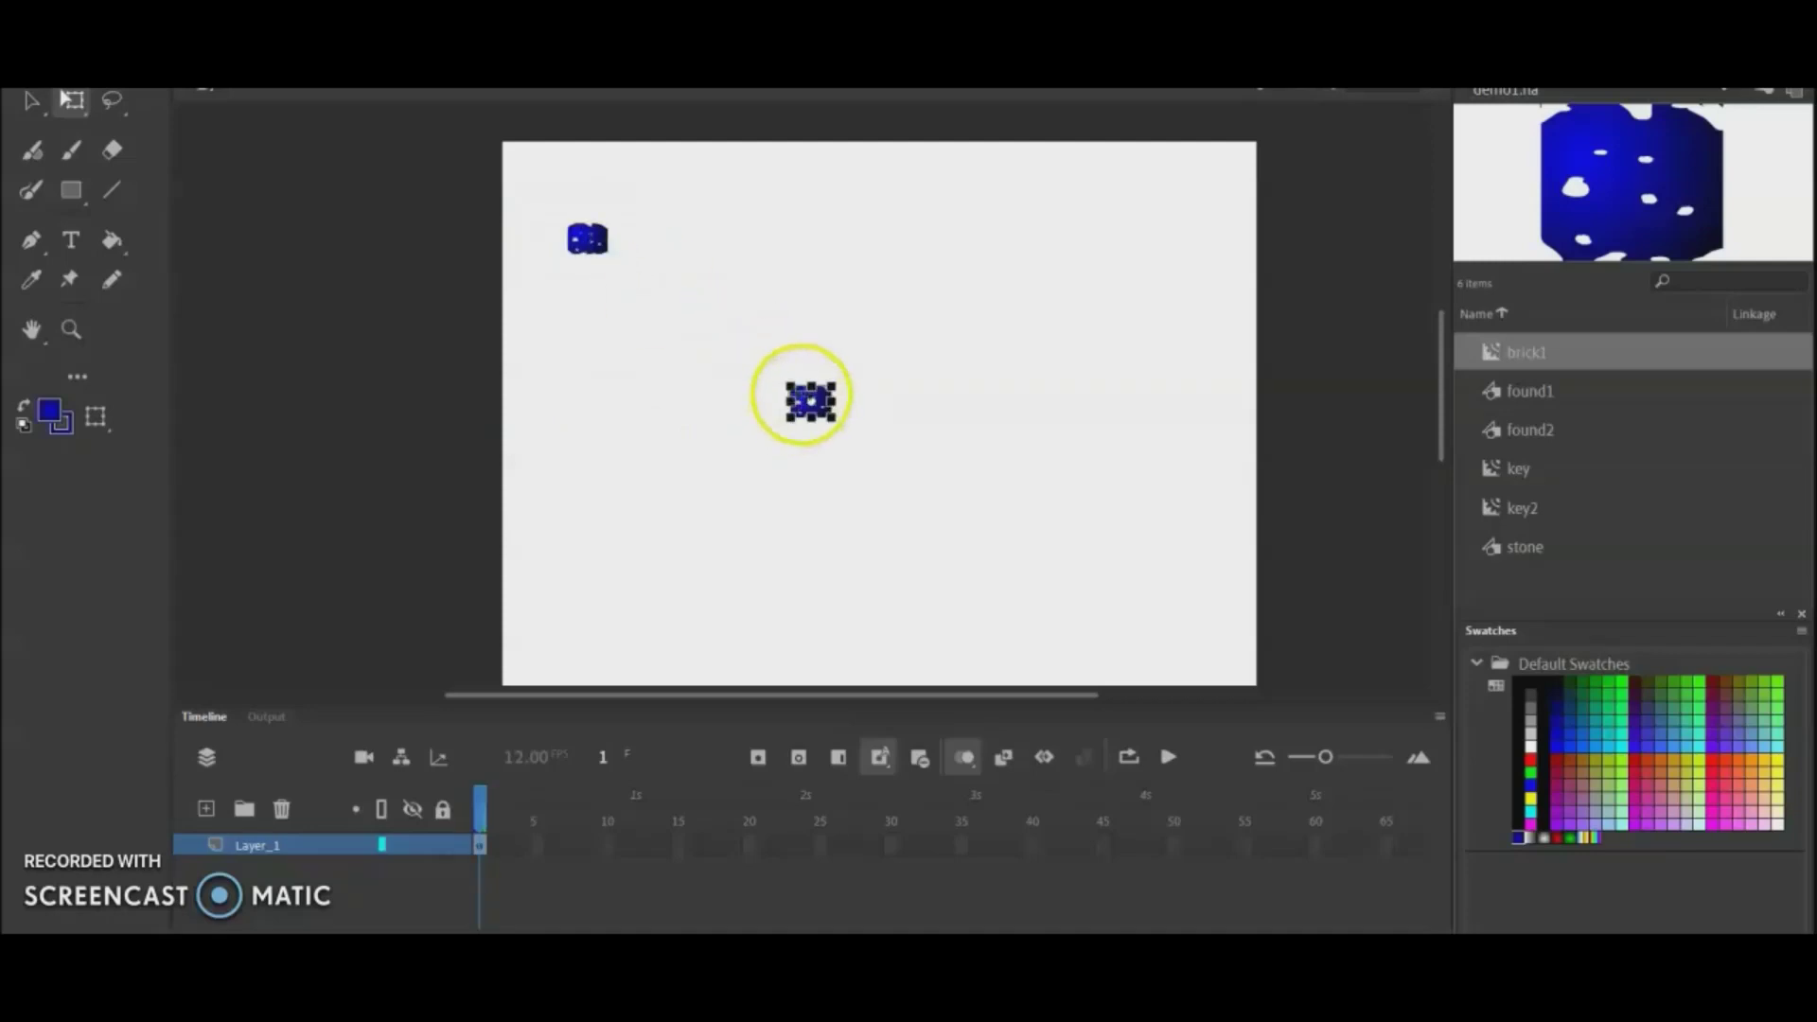
key(v)
drag(806, 404, 627, 242)
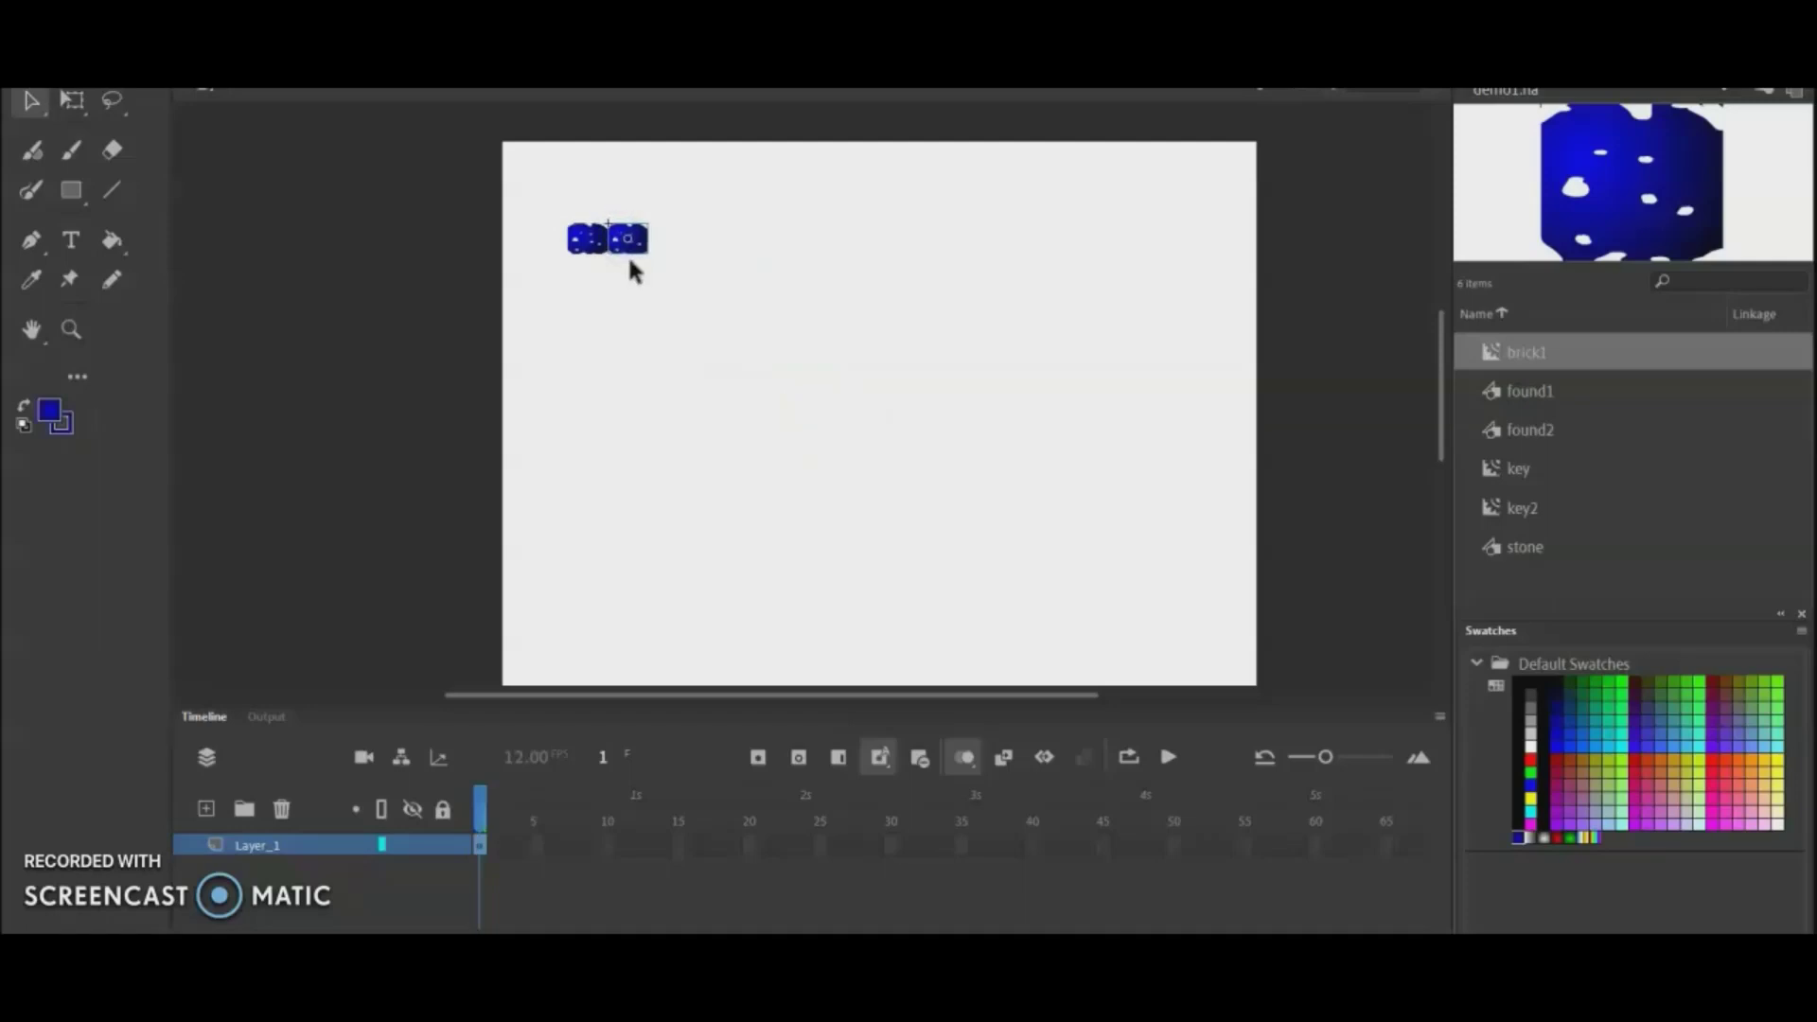
Step: Select both bricks and scale the pair down slightly with Free Transform
click(539, 194)
drag(544, 201, 726, 311)
key(q)
click(634, 241)
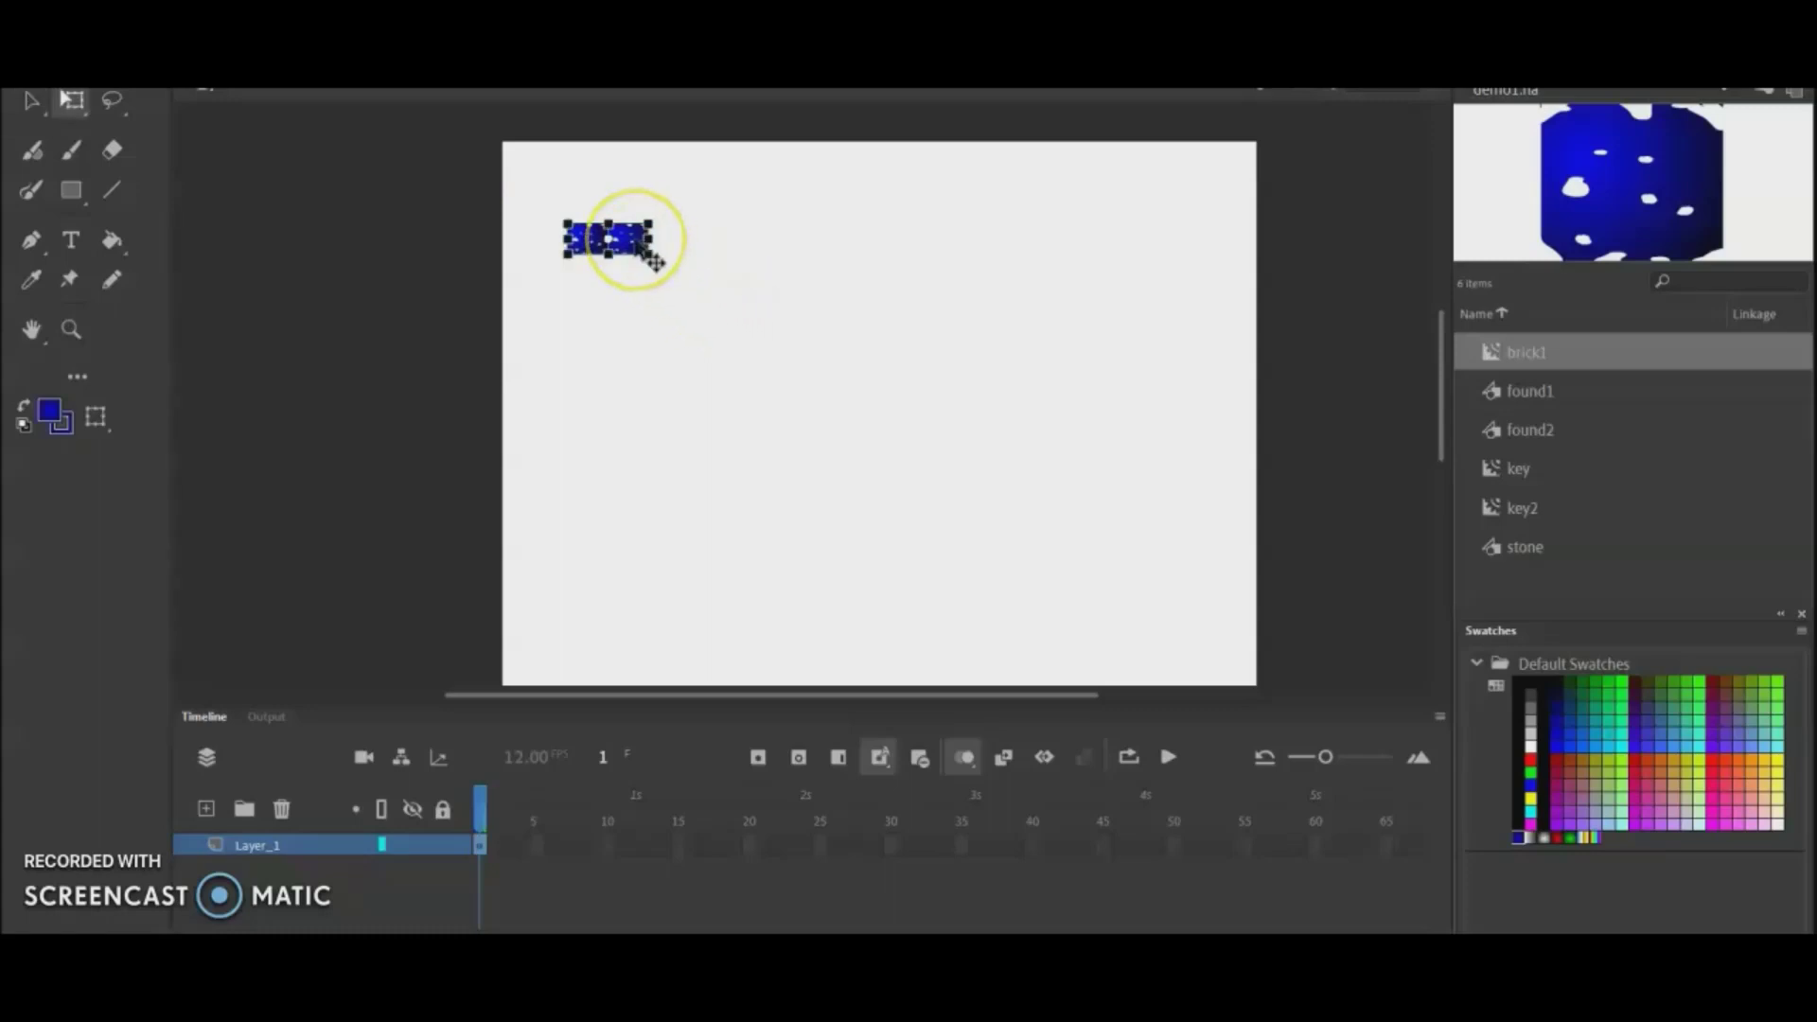
drag(649, 255, 642, 250)
Step: Paste a copy of the brick pair and place it directly beneath the first pair to form a two-by-two block
key(ctrl+v)
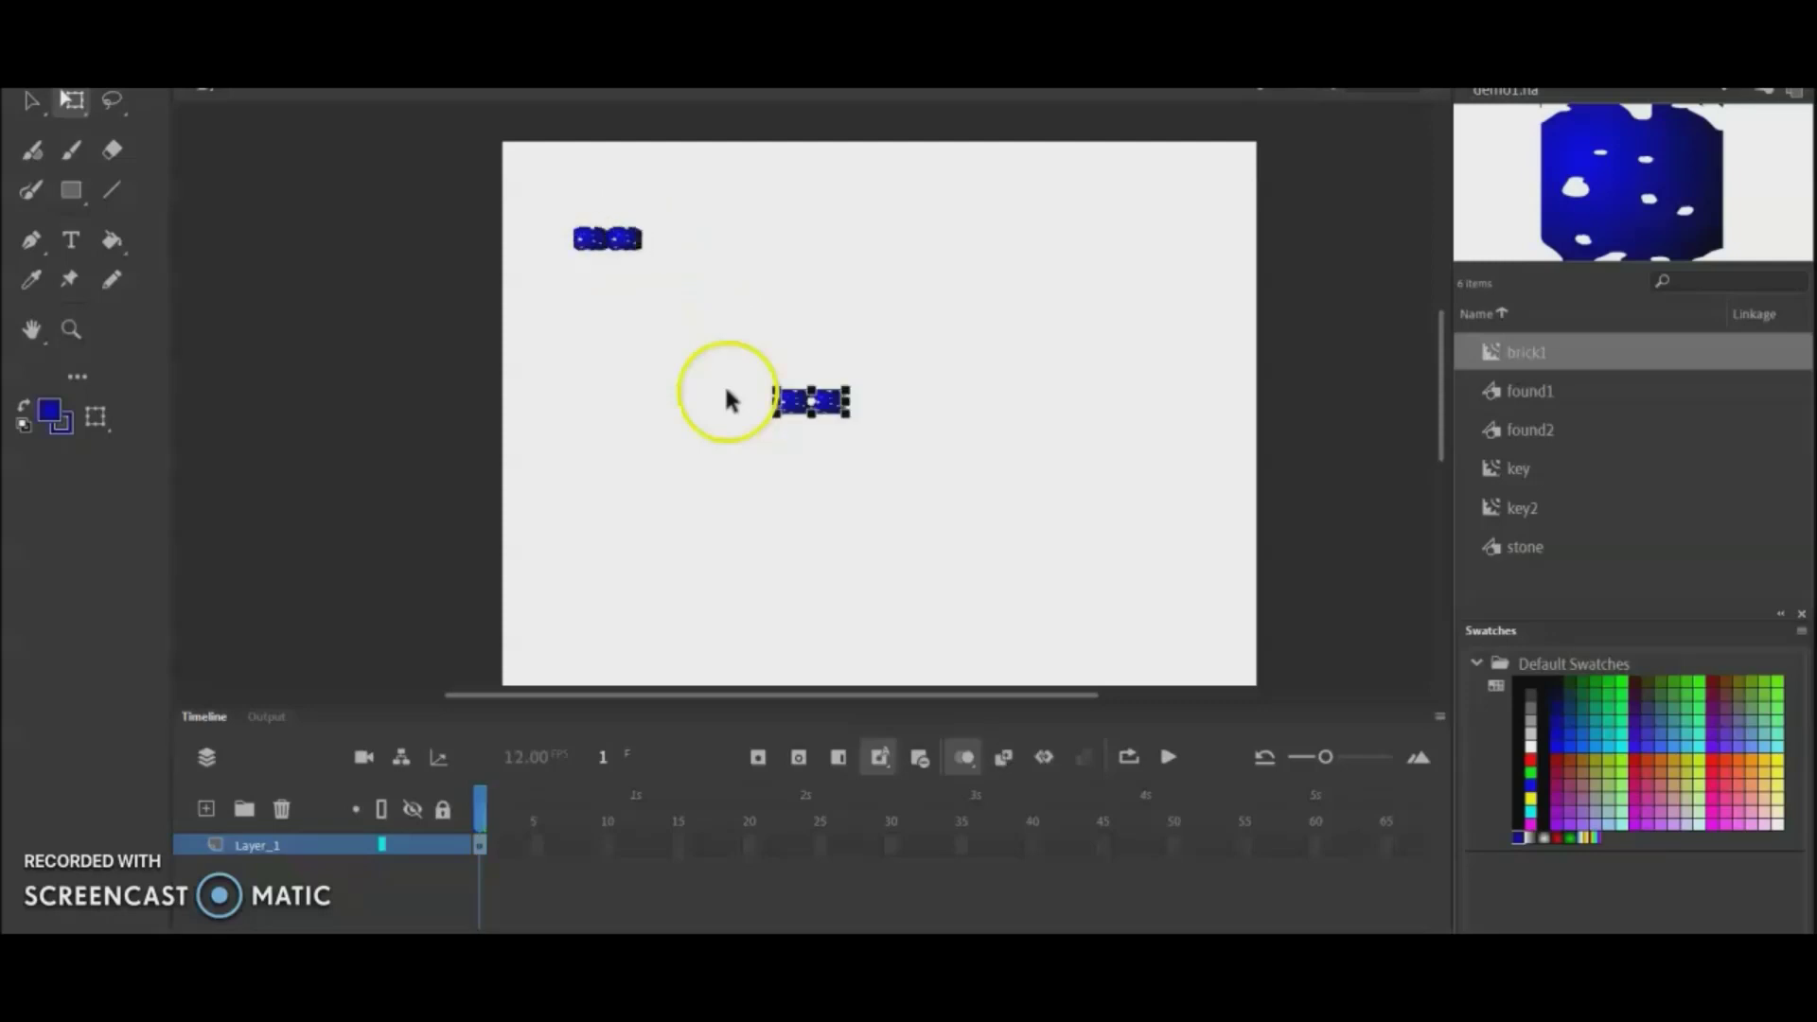
click(811, 402)
click(755, 395)
drag(747, 369, 616, 261)
key(v)
click(658, 359)
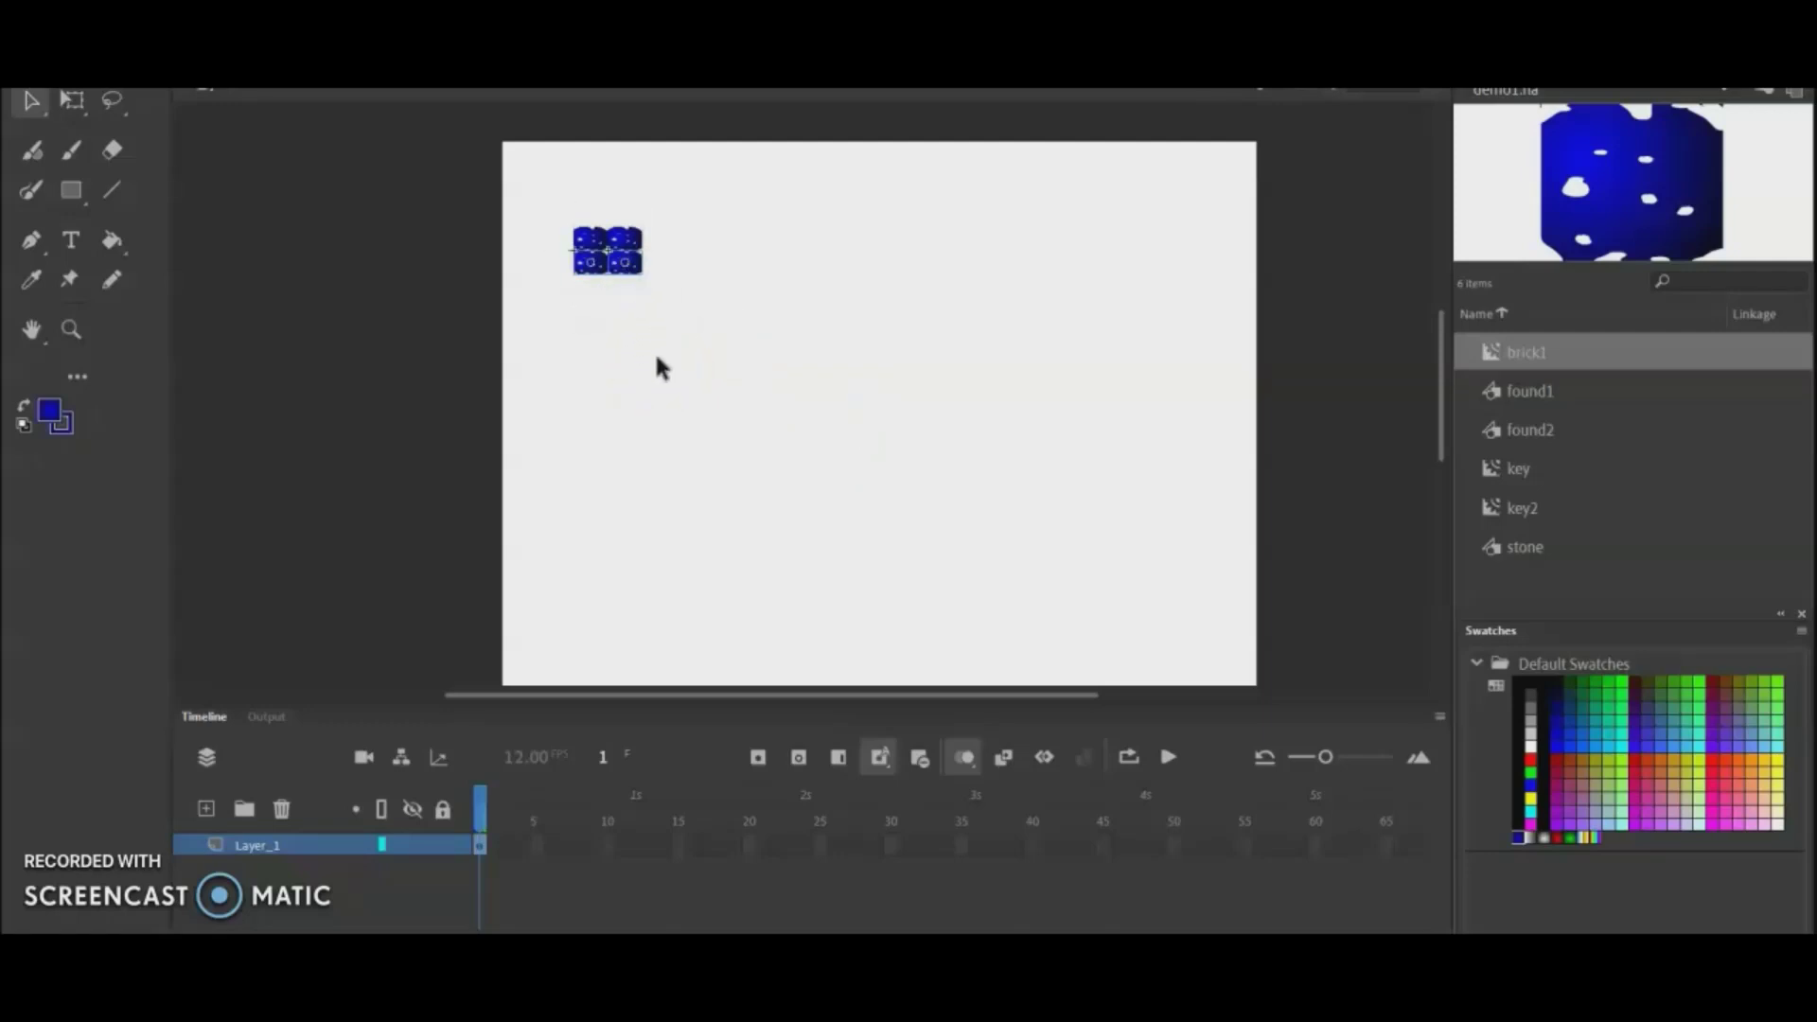
Step: Paste two more brick pairs and stack them directly beneath the block to make it four rows high
key(ctrl+v)
drag(795, 397, 593, 285)
click(705, 428)
key(ctrl+v)
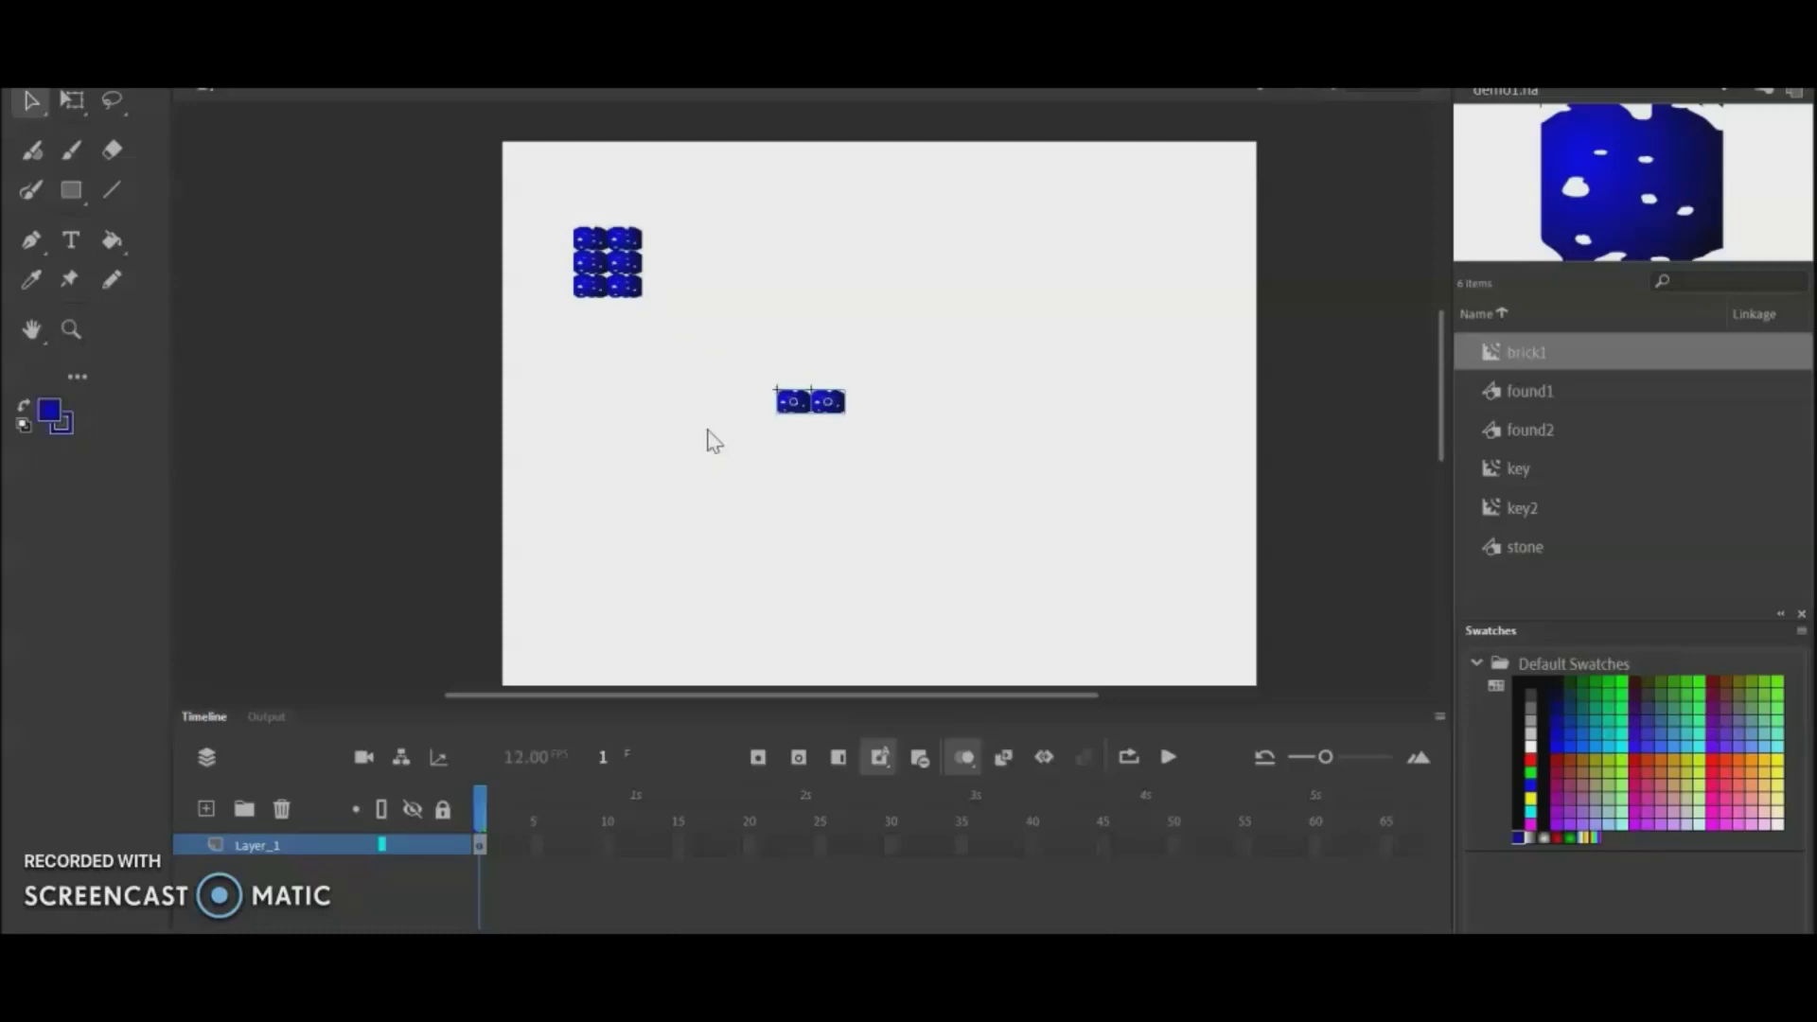
drag(807, 406, 613, 337)
click(667, 423)
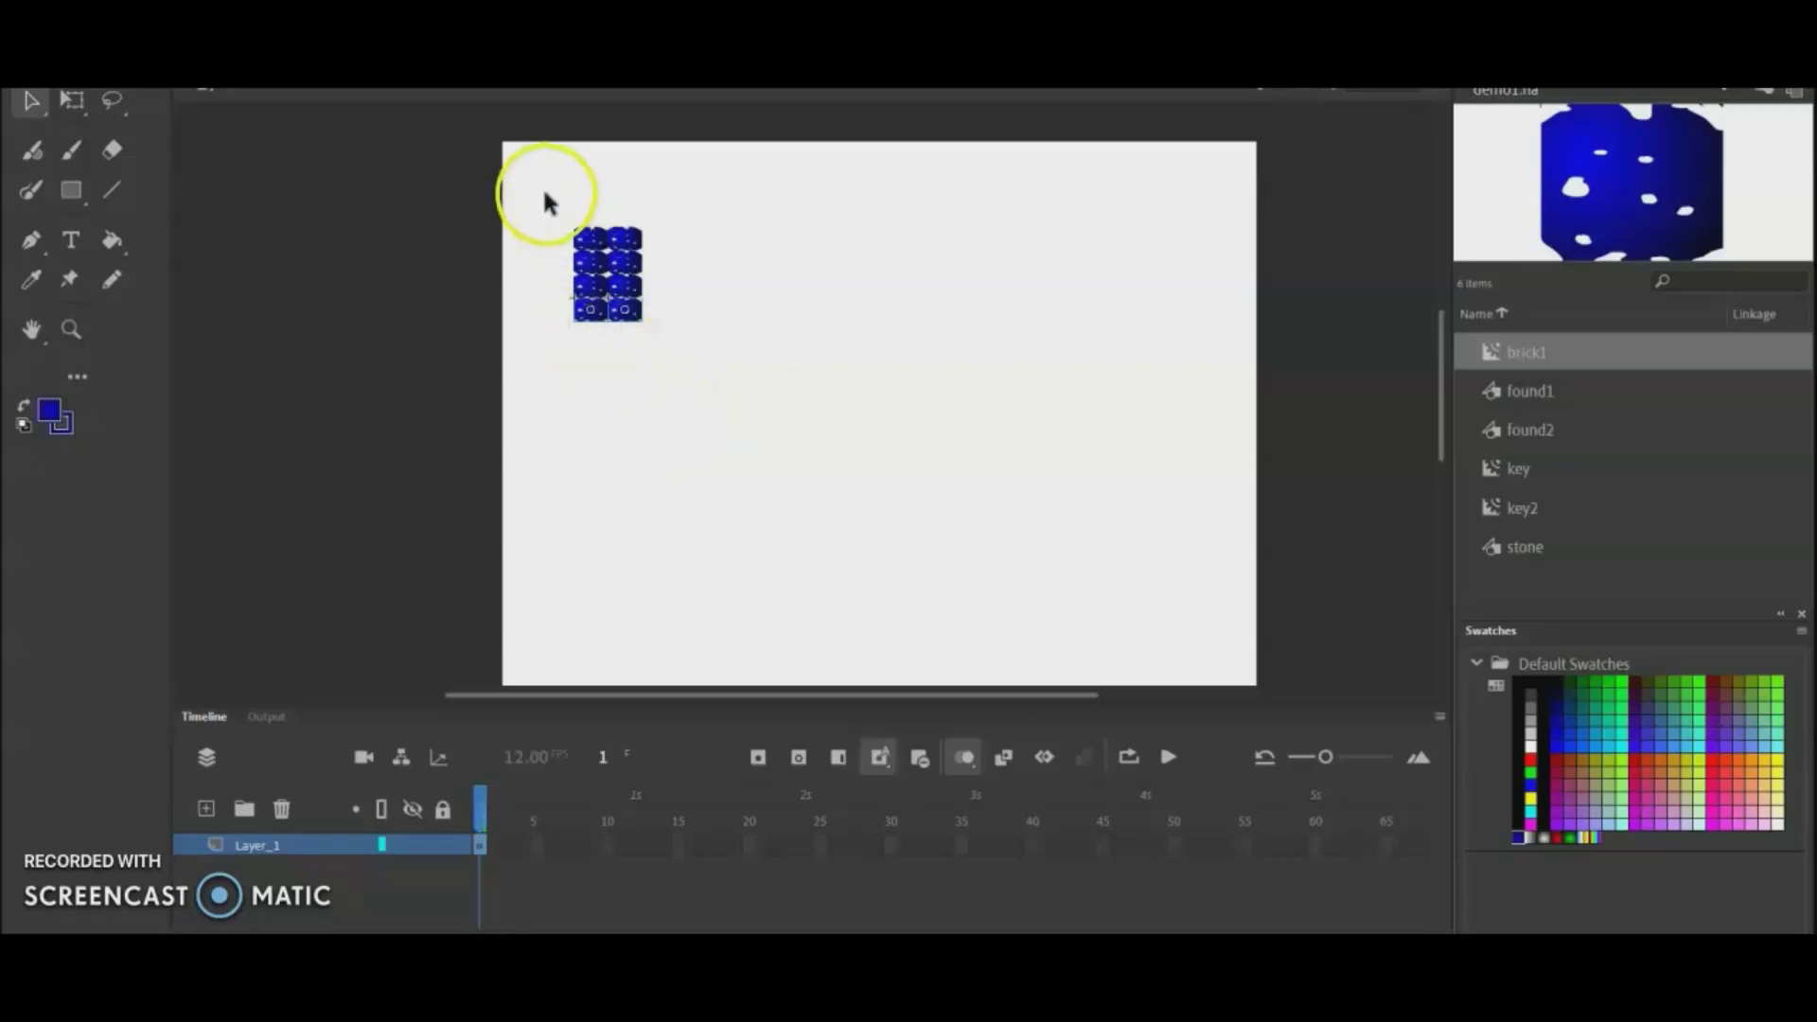
click(572, 233)
drag(573, 233, 682, 340)
click(720, 490)
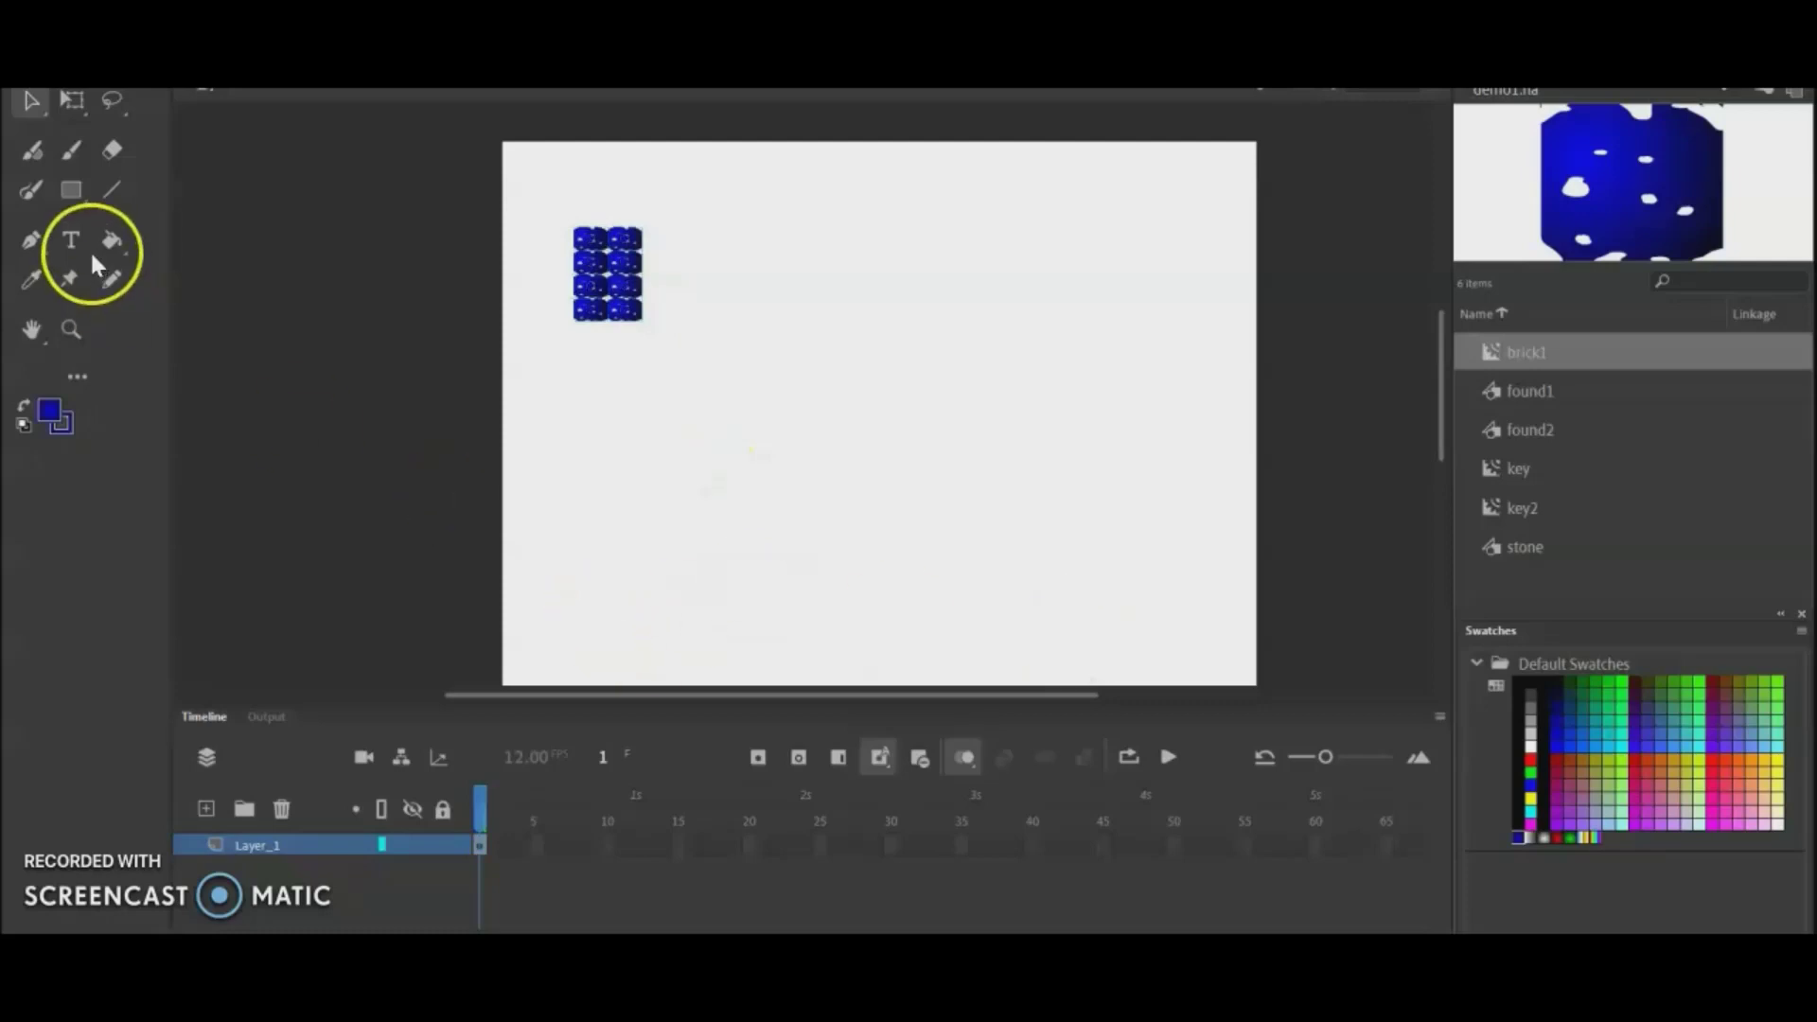
Step: Draw a long, thin blue gradient rectangle across the lower part of the stage with the Rectangle Tool
click(75, 193)
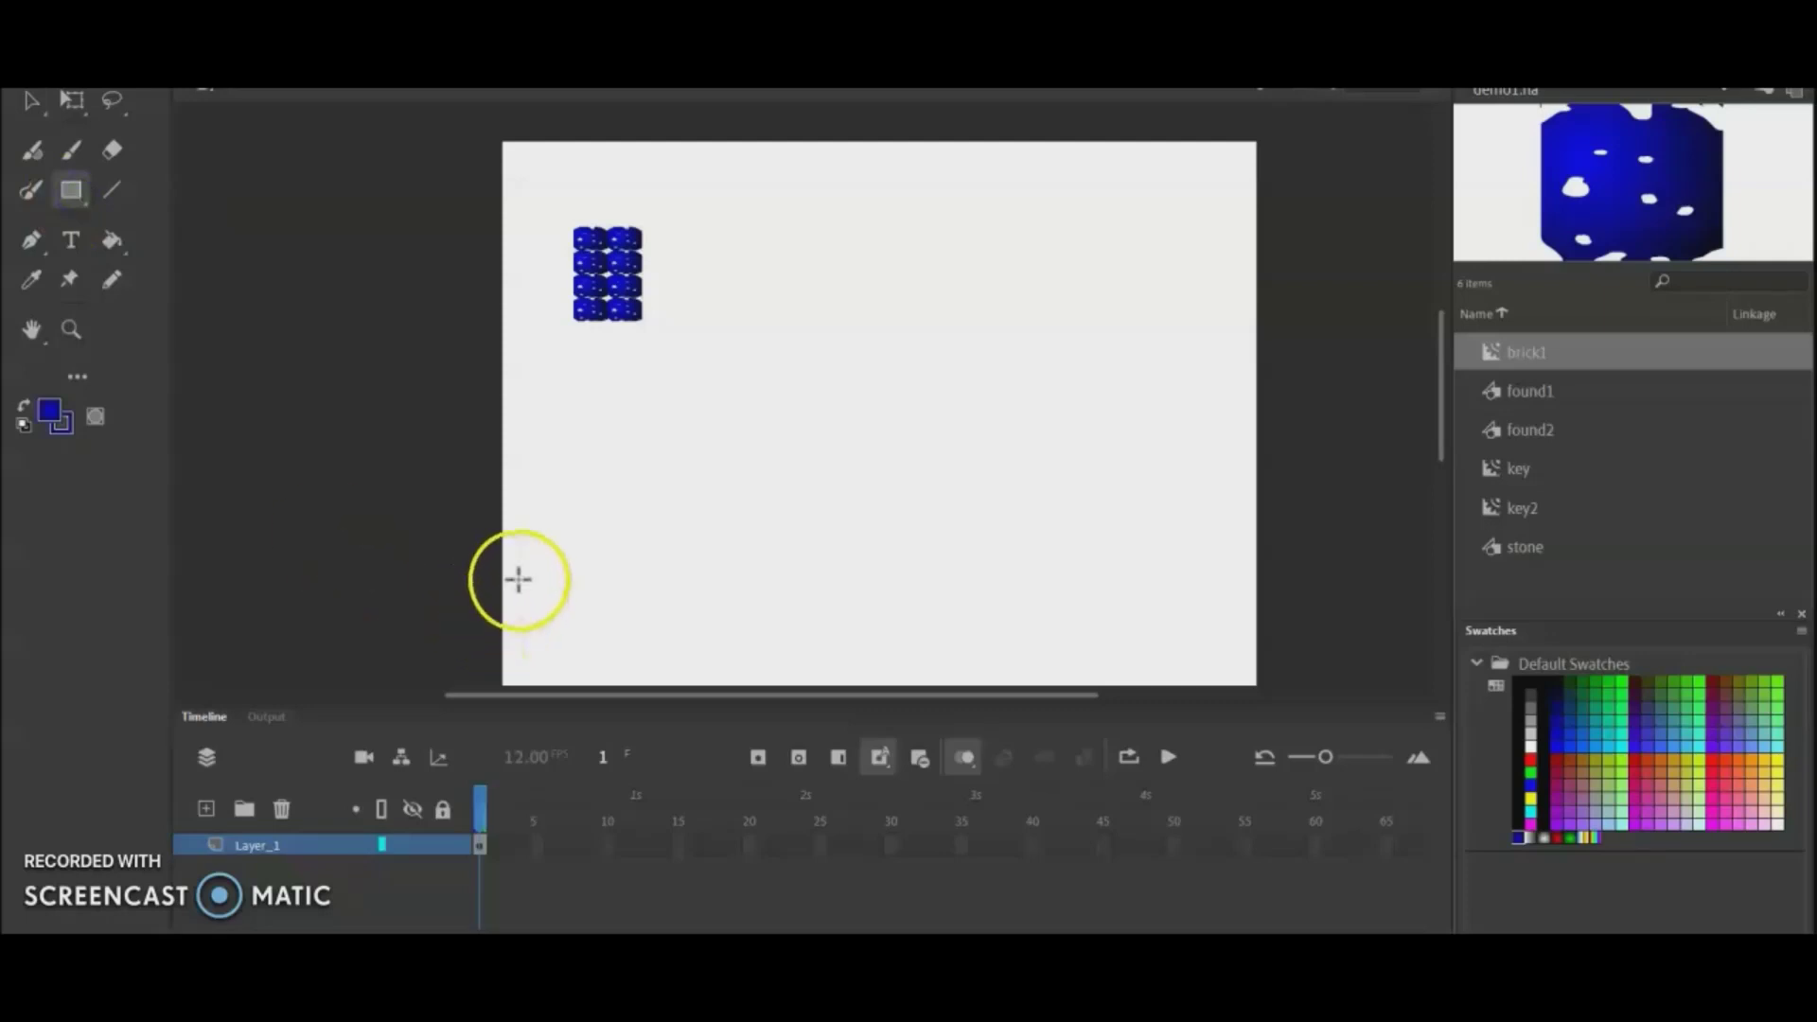
mouse_move(555, 511)
mouse_down()
mouse_move(587, 542)
mouse_move(976, 616)
mouse_move(1115, 527)
mouse_move(1179, 561)
mouse_up()
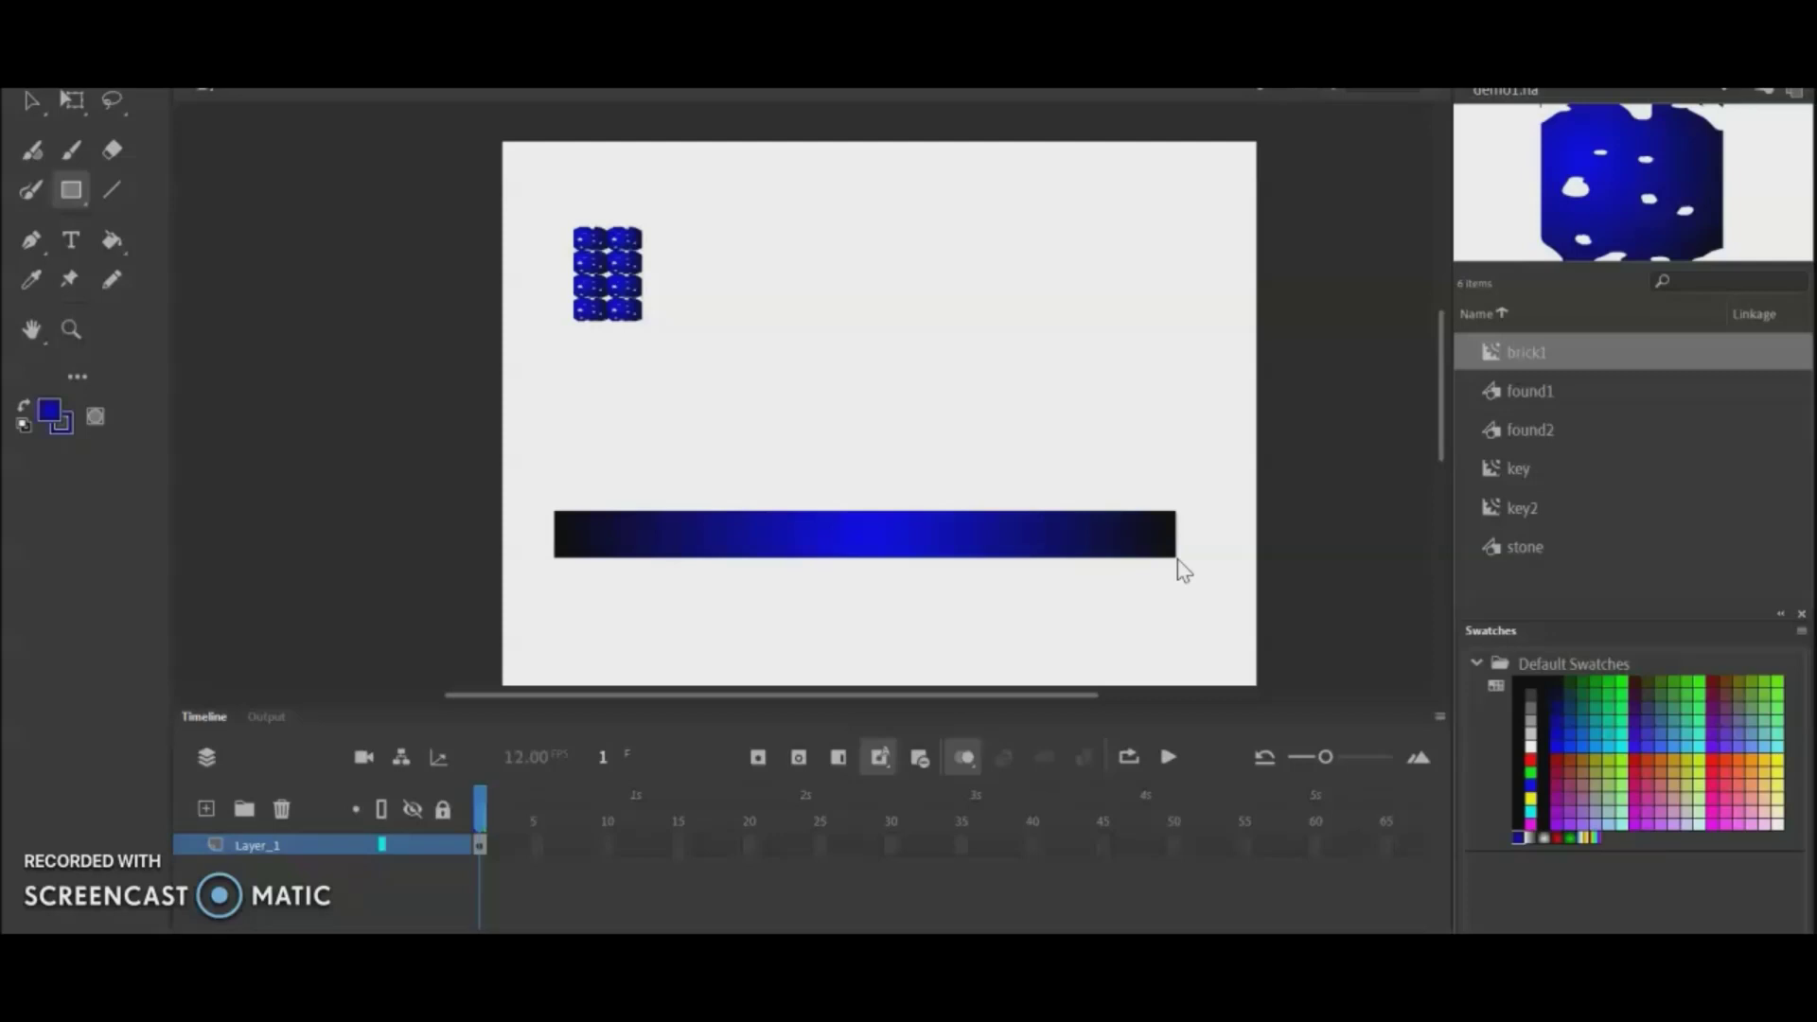
click(1008, 527)
Step: Draw ten small white ovals of varying sizes along the blue bar with the Oval Tool
click(84, 195)
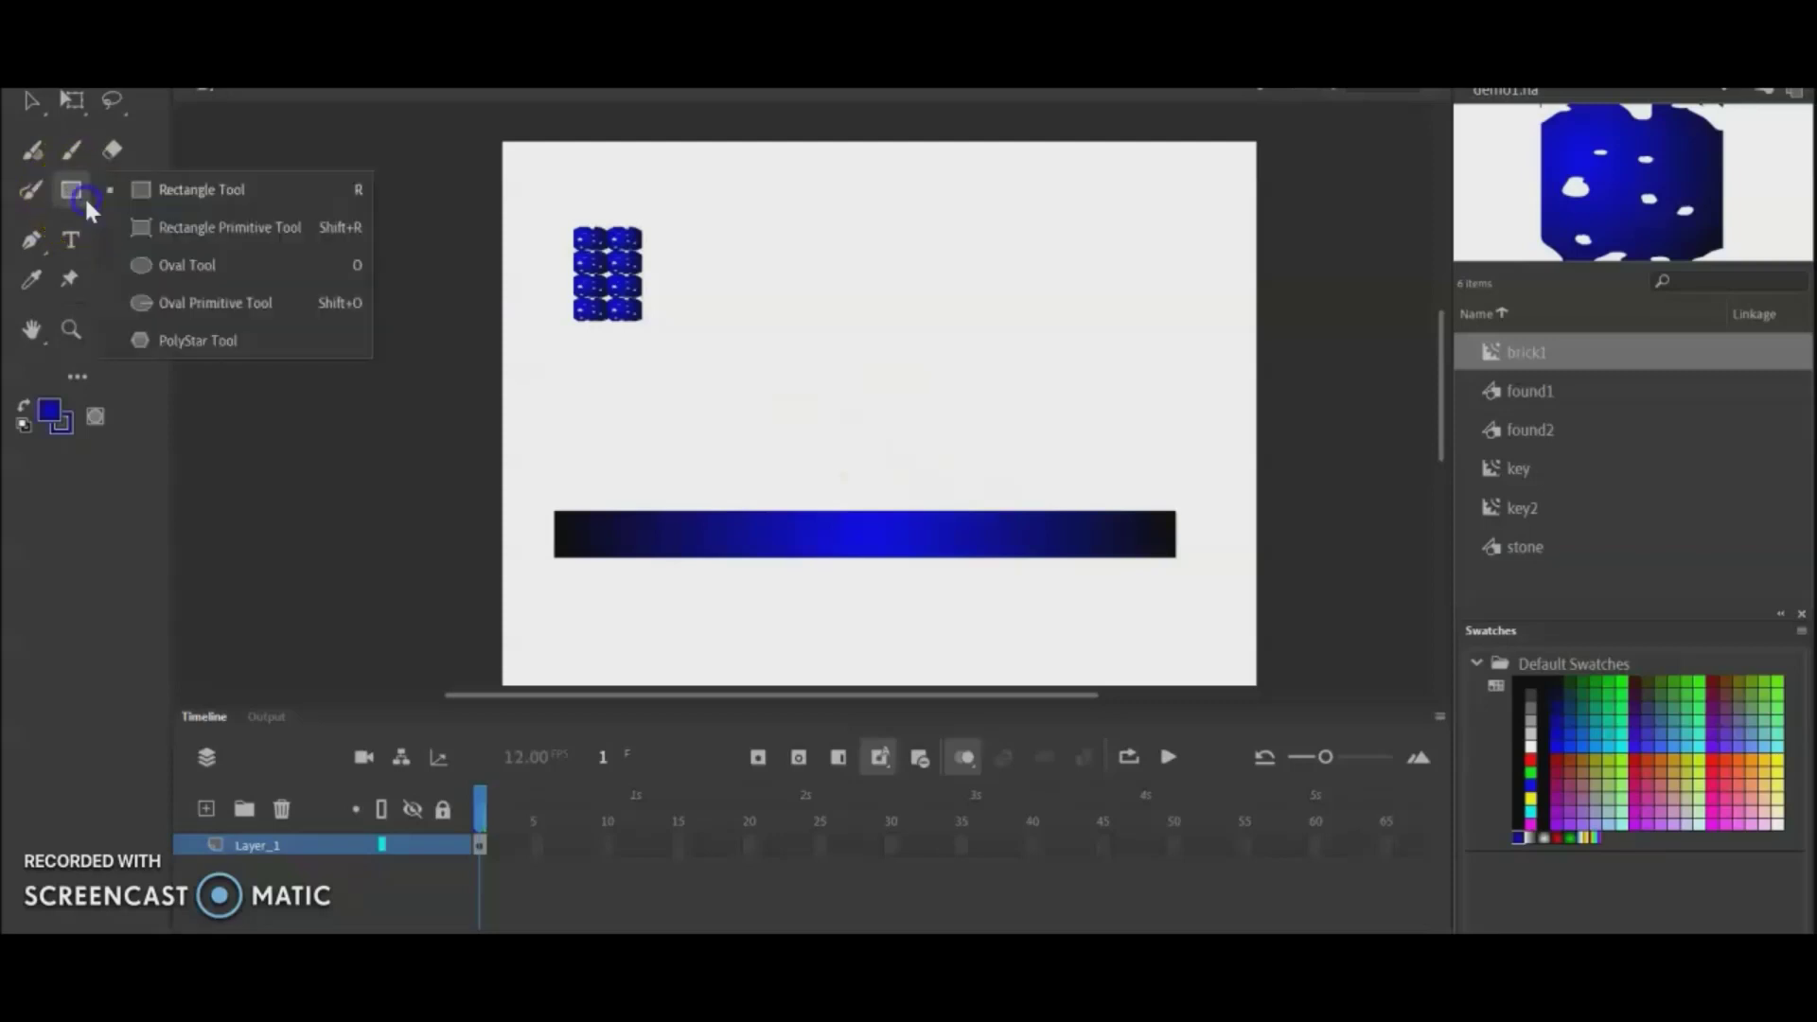
click(164, 272)
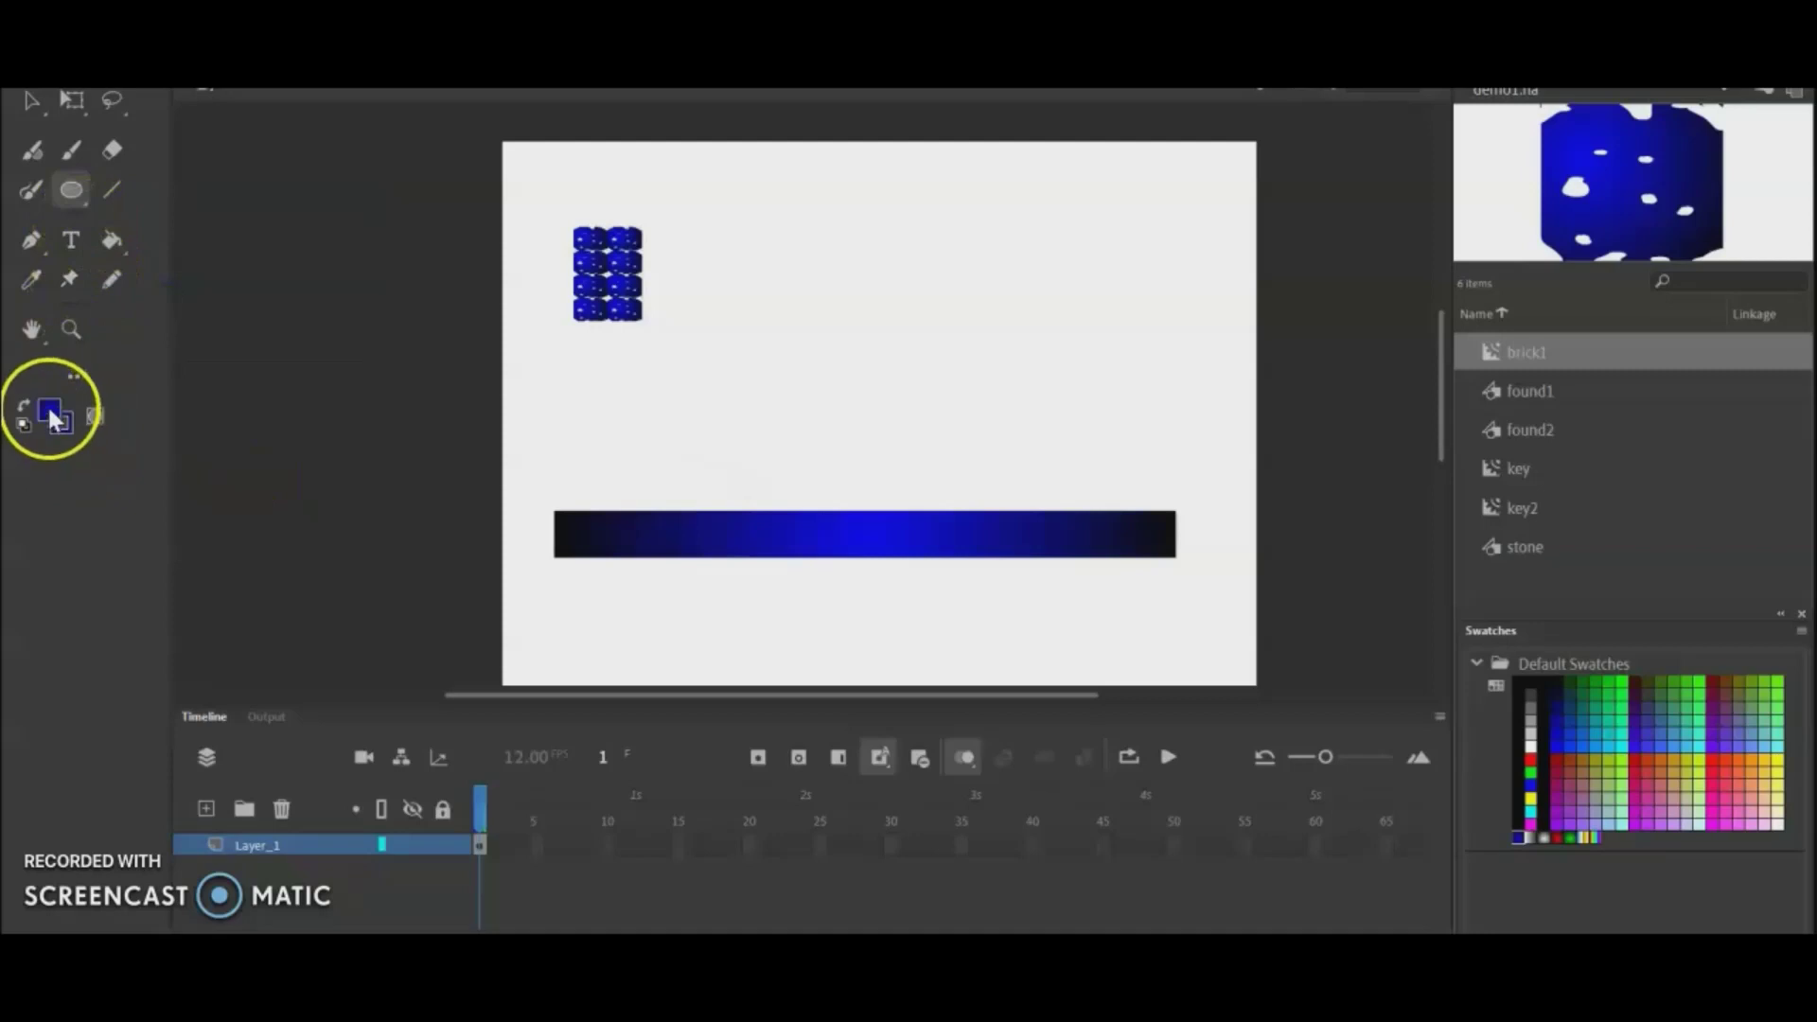
click(54, 418)
click(148, 581)
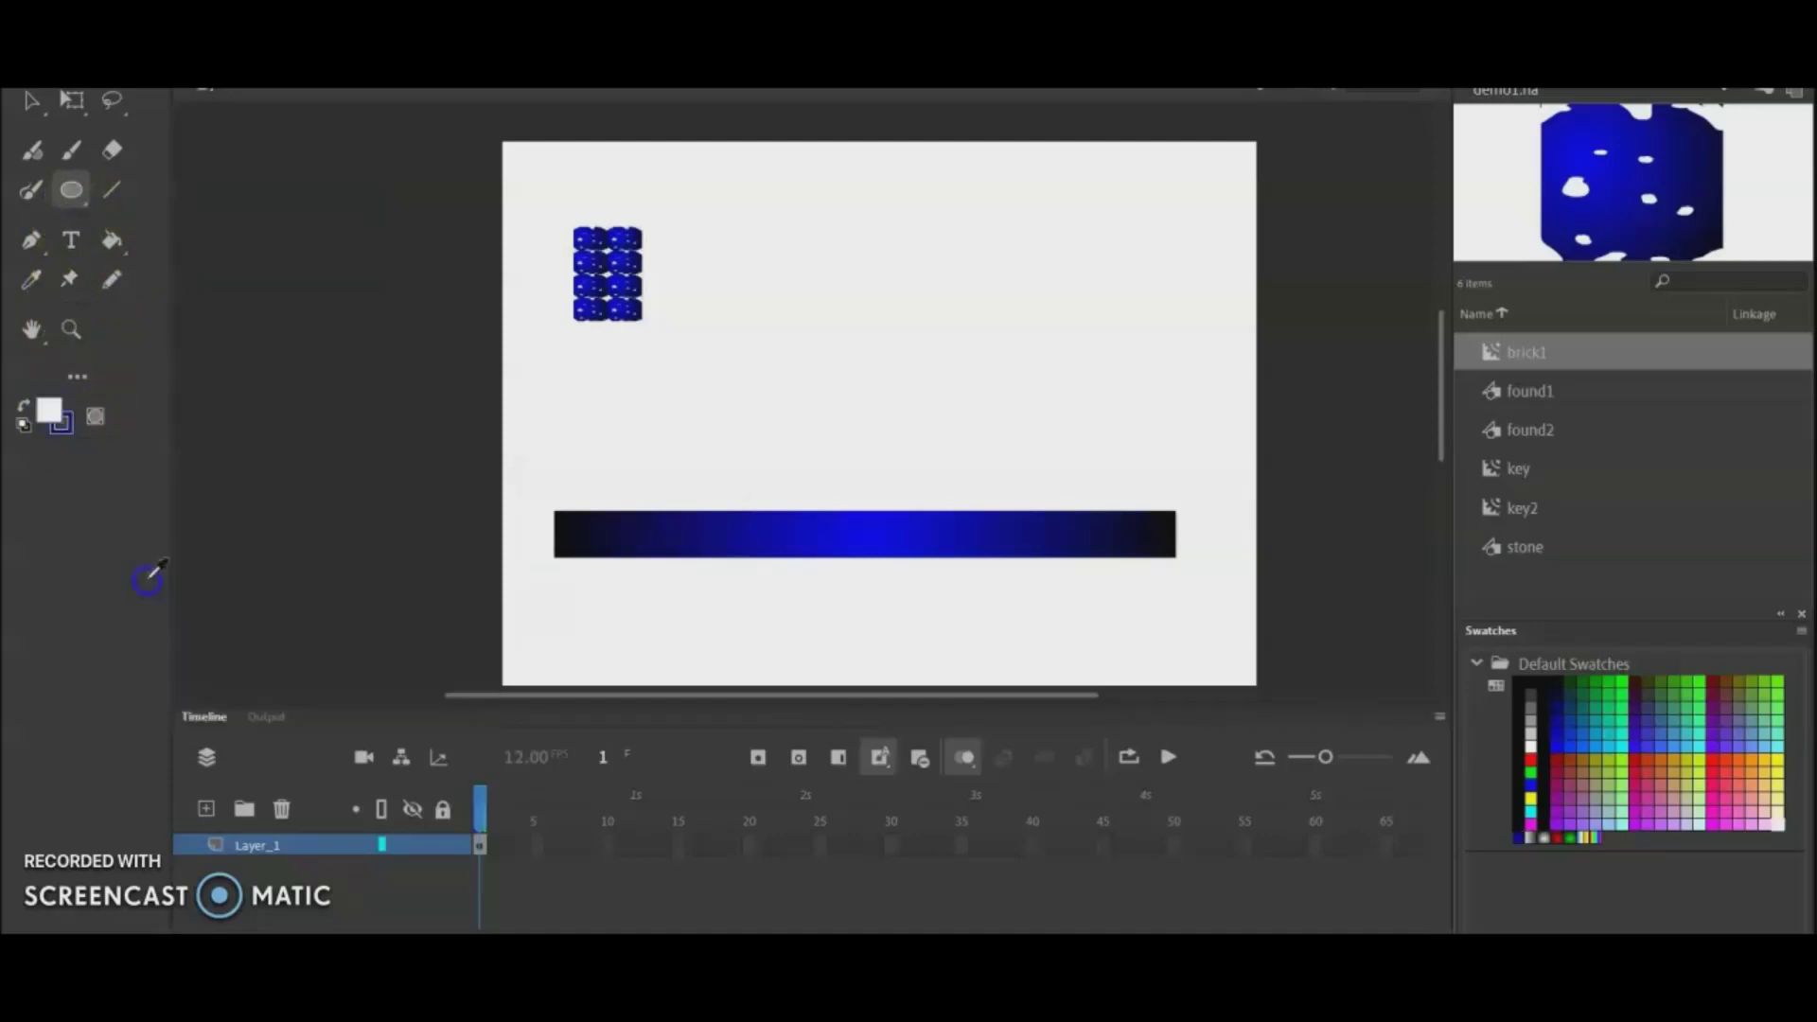
mouse_move(559, 523)
mouse_down()
mouse_move(585, 517)
mouse_move(622, 546)
mouse_up()
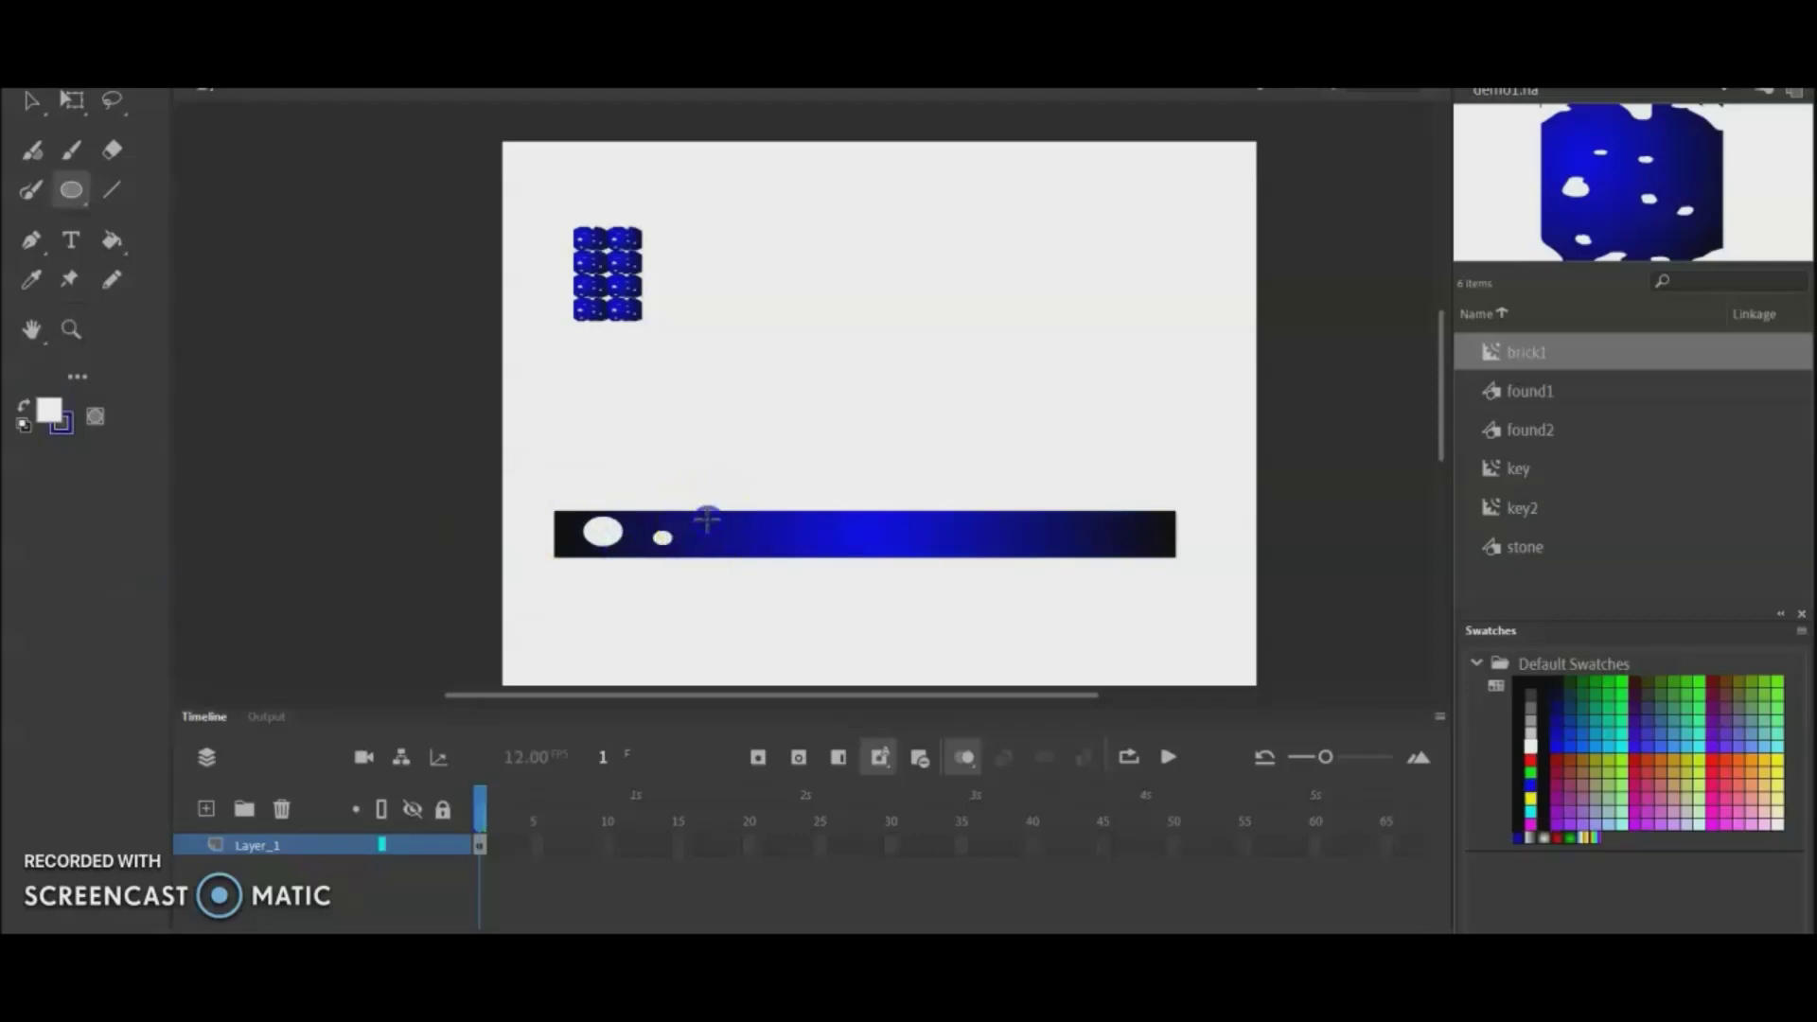
drag(706, 516, 738, 547)
drag(769, 519, 798, 535)
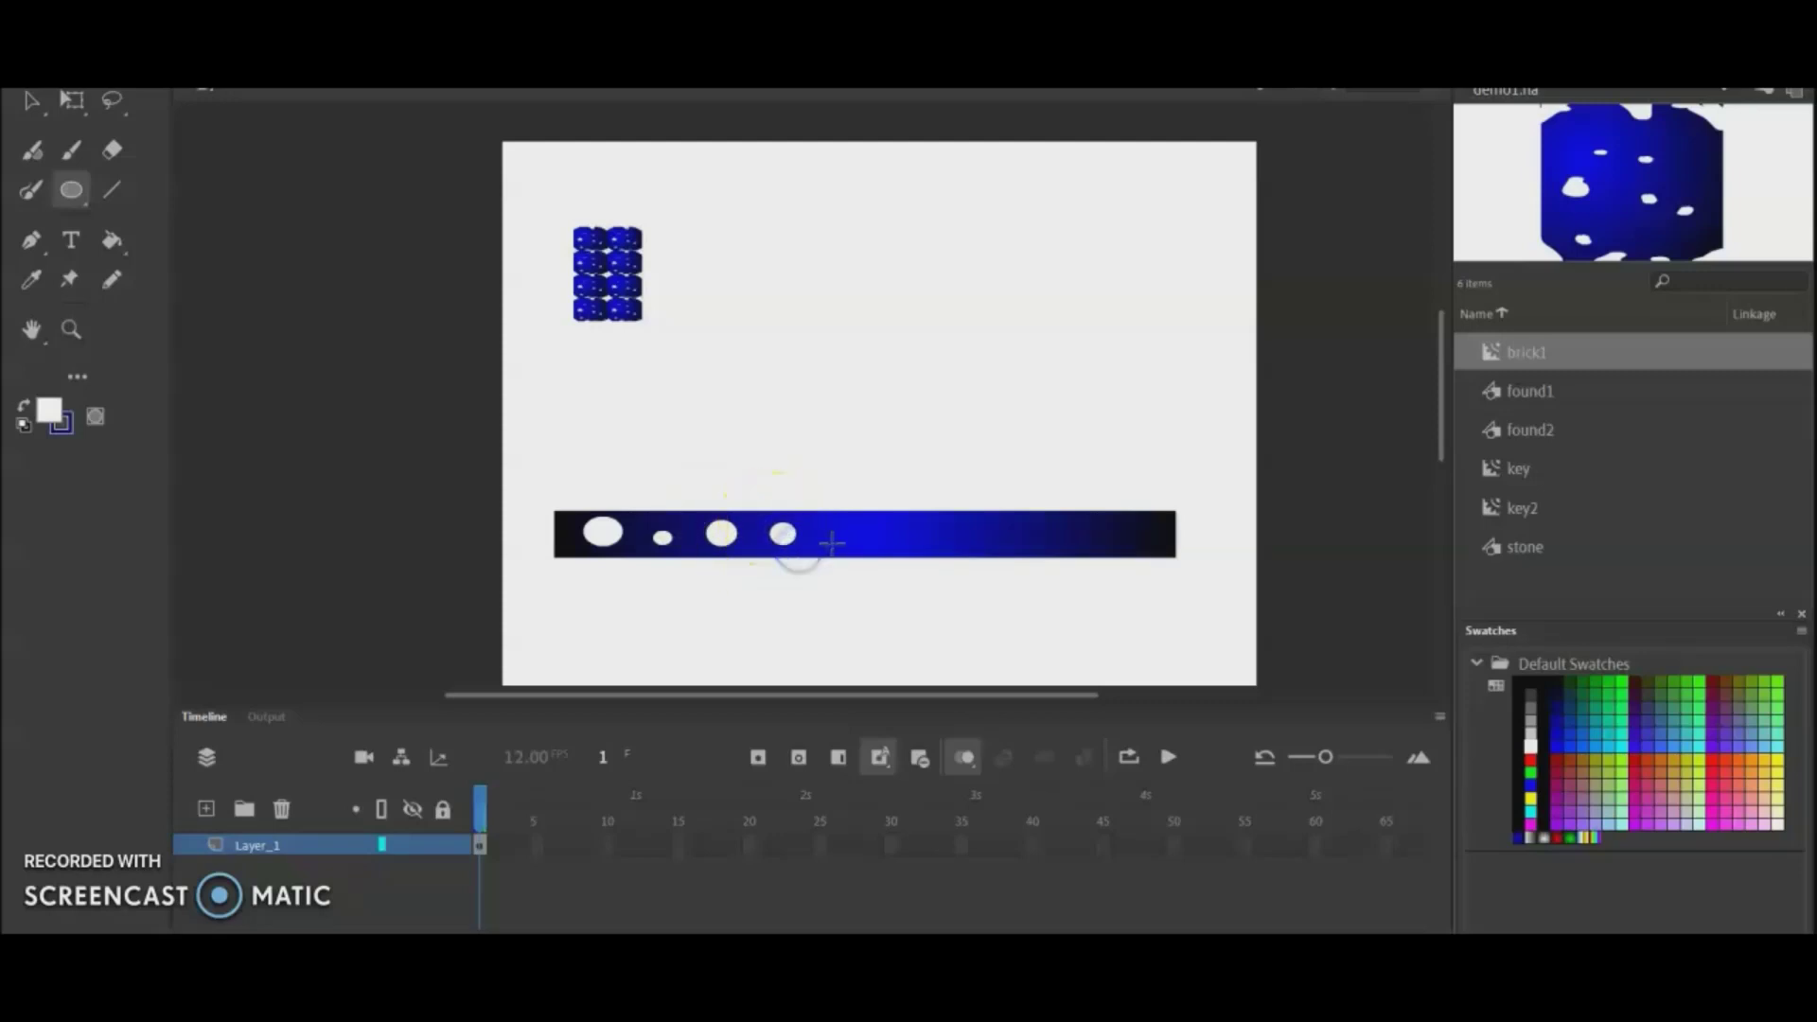
drag(834, 546, 848, 555)
click(947, 530)
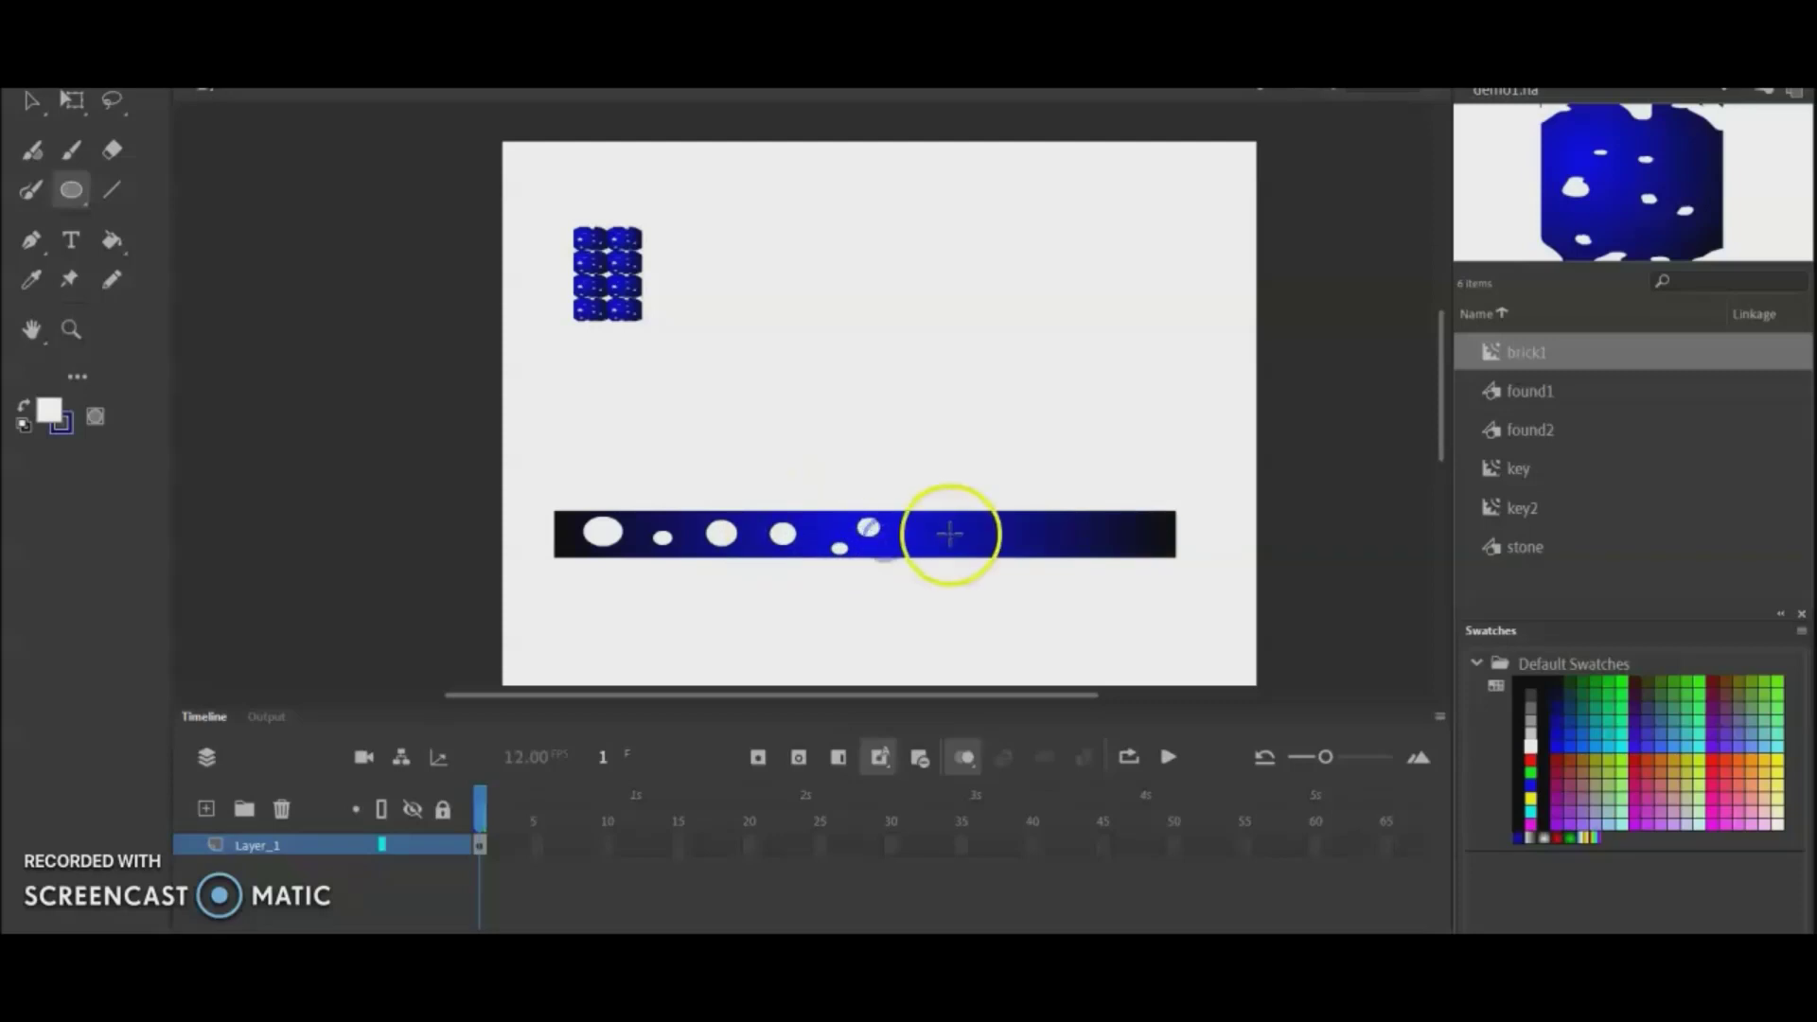
drag(984, 560, 977, 556)
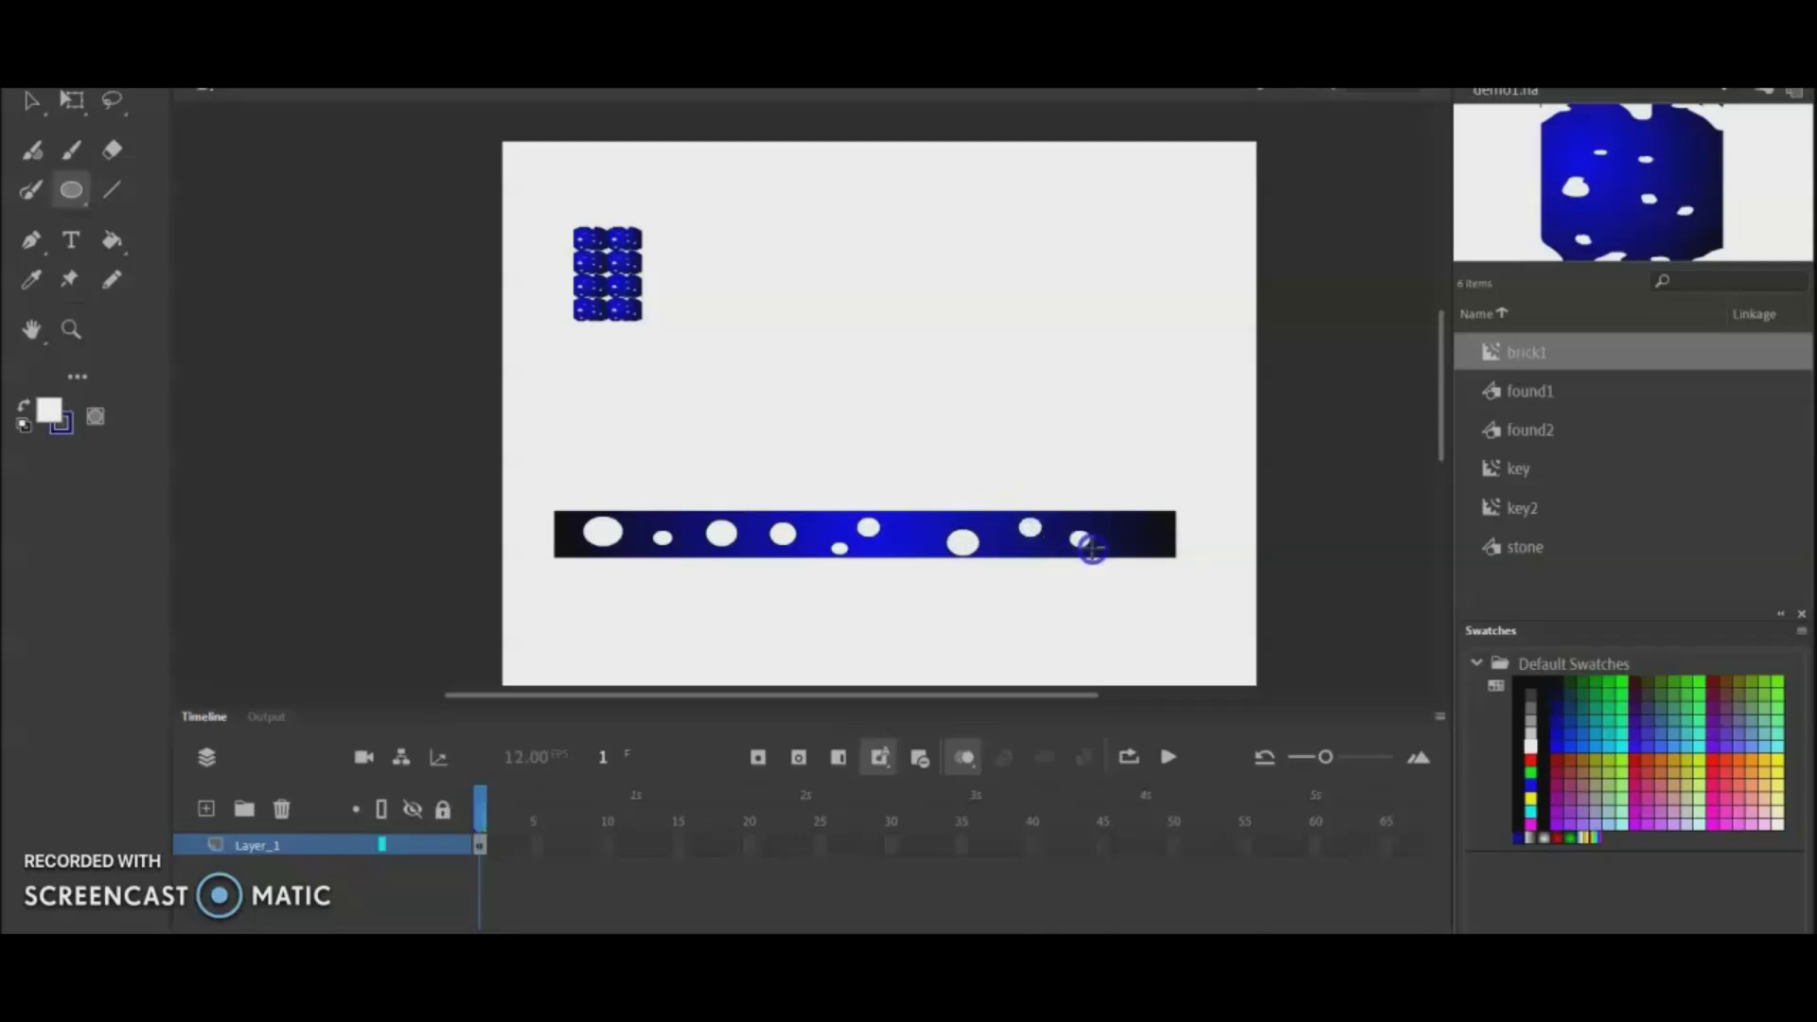
drag(1092, 549, 1164, 548)
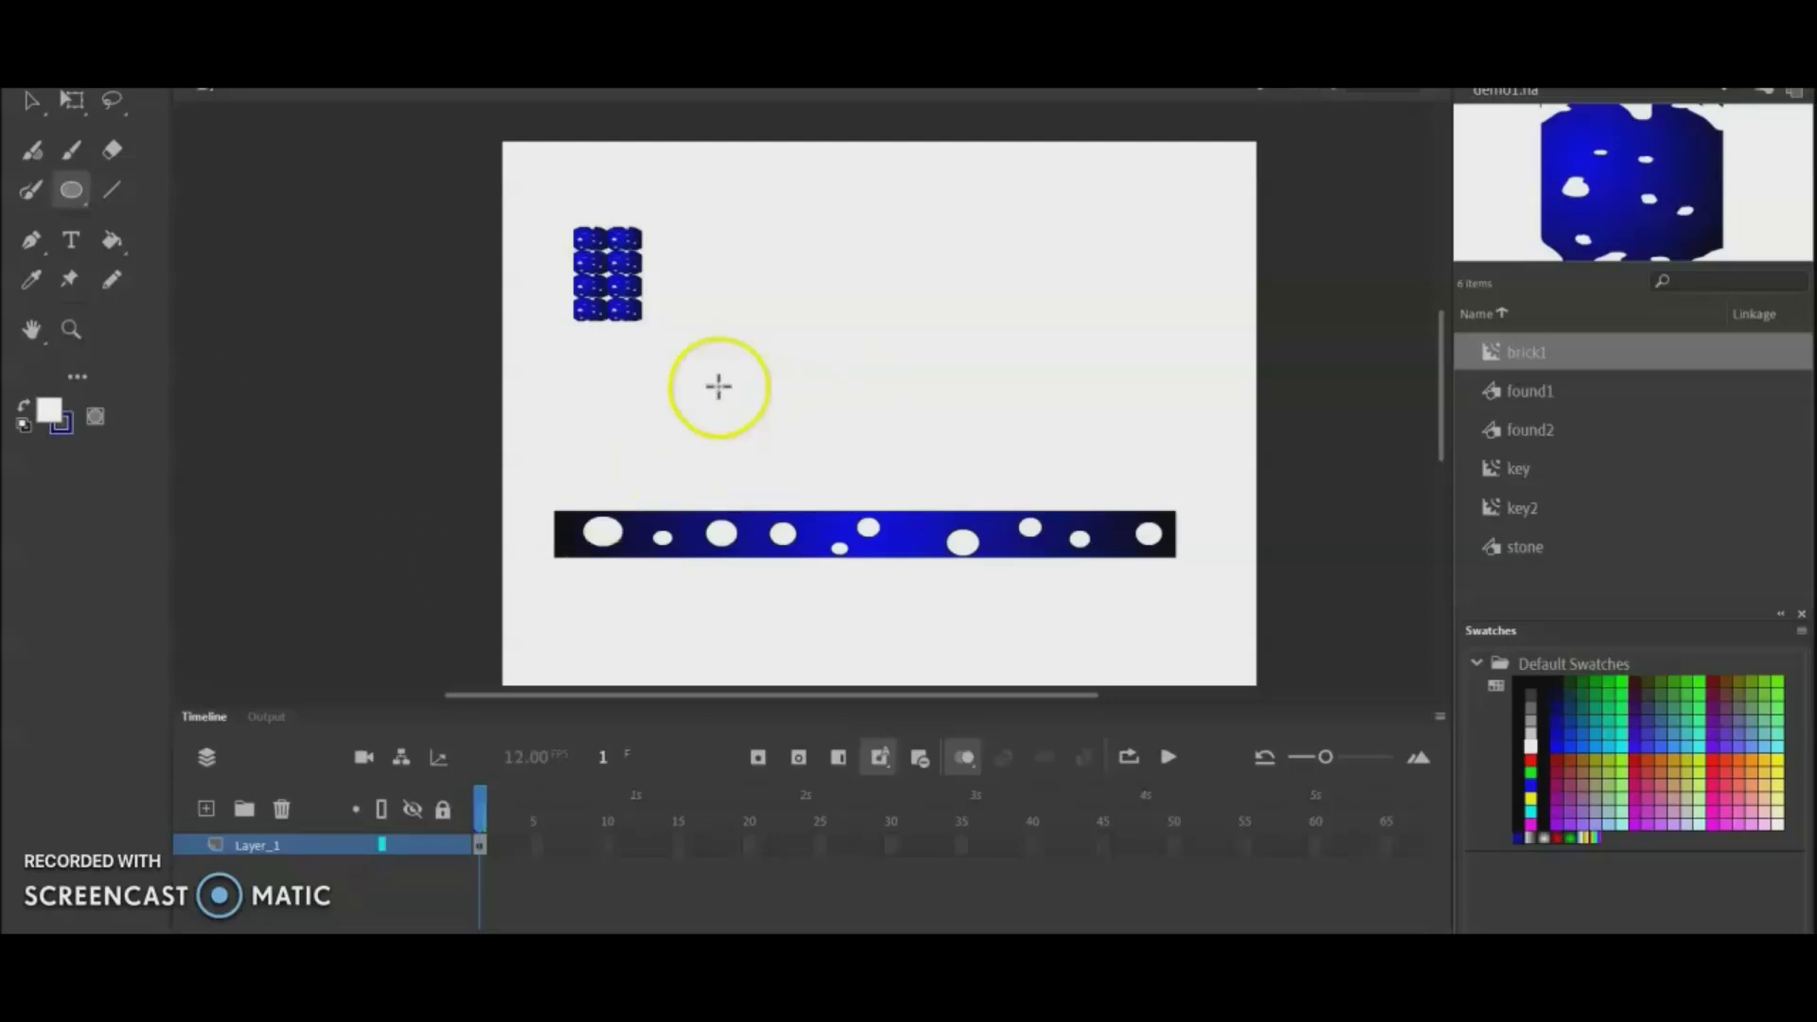
Step: Paint slanted grass blades on the left part of the bar's upper edge with the Classic Brush and a blue gradient fill
key(ctrl+equal)
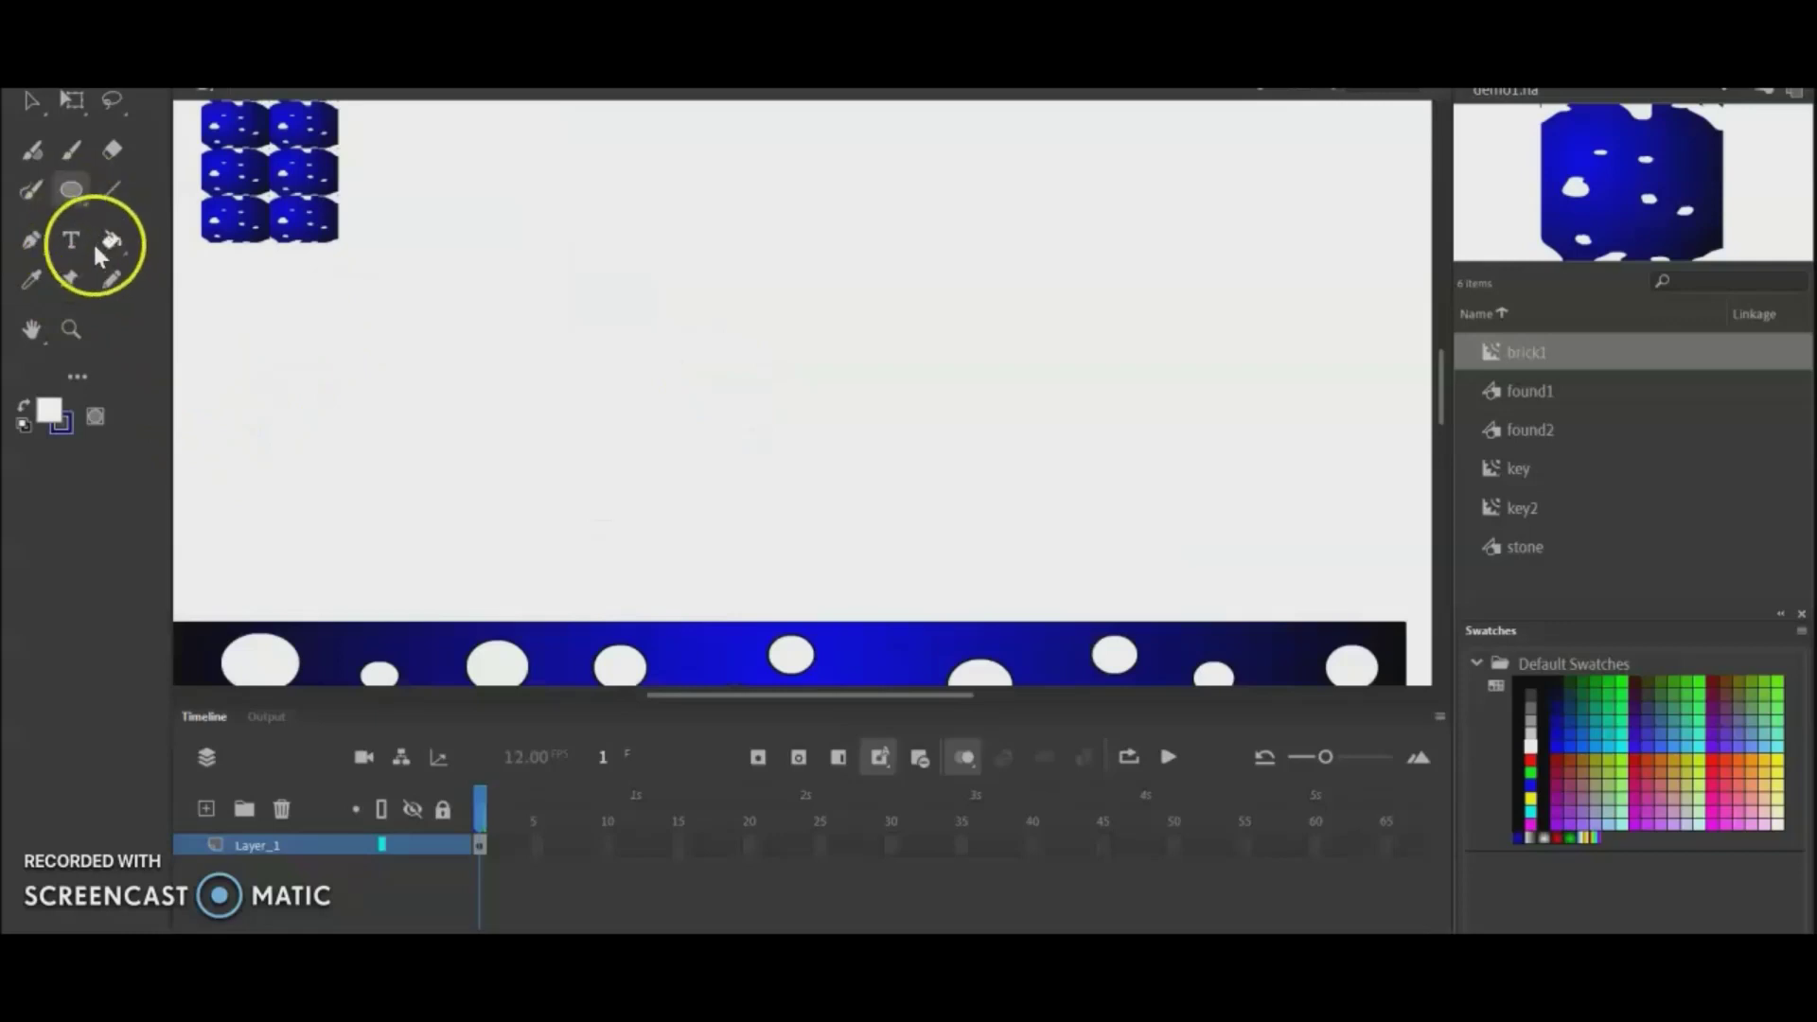
click(68, 157)
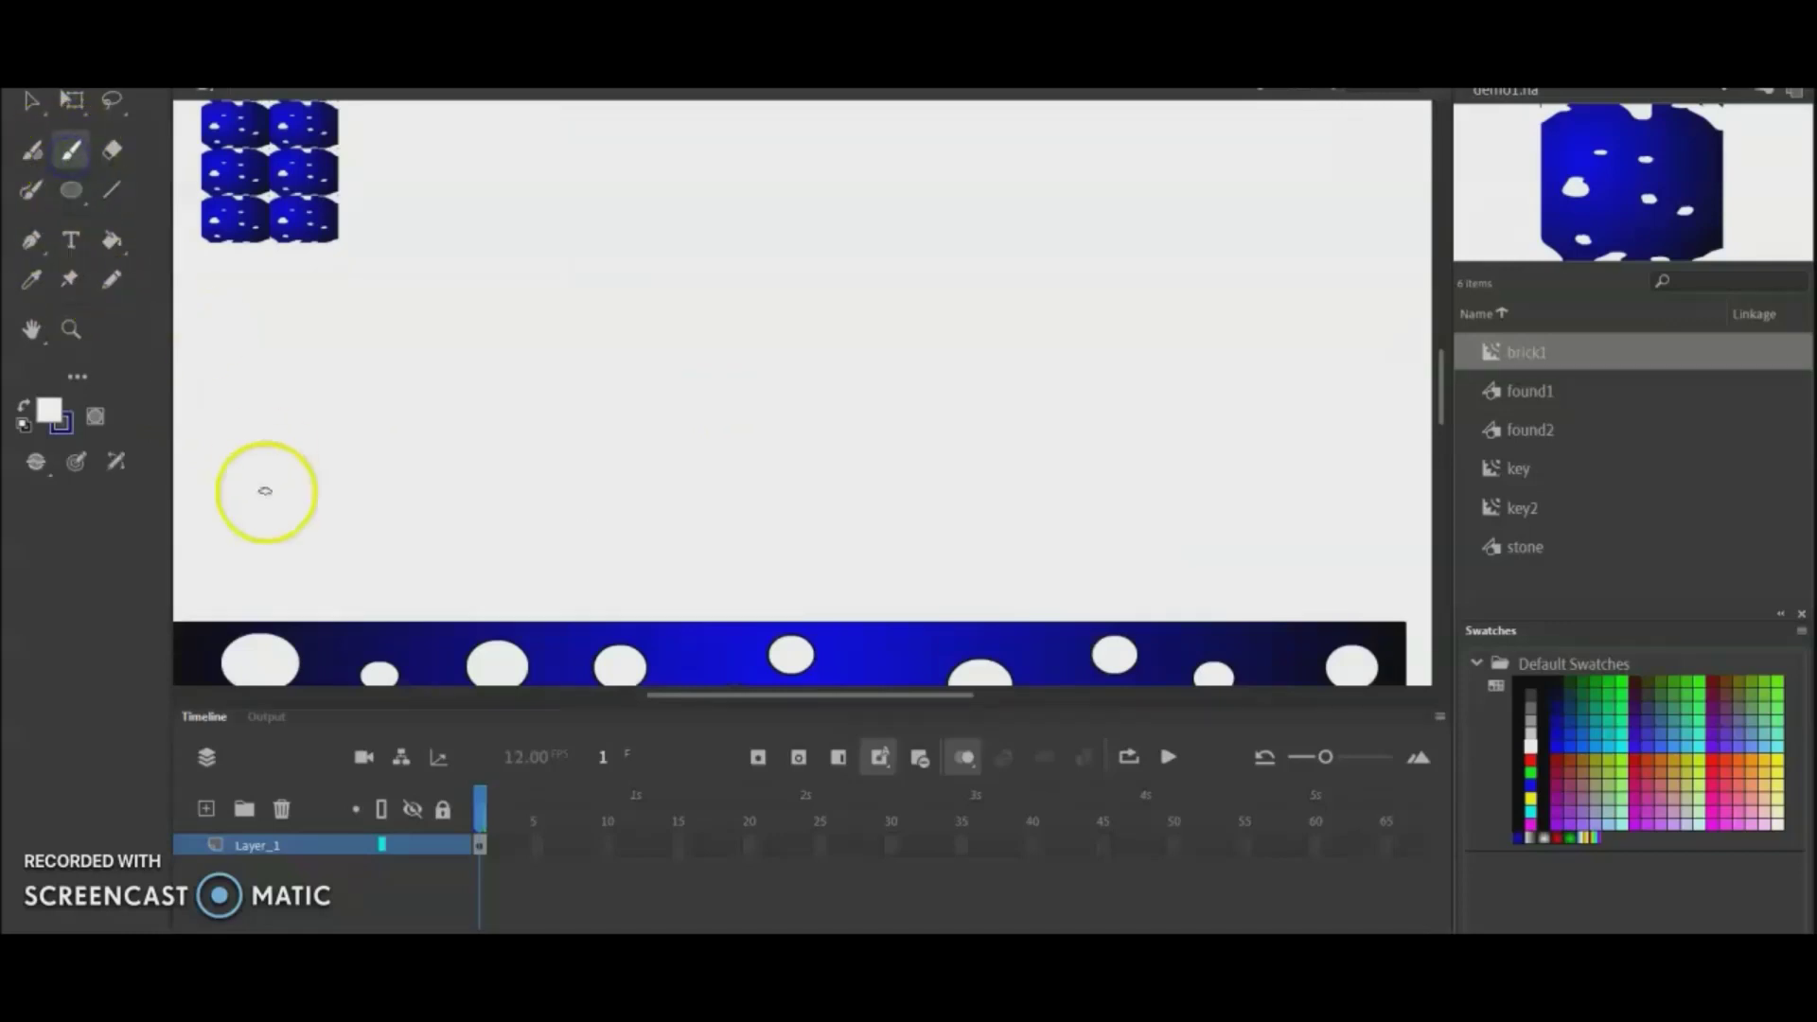
click(245, 626)
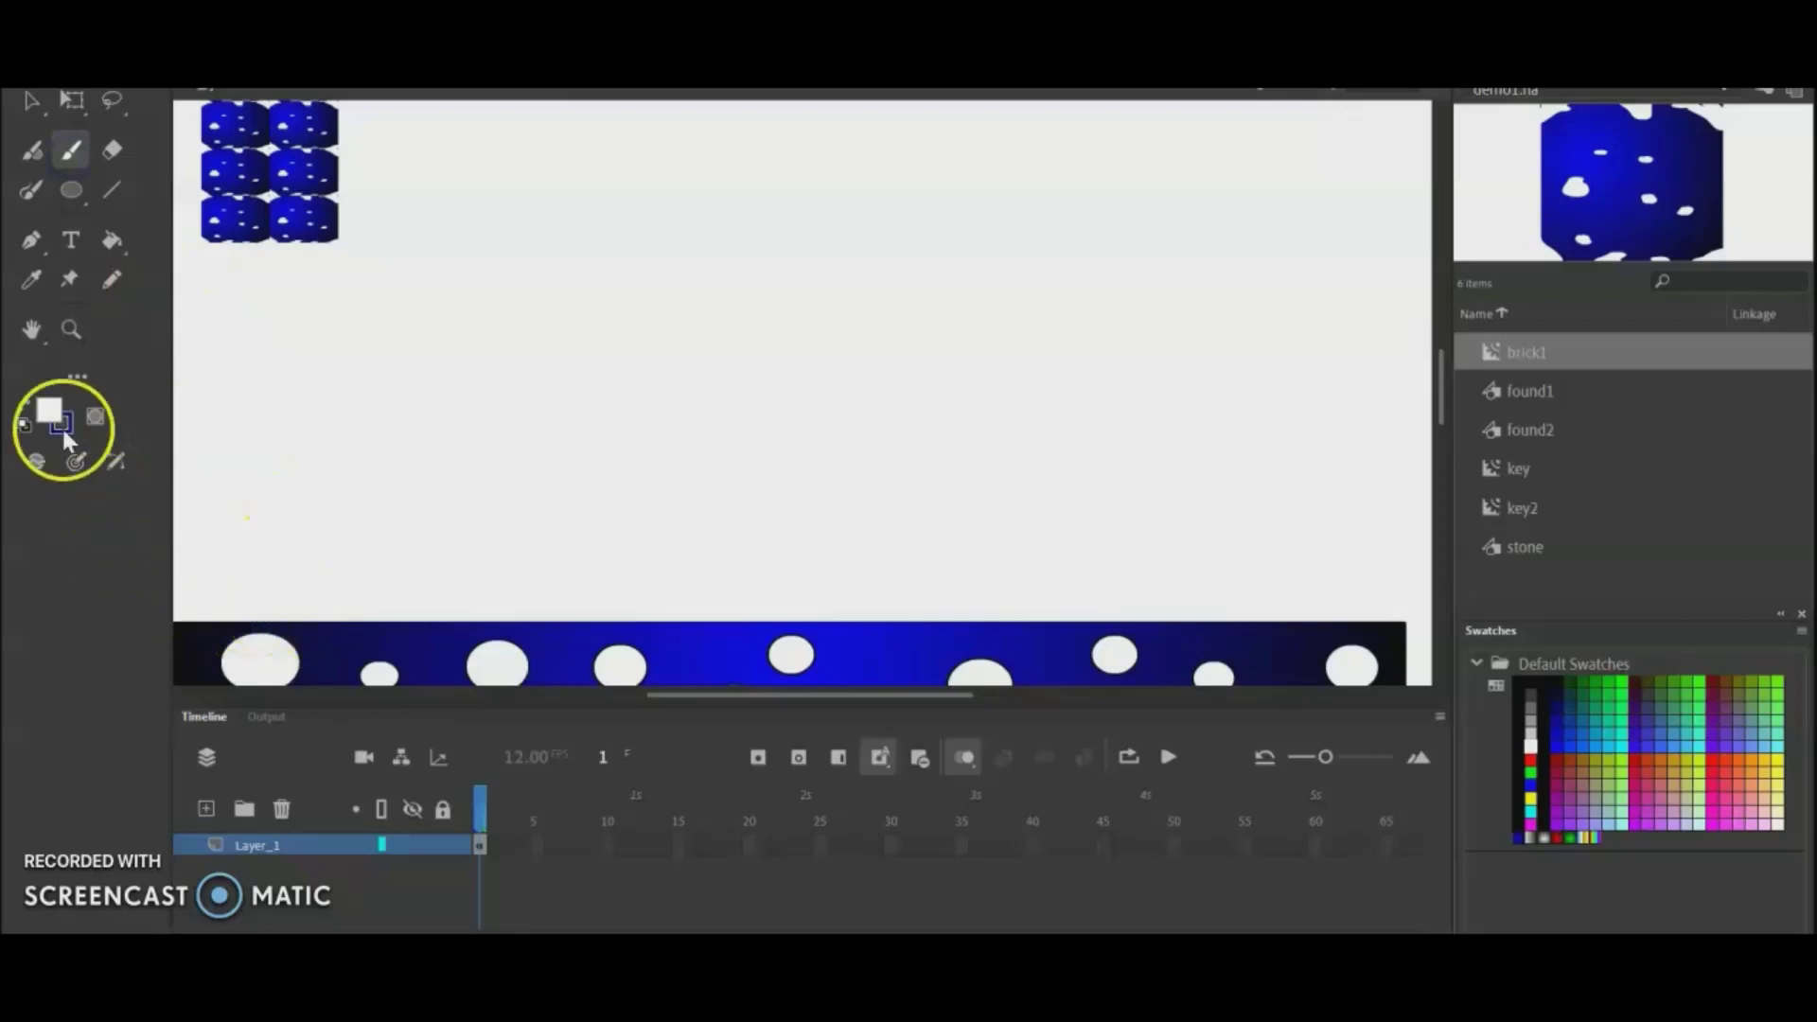
click(53, 412)
click(137, 683)
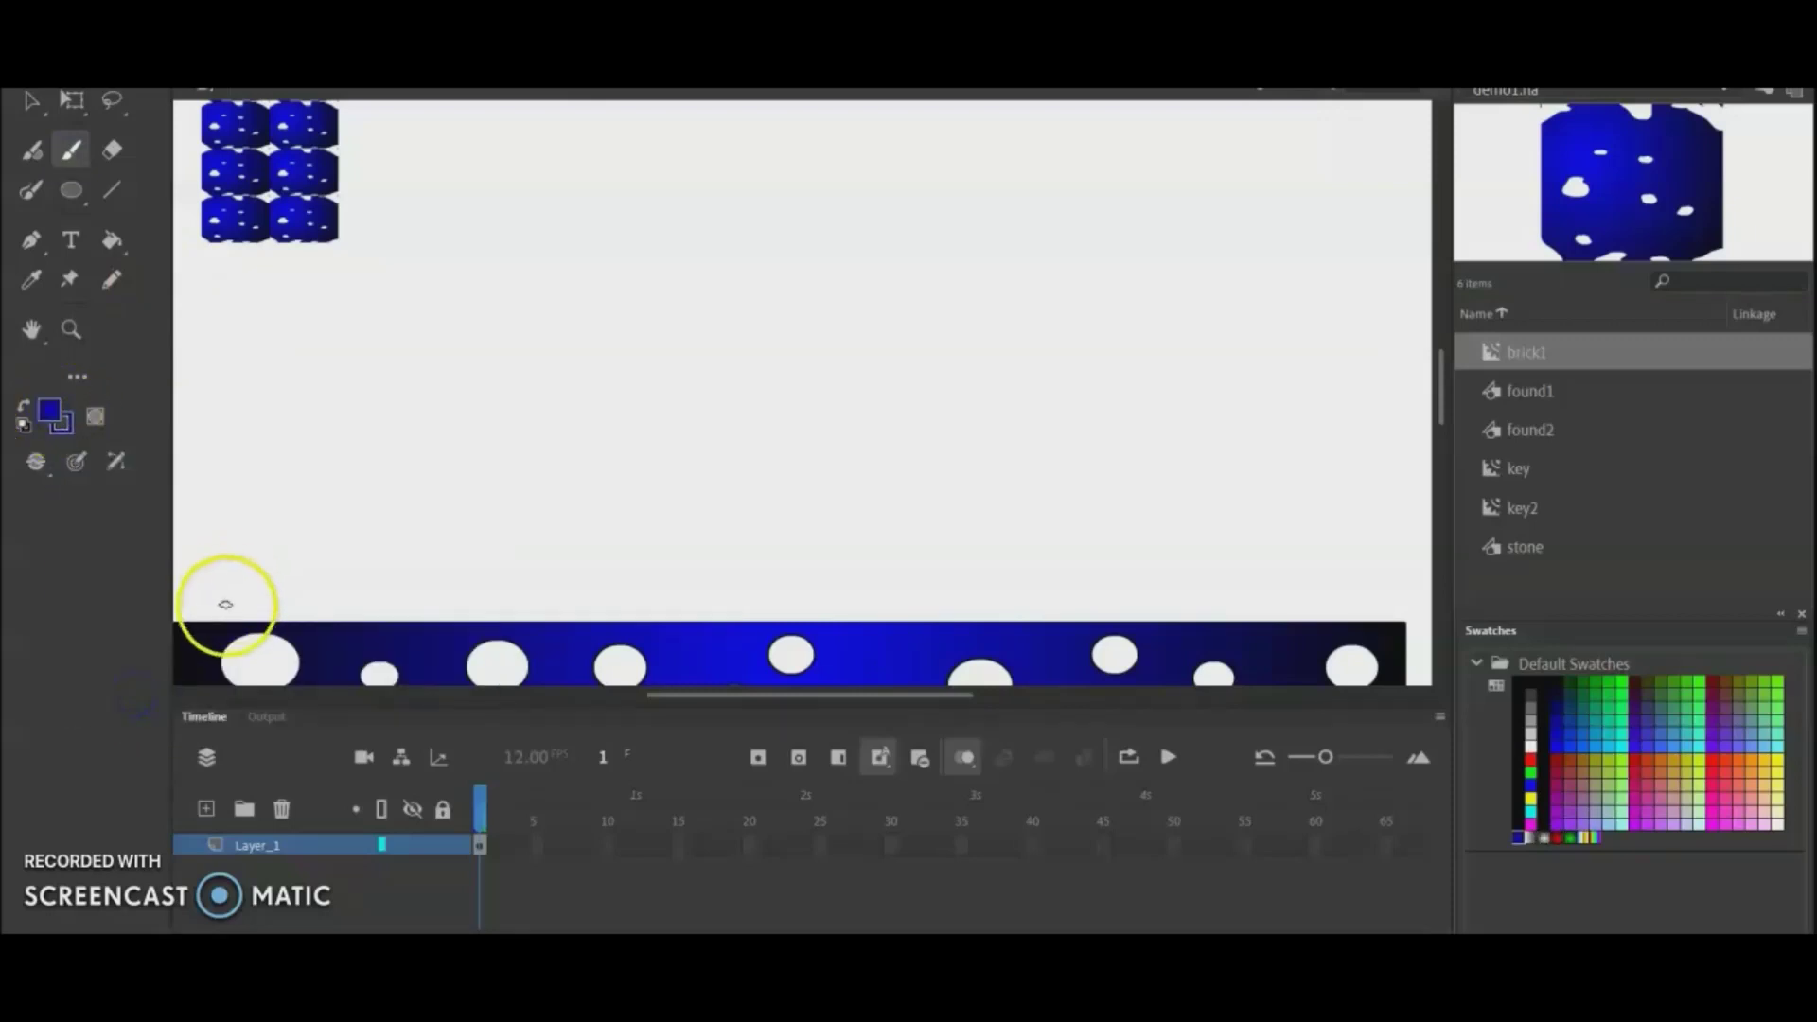
mouse_move(225, 604)
mouse_down()
mouse_move(292, 596)
mouse_move(279, 625)
mouse_move(391, 622)
mouse_move(457, 589)
mouse_move(438, 628)
mouse_move(478, 617)
mouse_up()
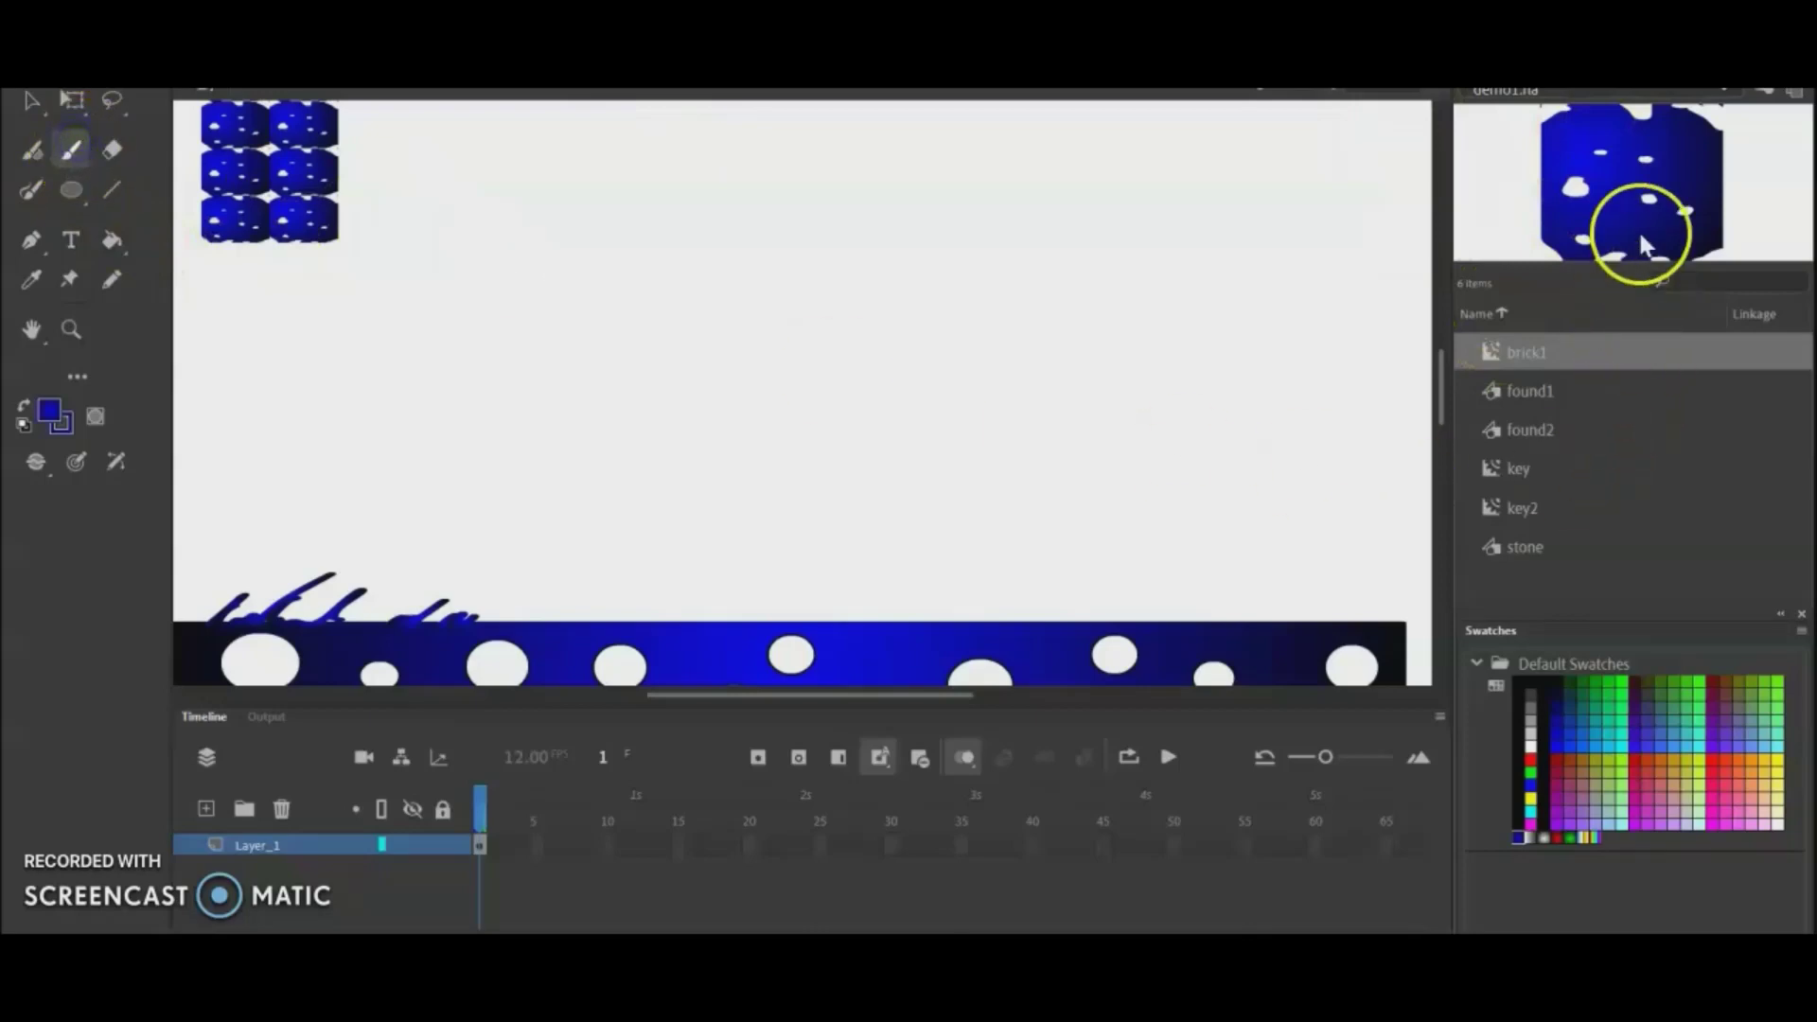
Step: Set the Classic Brush to size 7 with an upright rectangular tip and paint grass along the rest of the bar's upper edge
click(1571, 81)
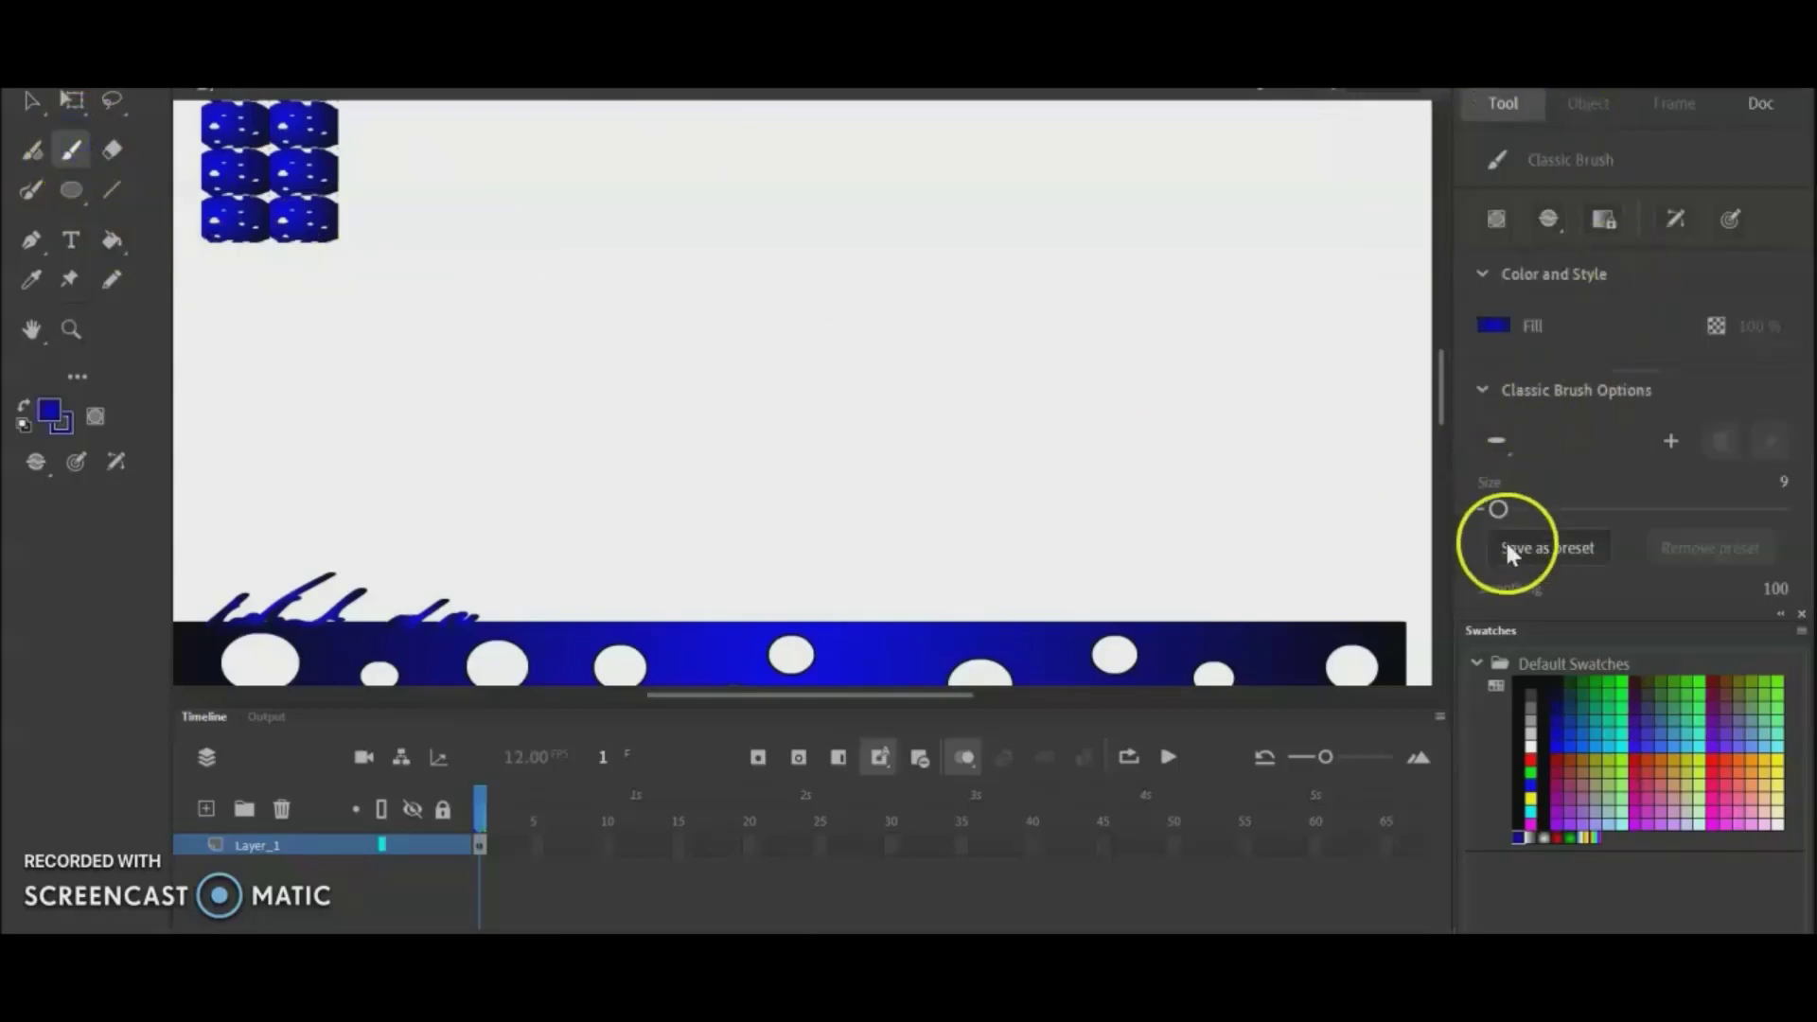
drag(1491, 511, 1488, 508)
click(1496, 441)
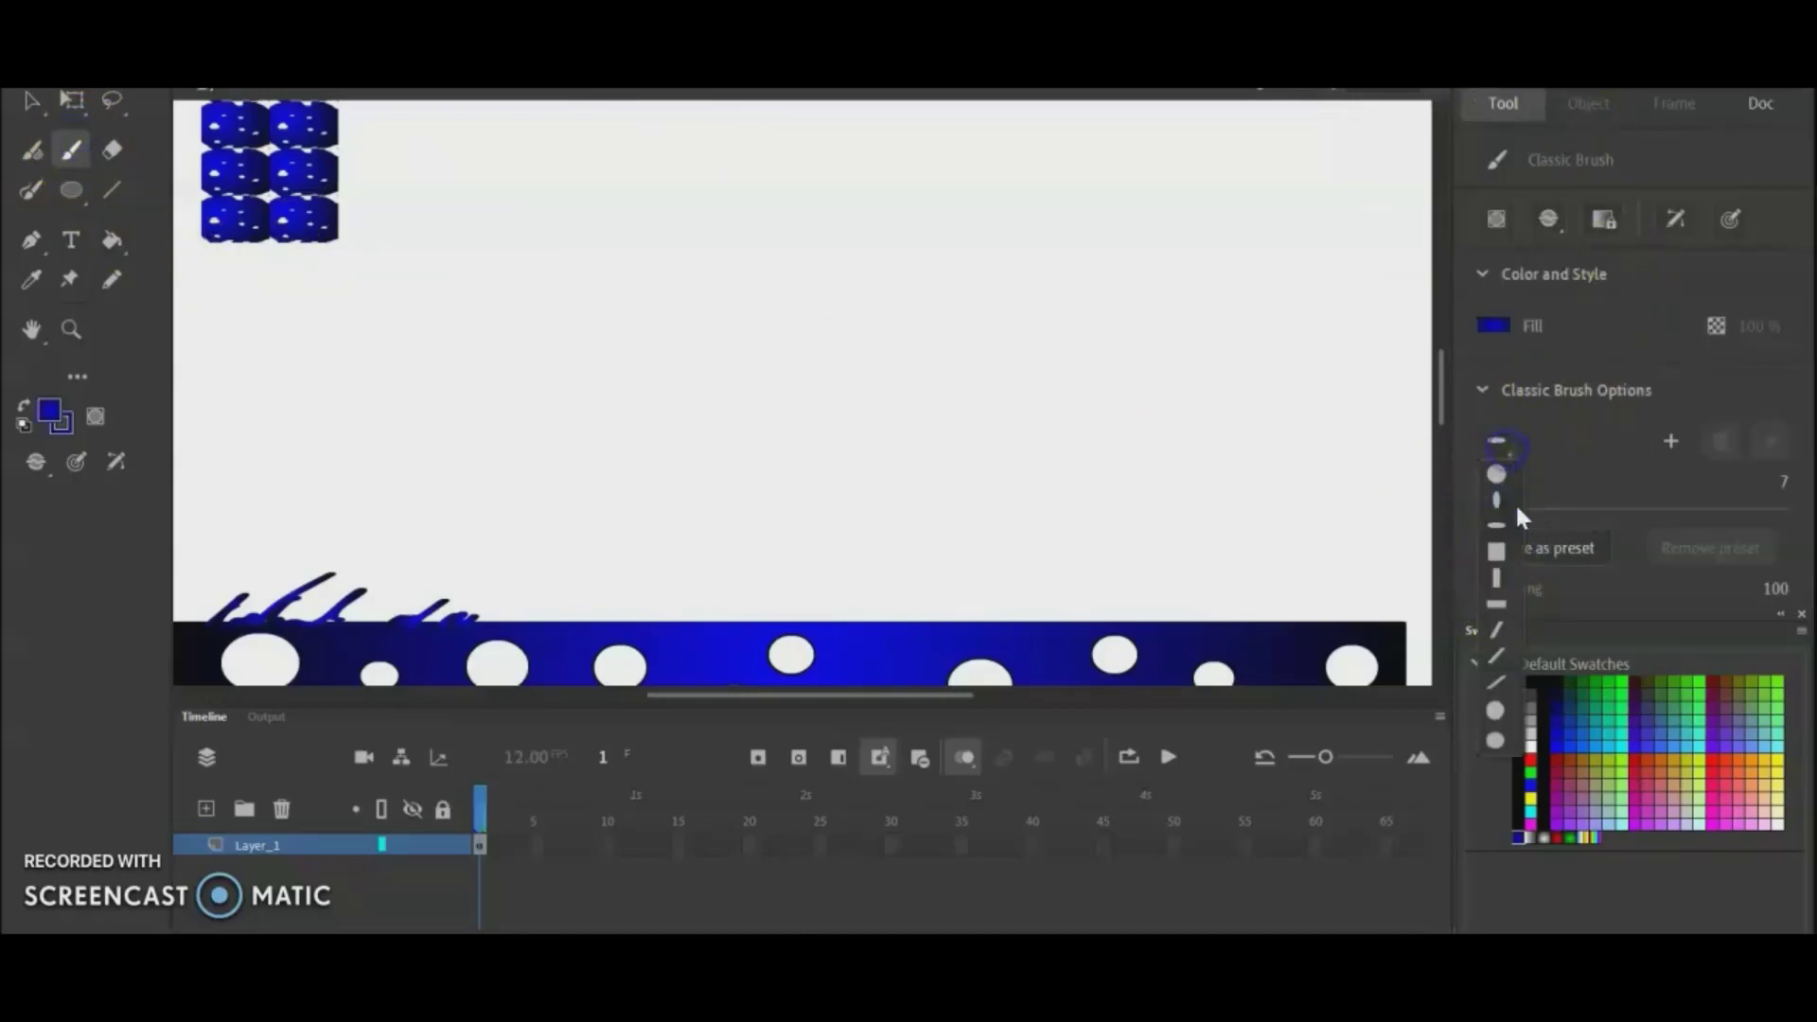
click(1500, 583)
mouse_move(502, 616)
mouse_down()
mouse_move(543, 589)
mouse_move(533, 619)
mouse_move(637, 596)
mouse_move(585, 608)
mouse_move(619, 618)
mouse_move(727, 578)
mouse_up()
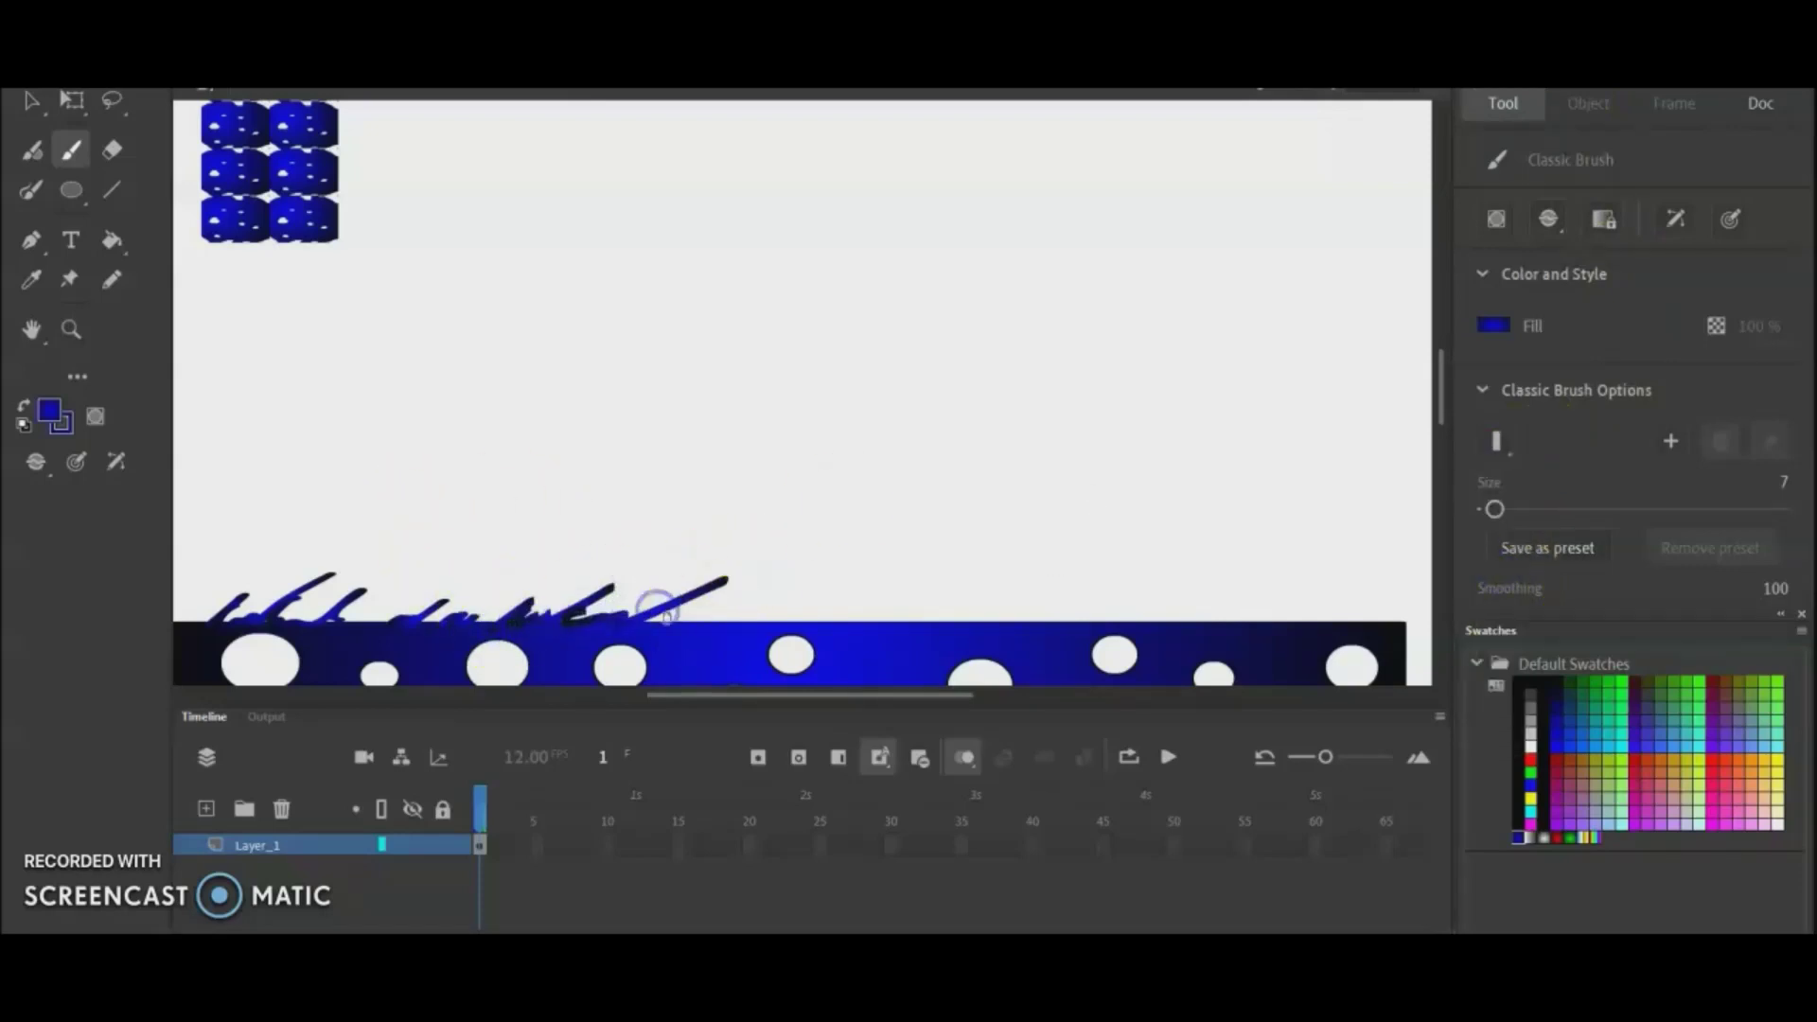
drag(650, 623, 792, 616)
click(845, 611)
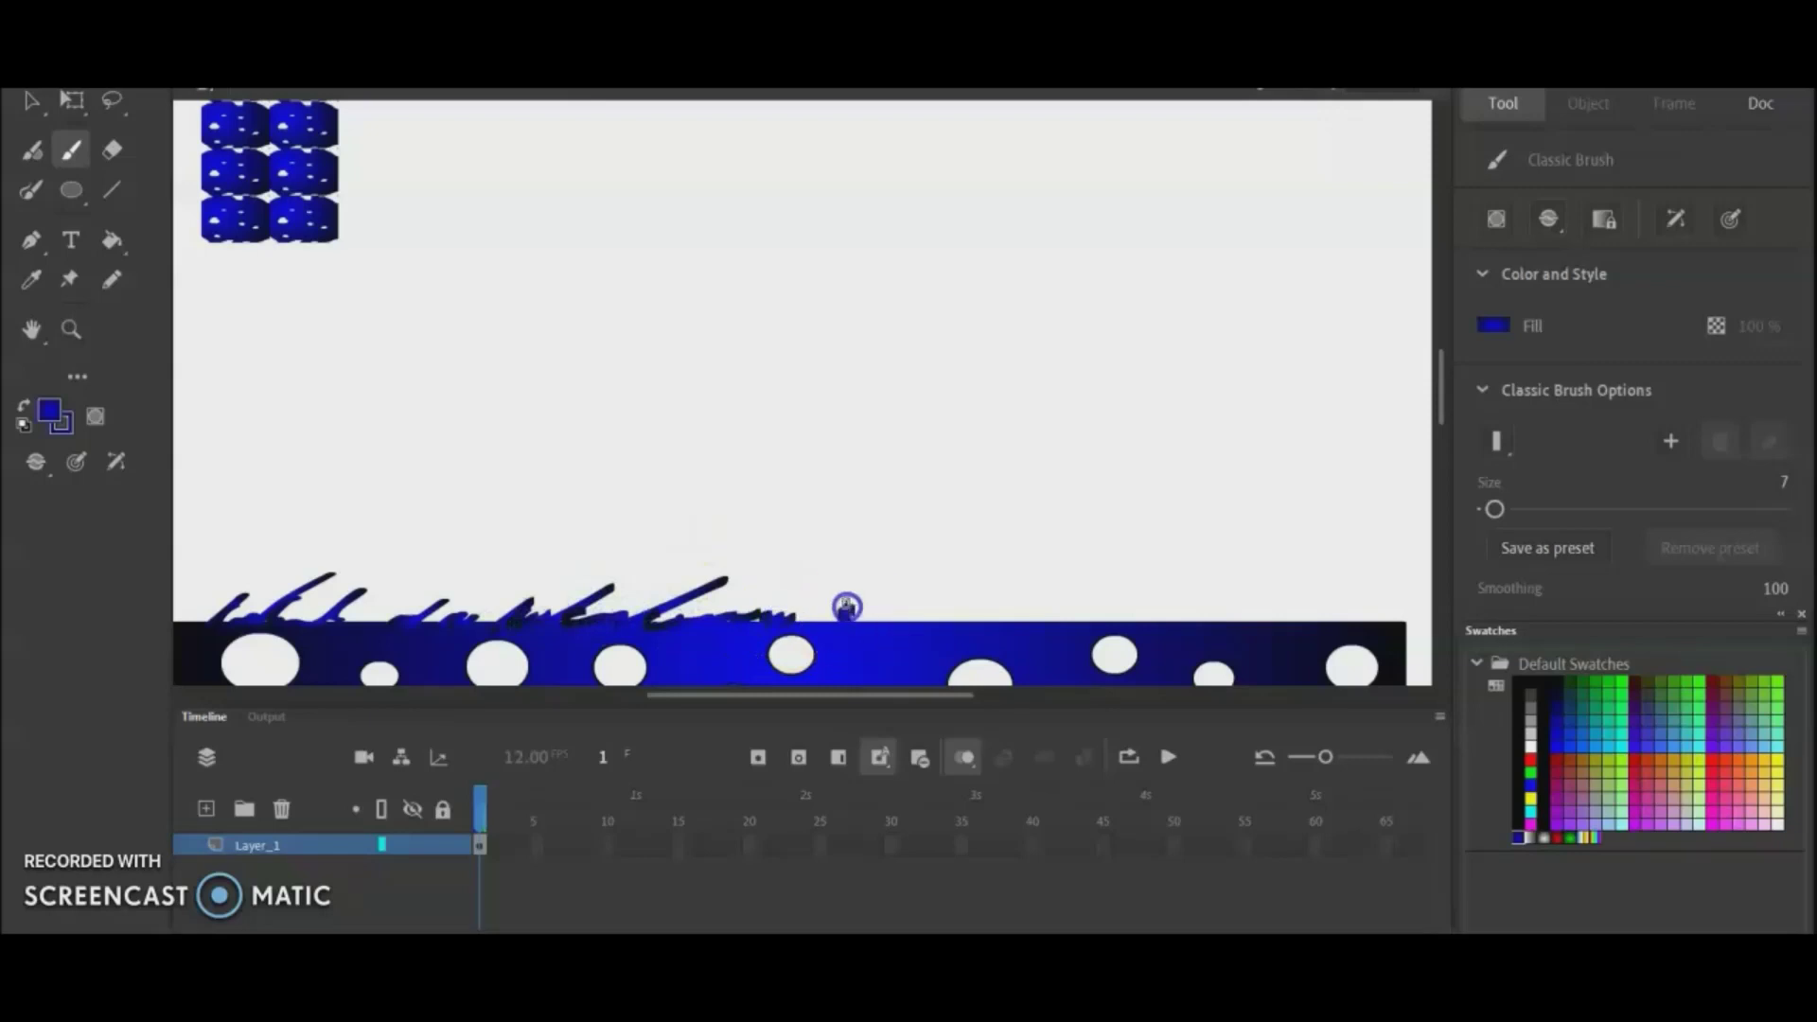
drag(940, 612, 1358, 613)
Step: Select the whole grassy bar with its ovals and convert it to a Graphic symbol named land1
key(ctrl+minus)
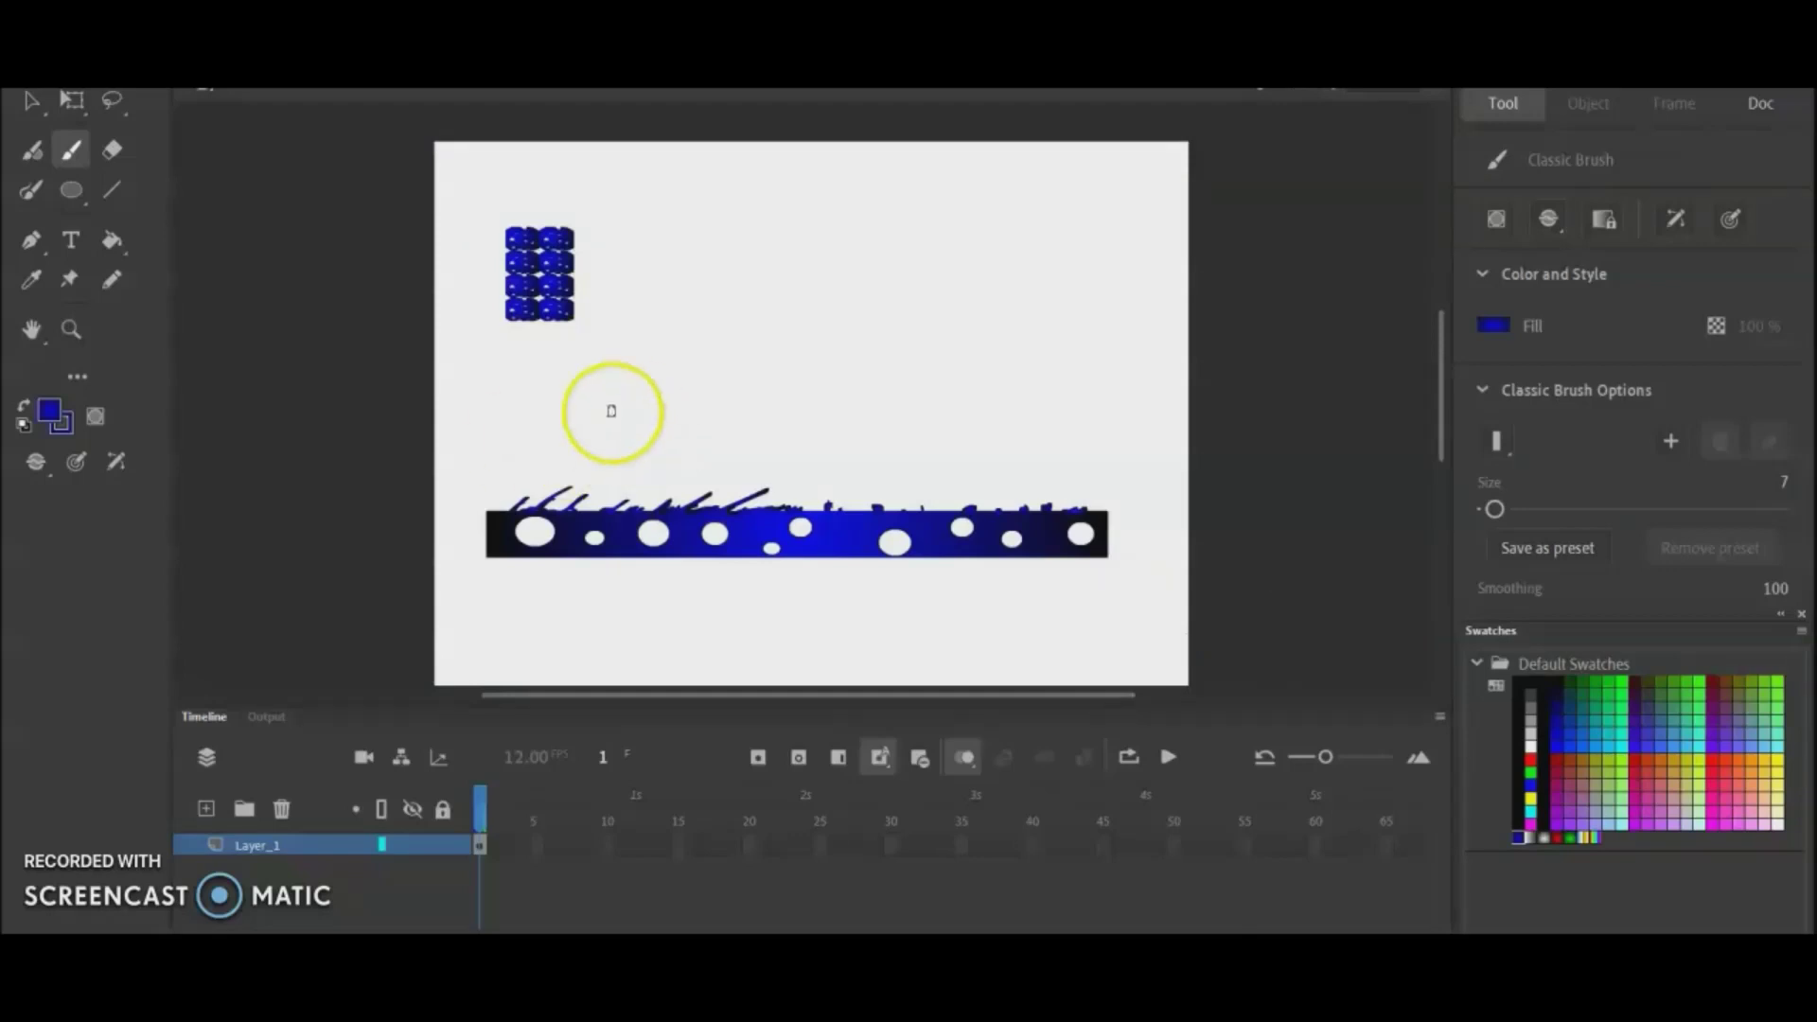
key(v)
drag(473, 501, 1139, 609)
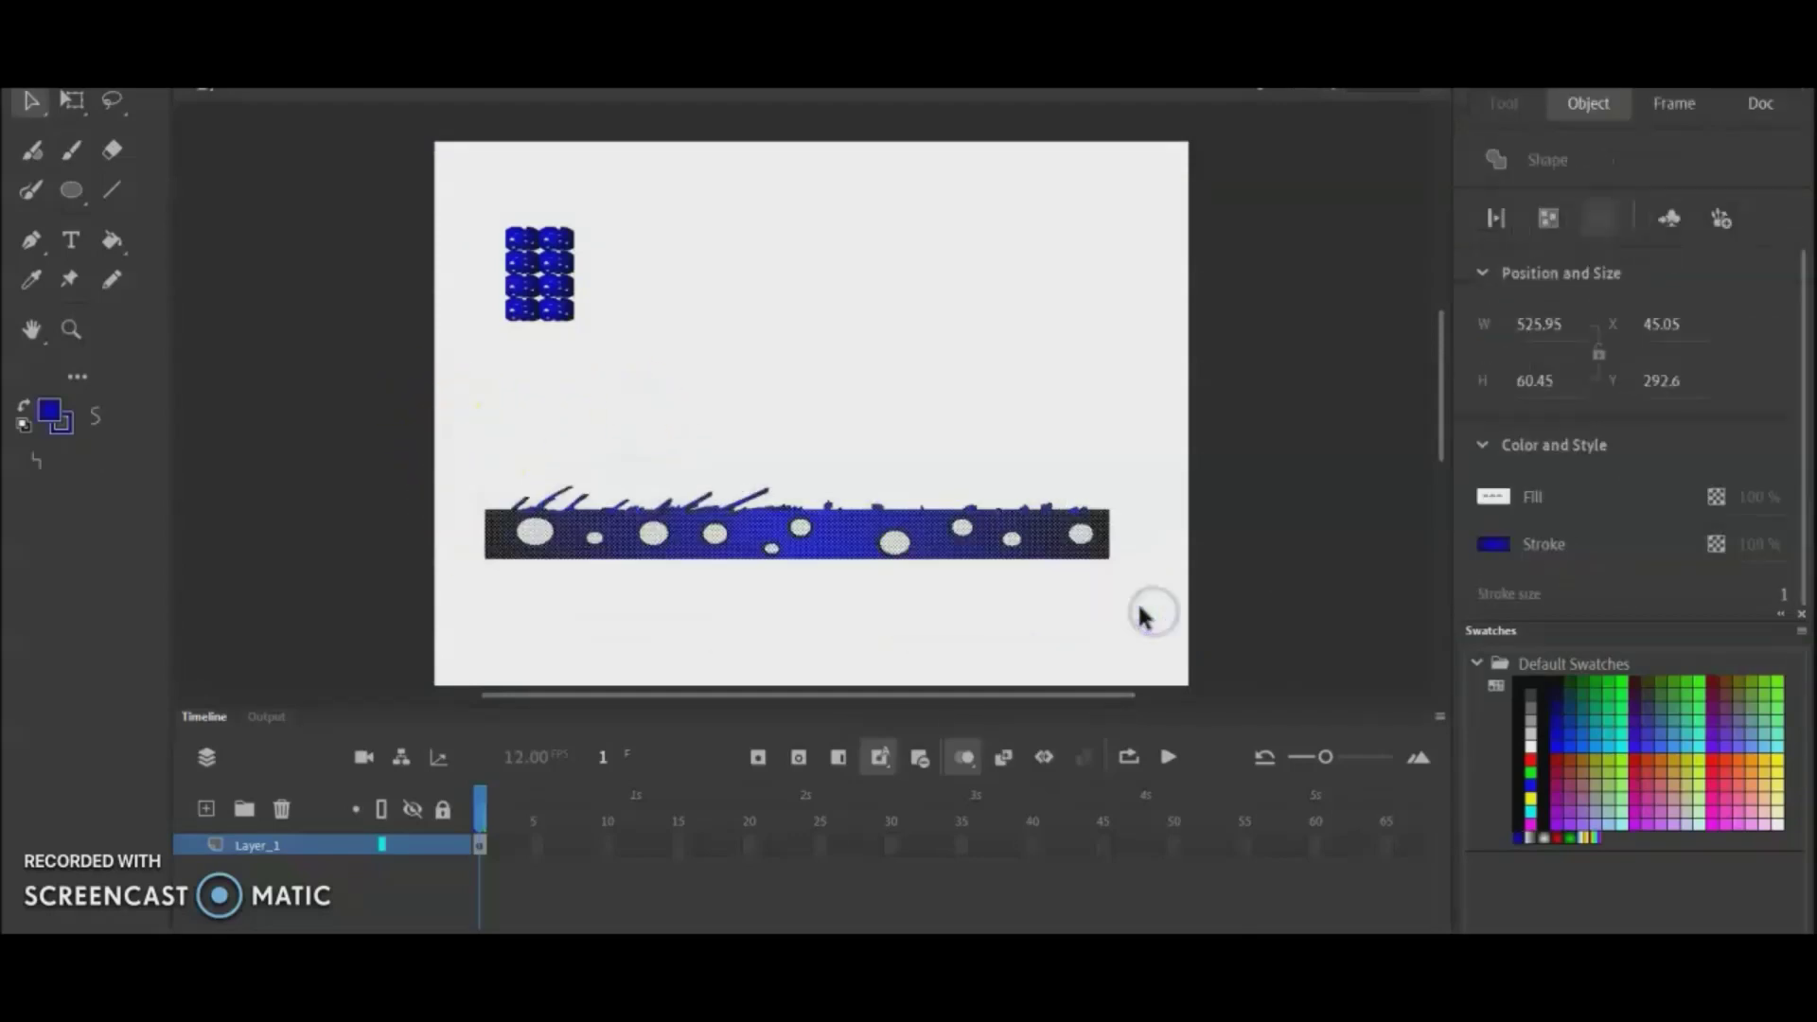
right_click(933, 547)
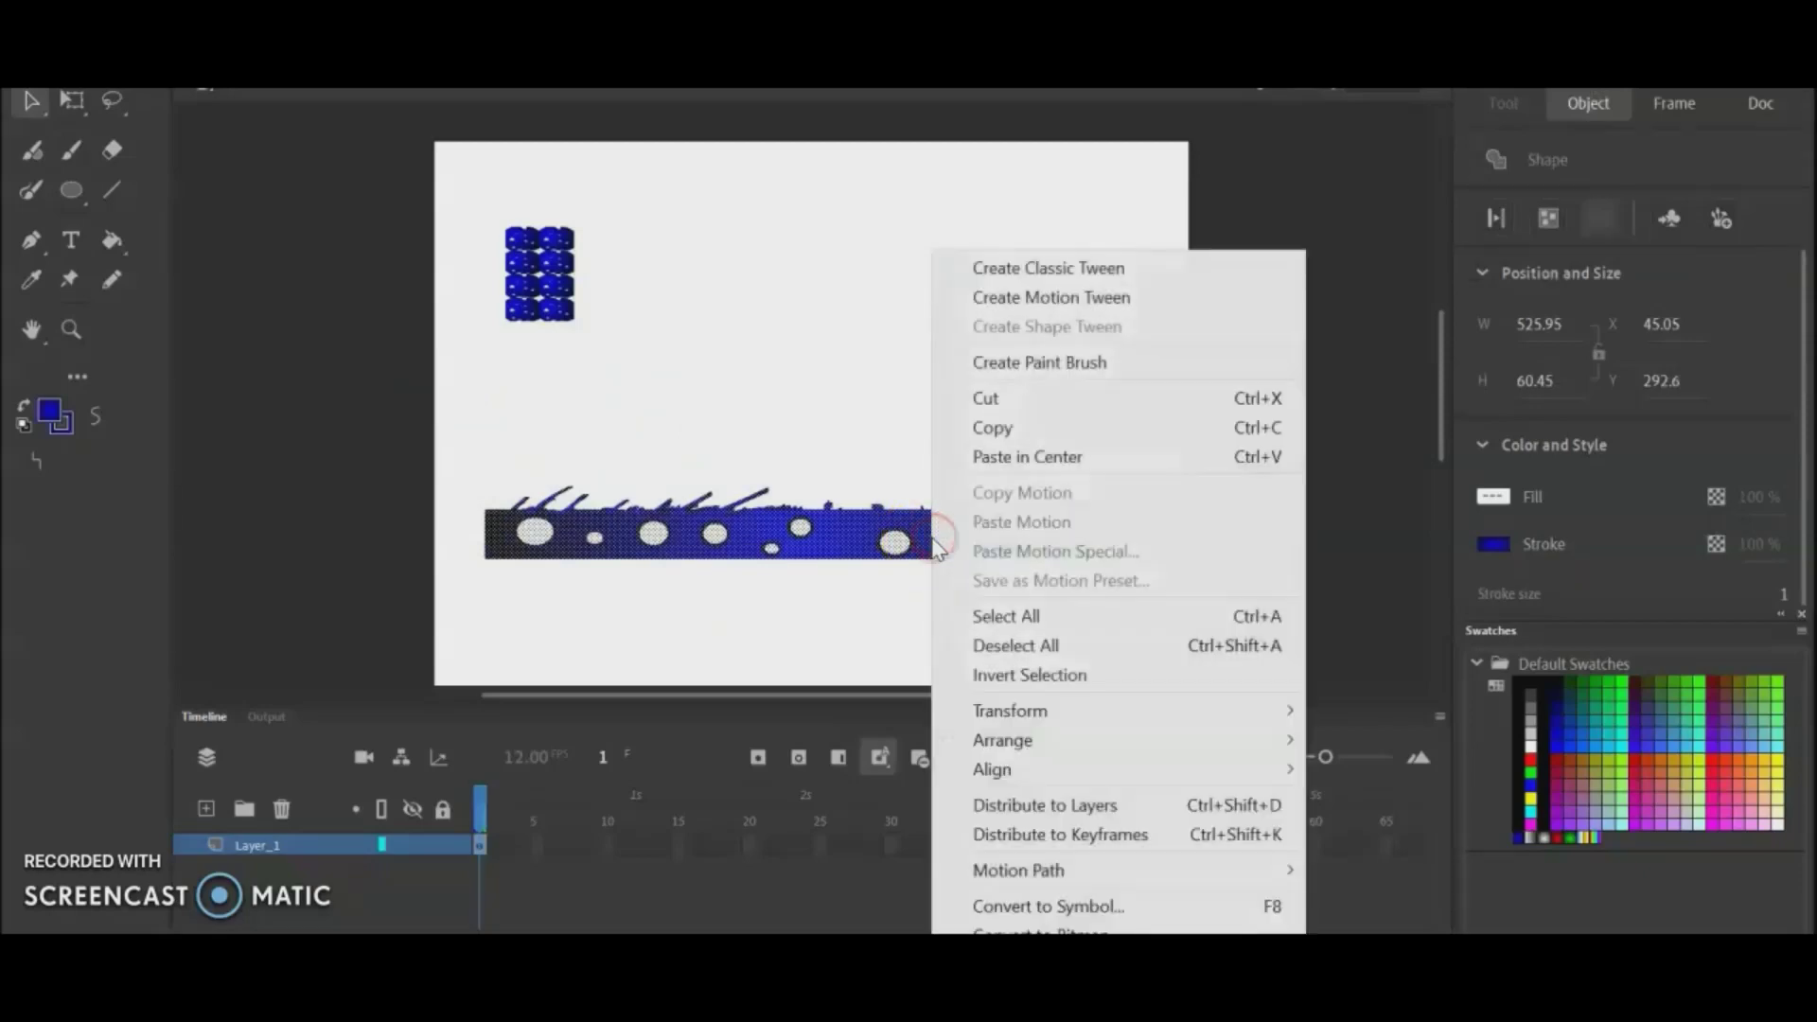
click(1116, 906)
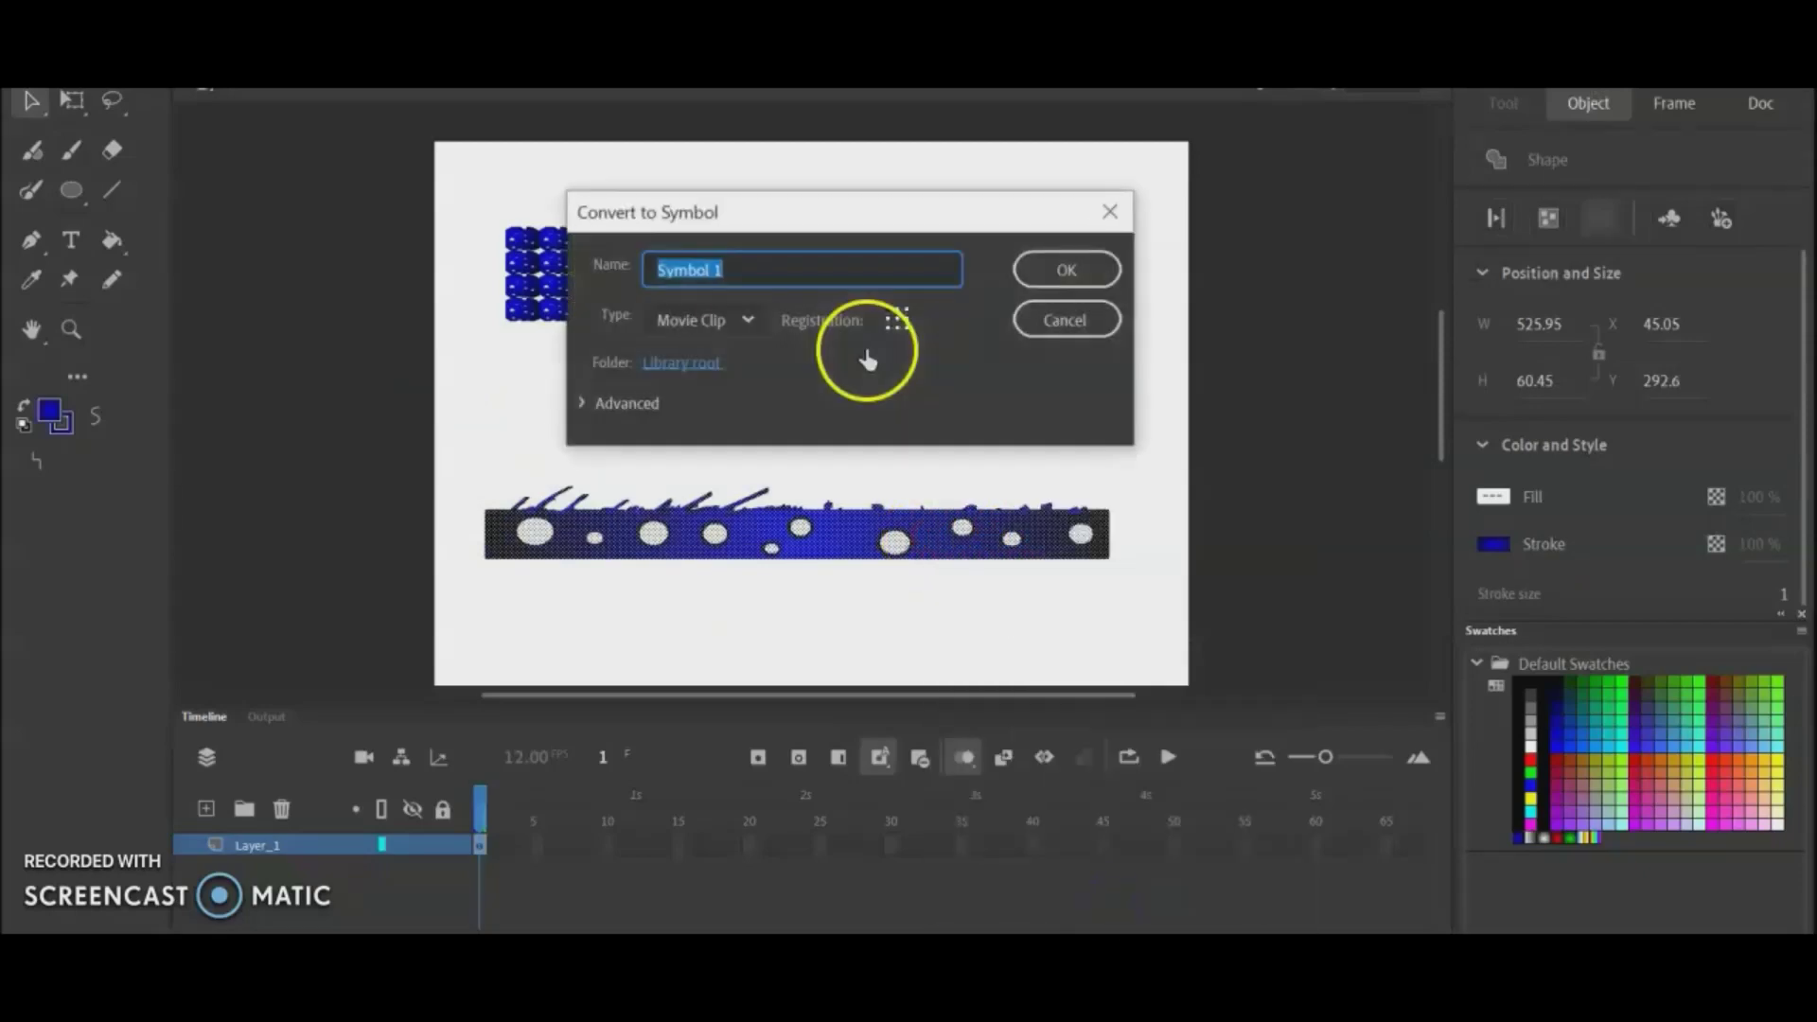
click(748, 321)
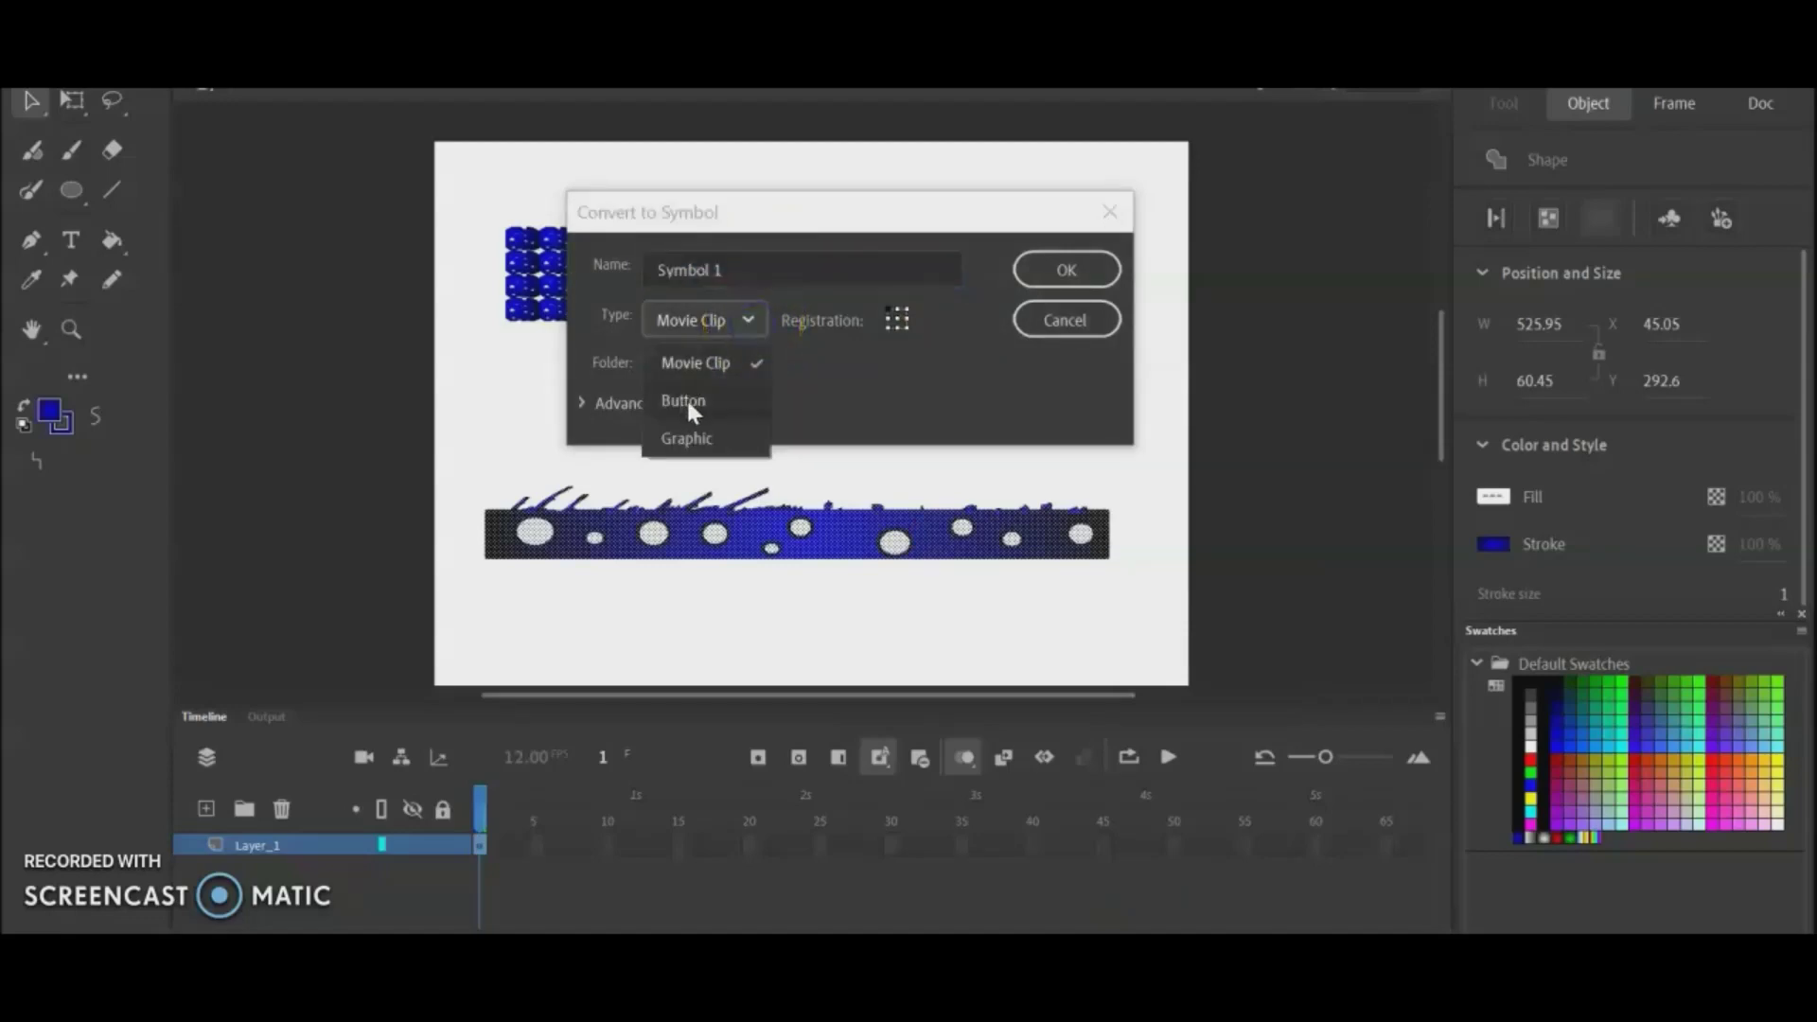
click(689, 437)
click(733, 270)
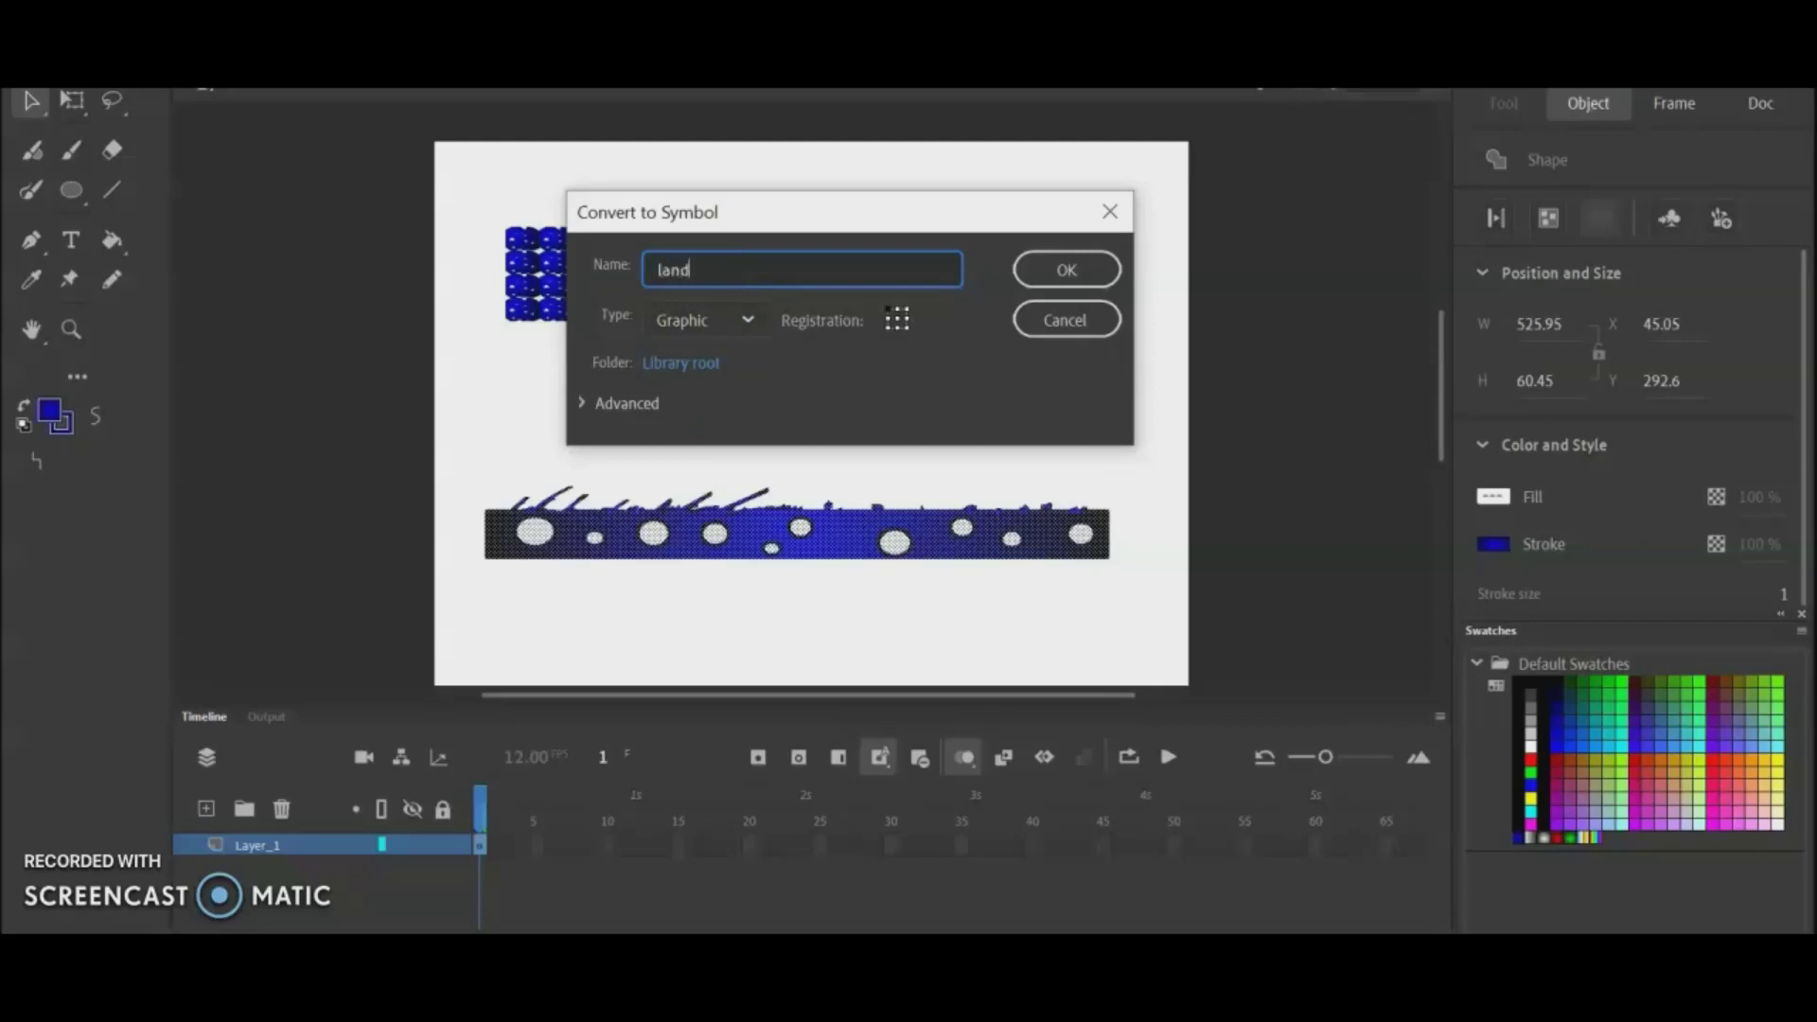
key(Return)
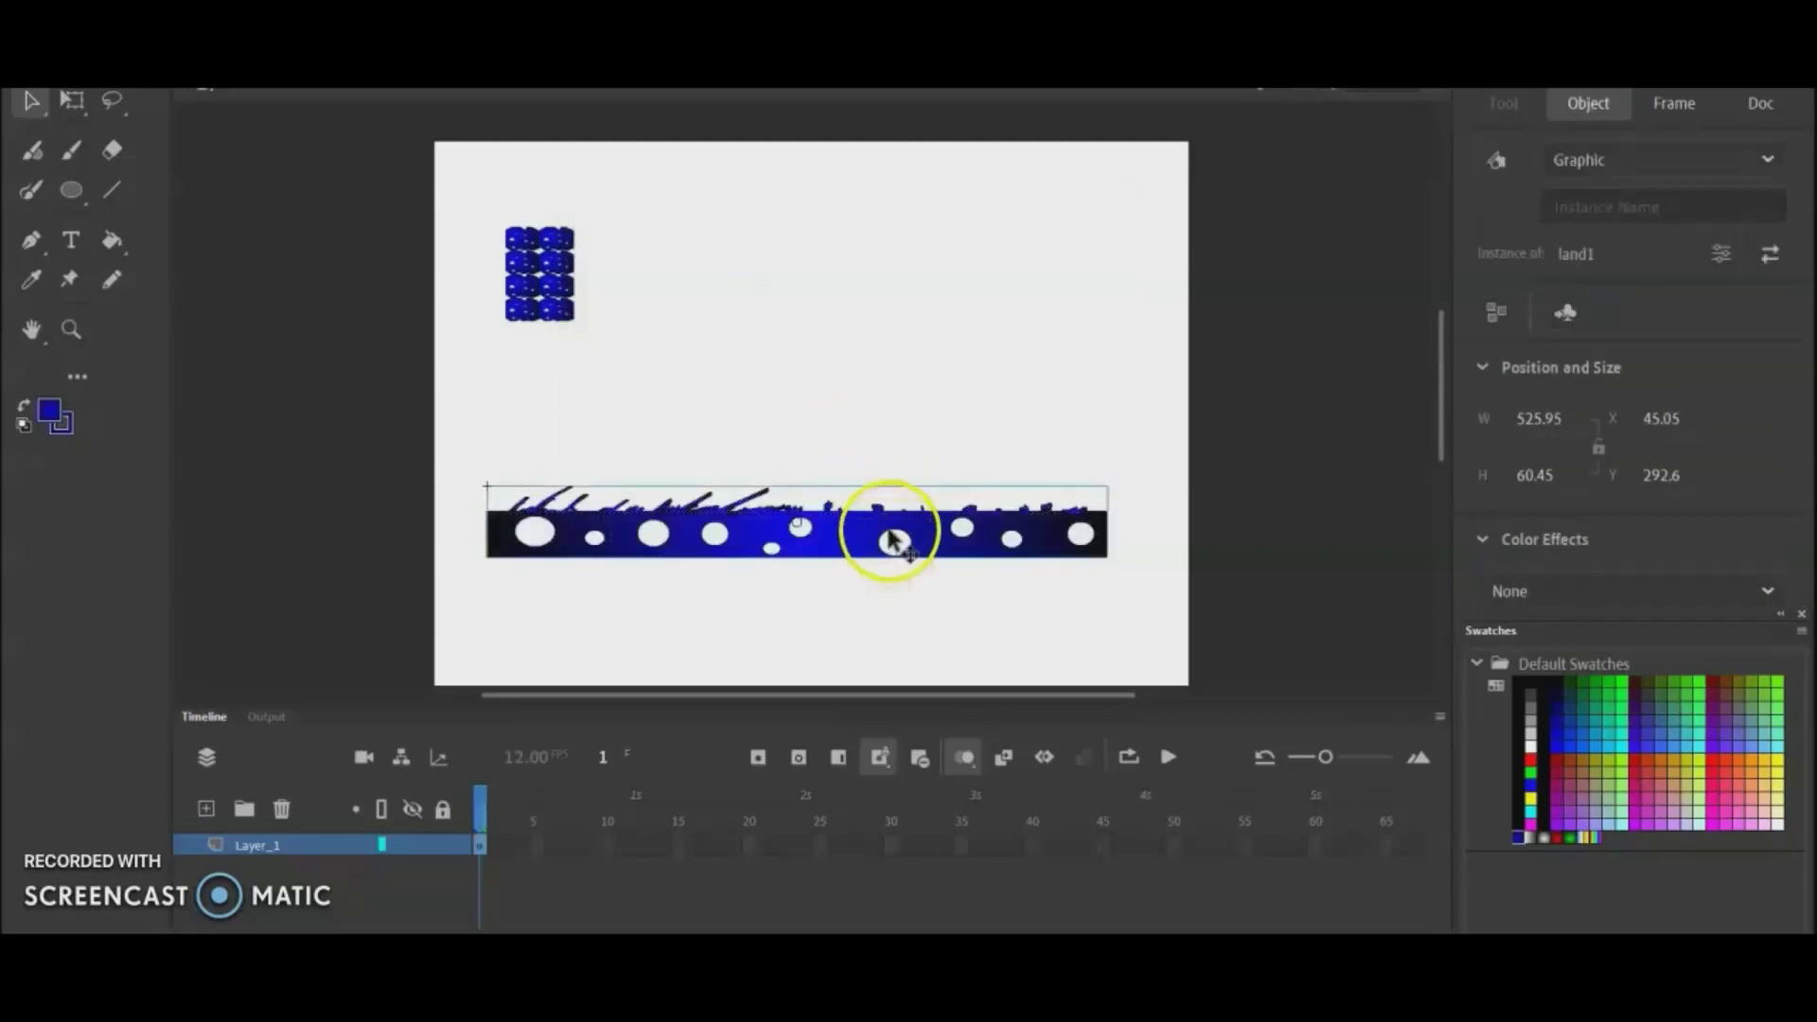
Step: Move the land1 bar slightly up, then stretch it past both stage sides and flatten it with Free Transform
drag(883, 532, 763, 505)
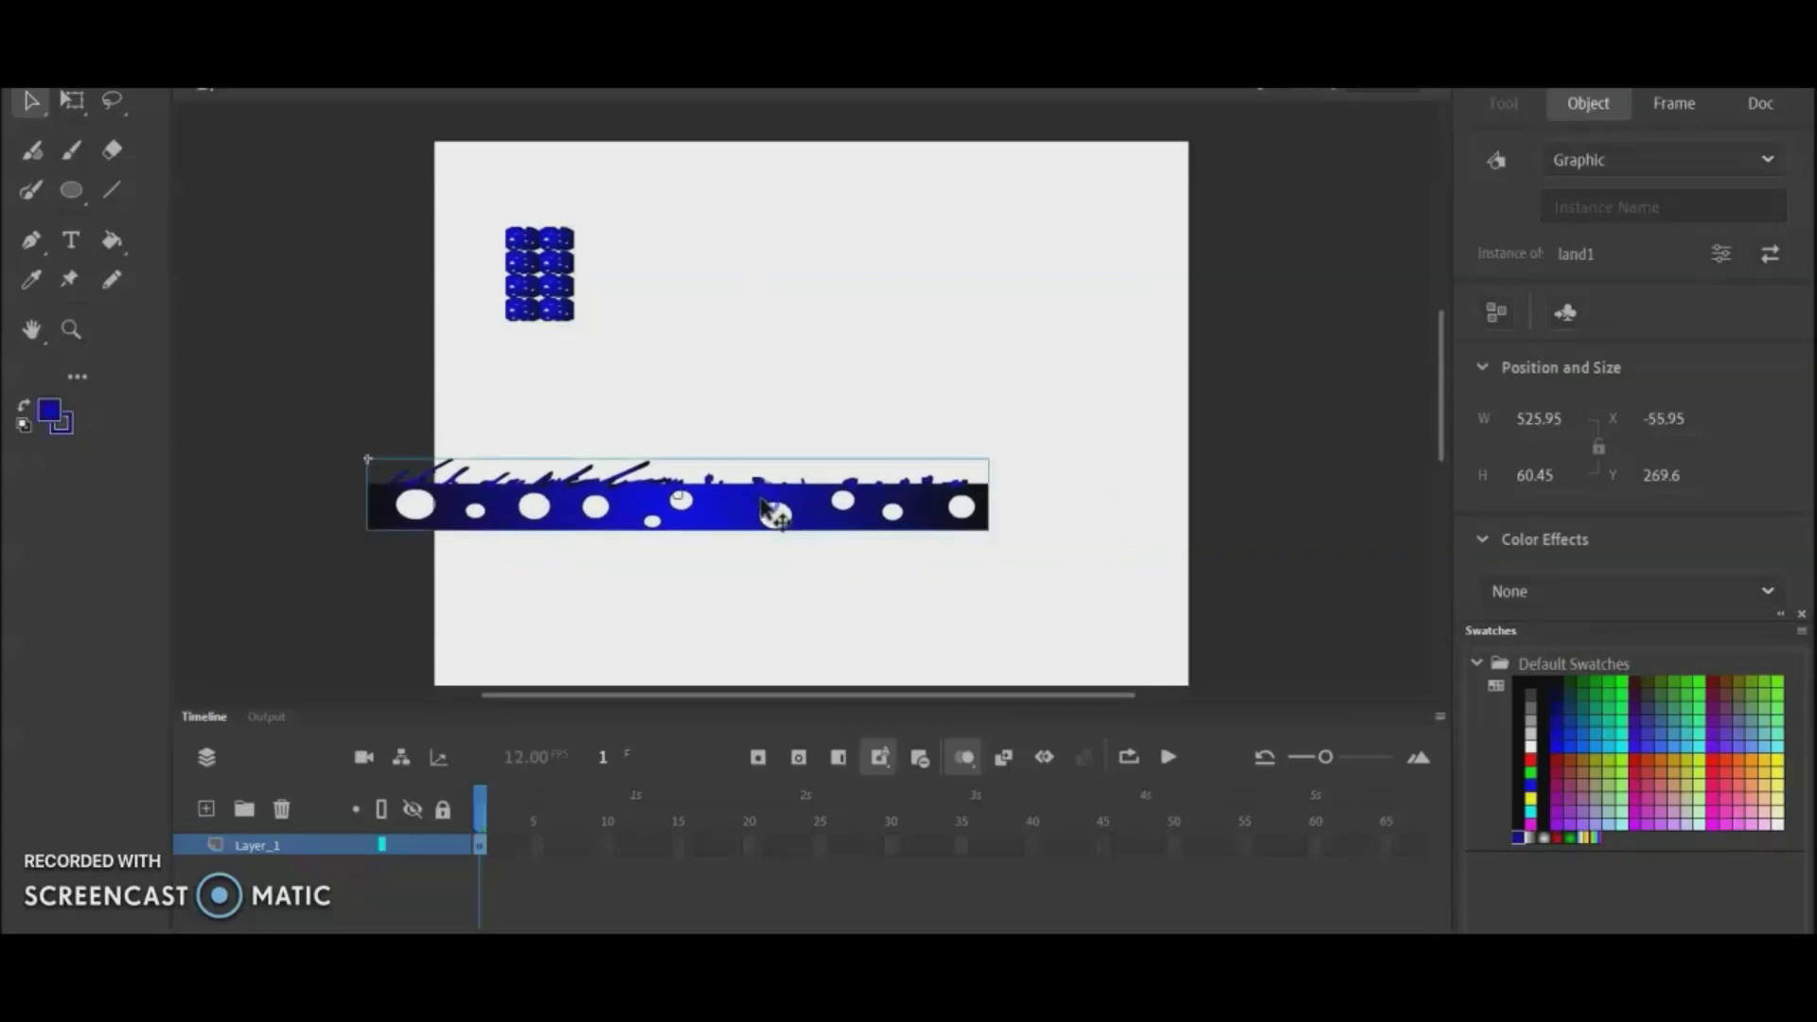
key(q)
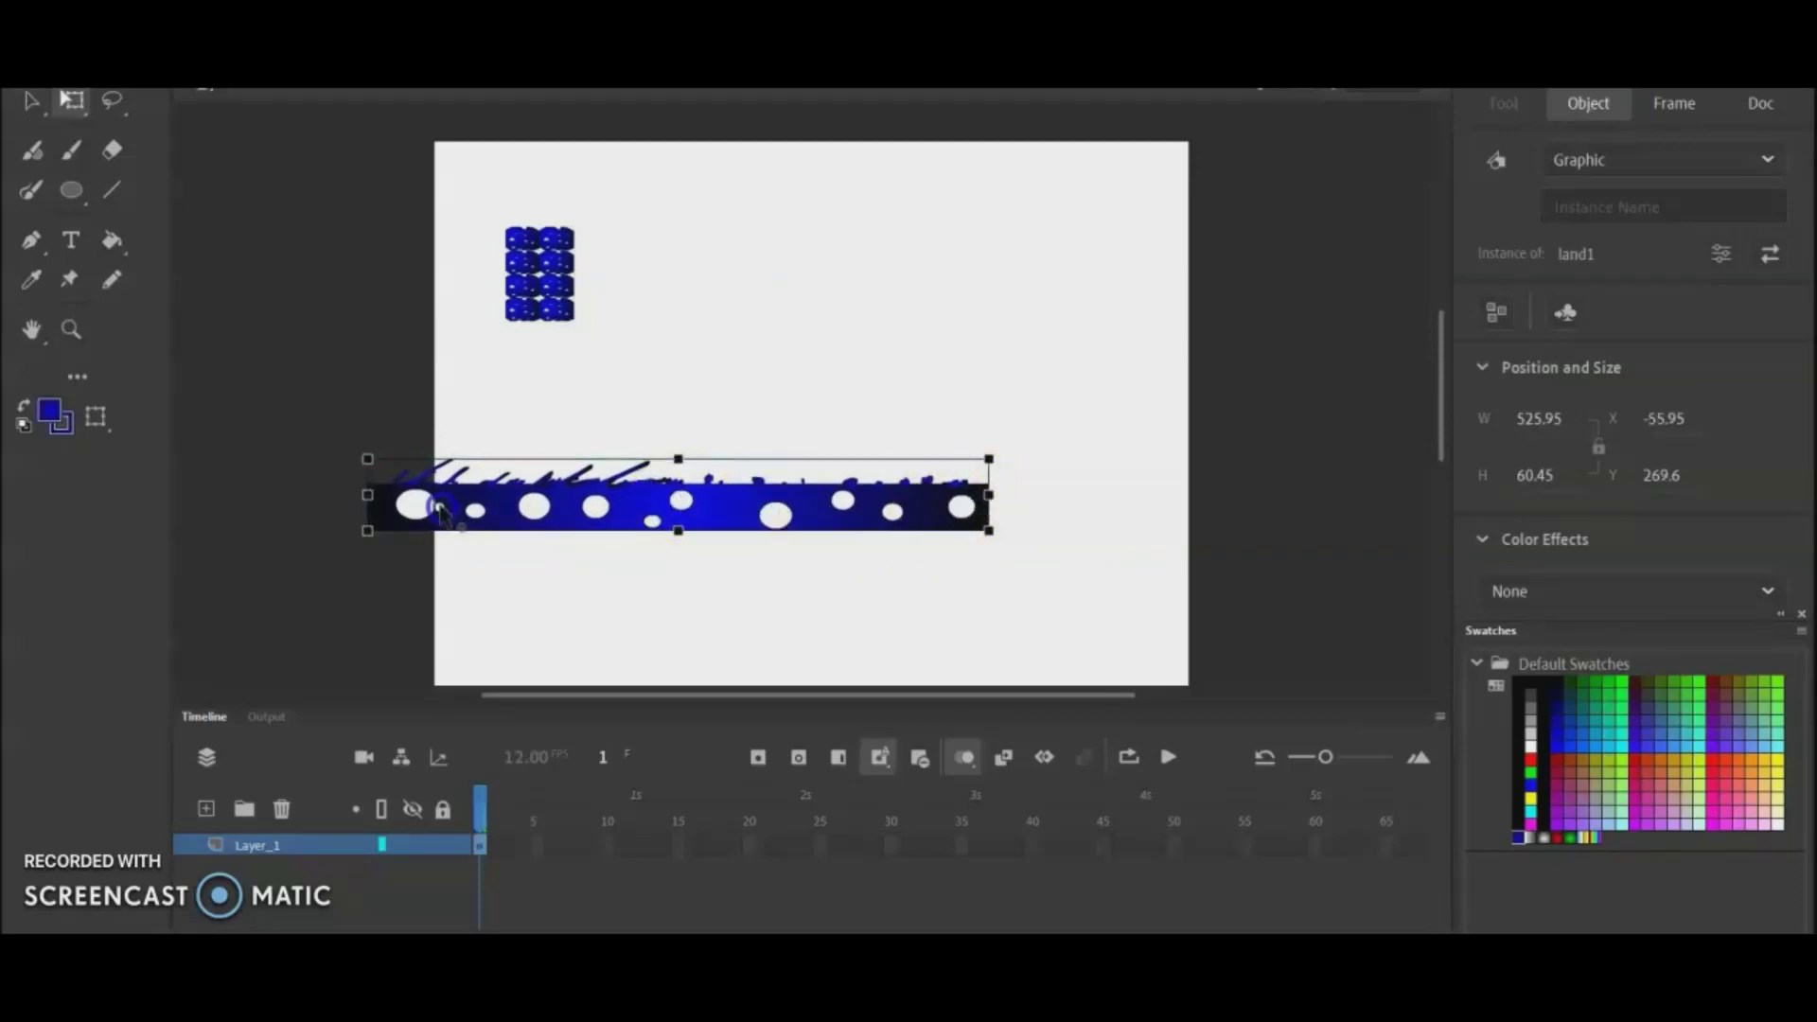
drag(989, 496, 1198, 495)
click(754, 624)
drag(768, 530, 770, 519)
click(694, 356)
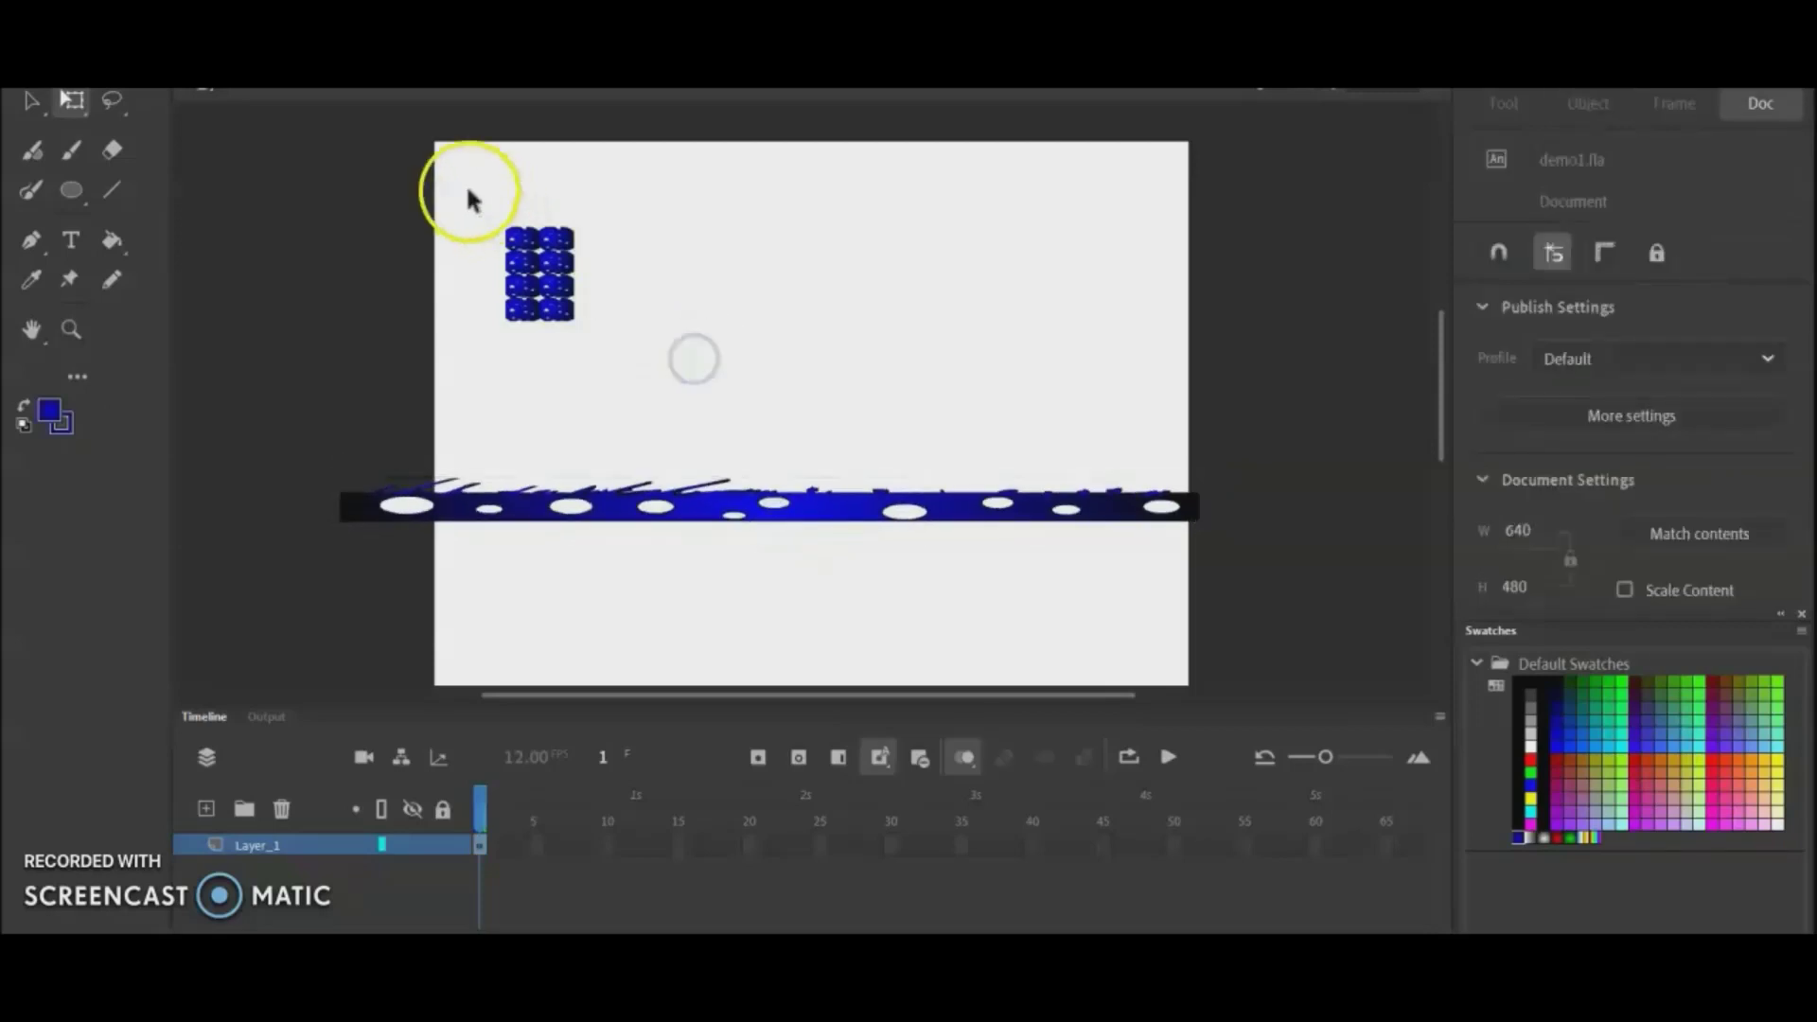
Step: Copy the 2-by-4 brick block, place one copy to its lower right, and paste another mid-stage rotated a quarter turn
drag(475, 202, 614, 325)
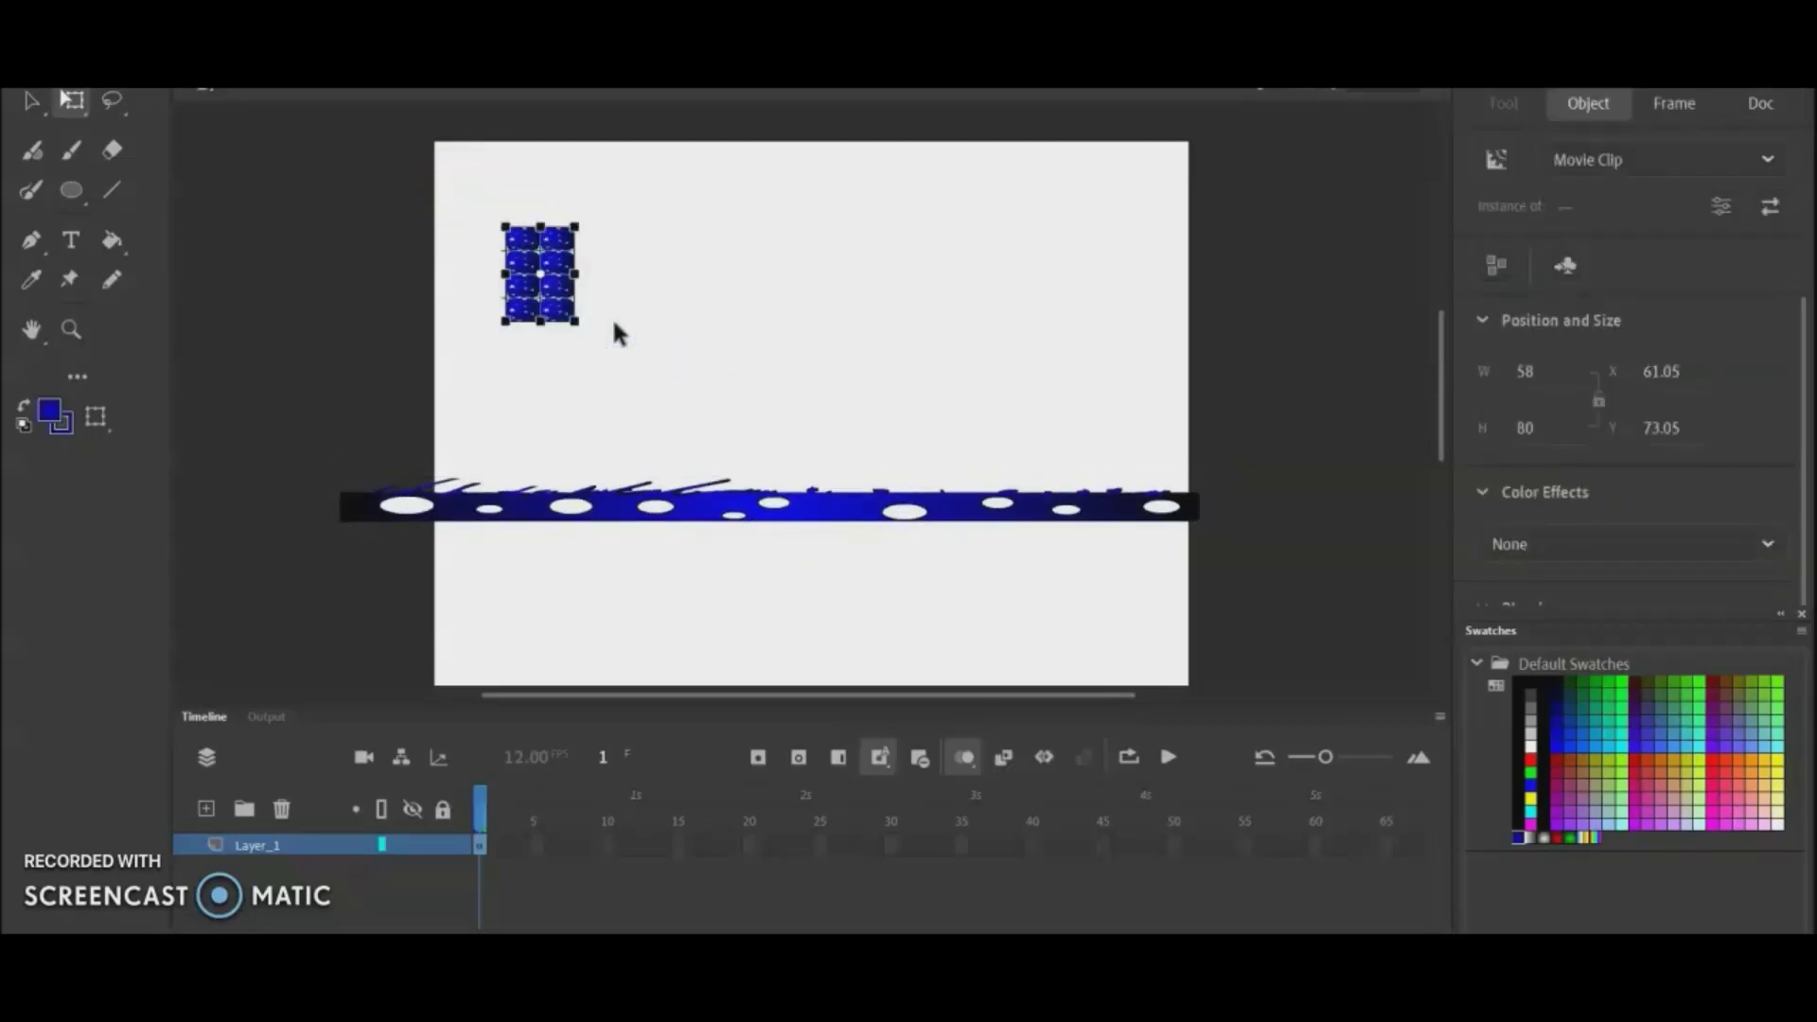
key(ctrl+v)
drag(837, 384, 666, 353)
click(804, 361)
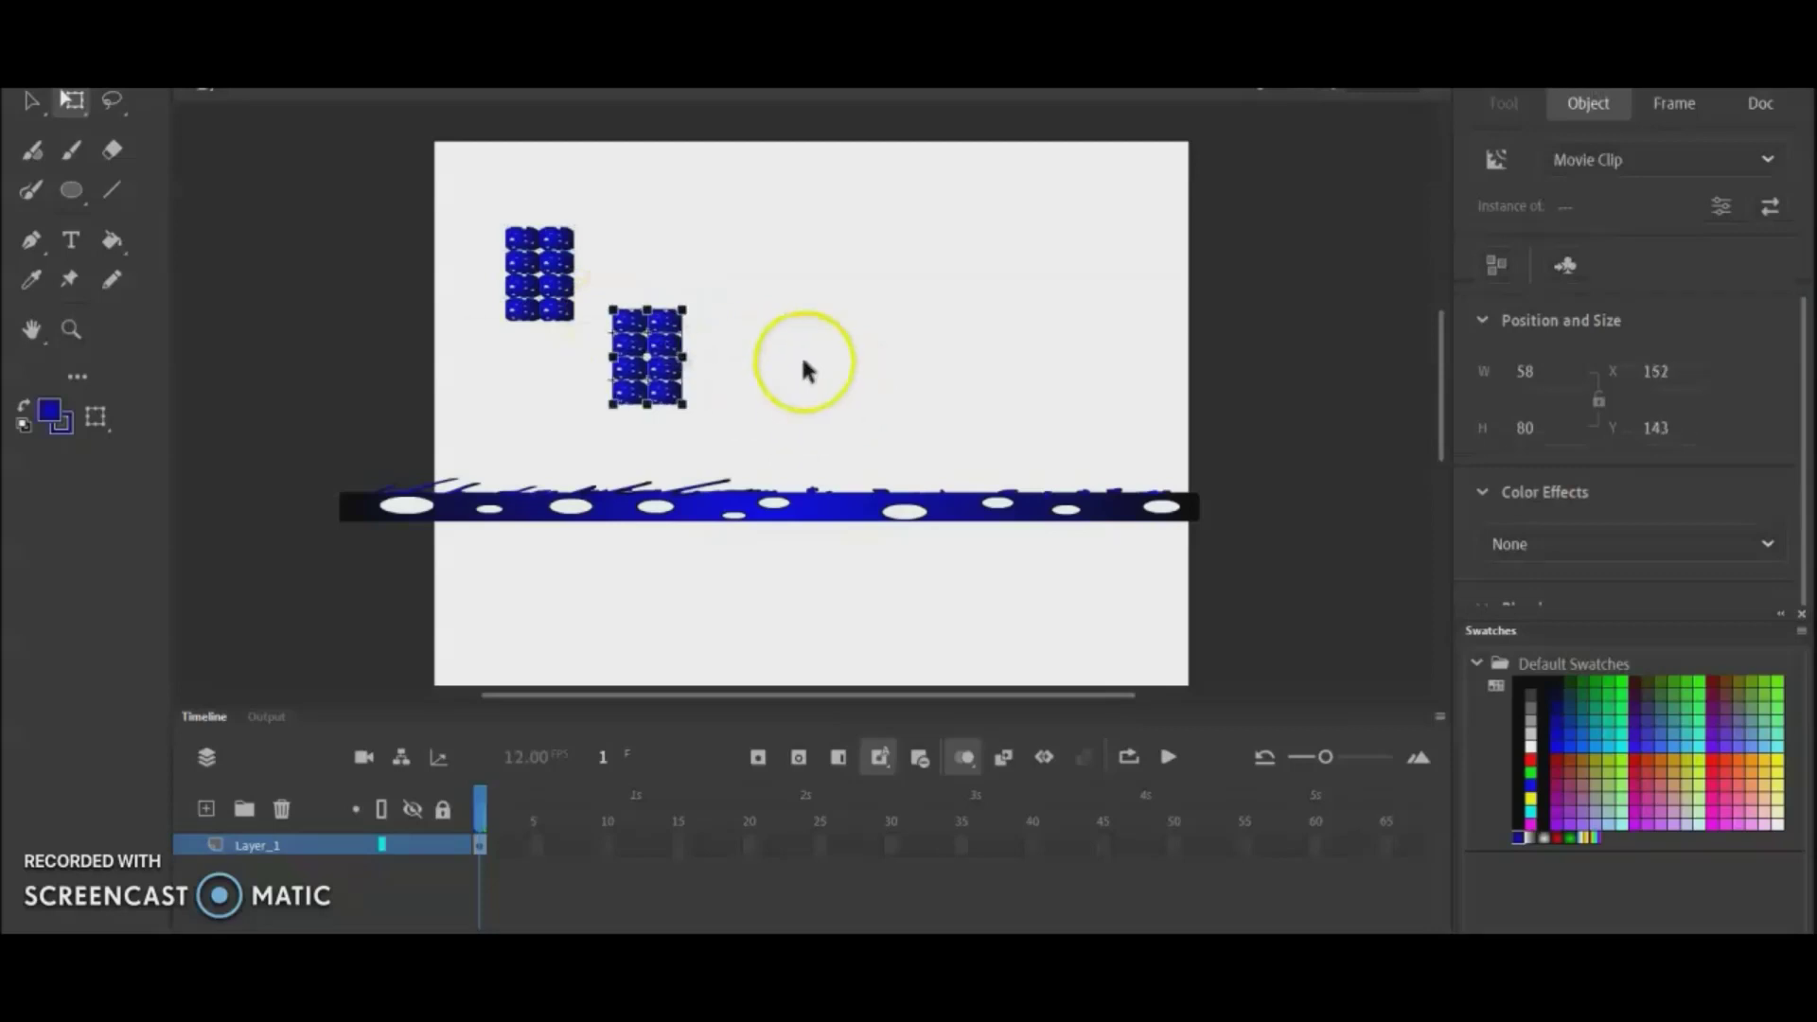
key(ctrl+v)
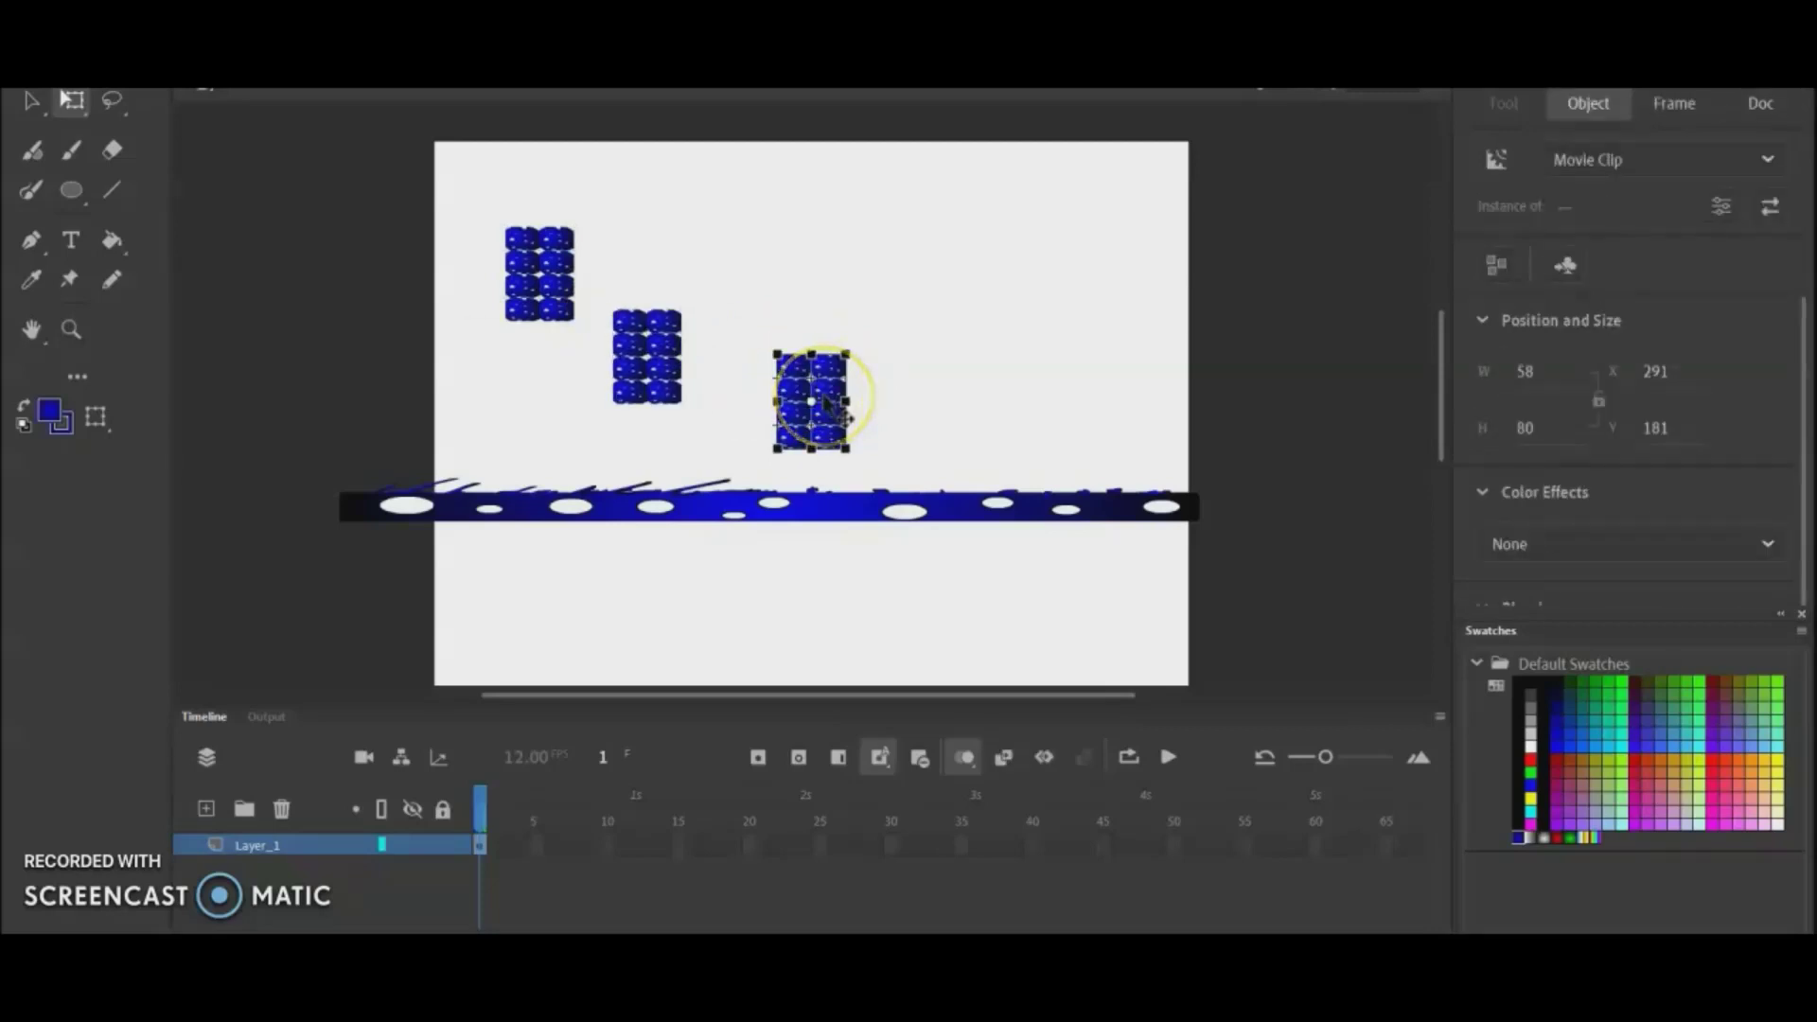
drag(825, 405, 780, 438)
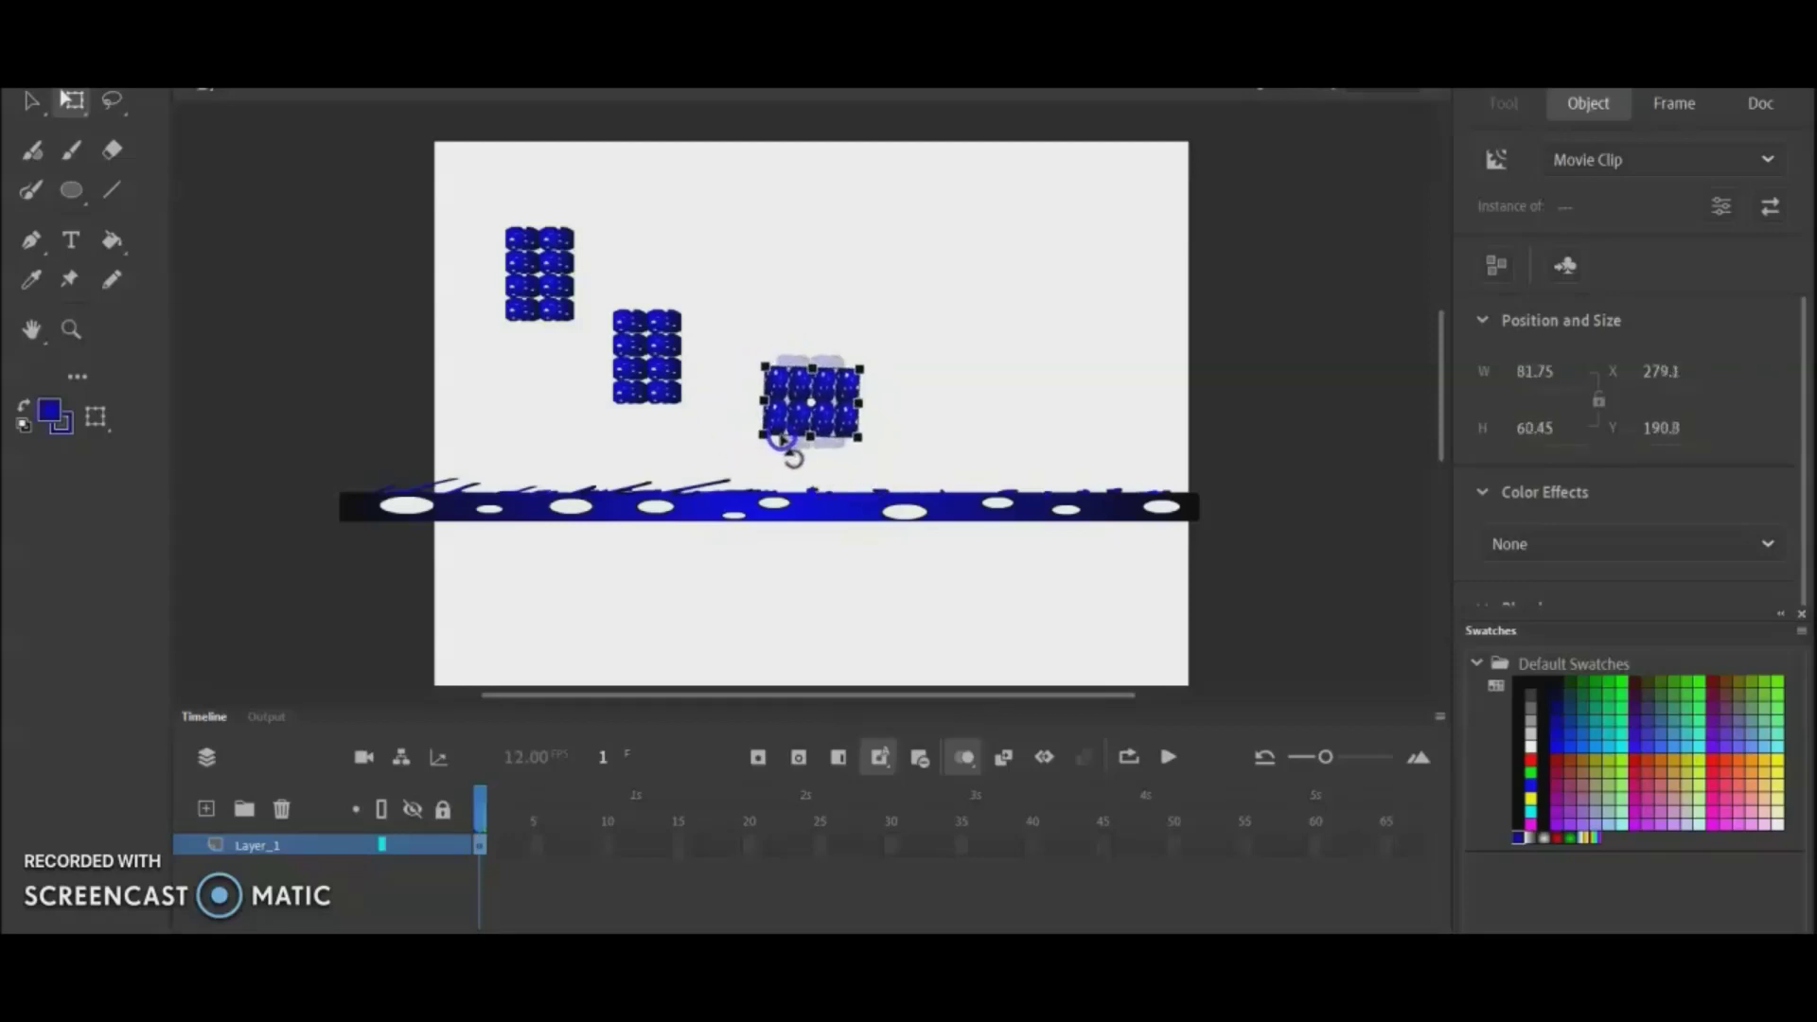
Step: Move the land1 ground bar down to the stage's lower edge
click(405, 487)
drag(304, 462, 1230, 594)
drag(1107, 514, 1139, 690)
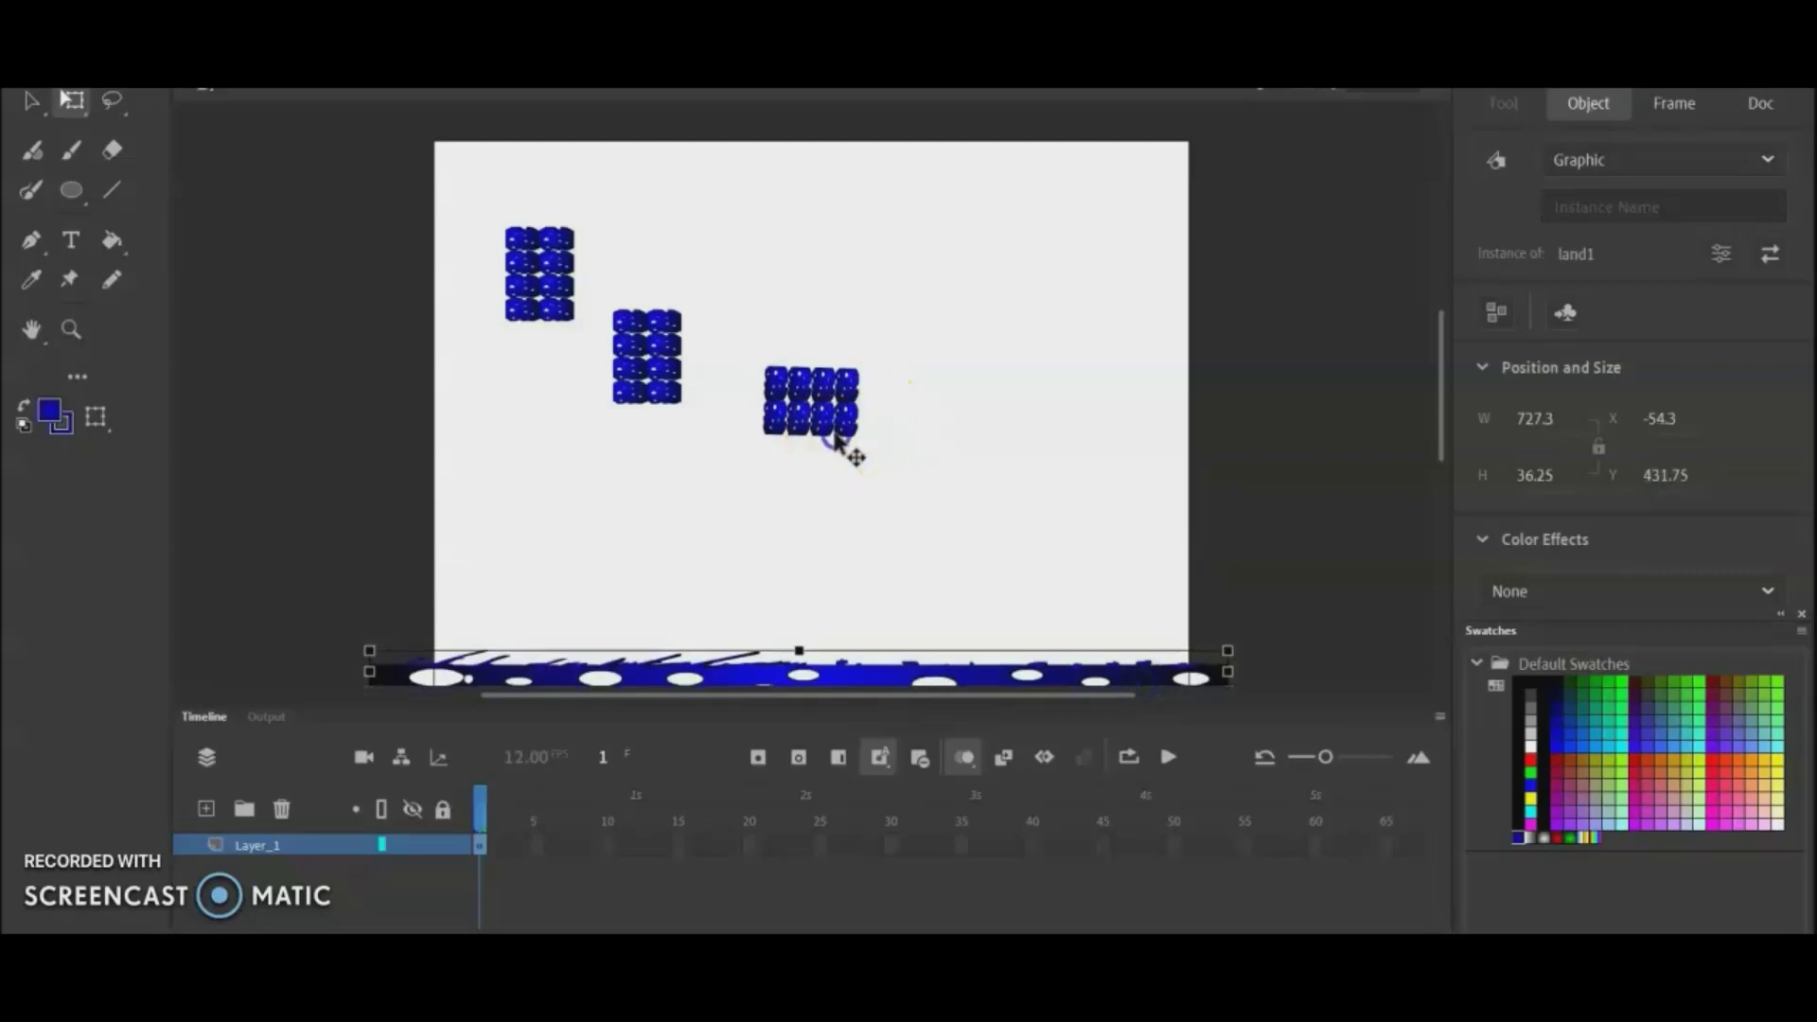
Step: Select the whole rotated brick block and move it straight down to stand on the land1 bar
drag(835, 440, 866, 640)
key(ctrl+z)
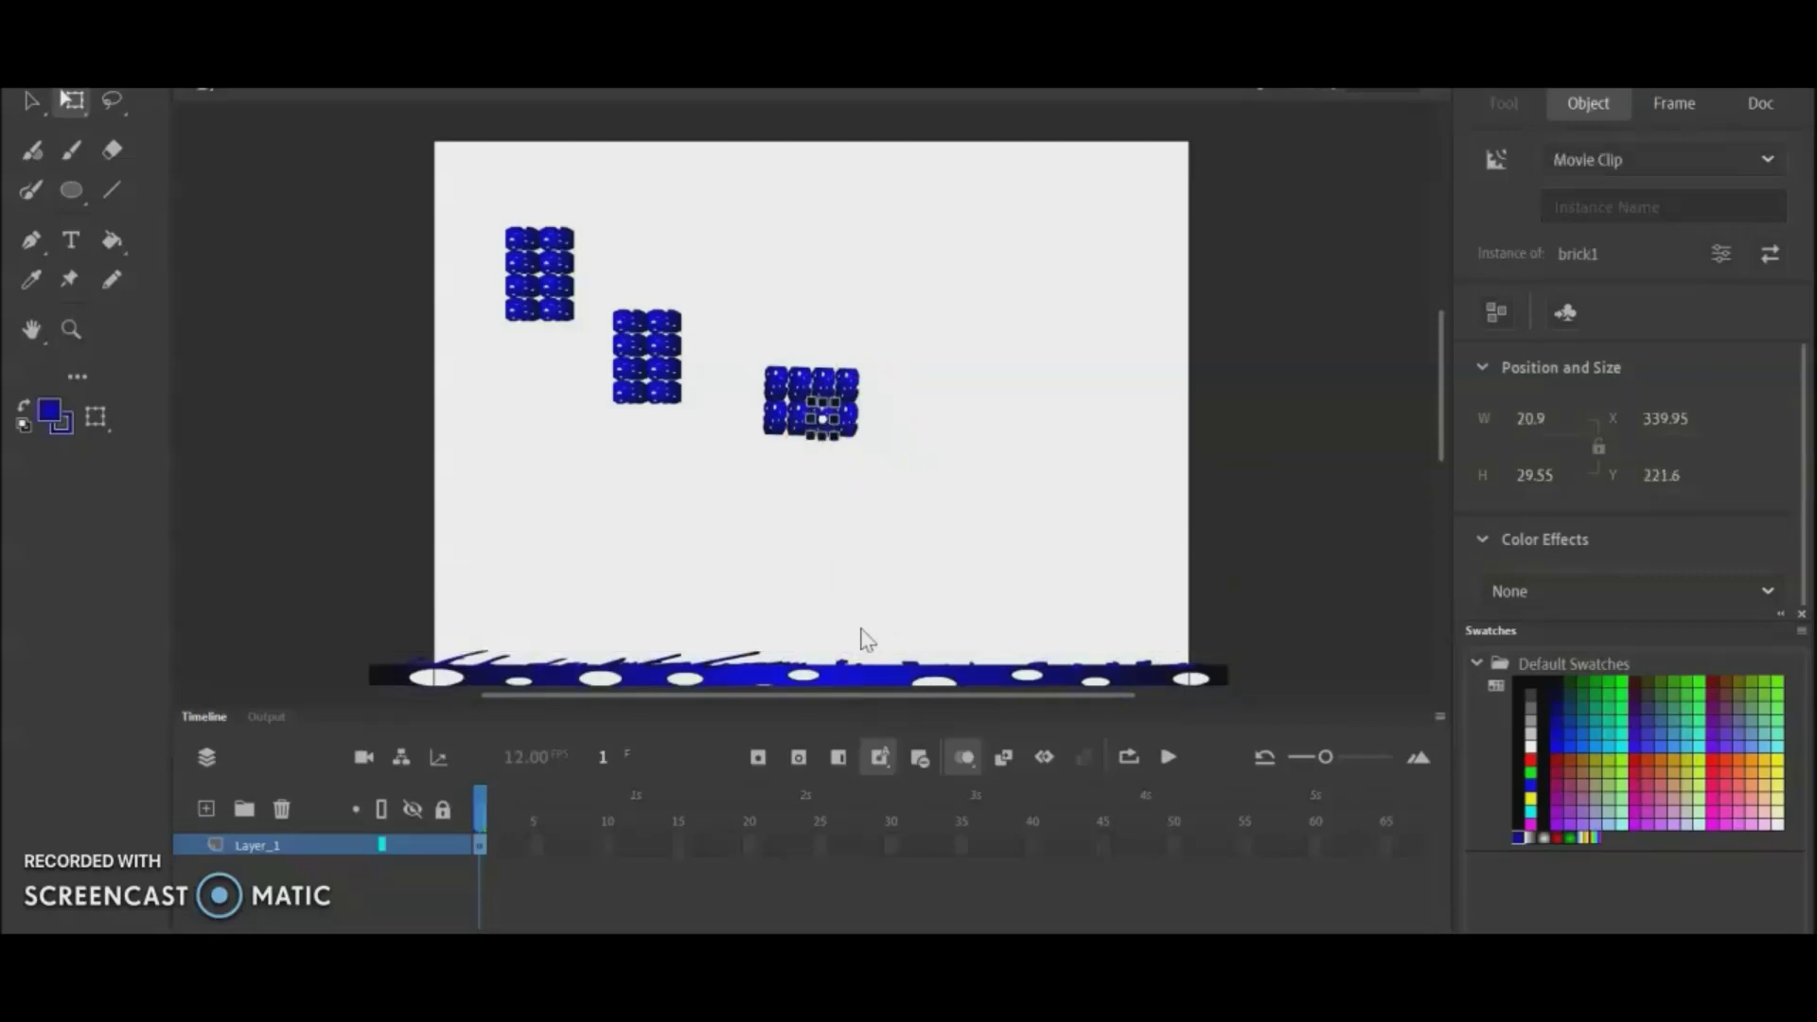
drag(730, 346, 920, 484)
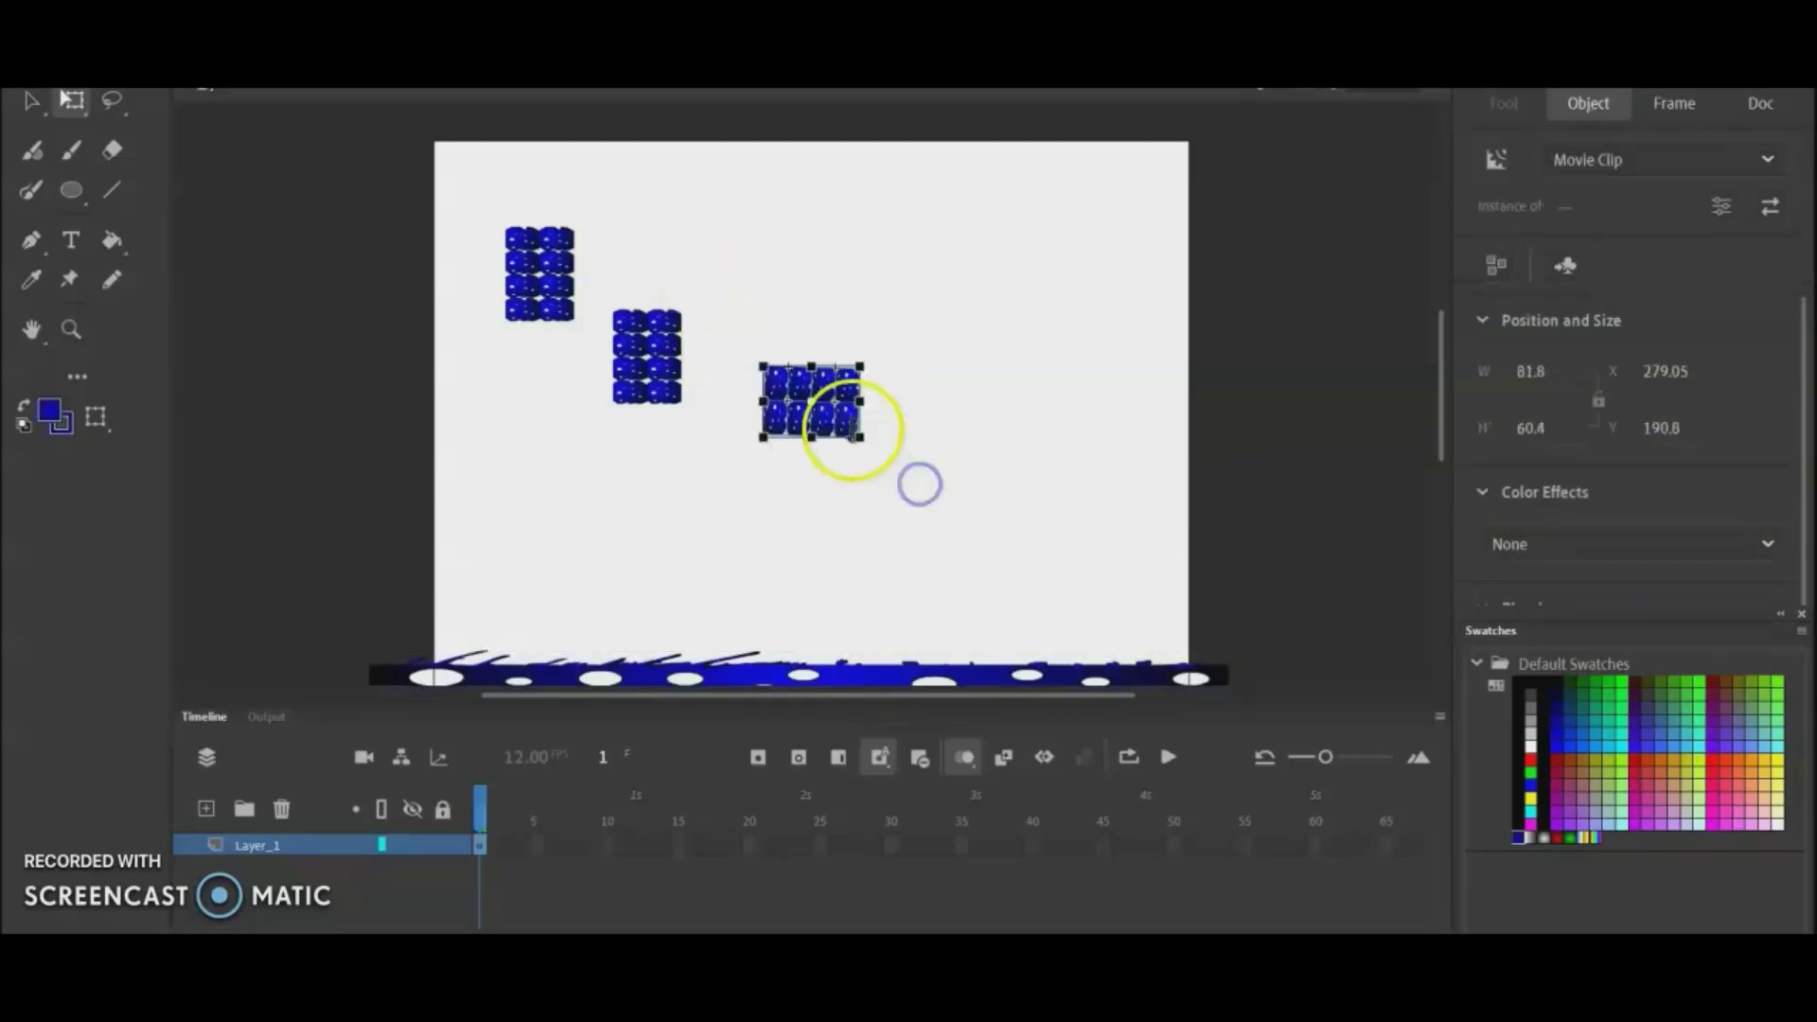
drag(854, 433, 843, 660)
click(1049, 459)
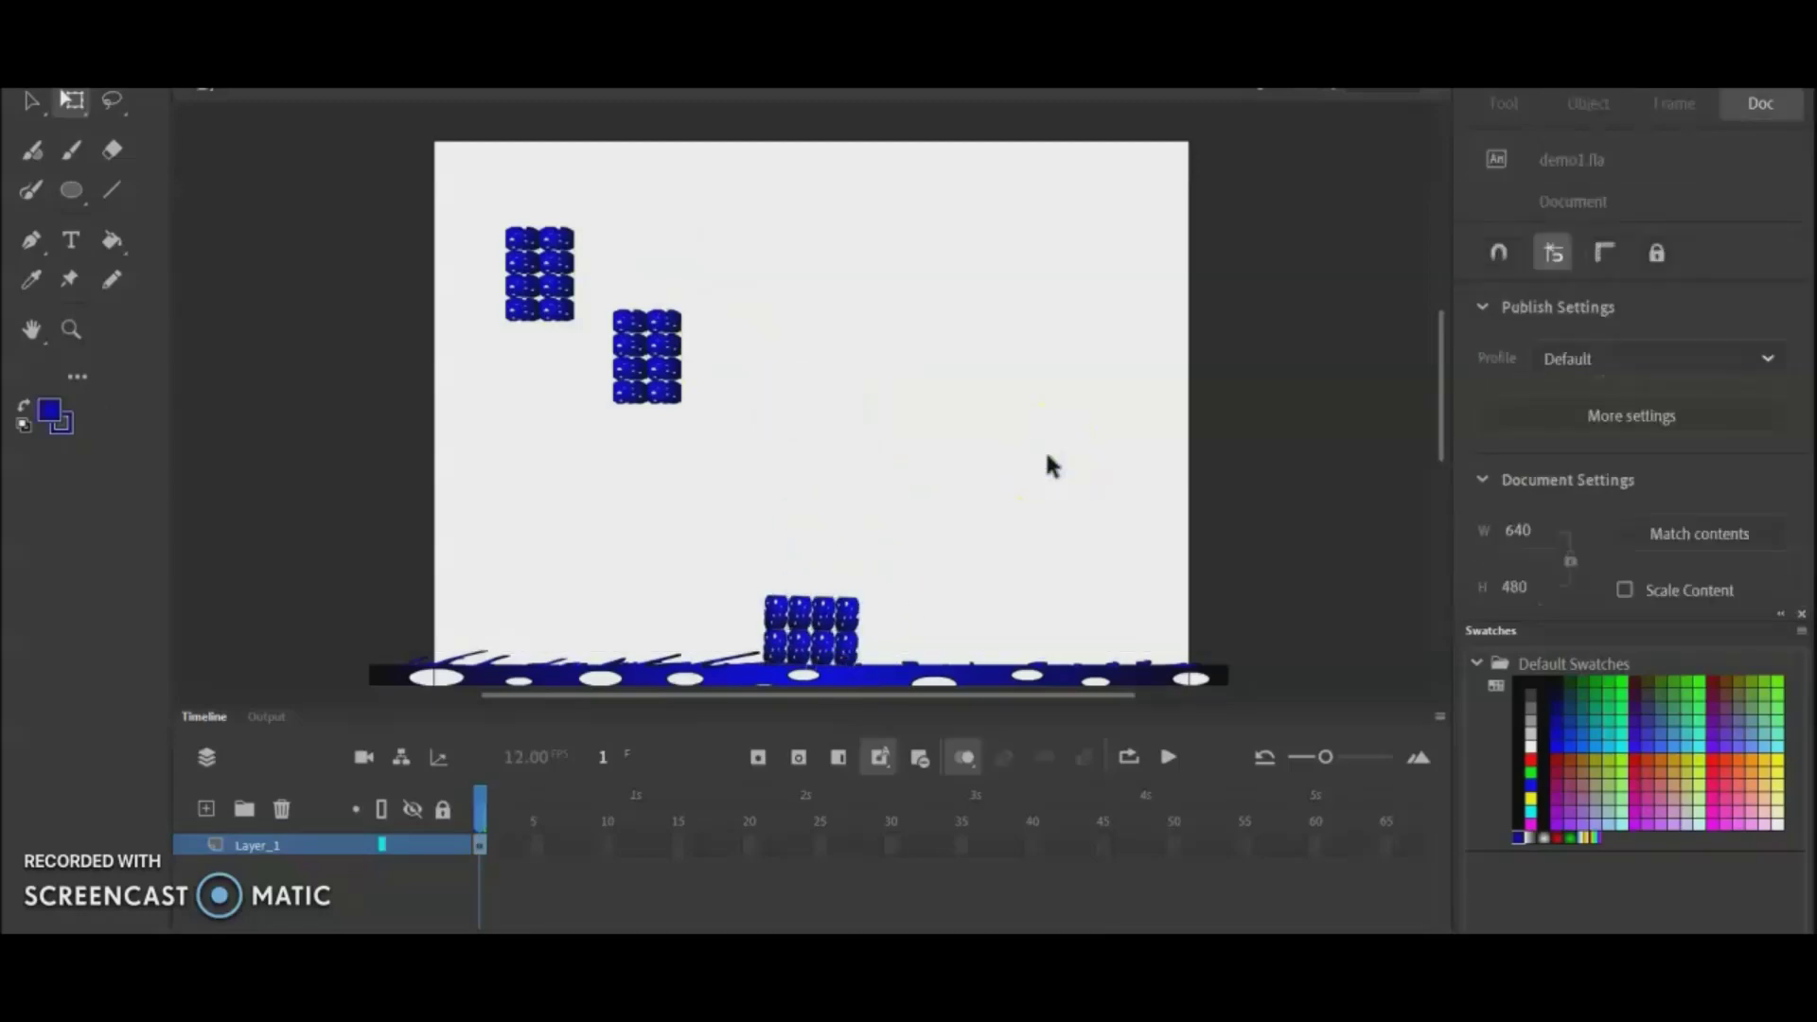
Step: Paste another brick block flush against the right side of the middle block to form a 4-by-4 block
scroll(746, 373, up, 10)
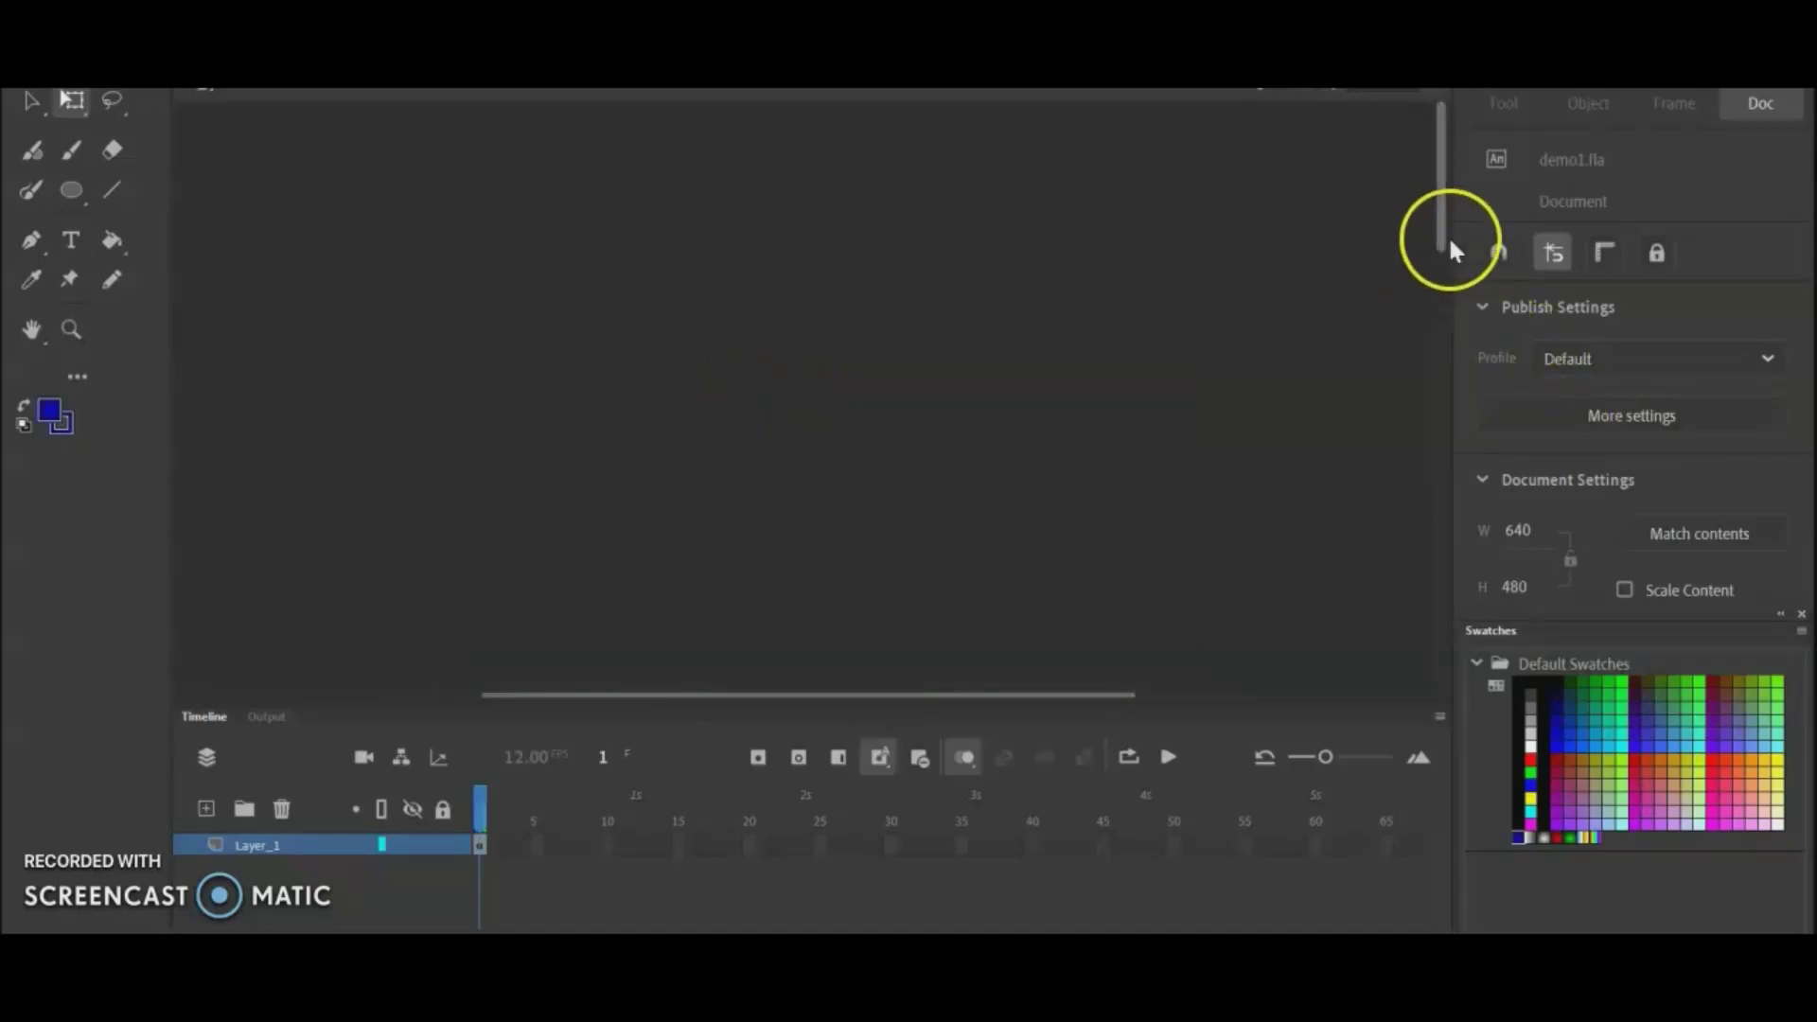
drag(1444, 231, 1462, 442)
drag(599, 286, 708, 377)
click(662, 362)
key(ctrl+v)
click(974, 406)
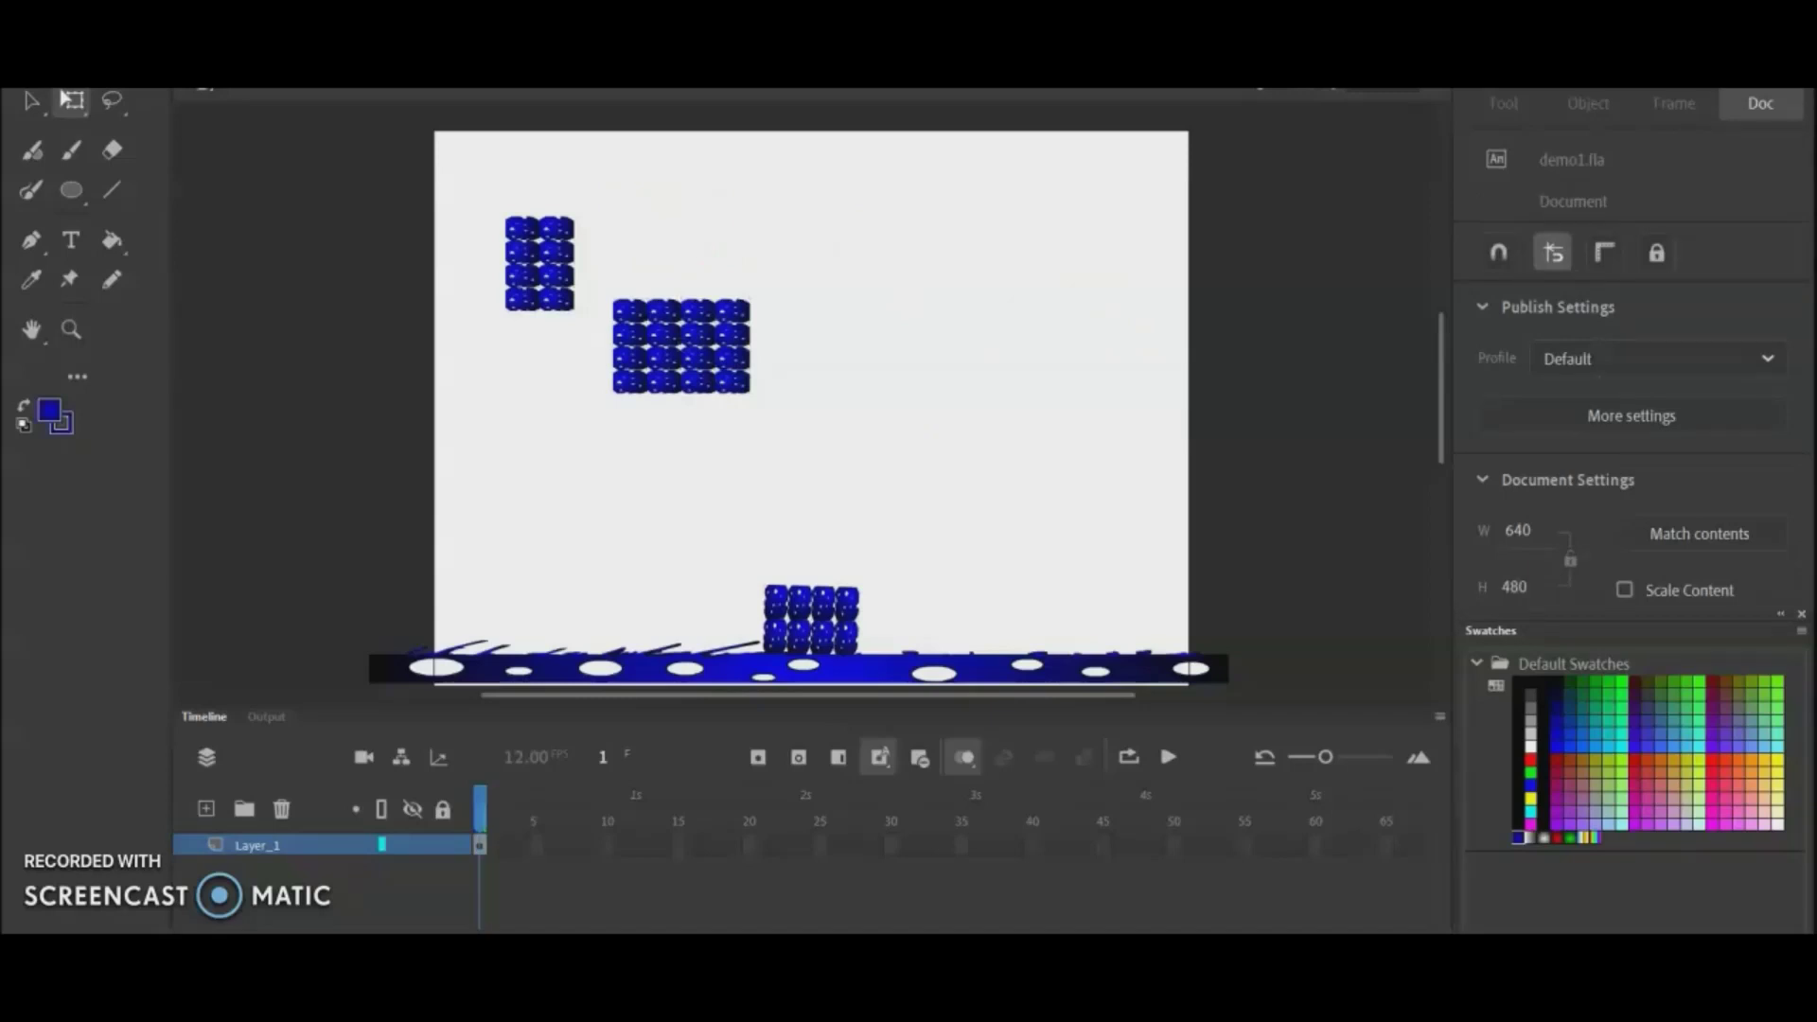
Step: Open the Library and place the green found1 symbol on the stage below the 4-by-4 brick block
click(719, 95)
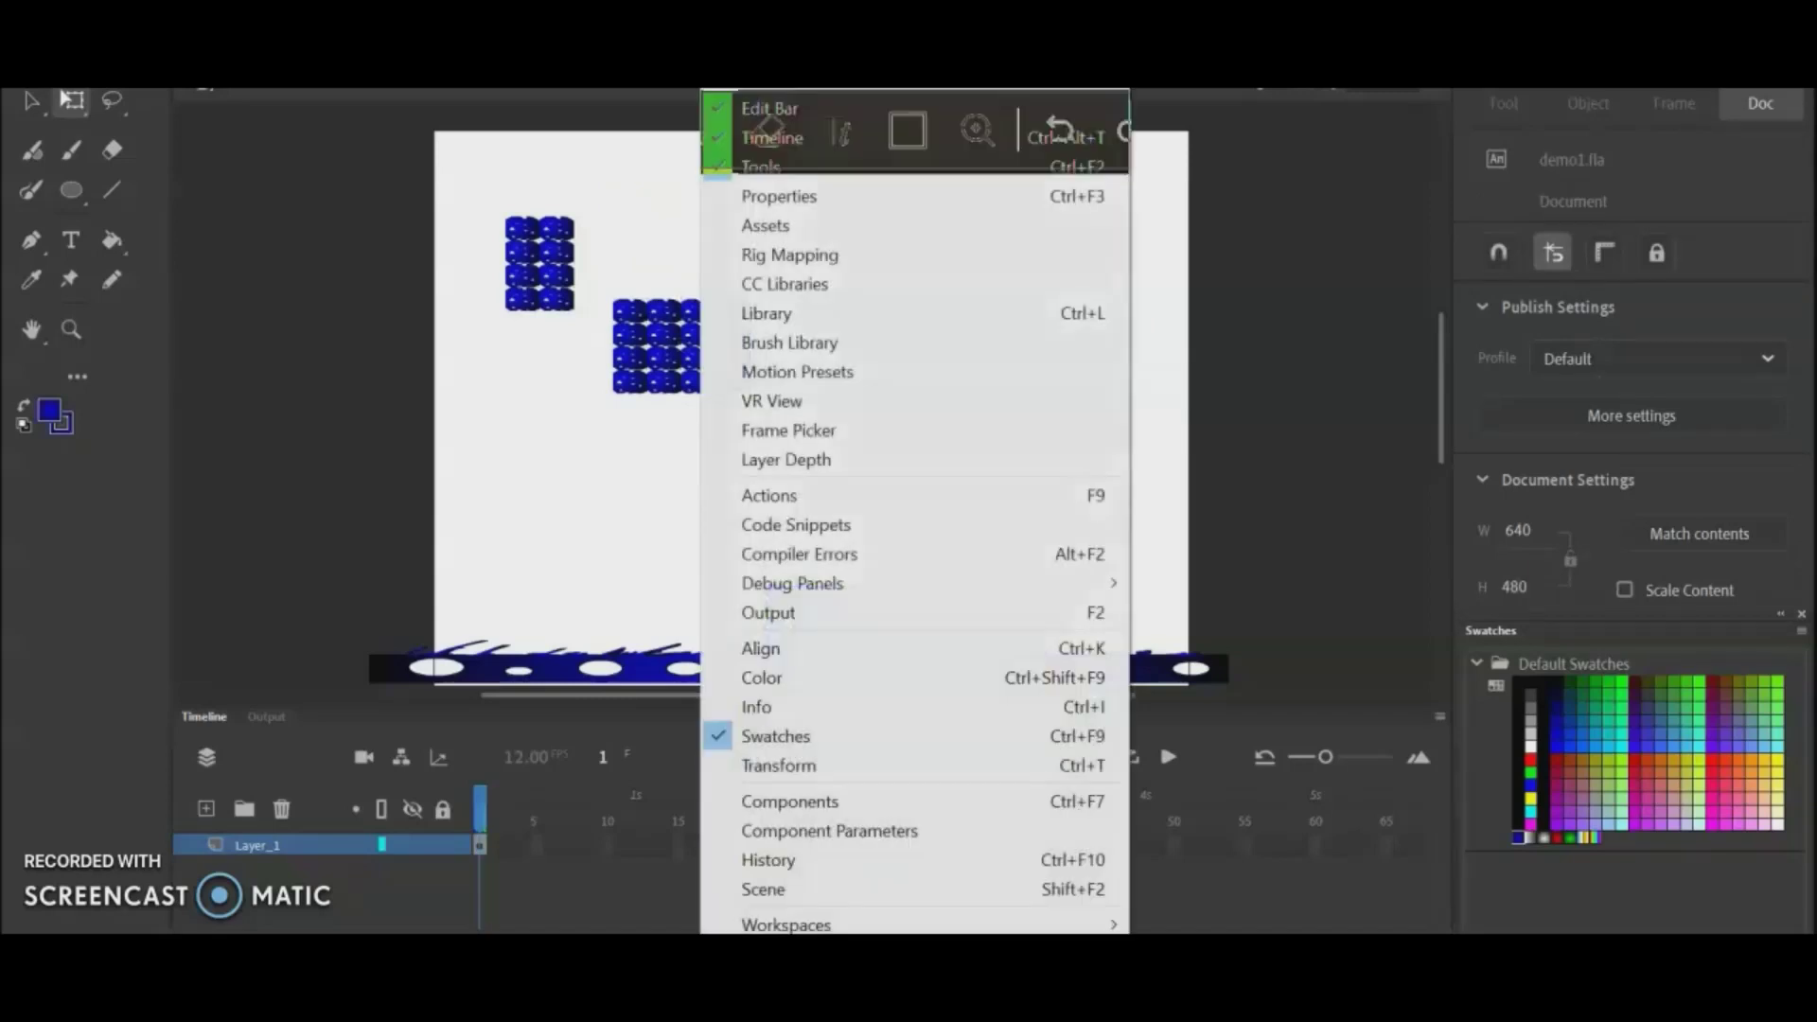
click(781, 322)
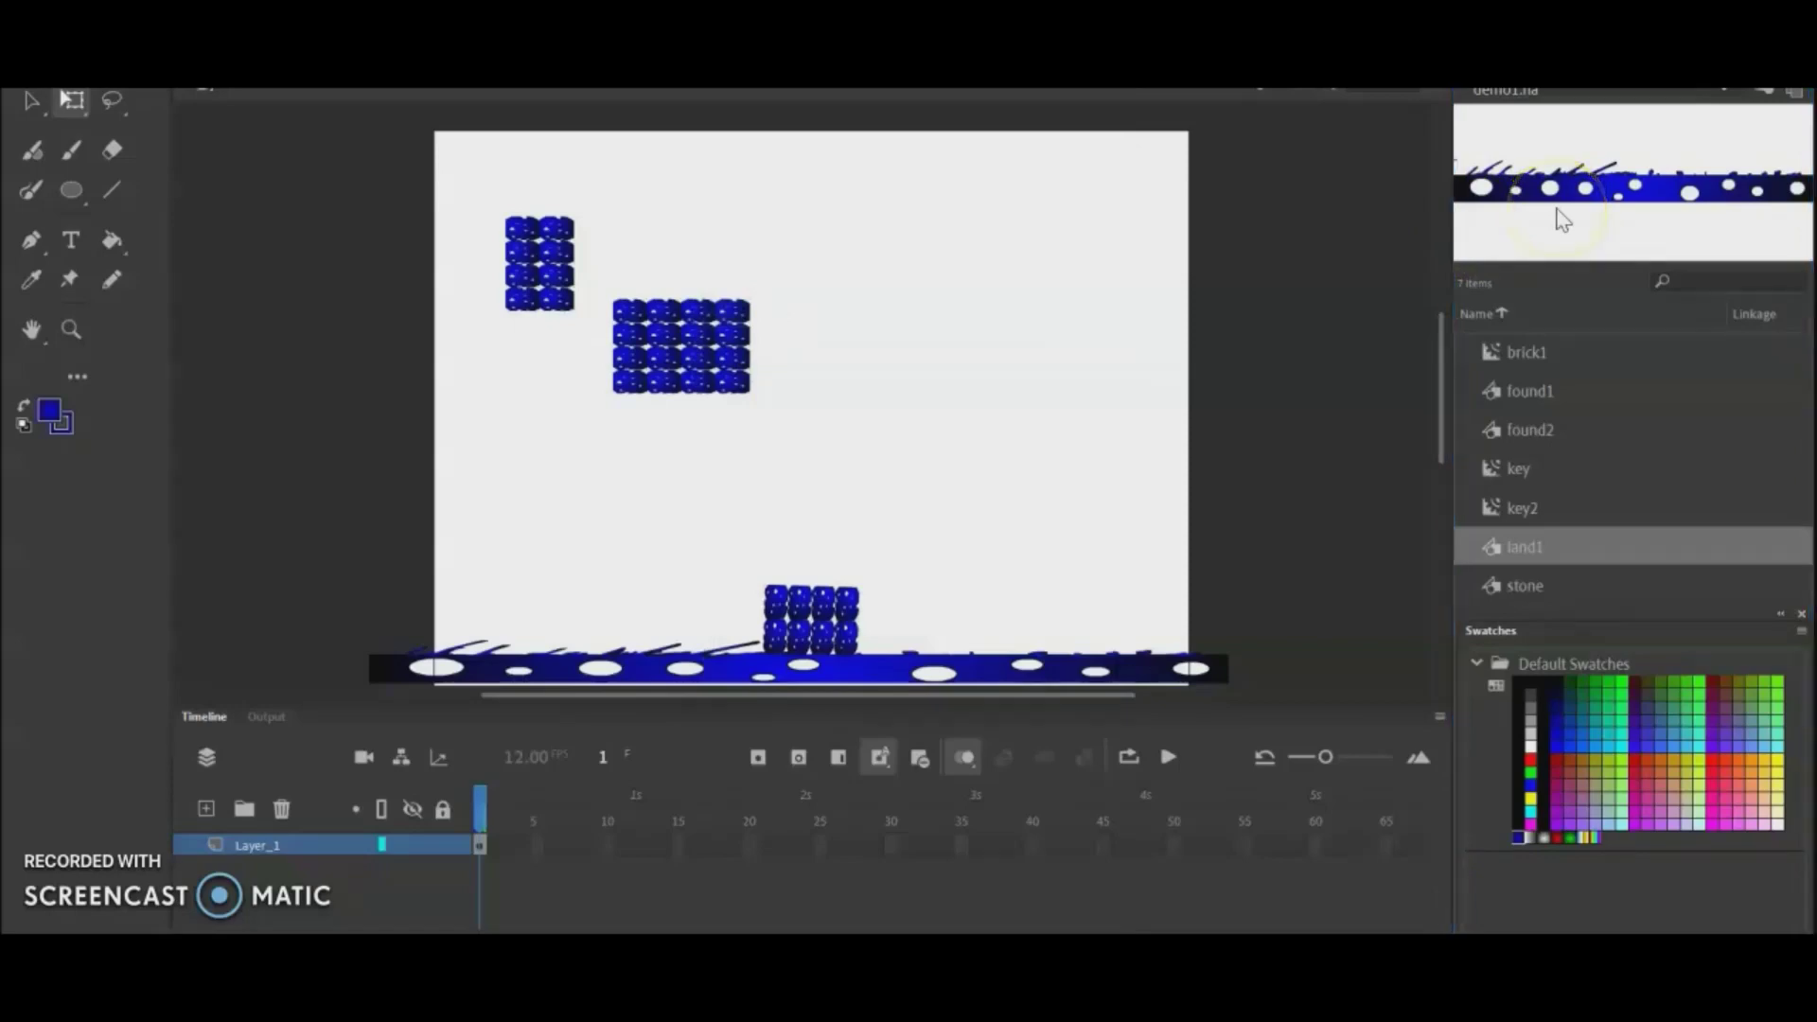
click(1537, 402)
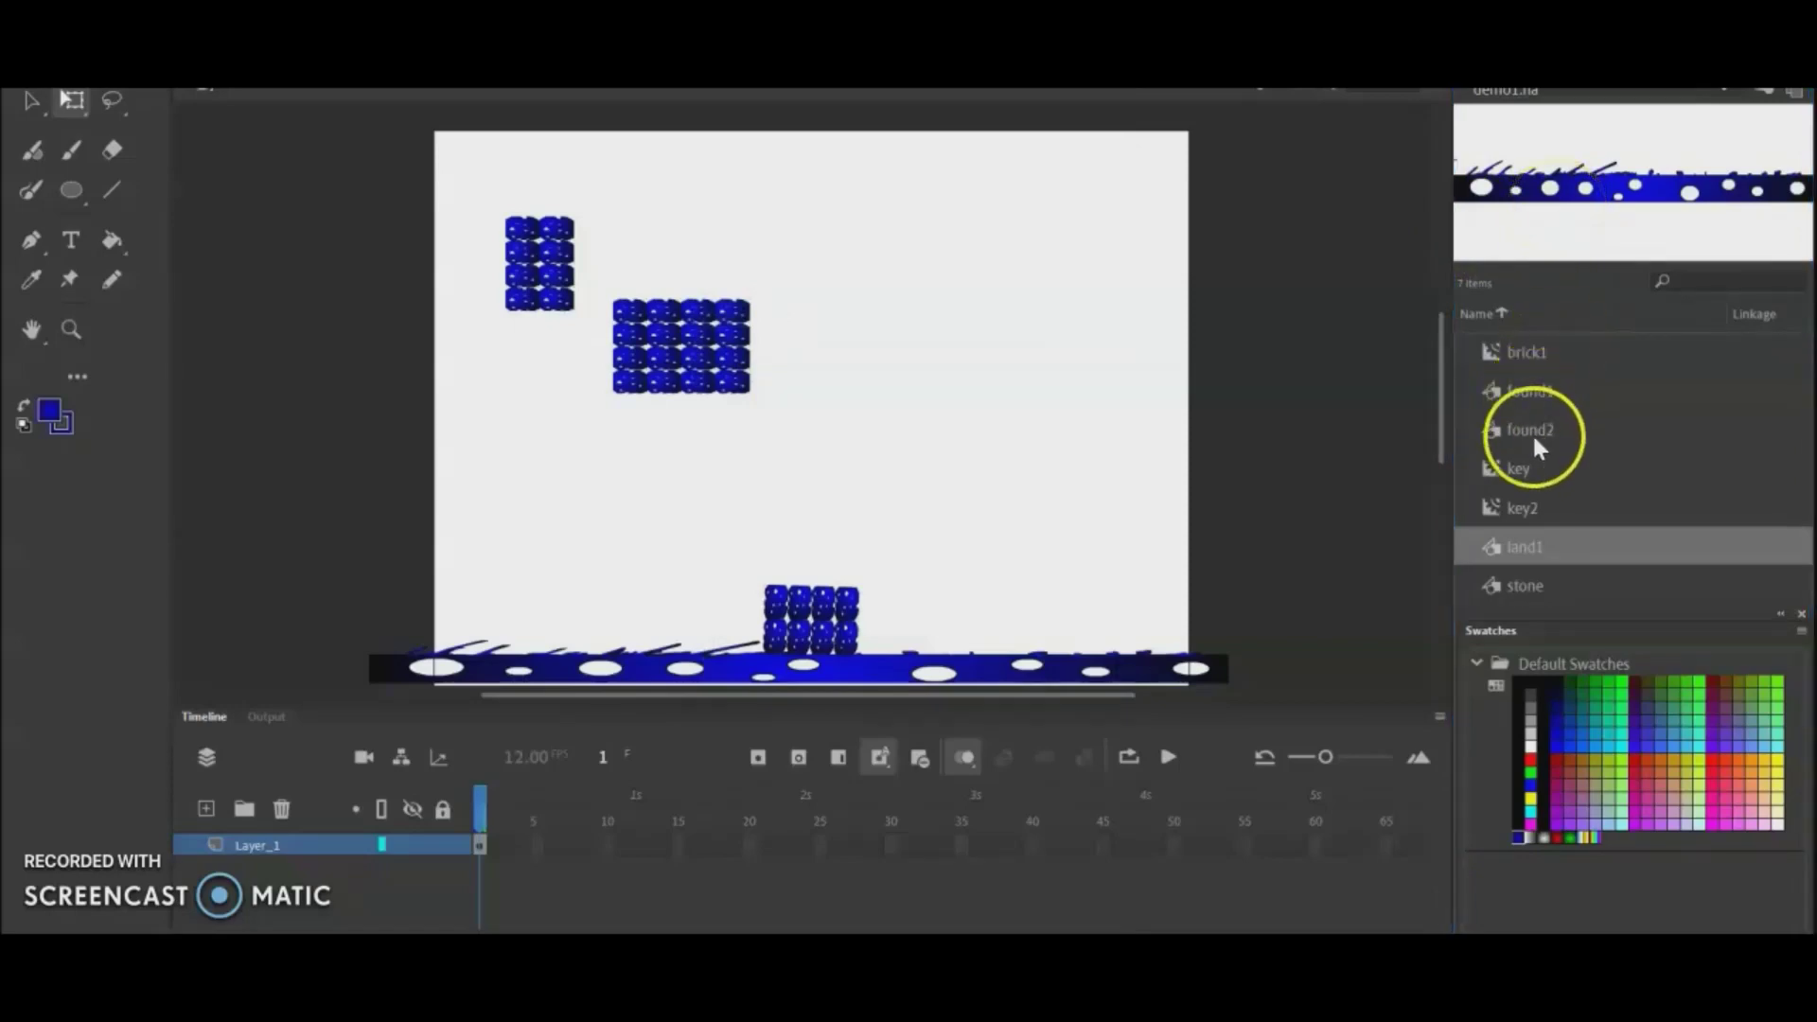
click(1527, 393)
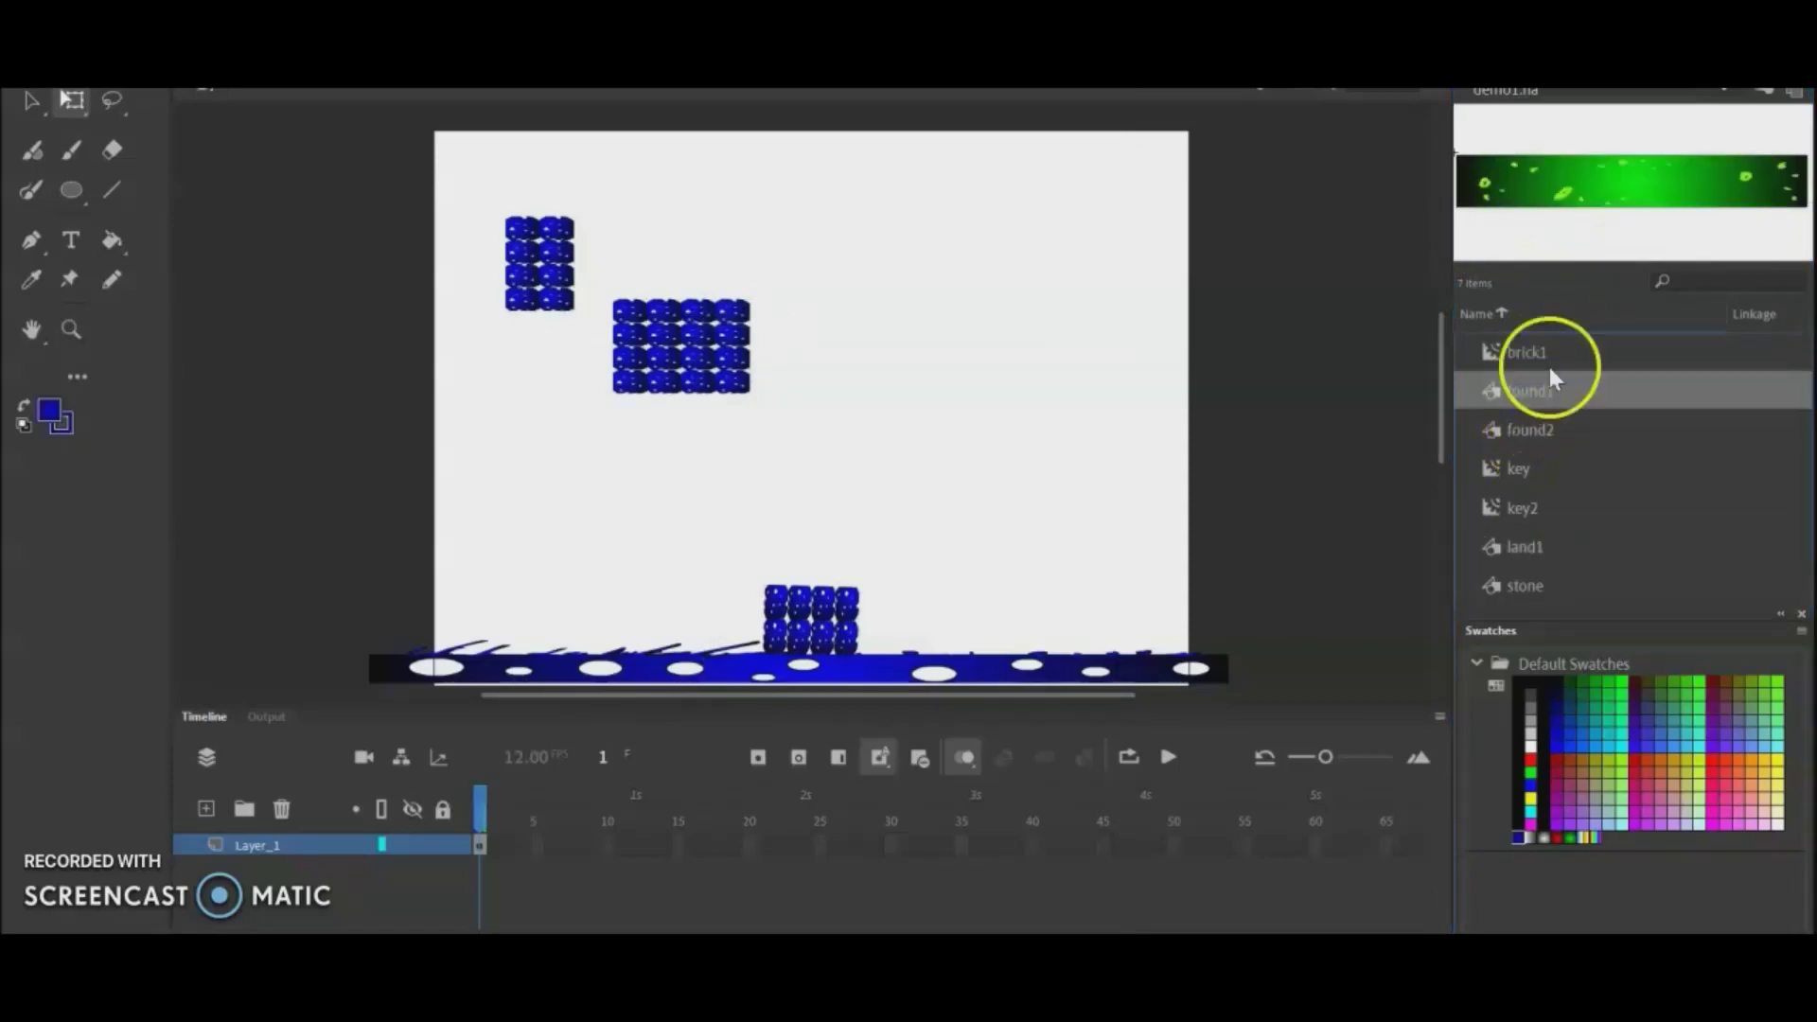
drag(1605, 180, 677, 473)
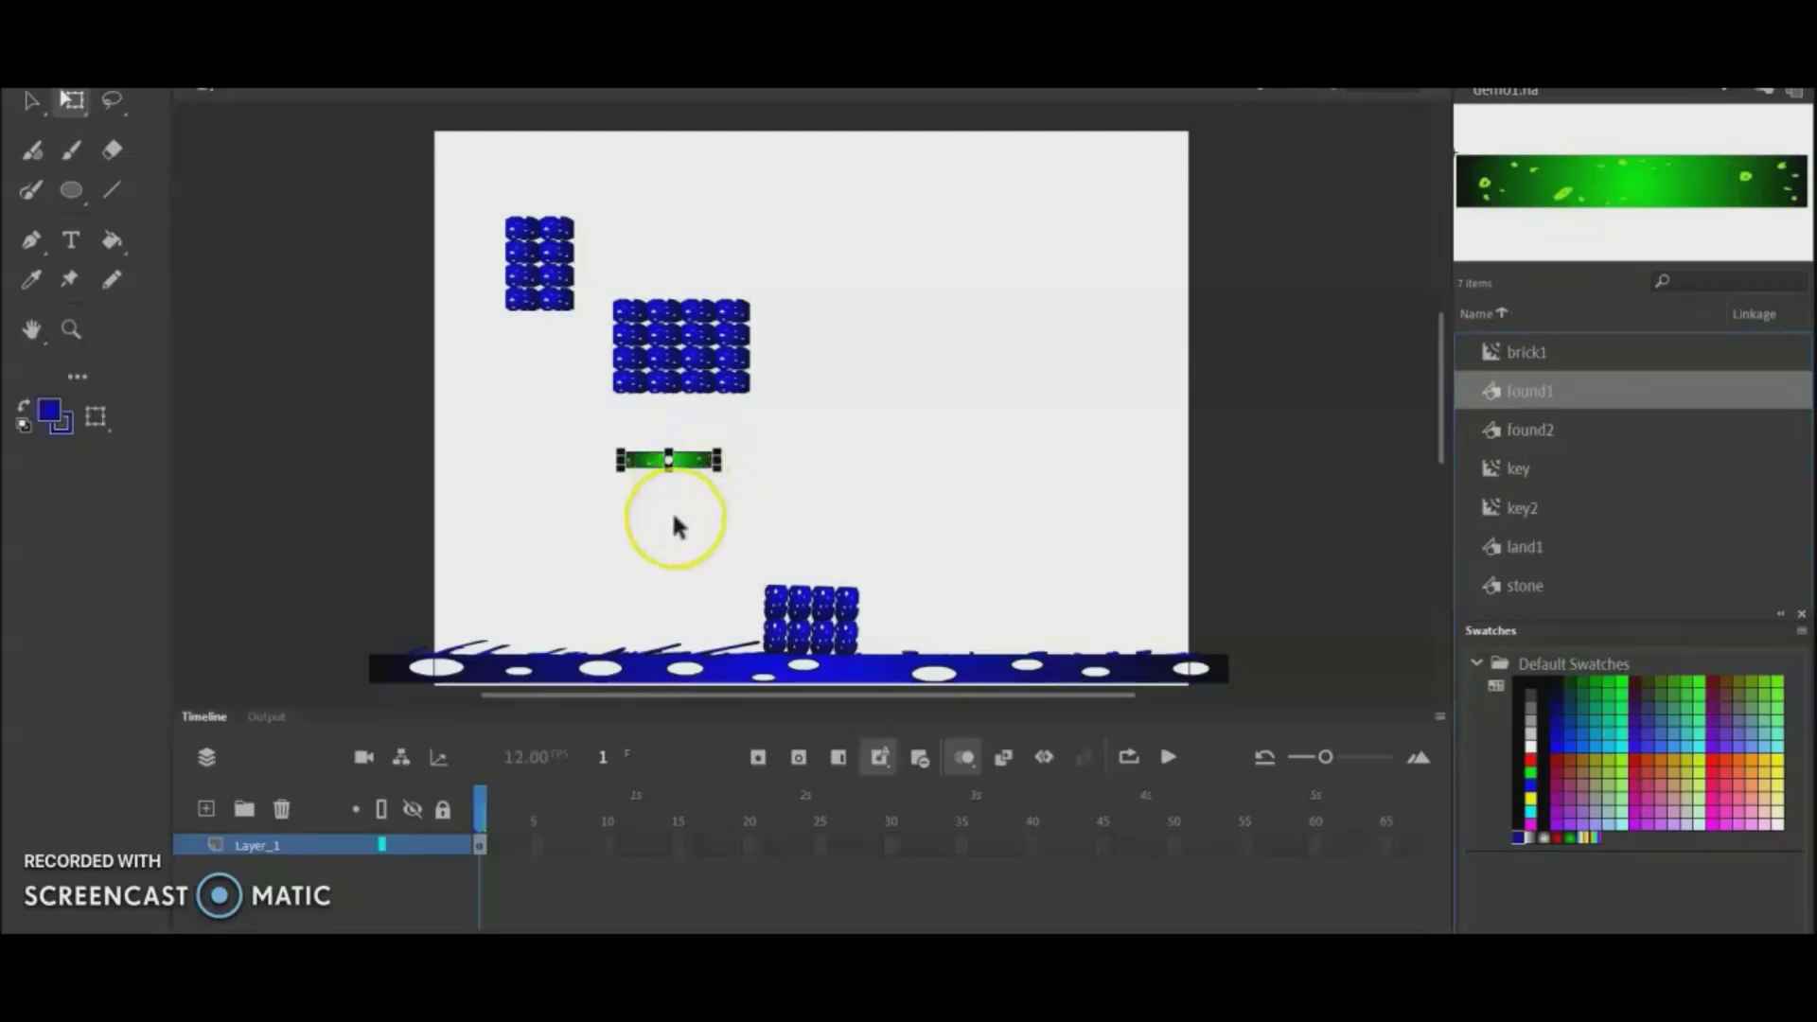
Step: Nudge the found1 bar up and slightly right until it sits centred against the underside of the 4-by-4 brick block
key(Up)
key(Up)
key(Up)
key(Up)
key(Up)
key(Up)
key(Up)
key(Up)
key(Up)
key(Up)
key(Up)
key(Up)
key(Up)
key(Up)
key(Up)
key(Up)
key(Up)
key(Up)
key(Up)
key(Up)
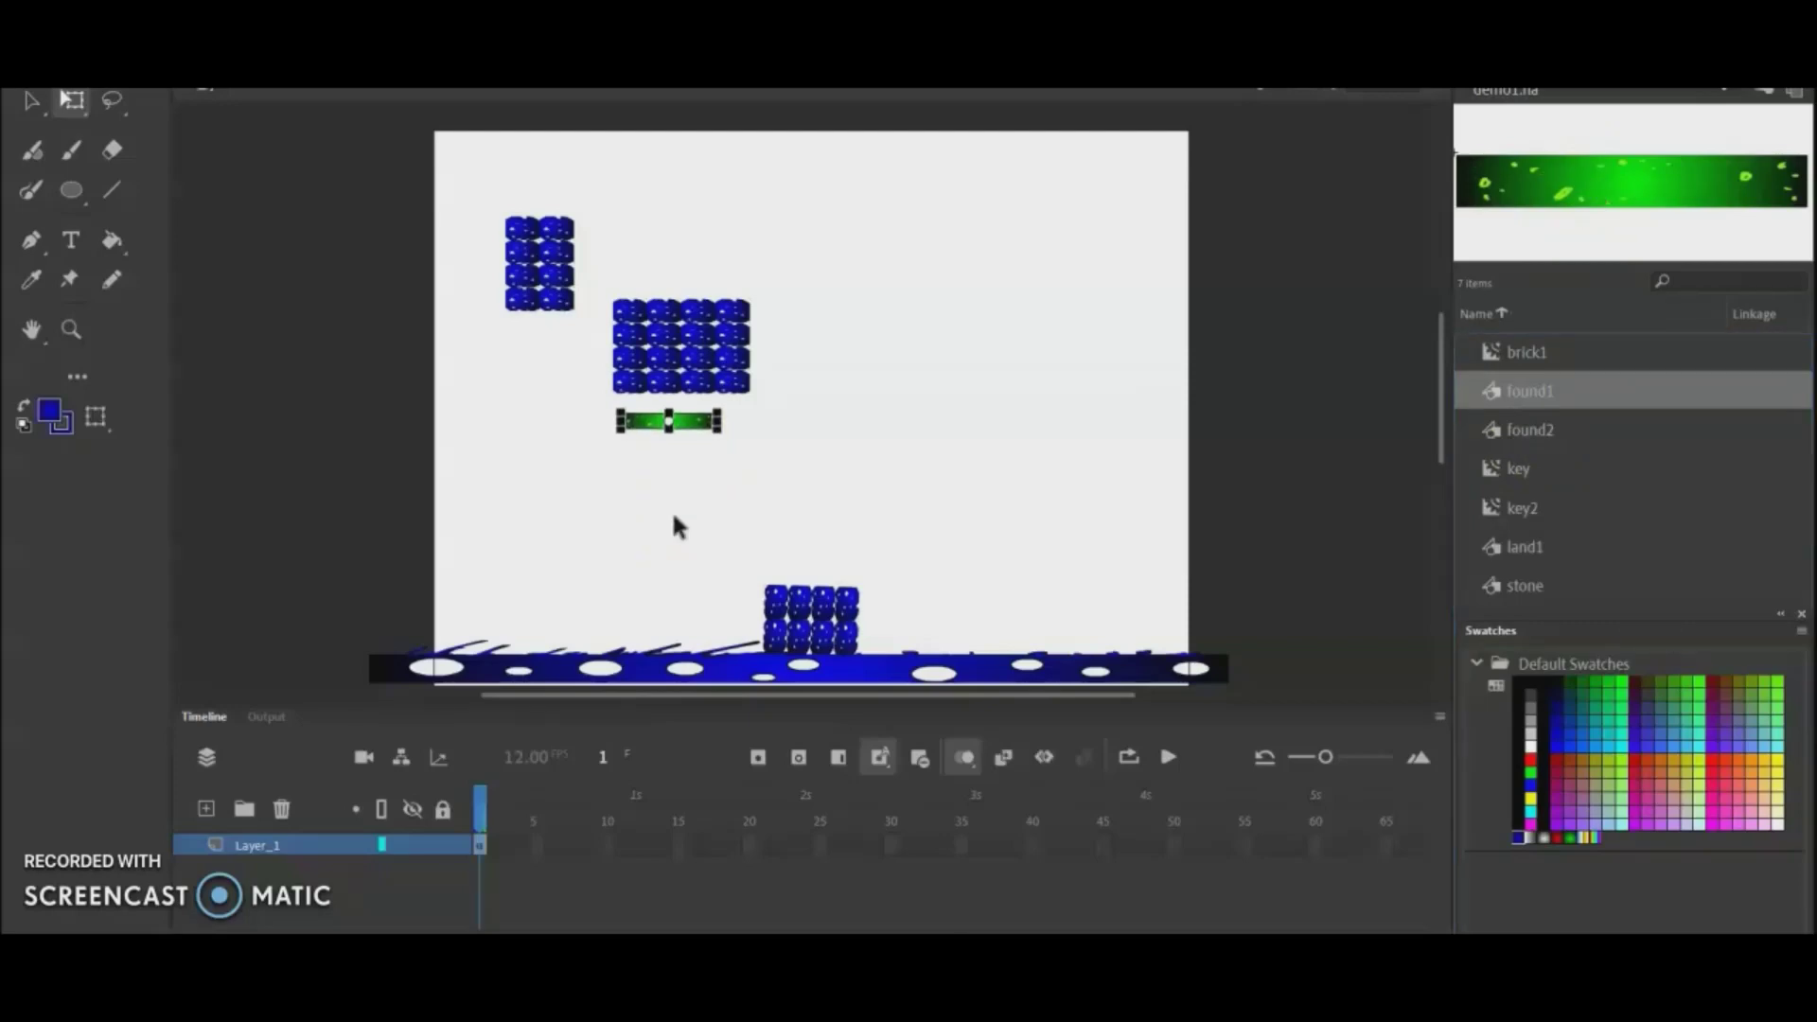
key(Up)
key(Up)
key(Up)
key(Up)
key(Up)
key(Up)
key(Up)
key(Up)
key(Up)
key(Up)
key(Up)
key(Up)
key(Up)
key(Up)
key(Up)
key(Up)
key(Right)
key(Right)
key(Right)
key(Right)
key(Right)
key(Right)
key(Right)
key(Right)
key(Right)
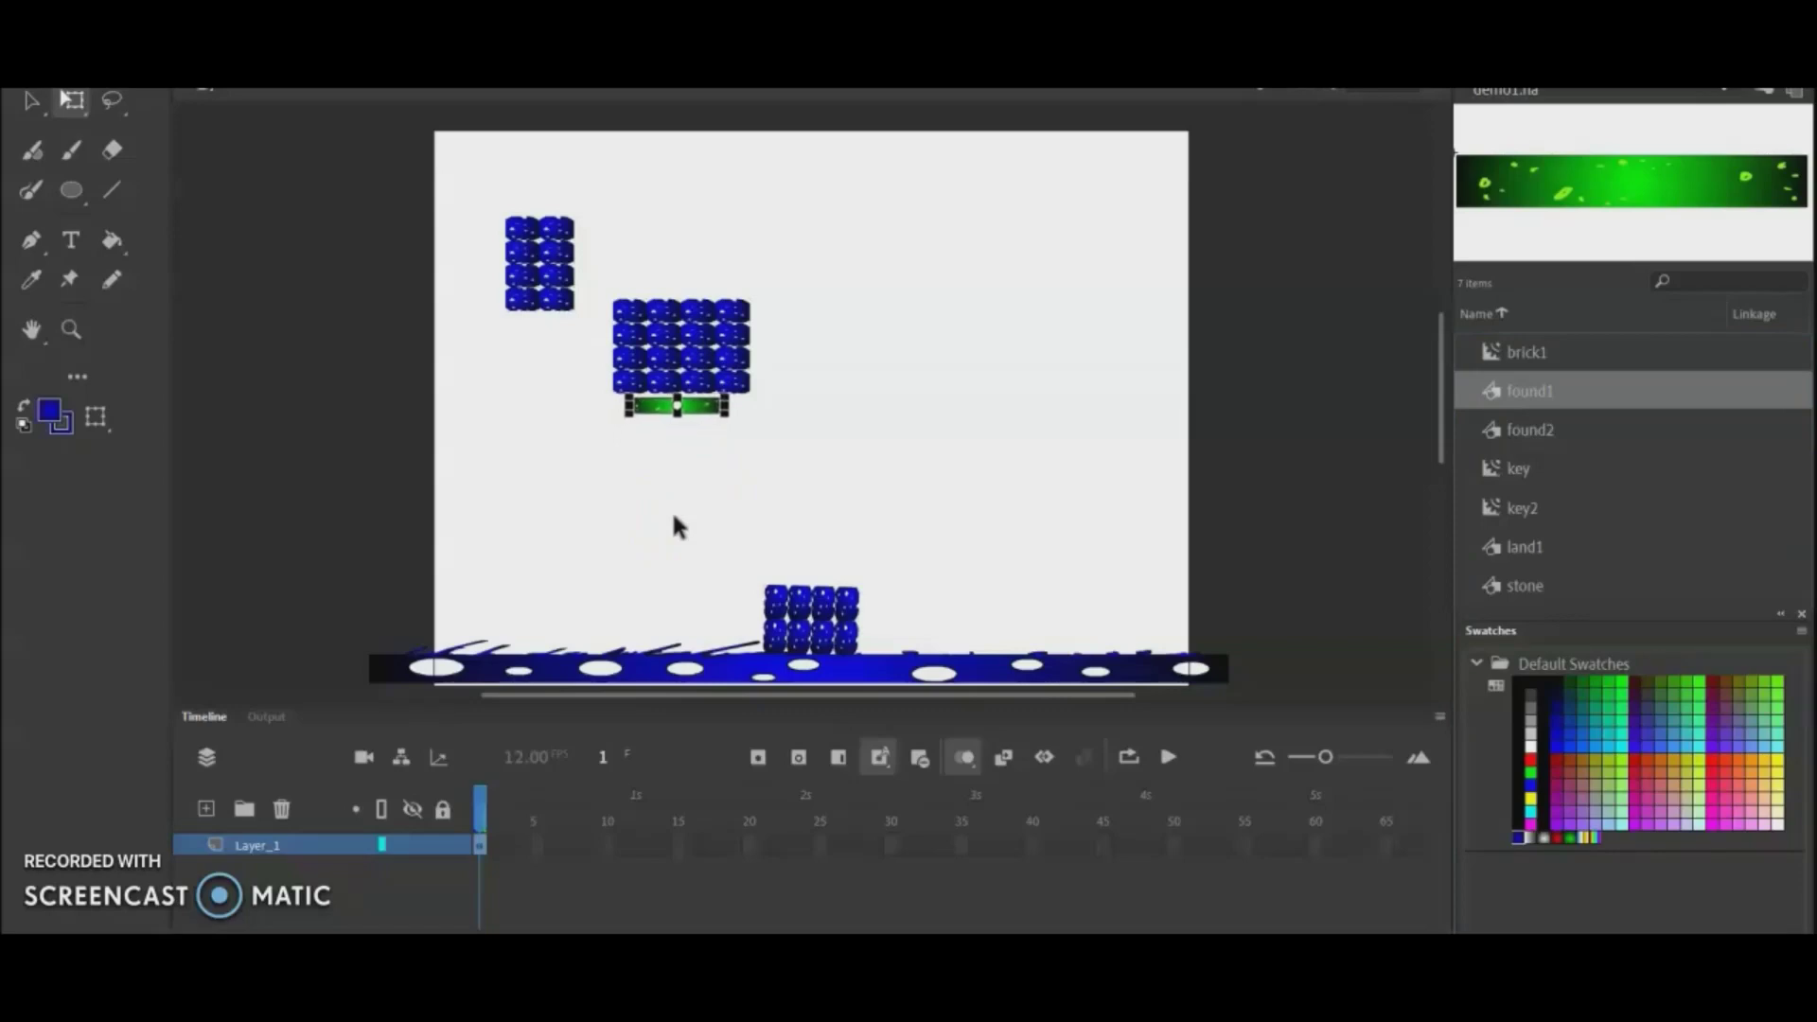
key(Right)
key(Right)
key(Up)
key(Up)
key(Up)
key(Up)
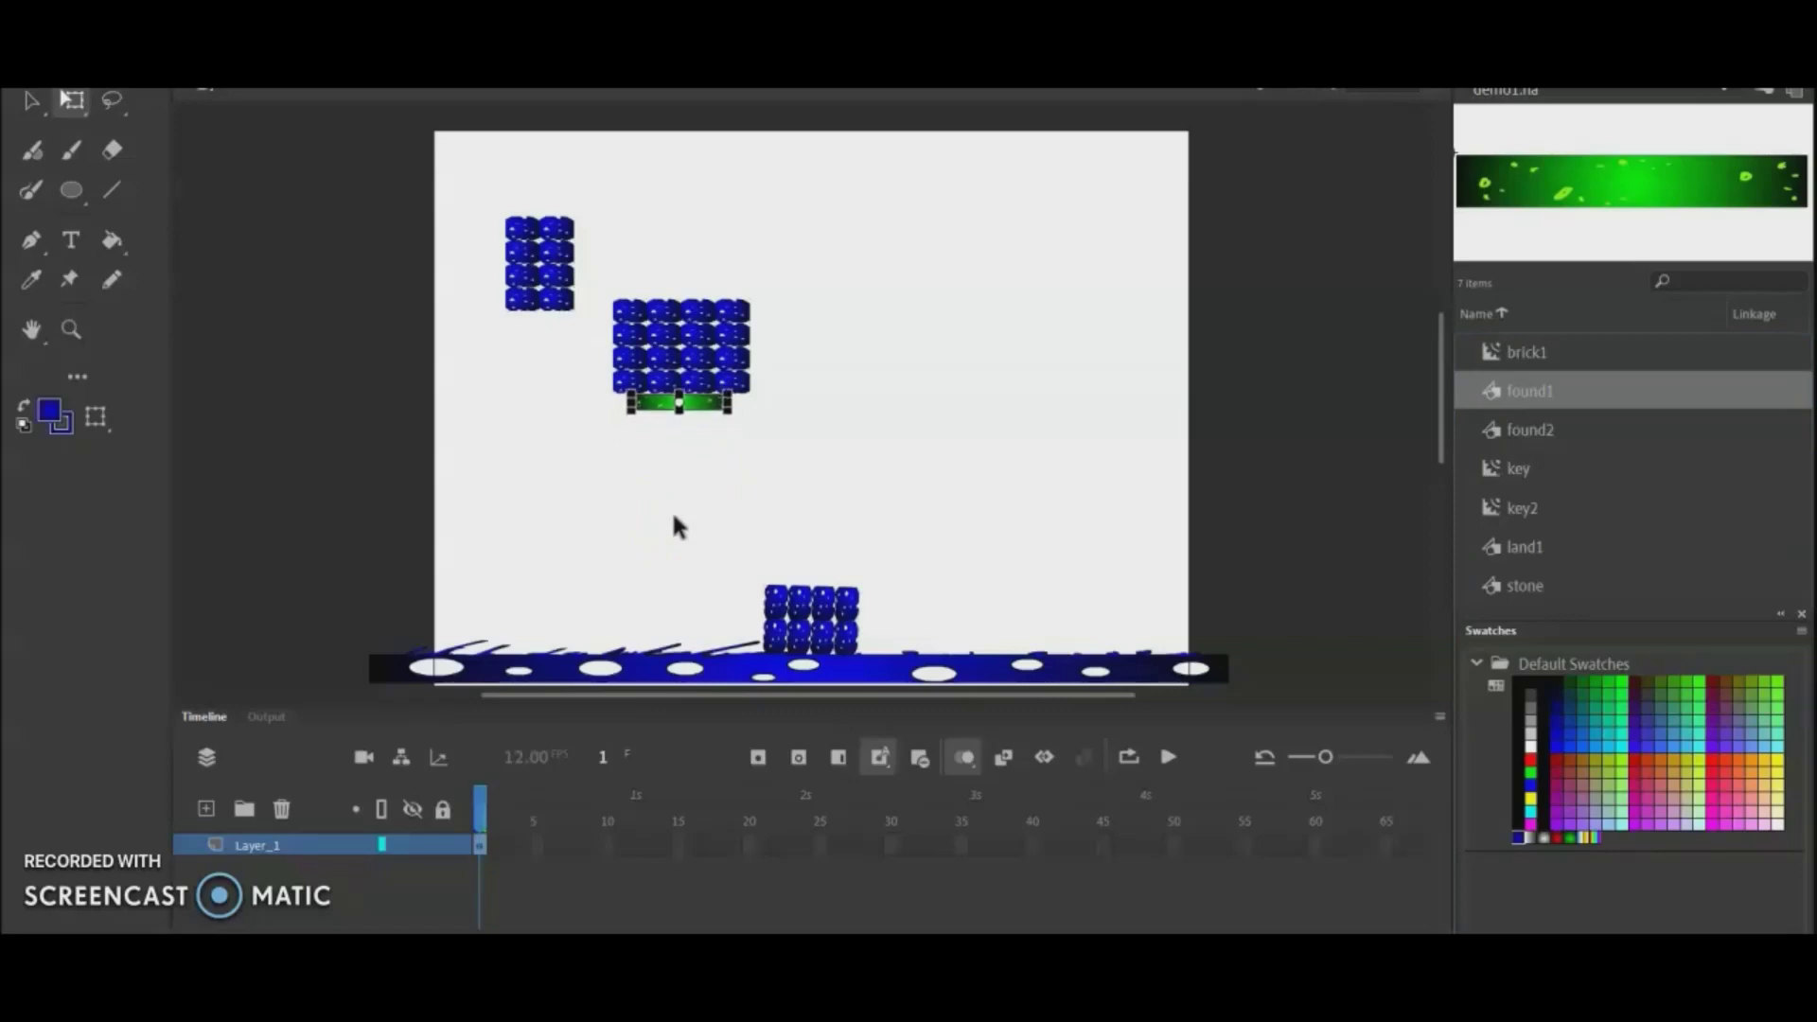
Step: Paste four copies of the found1 bar and stack them directly beneath the first one as a green column
key(ctrl+v)
click(885, 373)
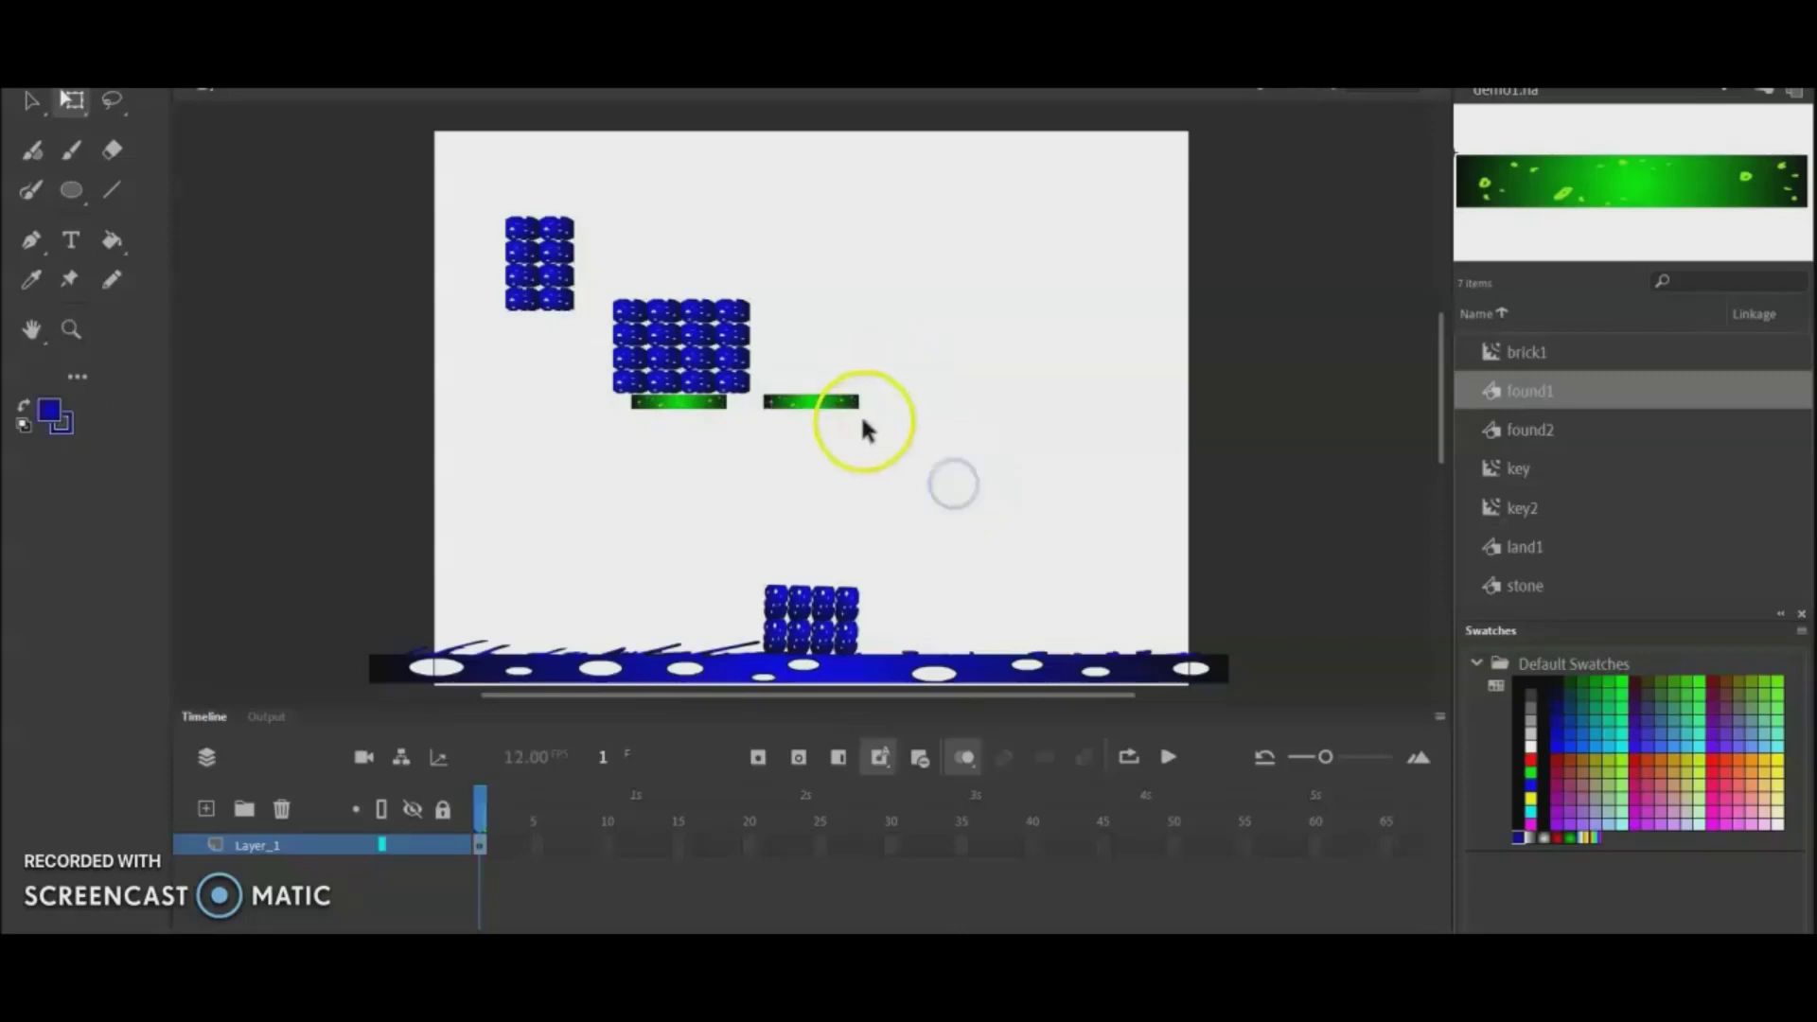
drag(864, 410, 705, 413)
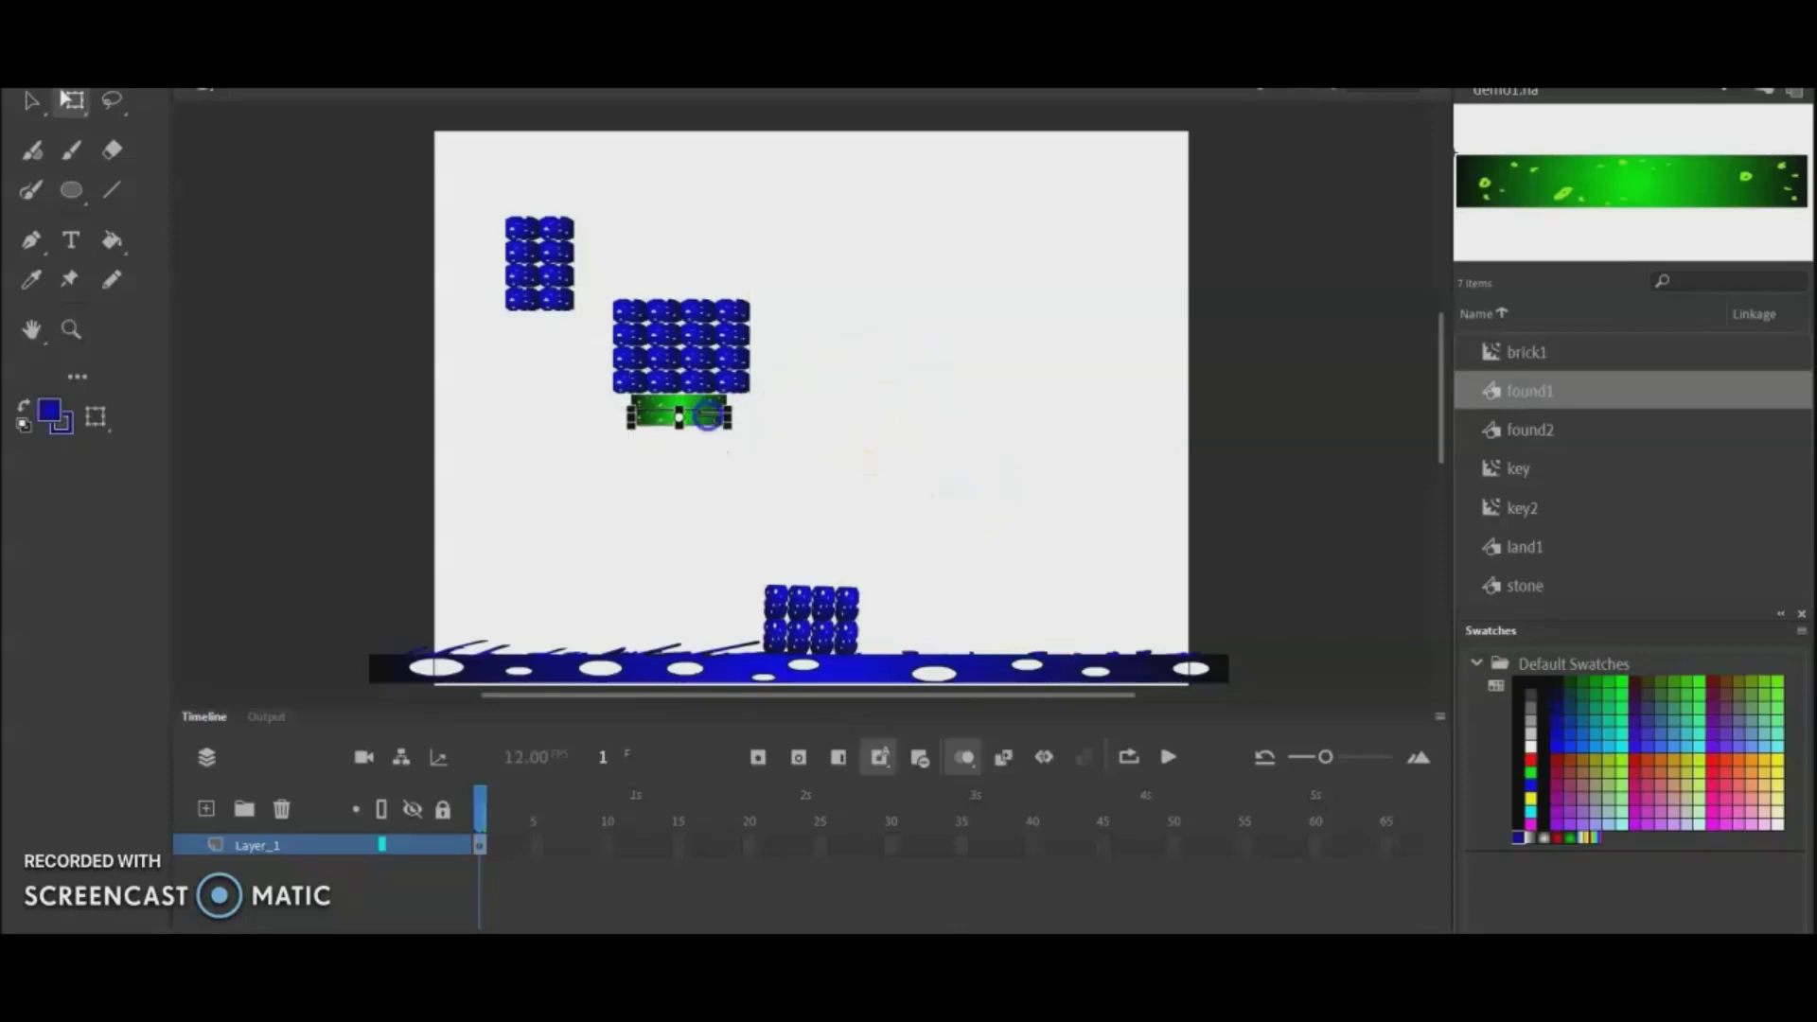
key(ctrl+v)
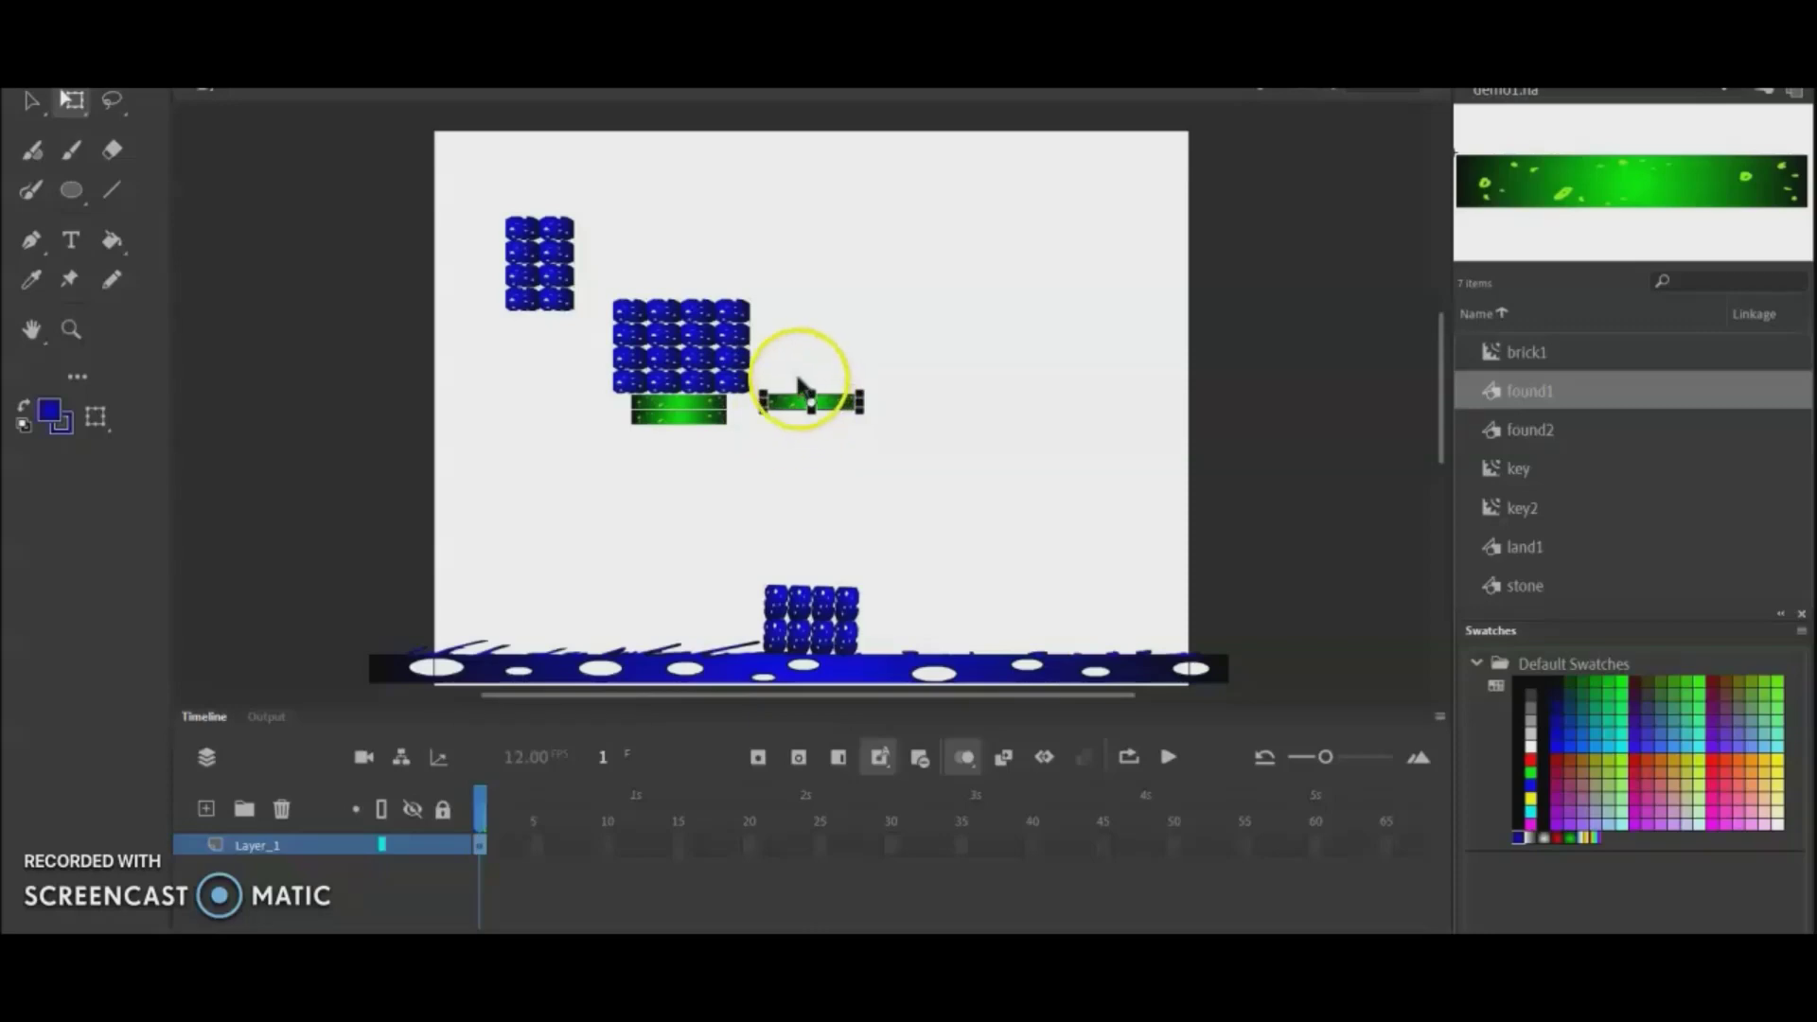
key(ctrl+=)
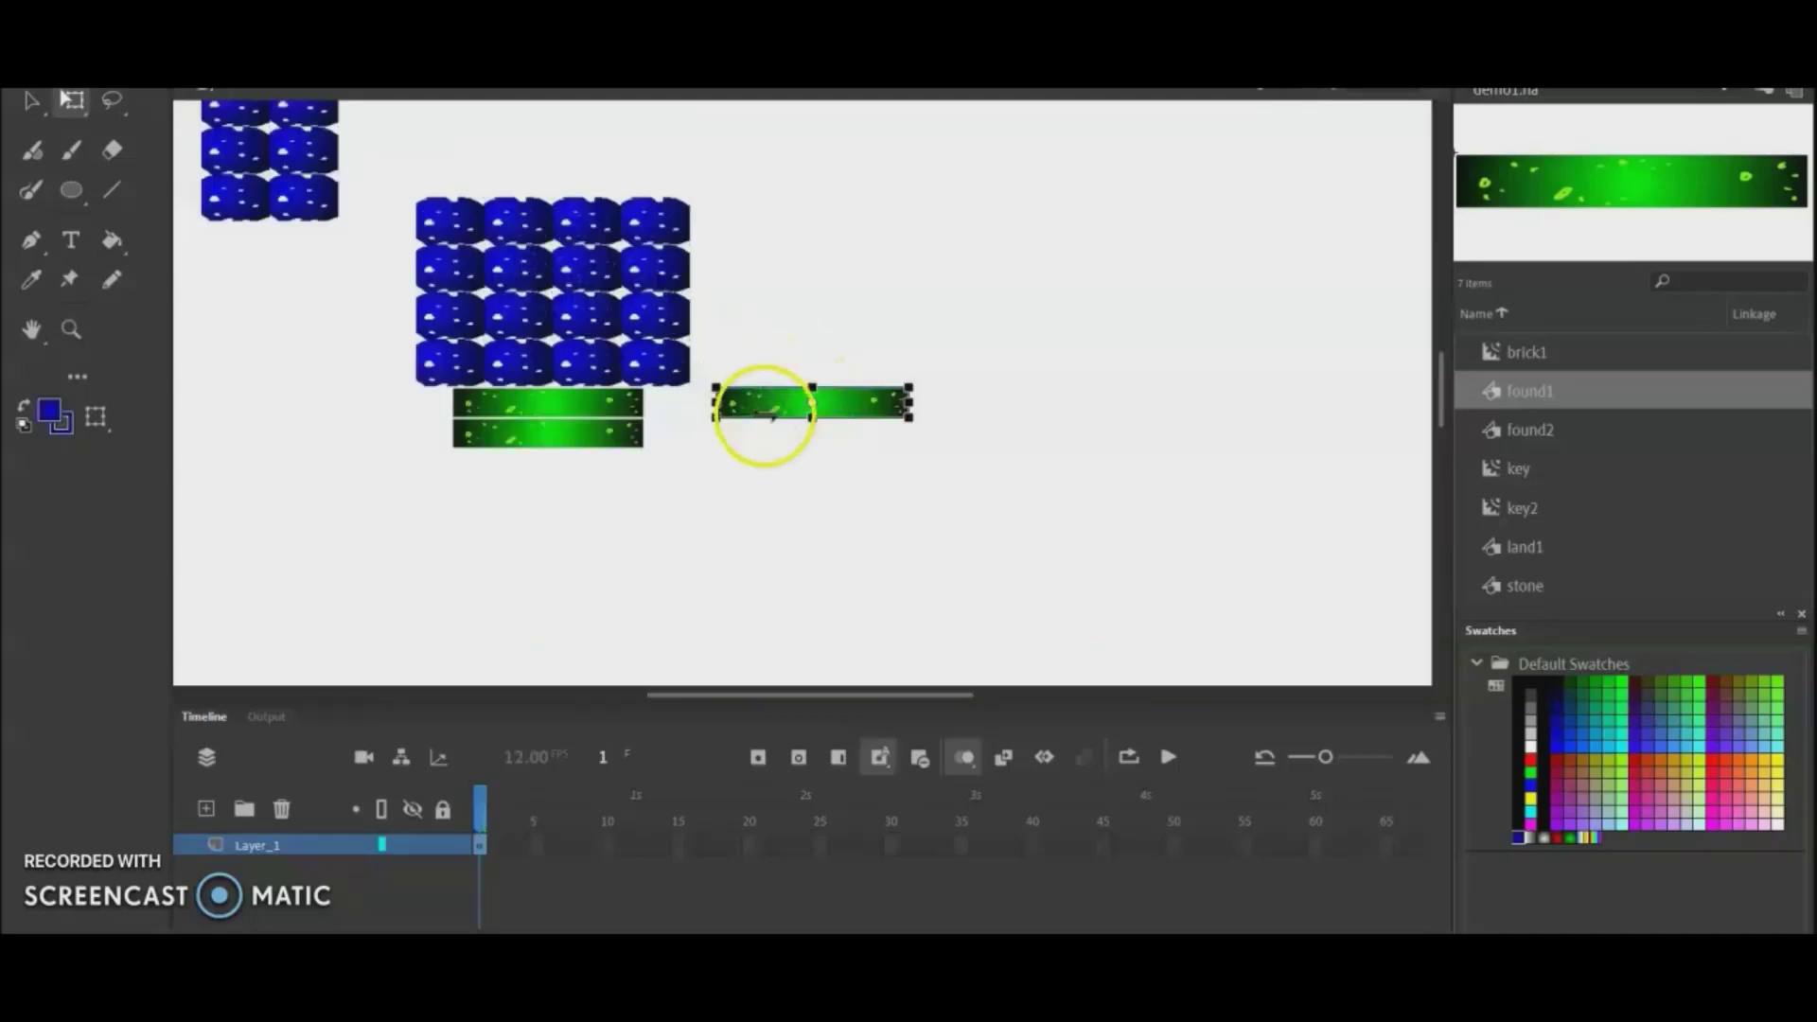
drag(770, 406, 511, 476)
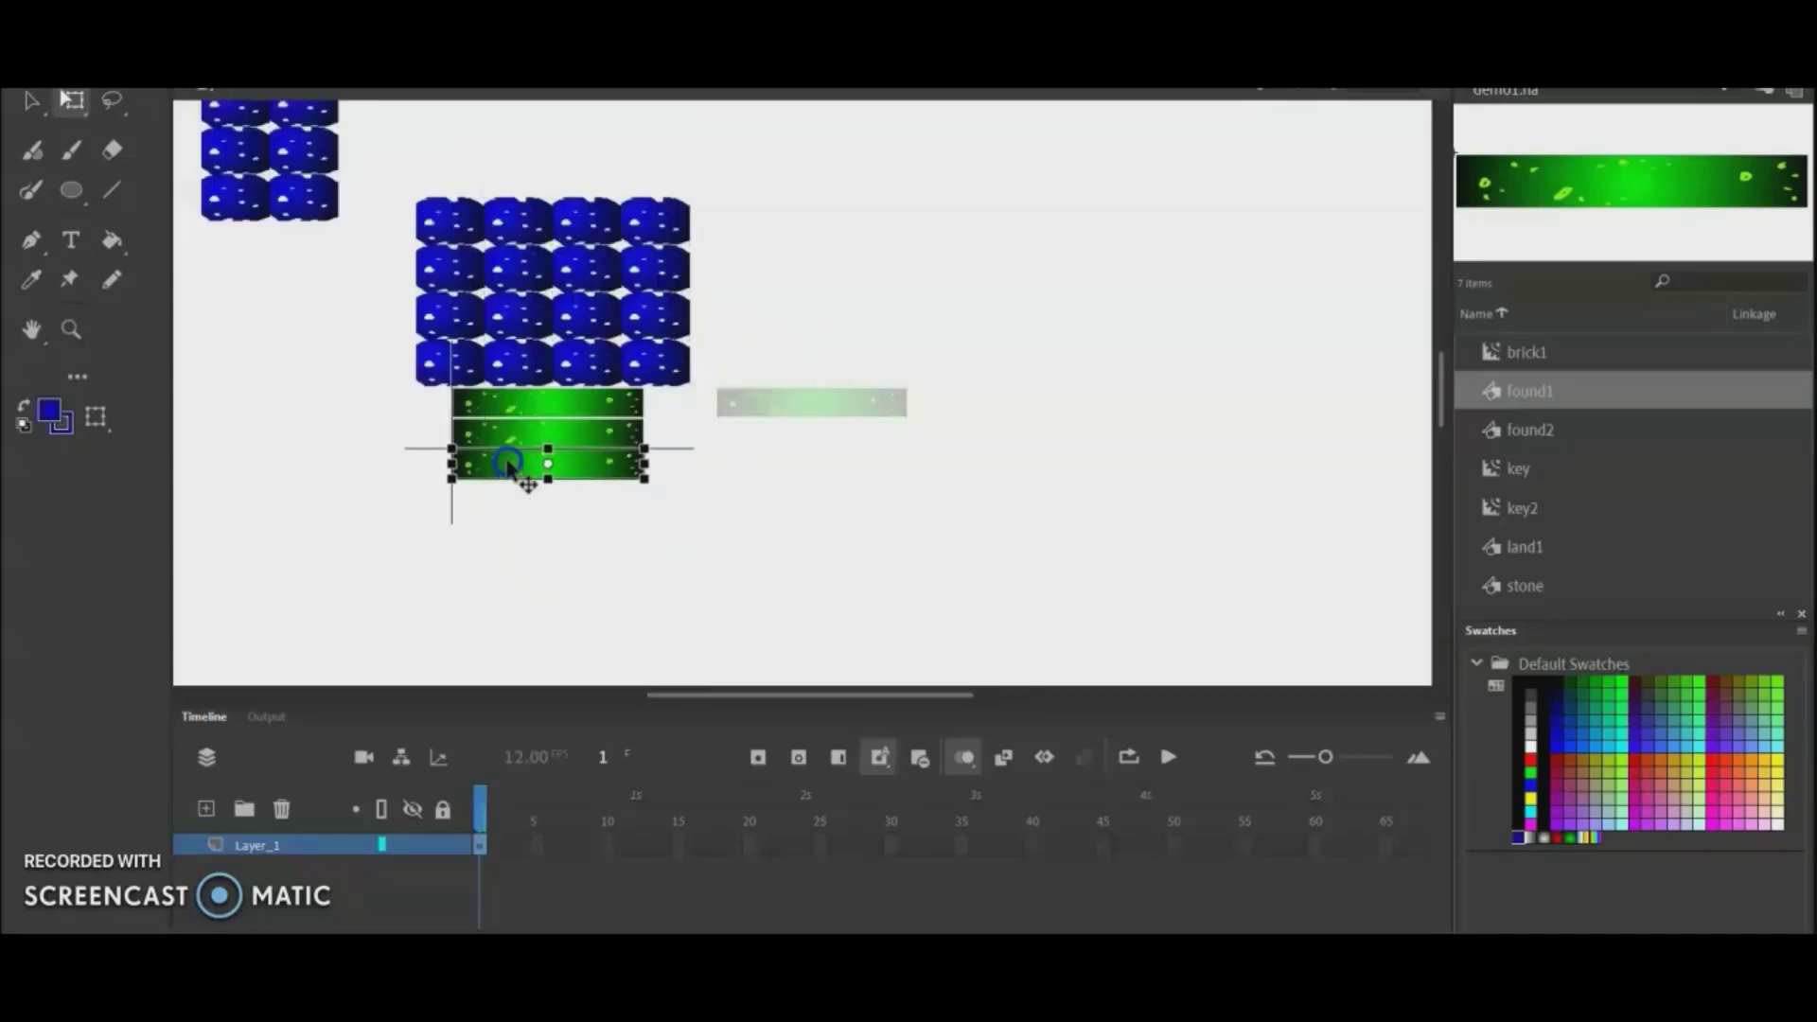
key(ctrl+v)
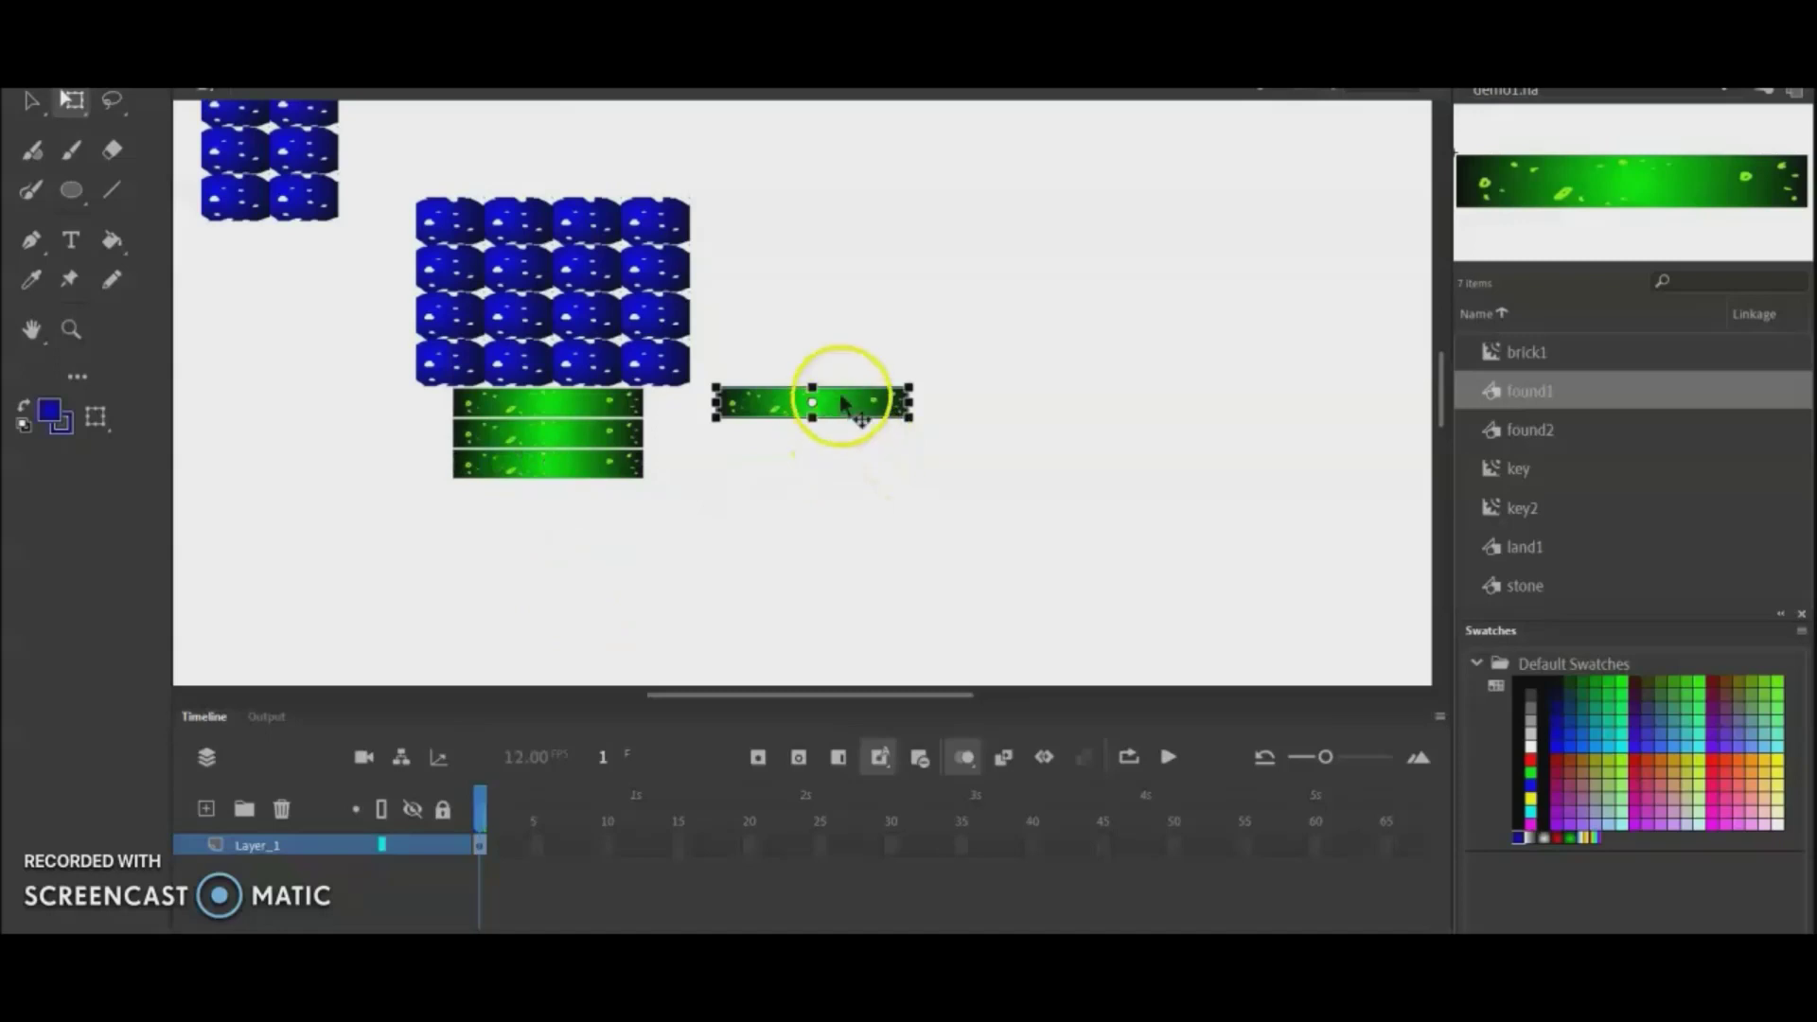
drag(845, 403, 582, 502)
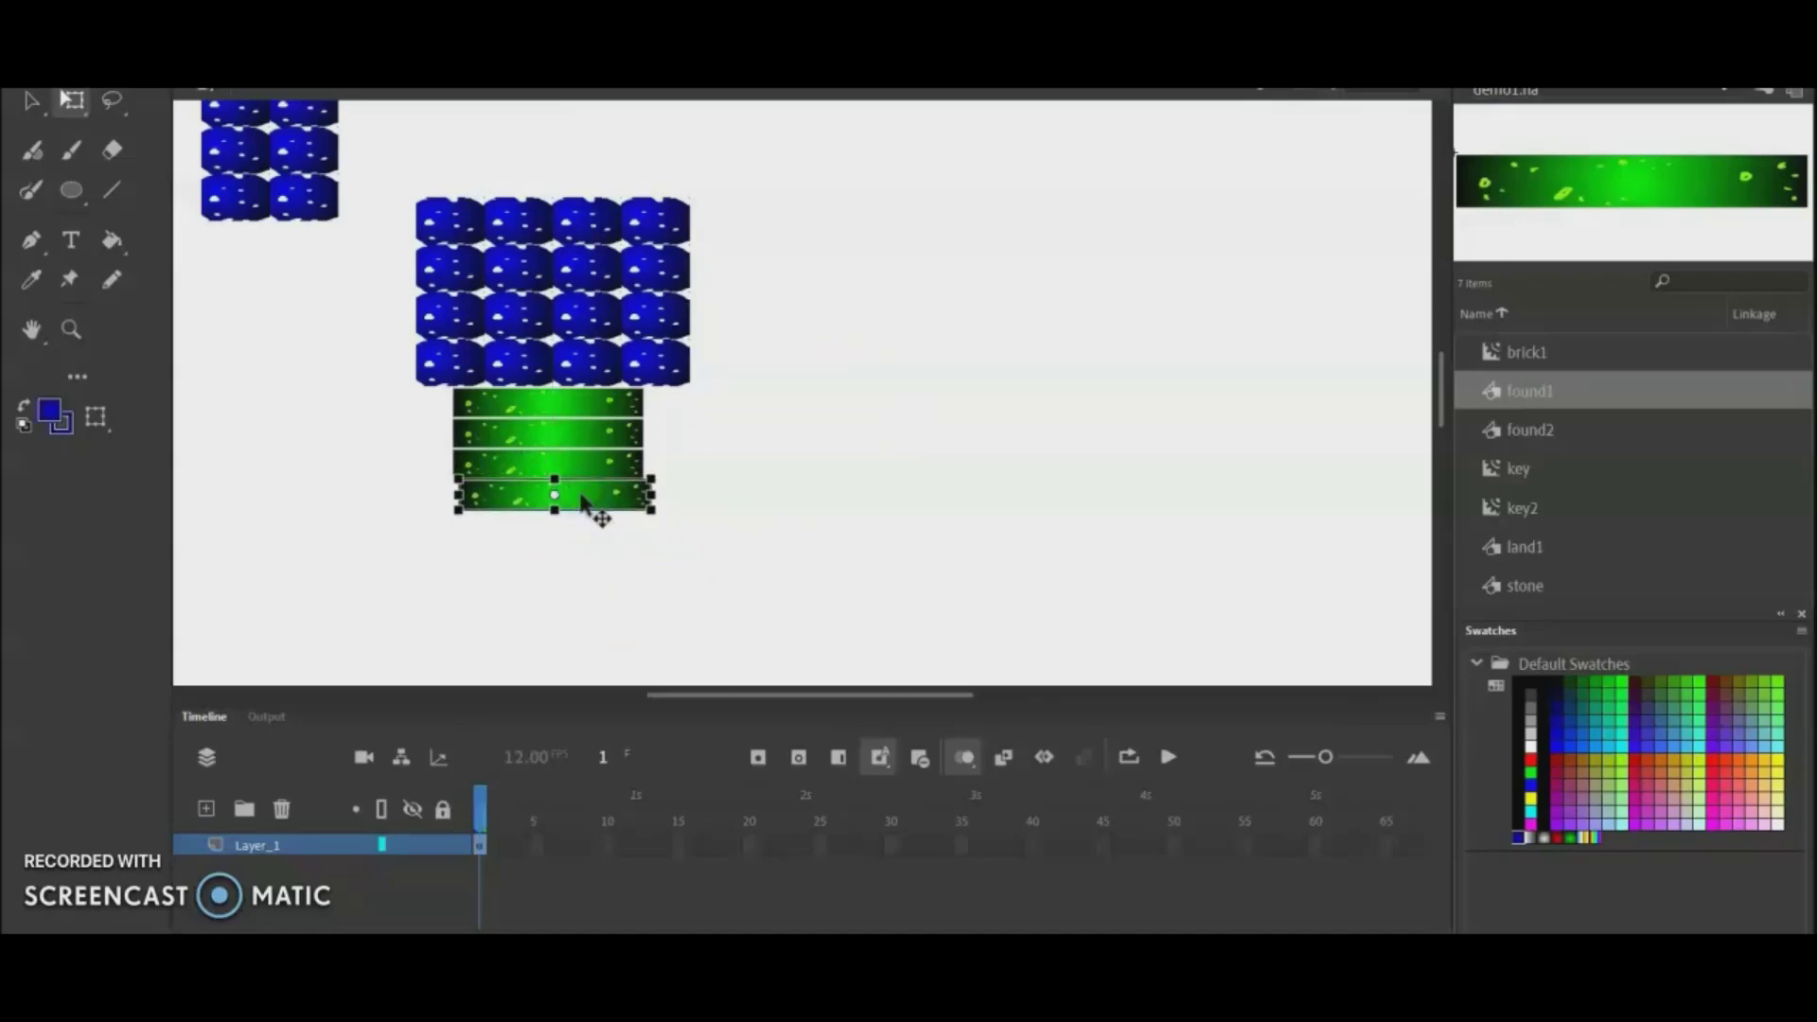
key(ctrl+v)
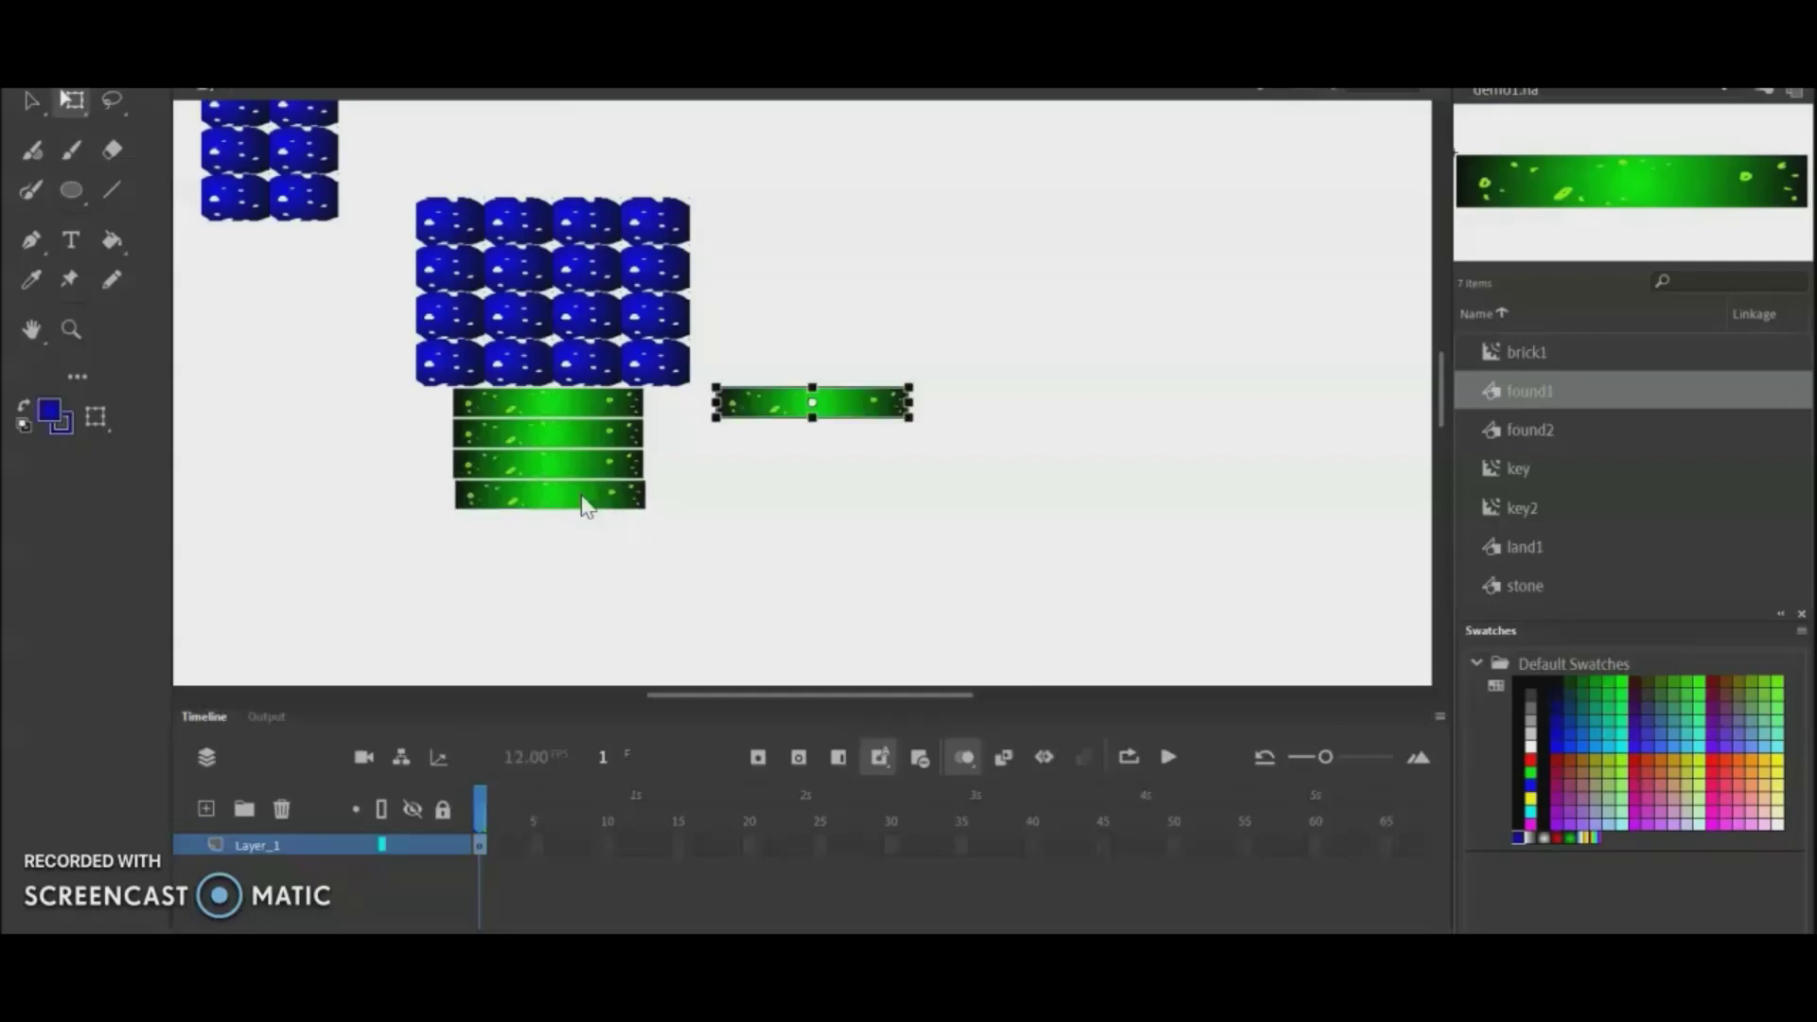
drag(791, 394, 535, 523)
click(757, 511)
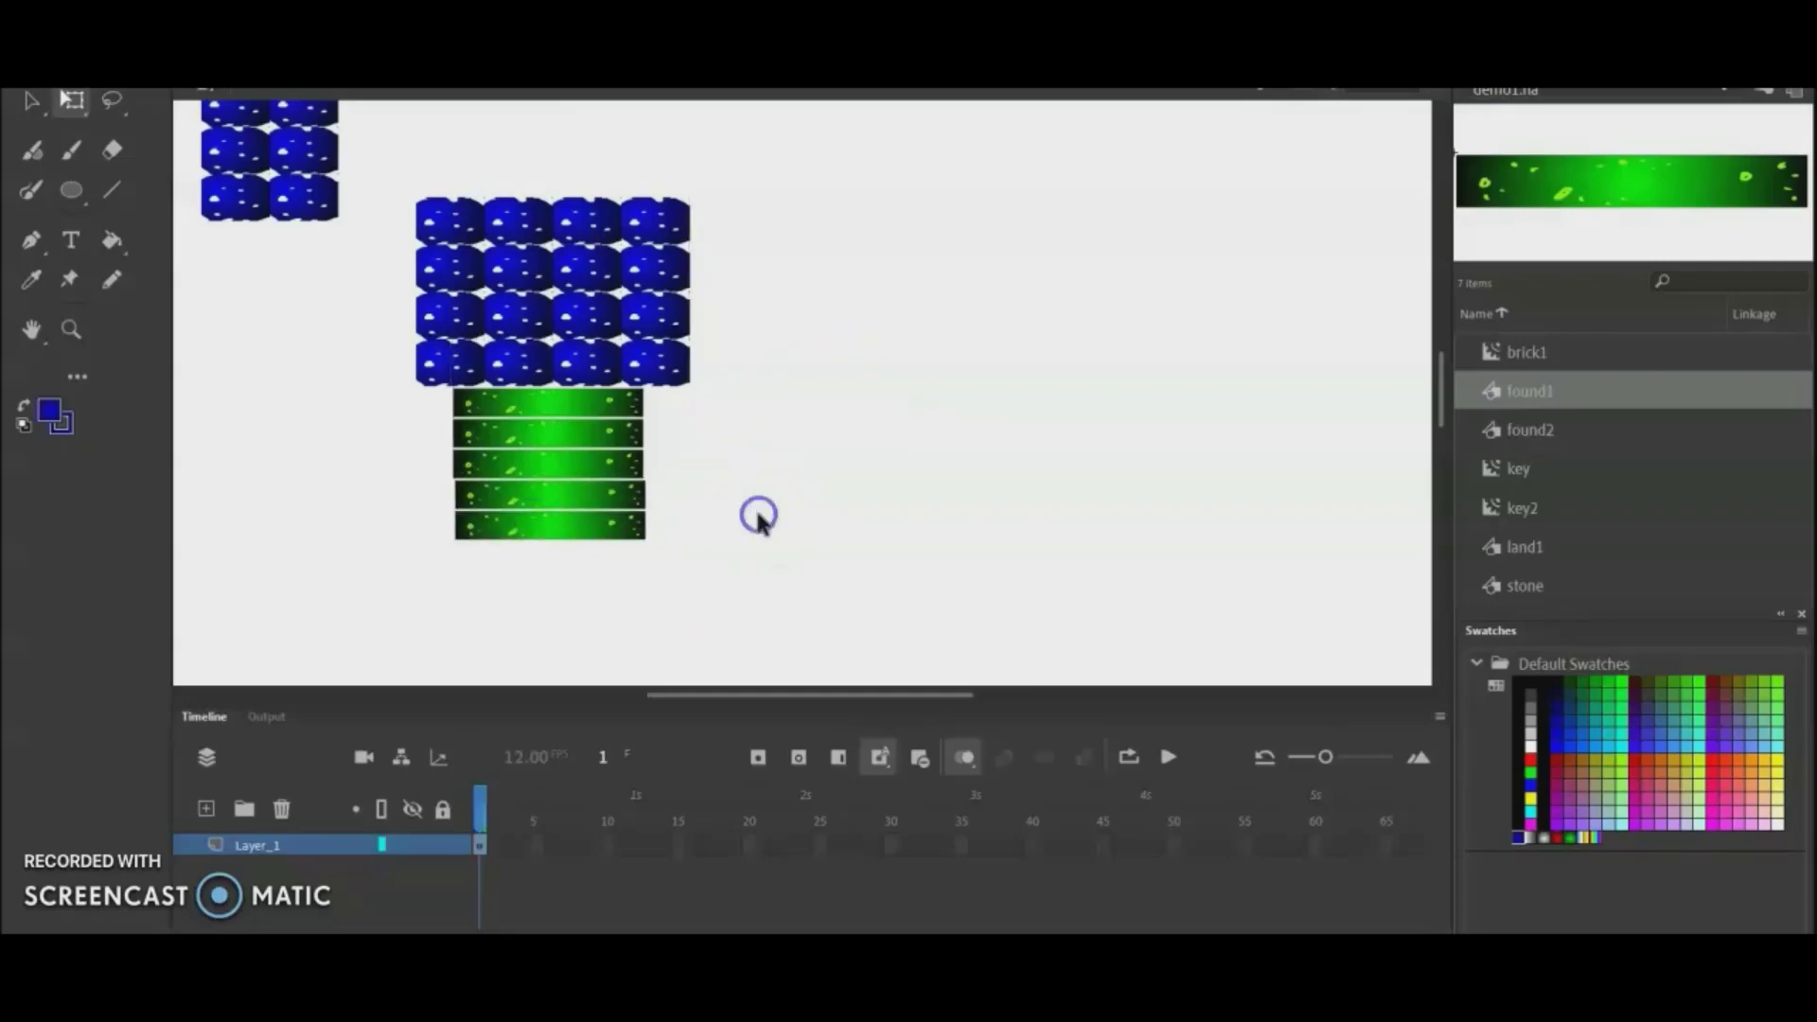
Step: Preview the library symbols, then place the red stone symbol to the right of the 4-by-4 brick block and scale it
key(ctrl+2)
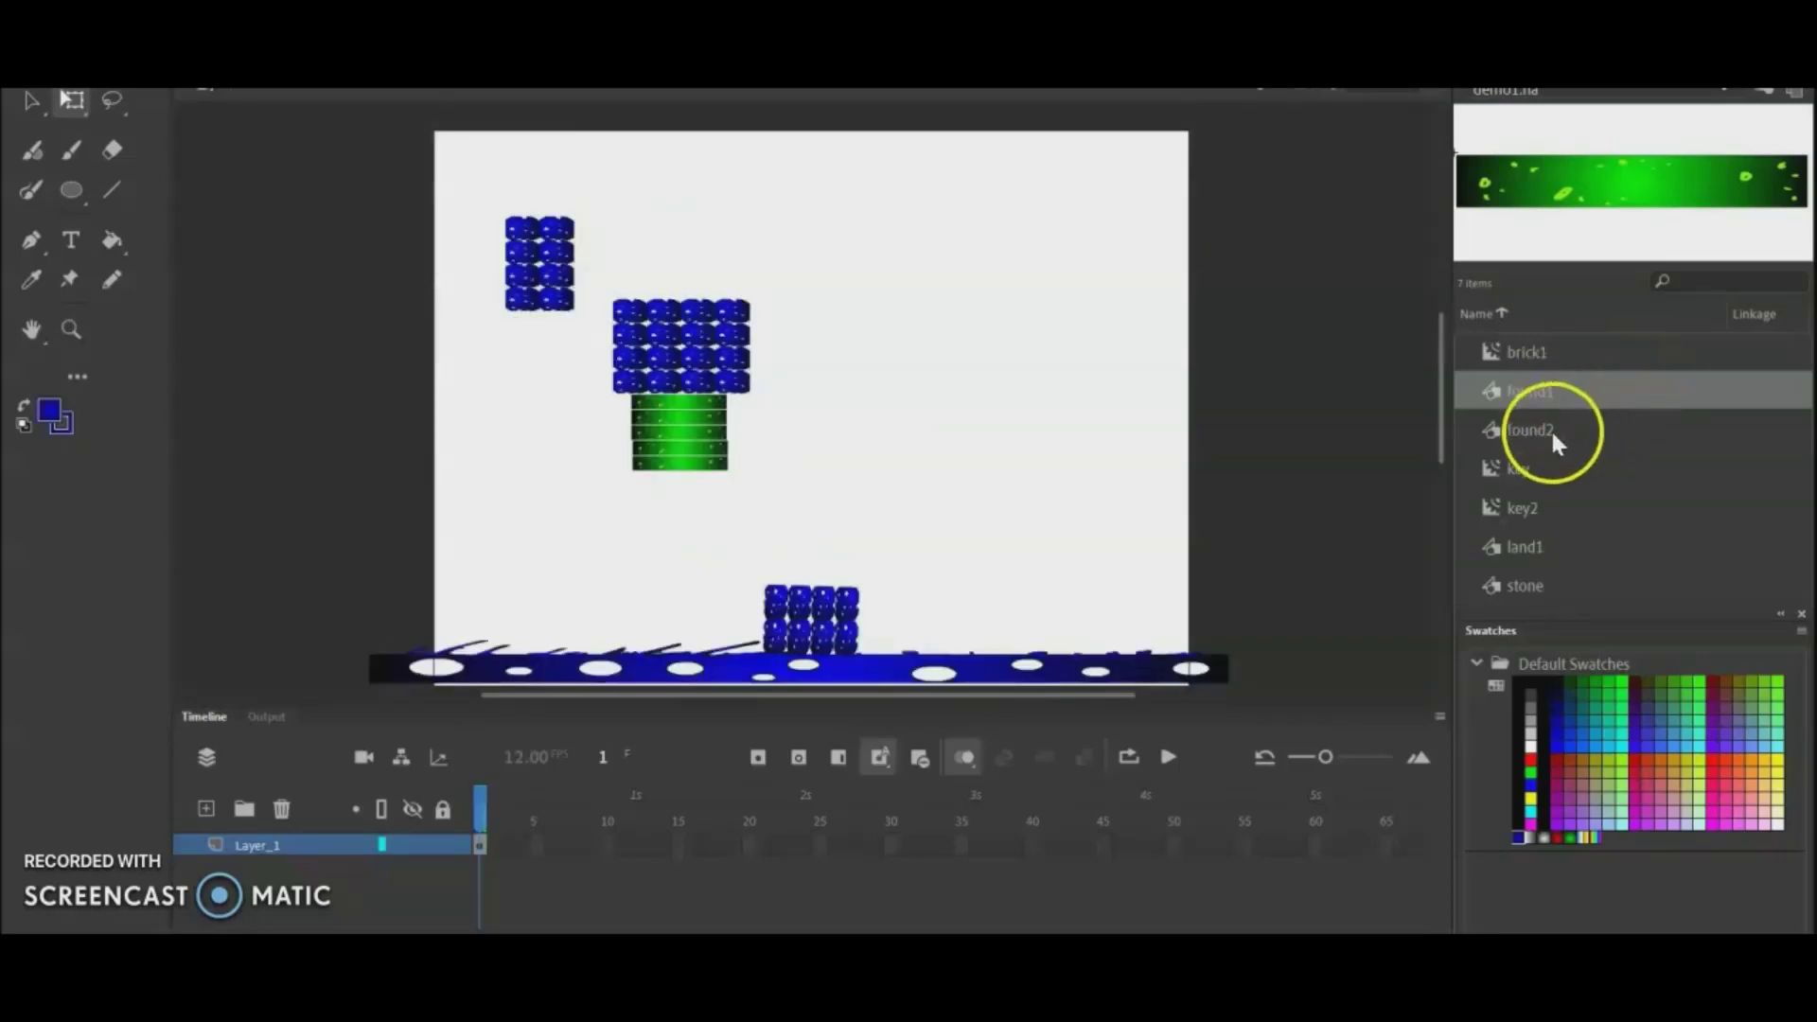
click(1526, 507)
click(1520, 350)
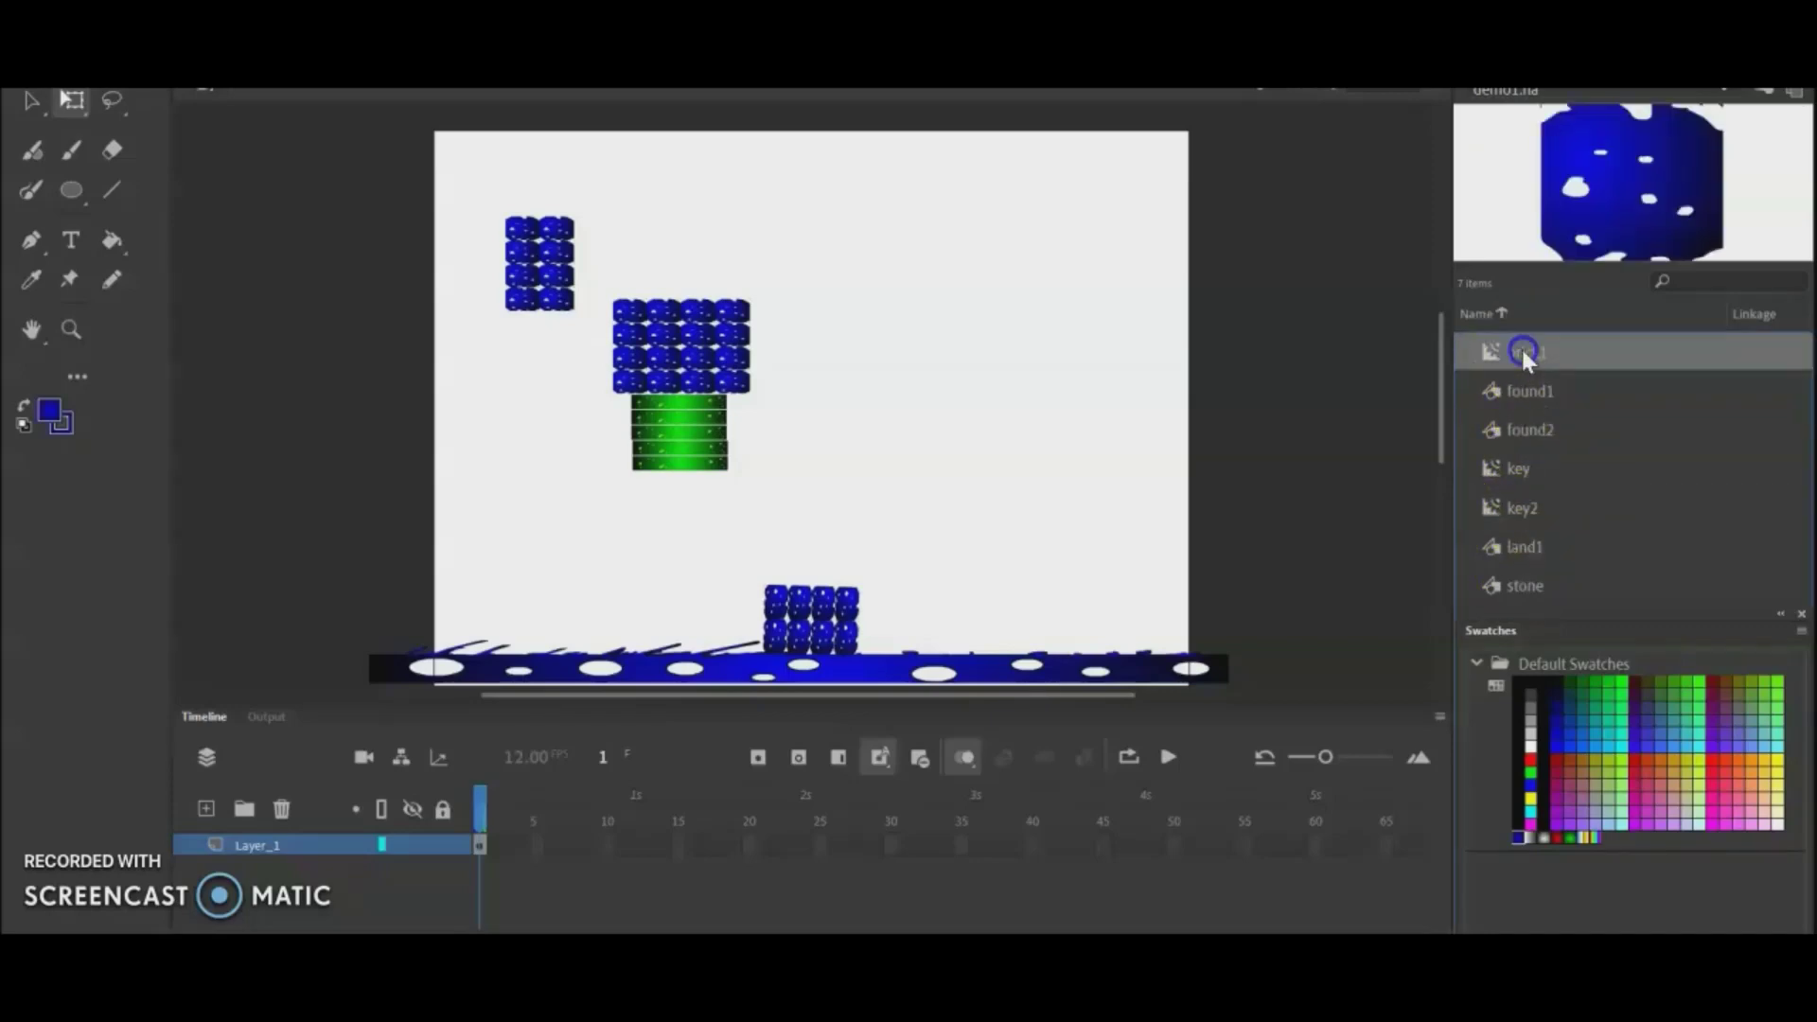
click(1525, 390)
click(1526, 432)
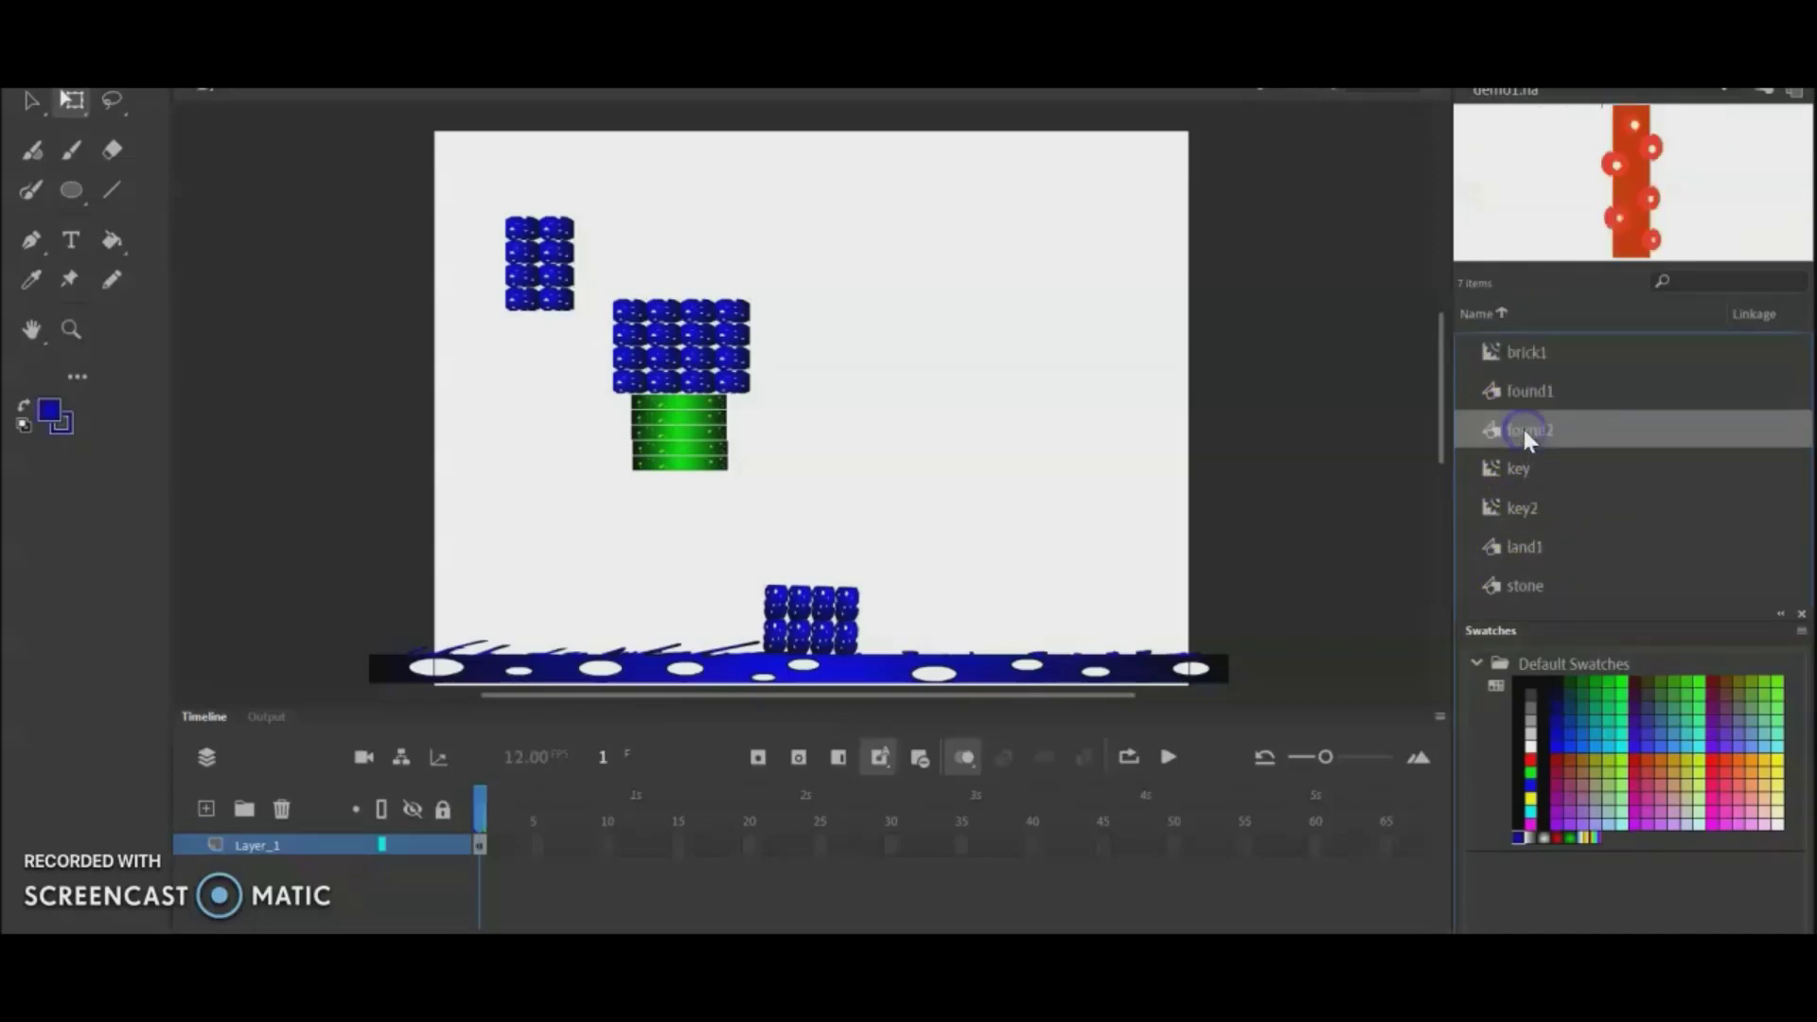
click(1520, 587)
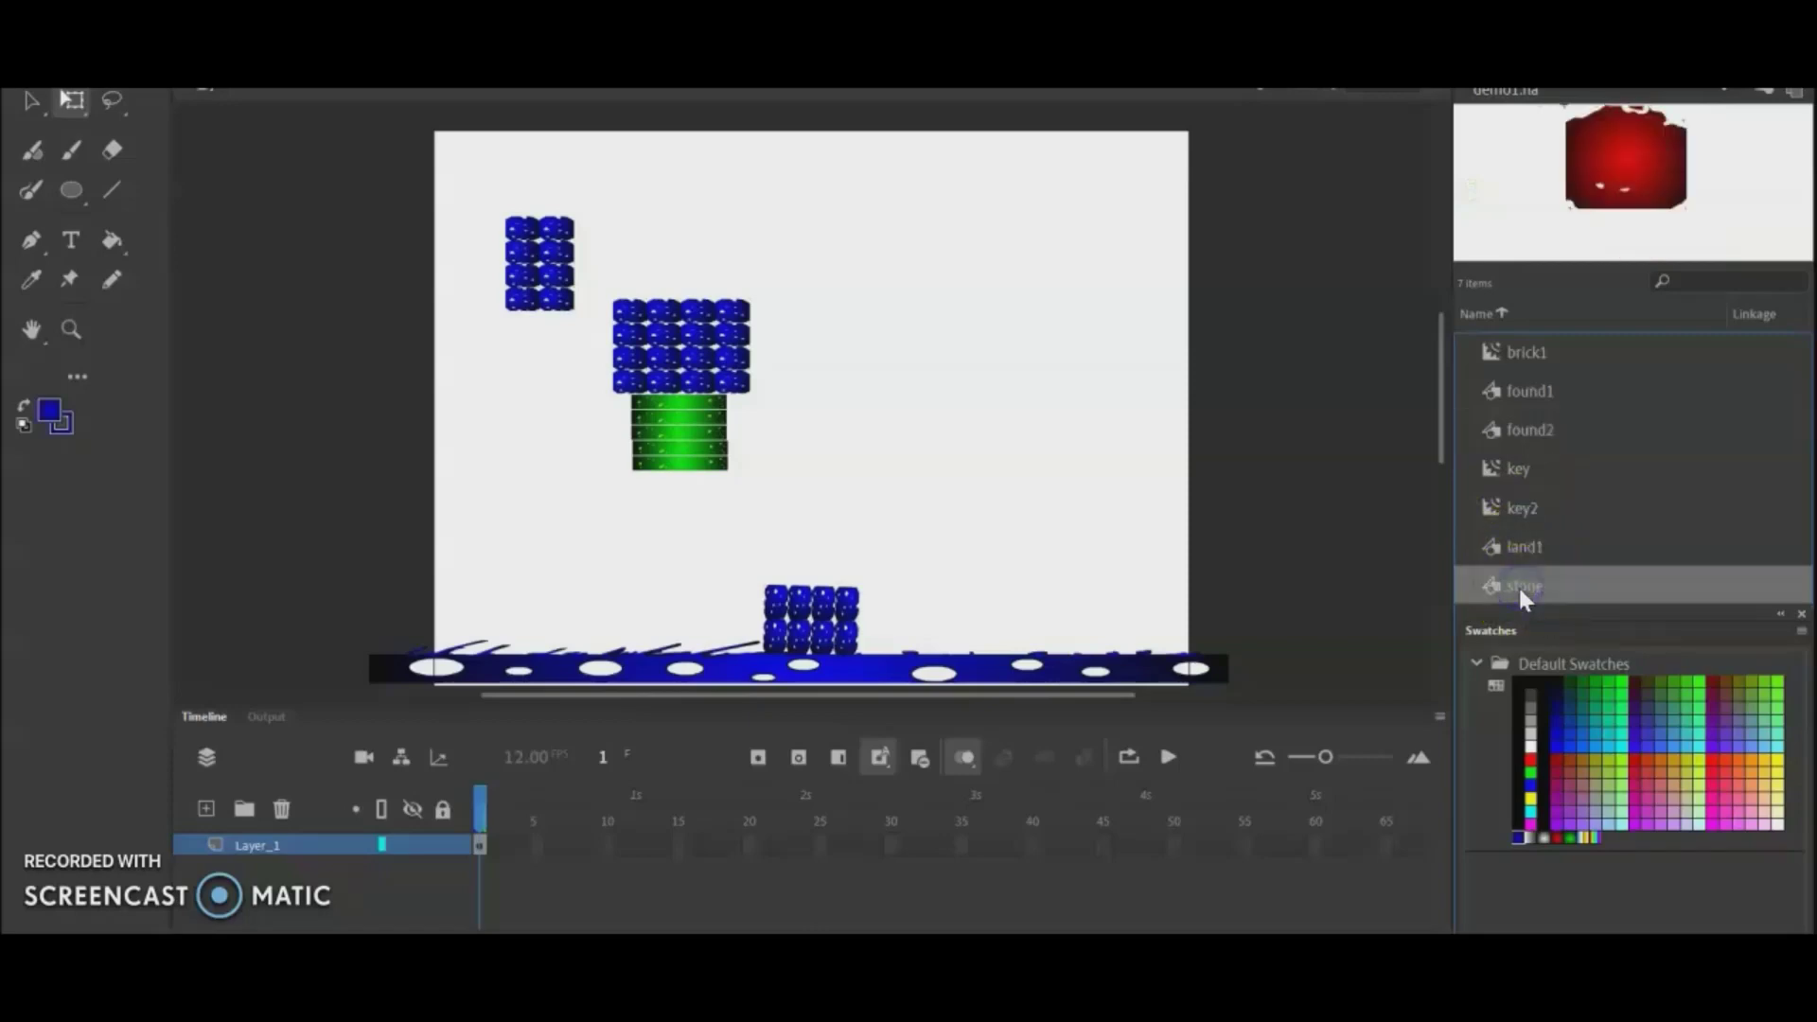
drag(940, 417, 832, 419)
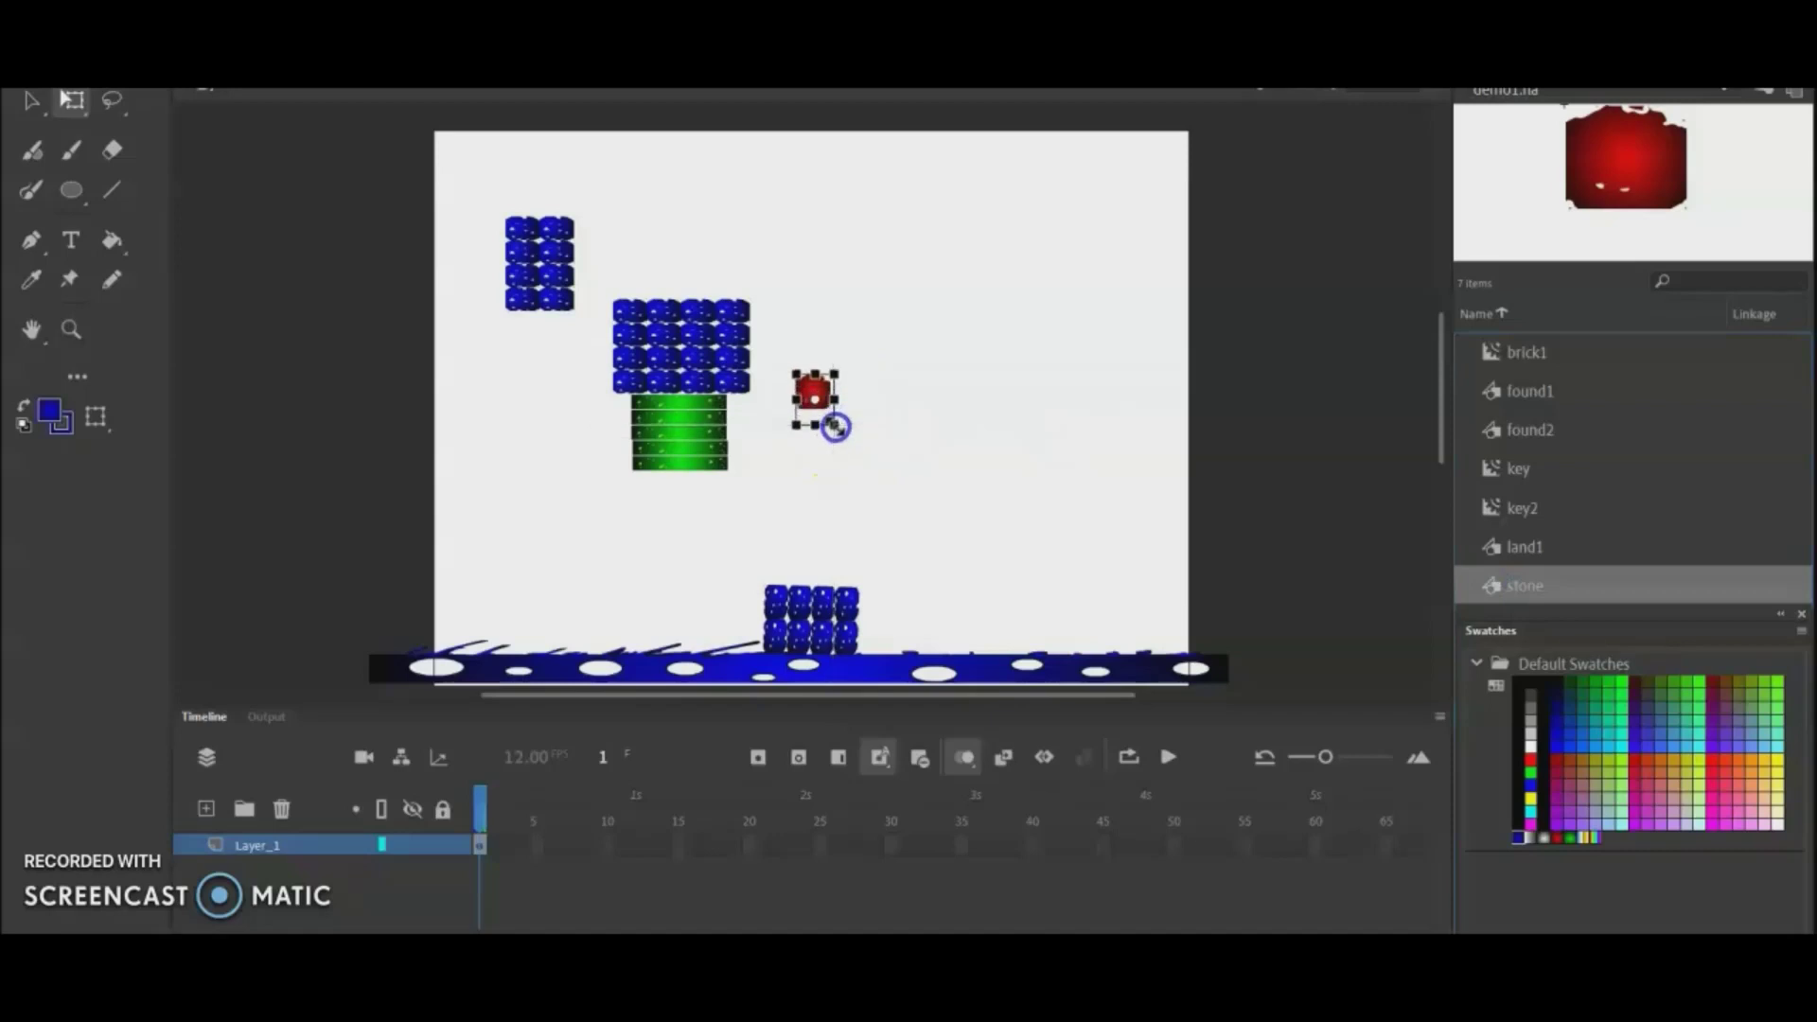
Step: Shrink the red stone slightly from its upper-left corner with Free Transform
click(928, 458)
key(ctrl+=)
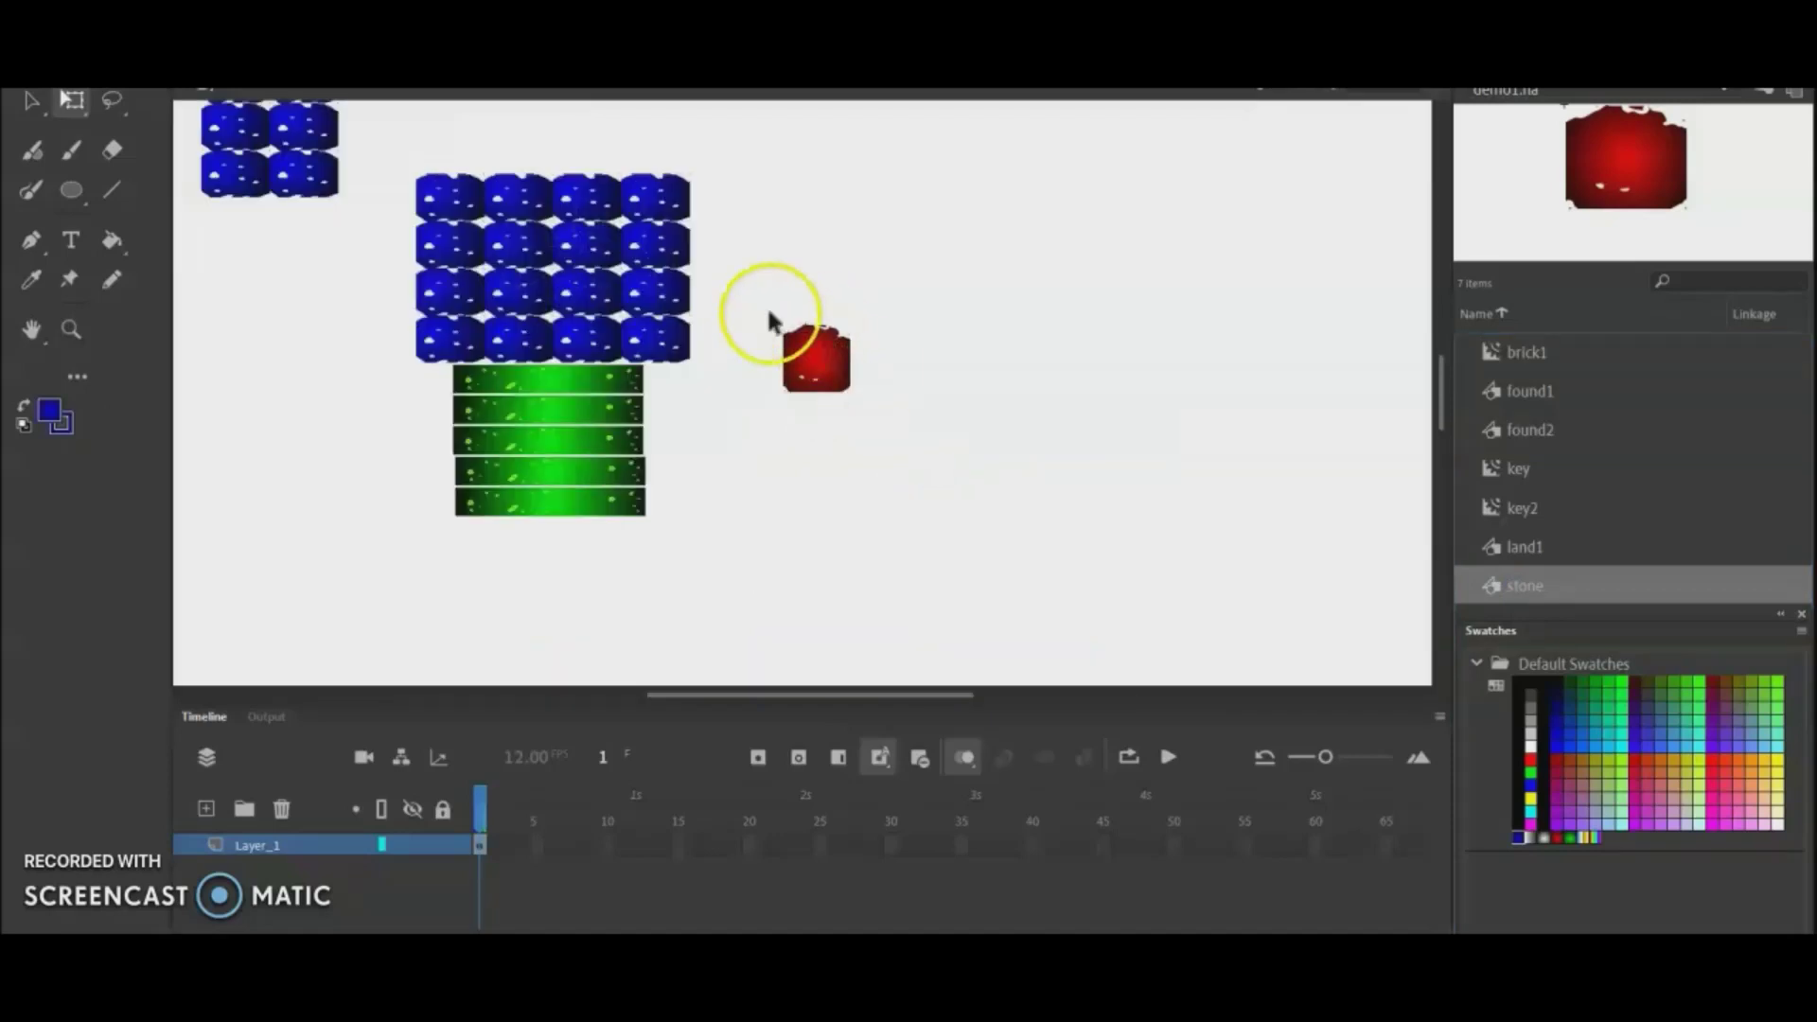
click(799, 345)
drag(771, 315, 781, 331)
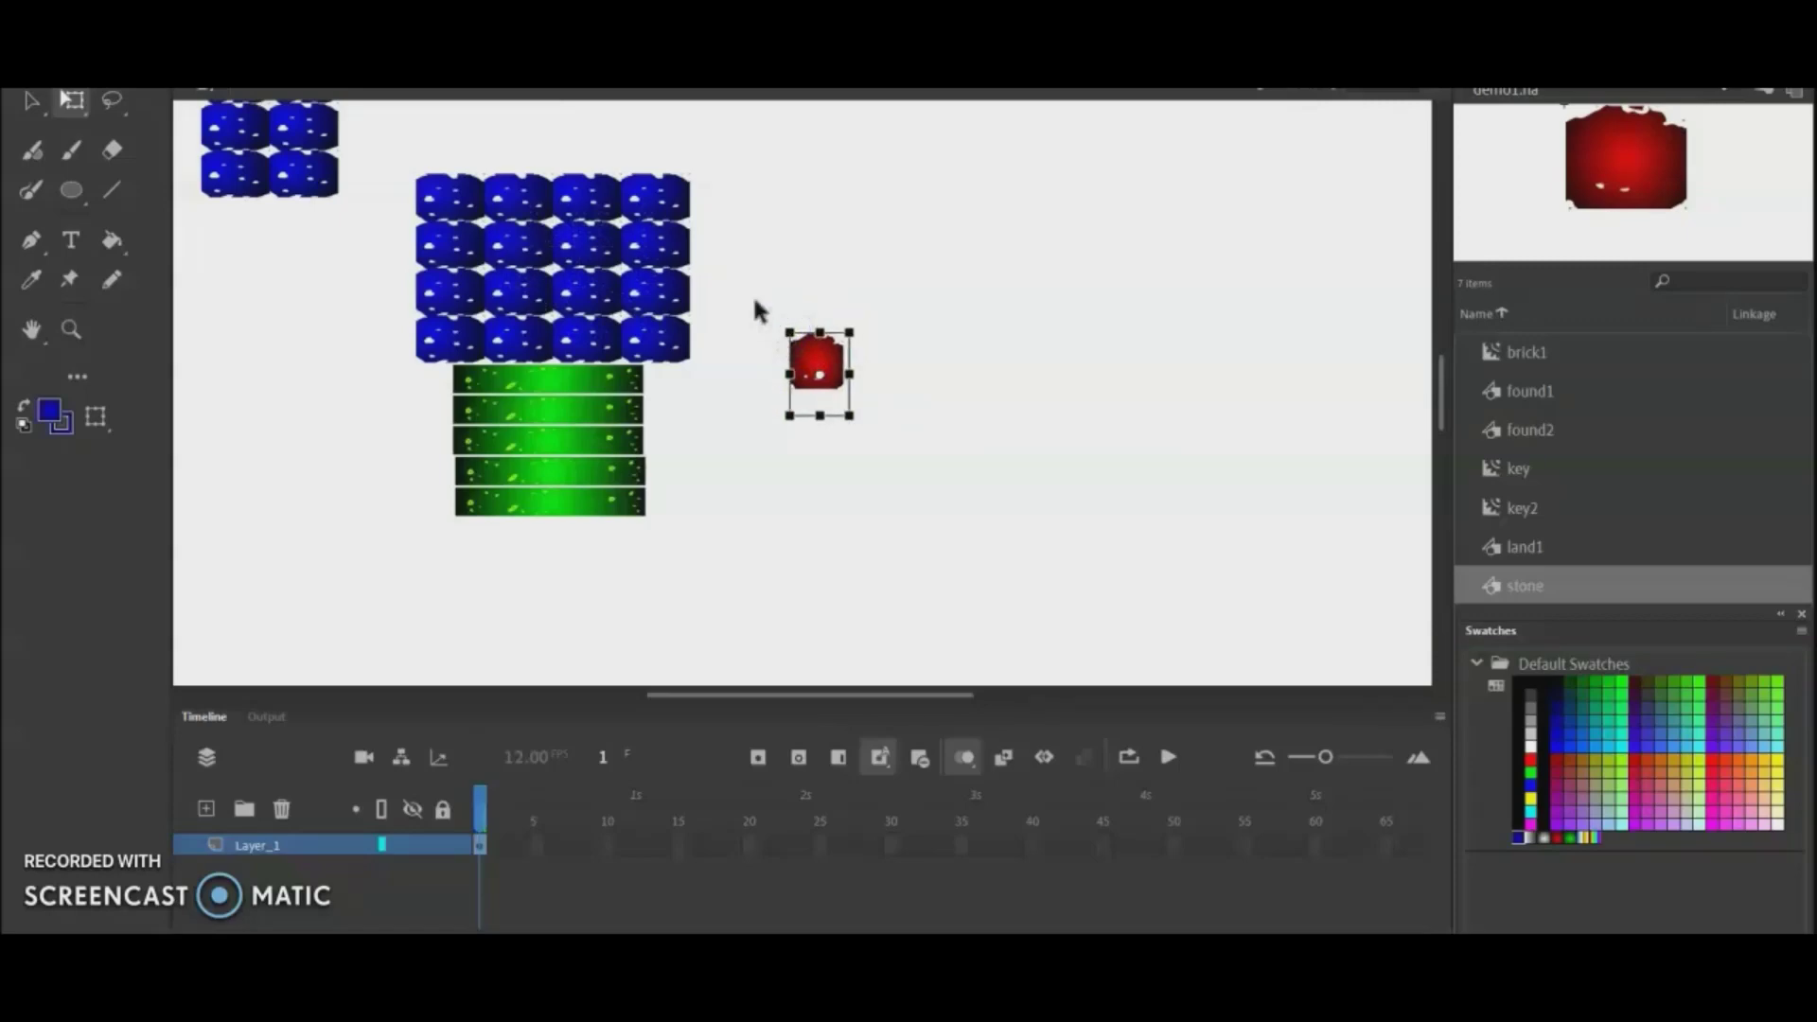
Step: Duplicate the red stone, set the copy against the original's right side, and nudge it up into line
key(ctrl+d)
click(1036, 494)
drag(805, 390, 859, 381)
key(Up)
key(Up)
key(Up)
key(Up)
key(Up)
key(Up)
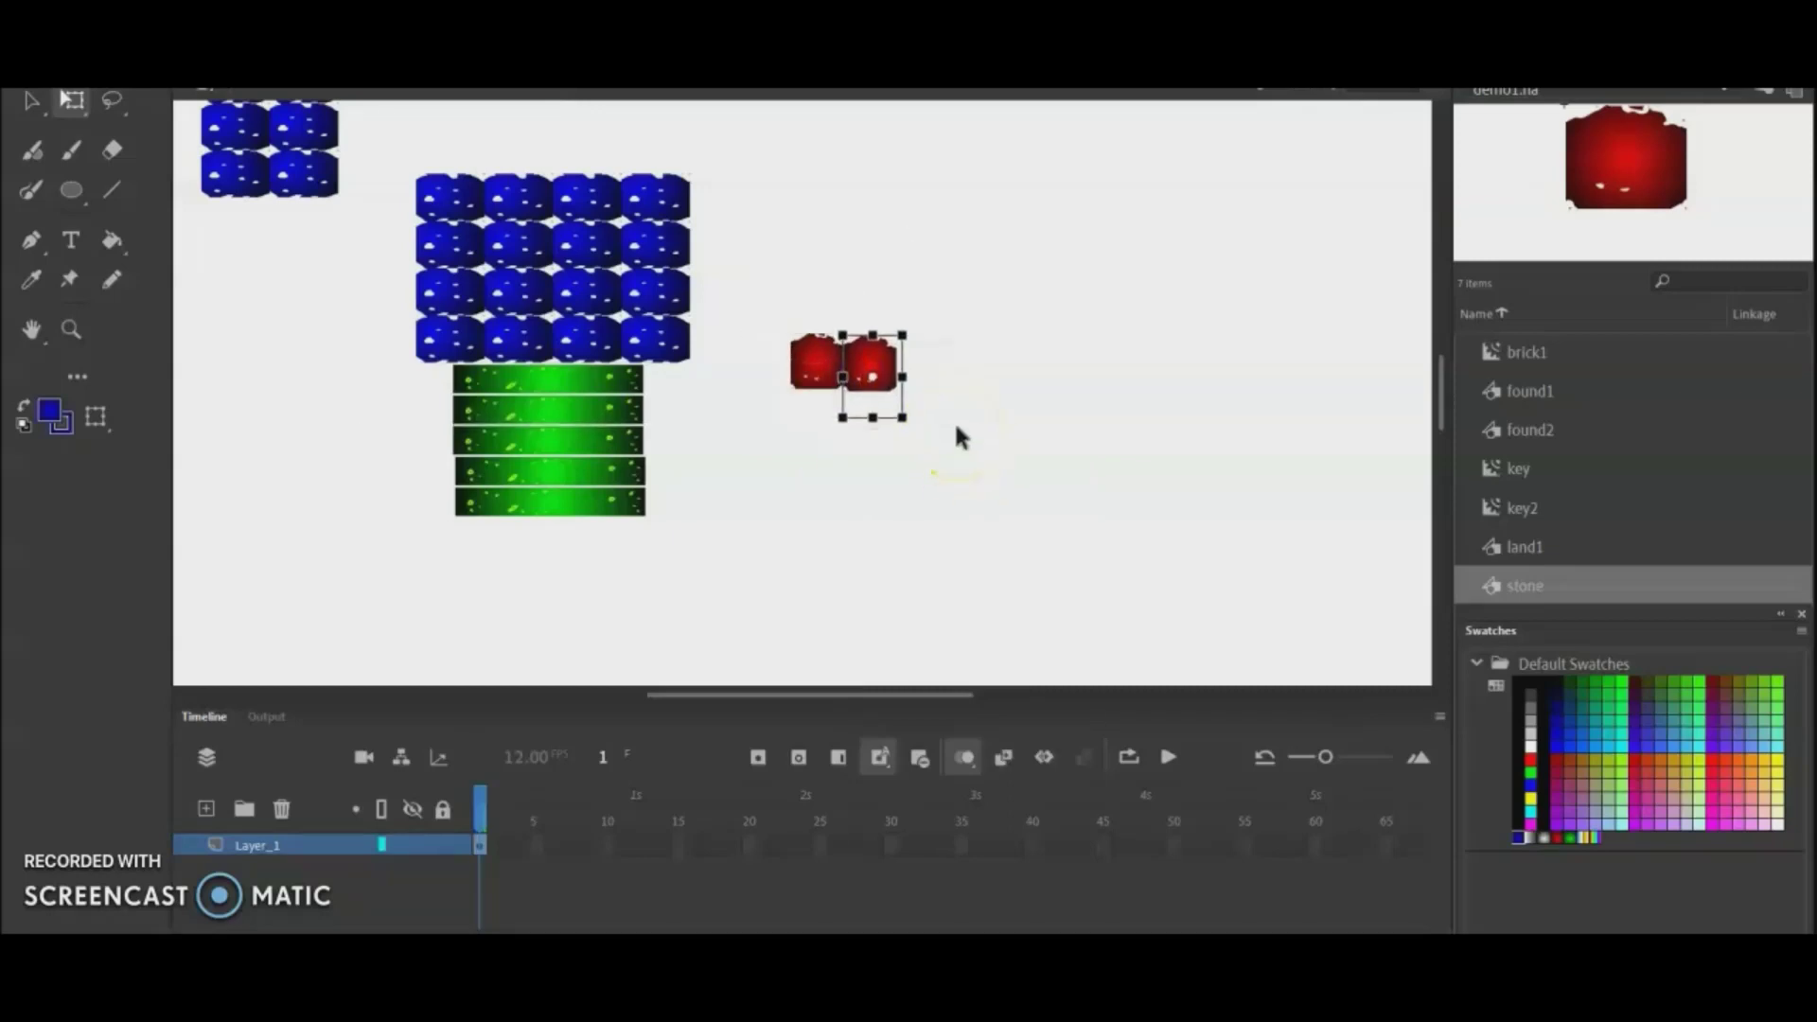
Step: Paste two more red stones to extend the row to four, nudging the last one up into line
click(1071, 392)
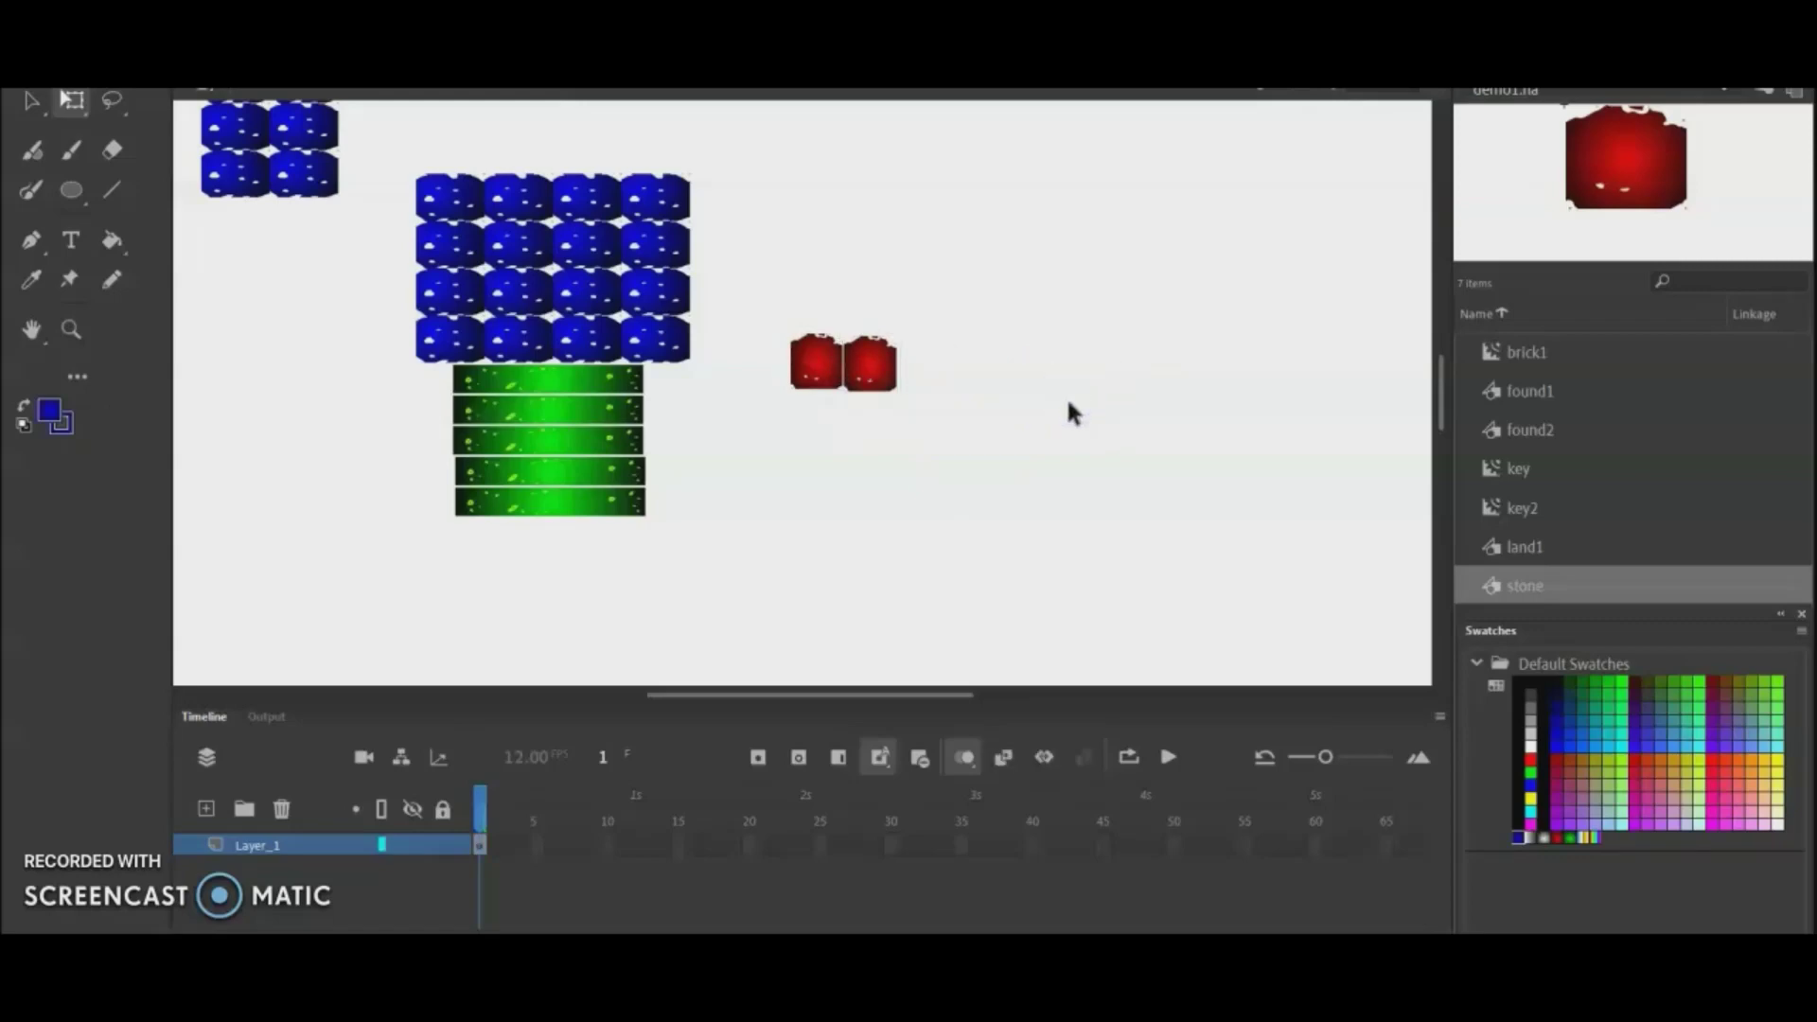
key(ctrl+v)
drag(812, 379, 924, 364)
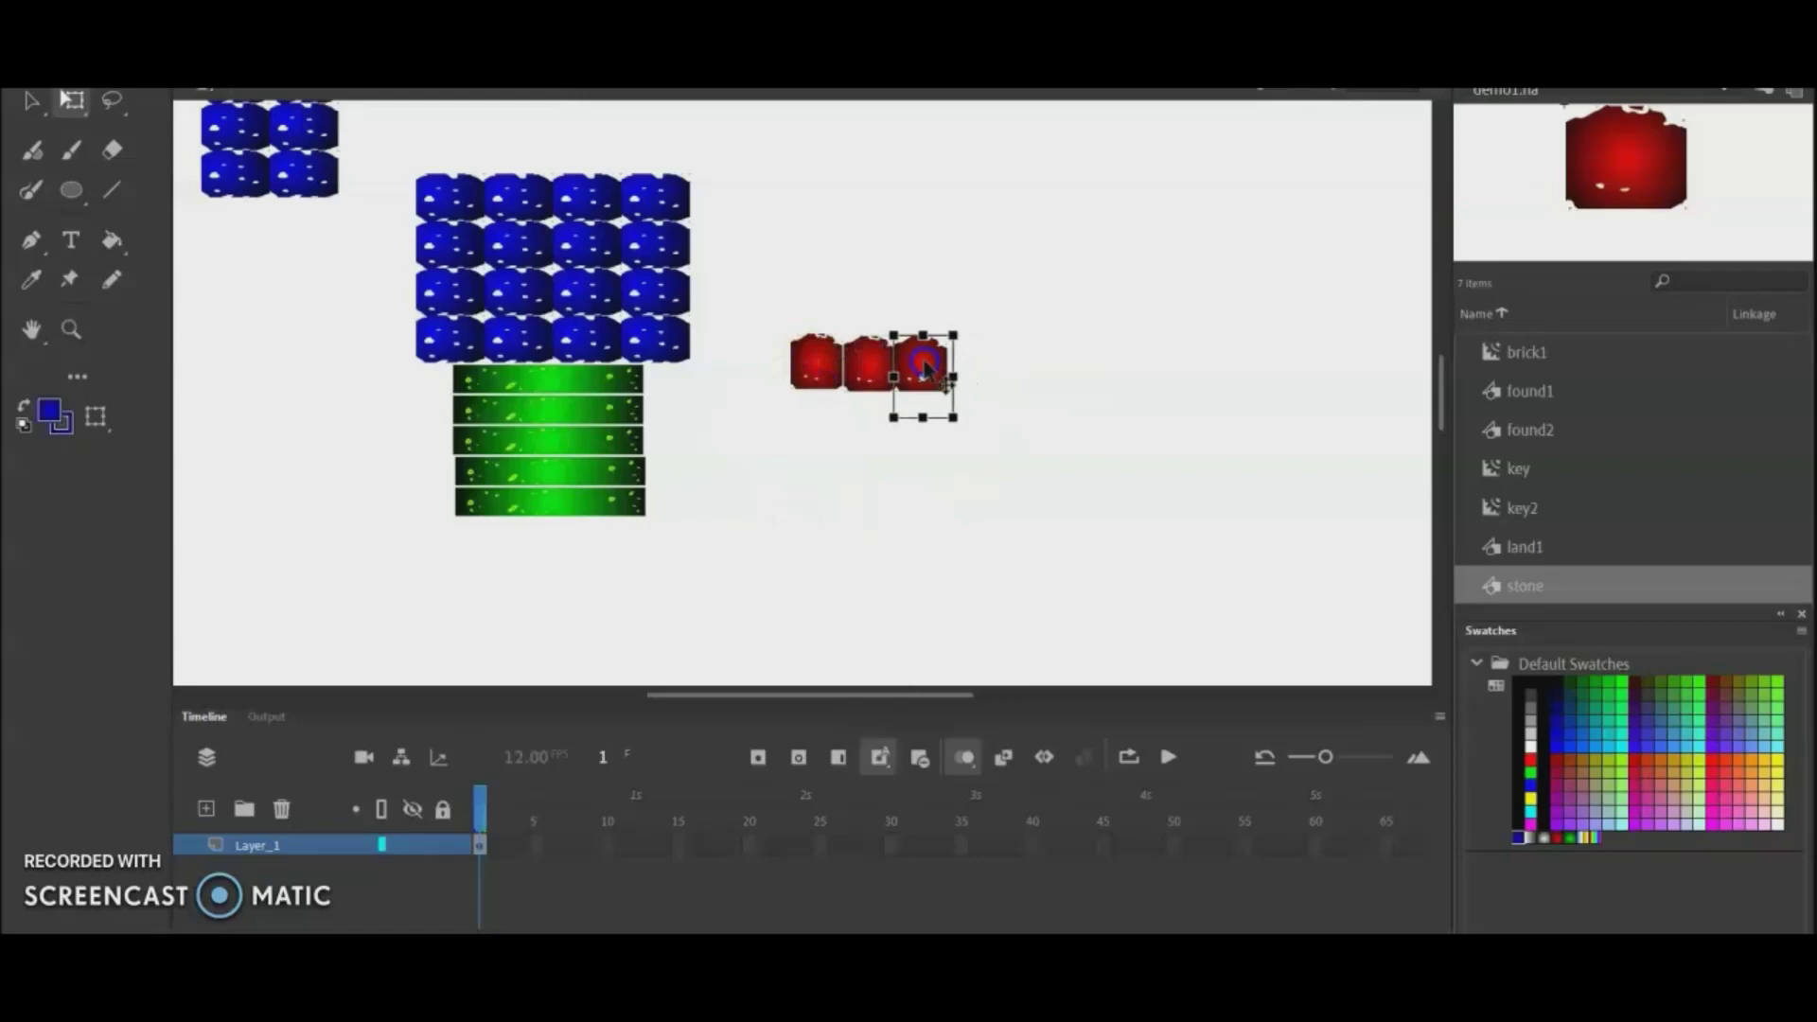
click(1180, 448)
key(ctrl+v)
drag(864, 426, 989, 374)
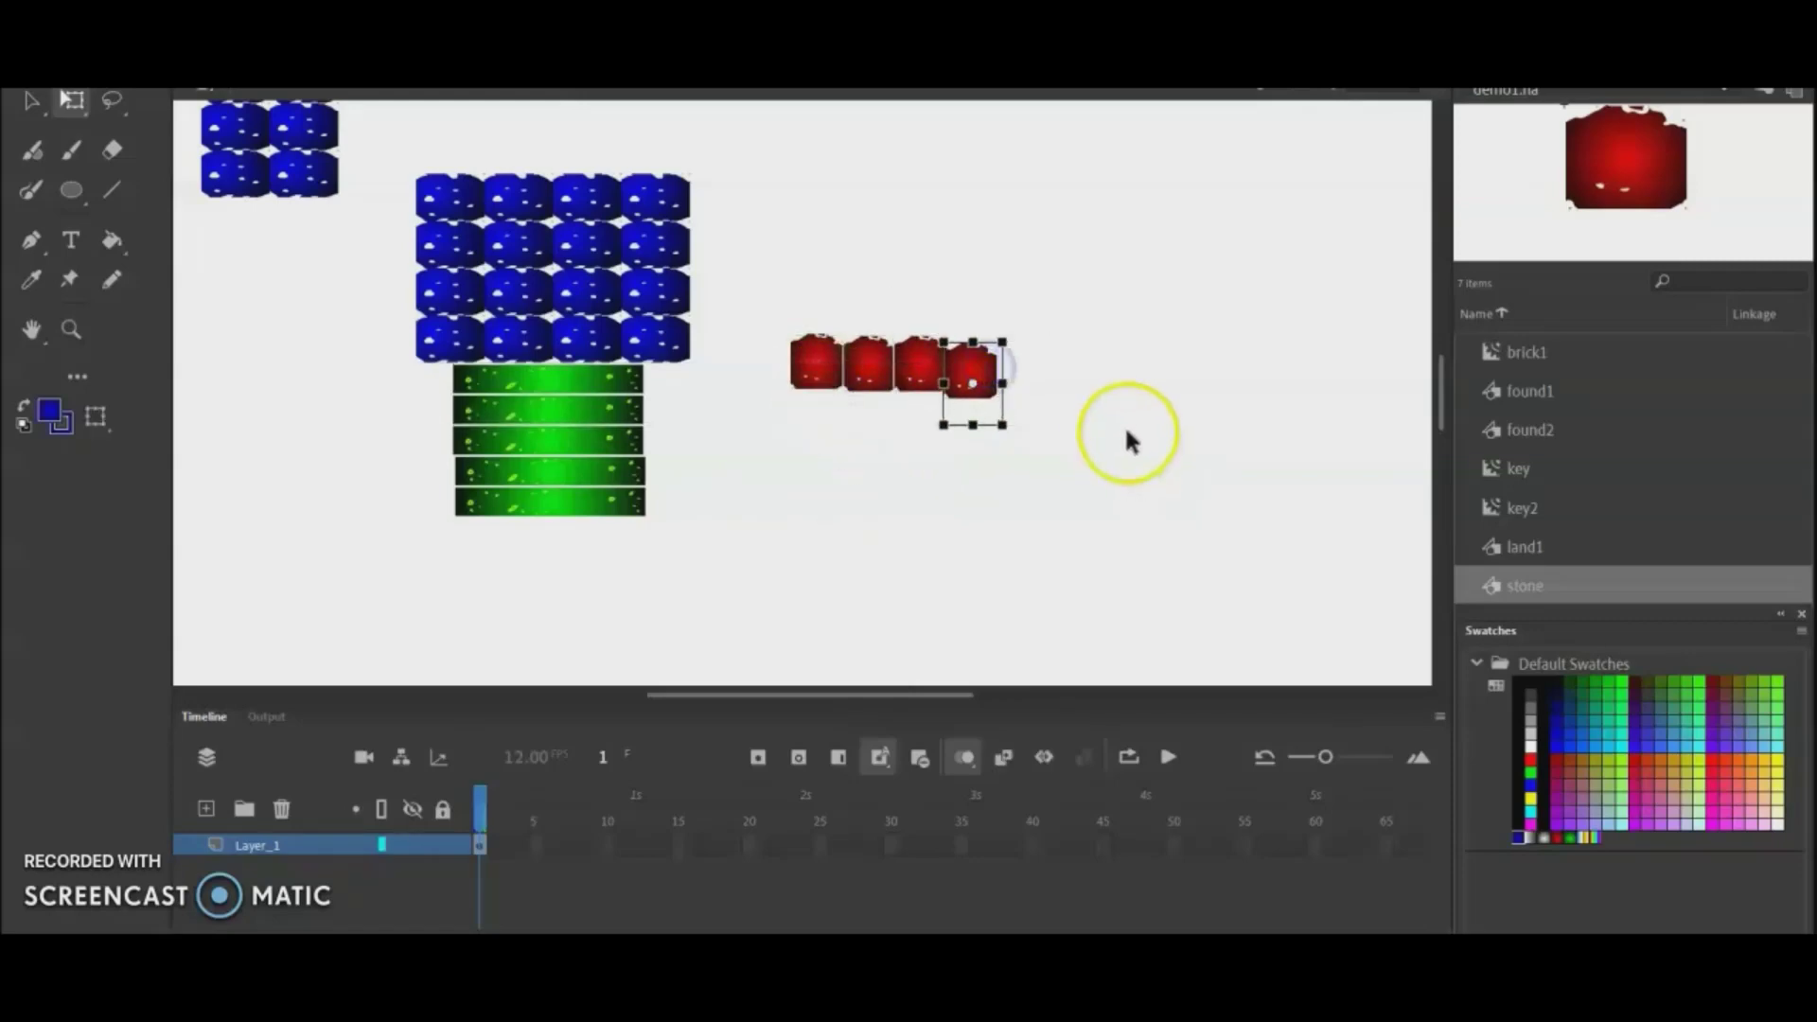
key(Up)
key(Up)
key(Up)
key(Up)
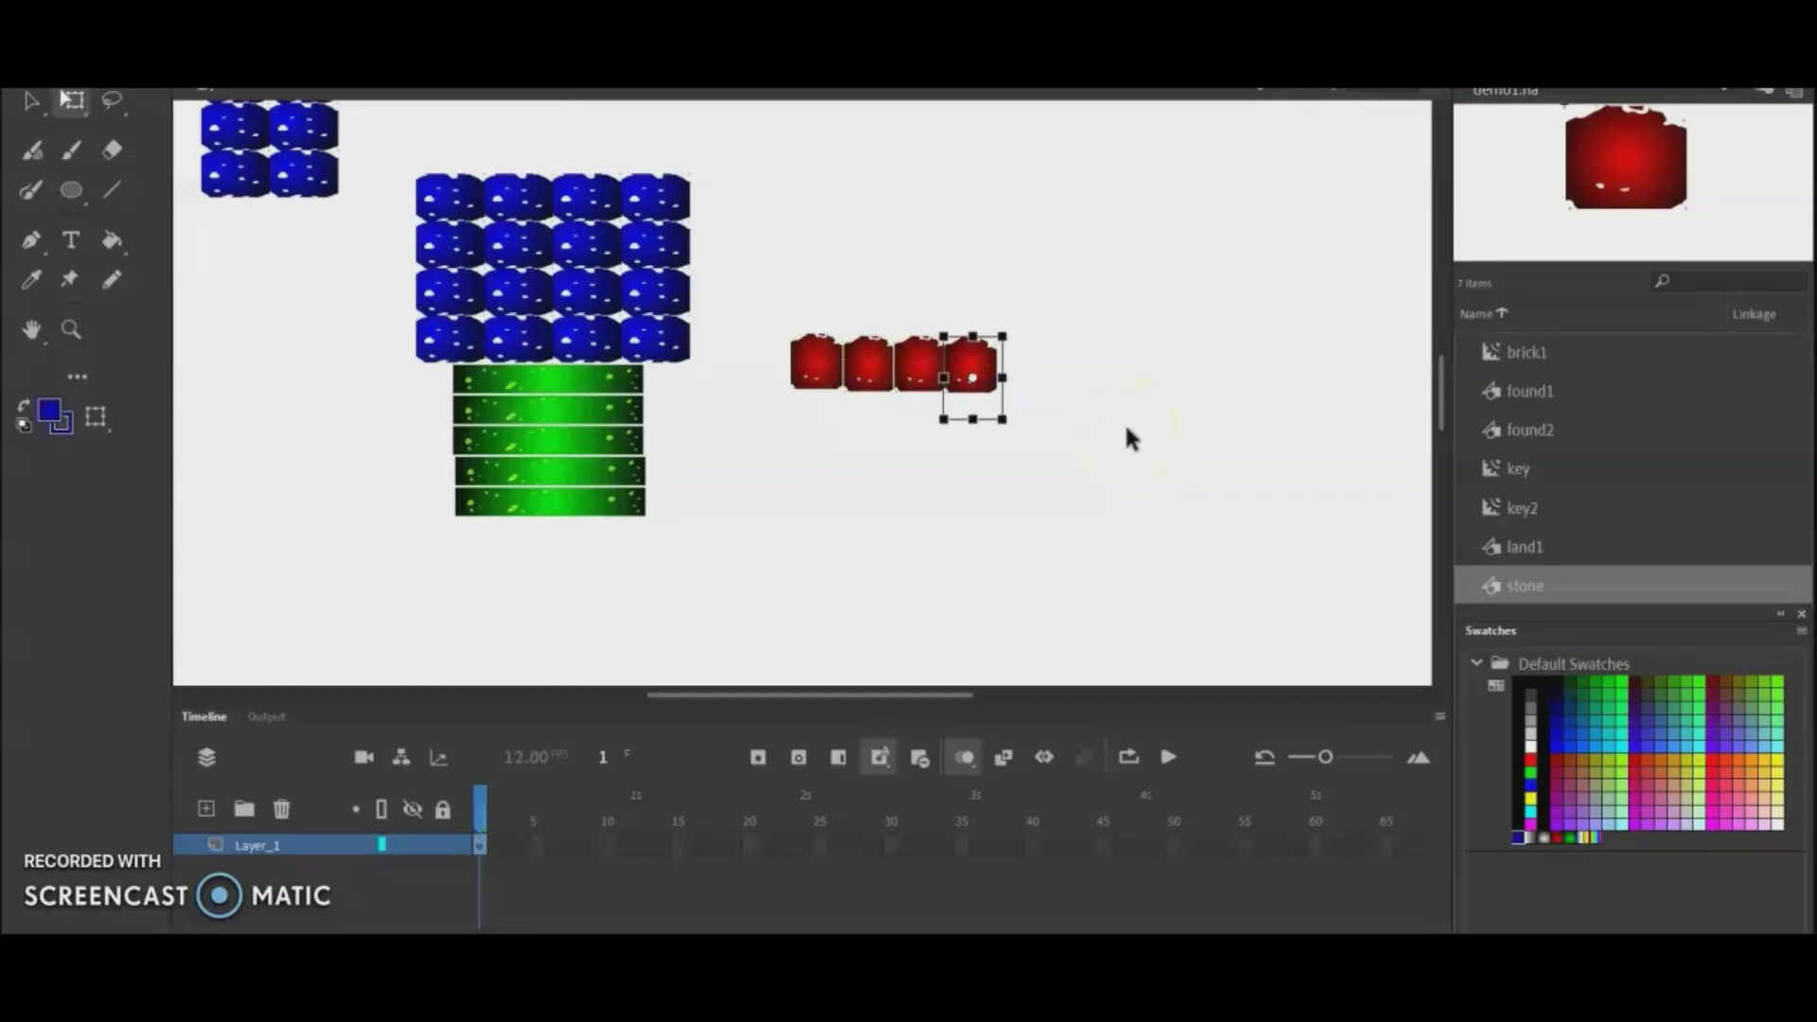
Step: Duplicate the four red stones and set the copies at the row's right end to make a row of eight
click(831, 304)
click(773, 309)
drag(773, 309, 1075, 445)
drag(923, 383, 1126, 384)
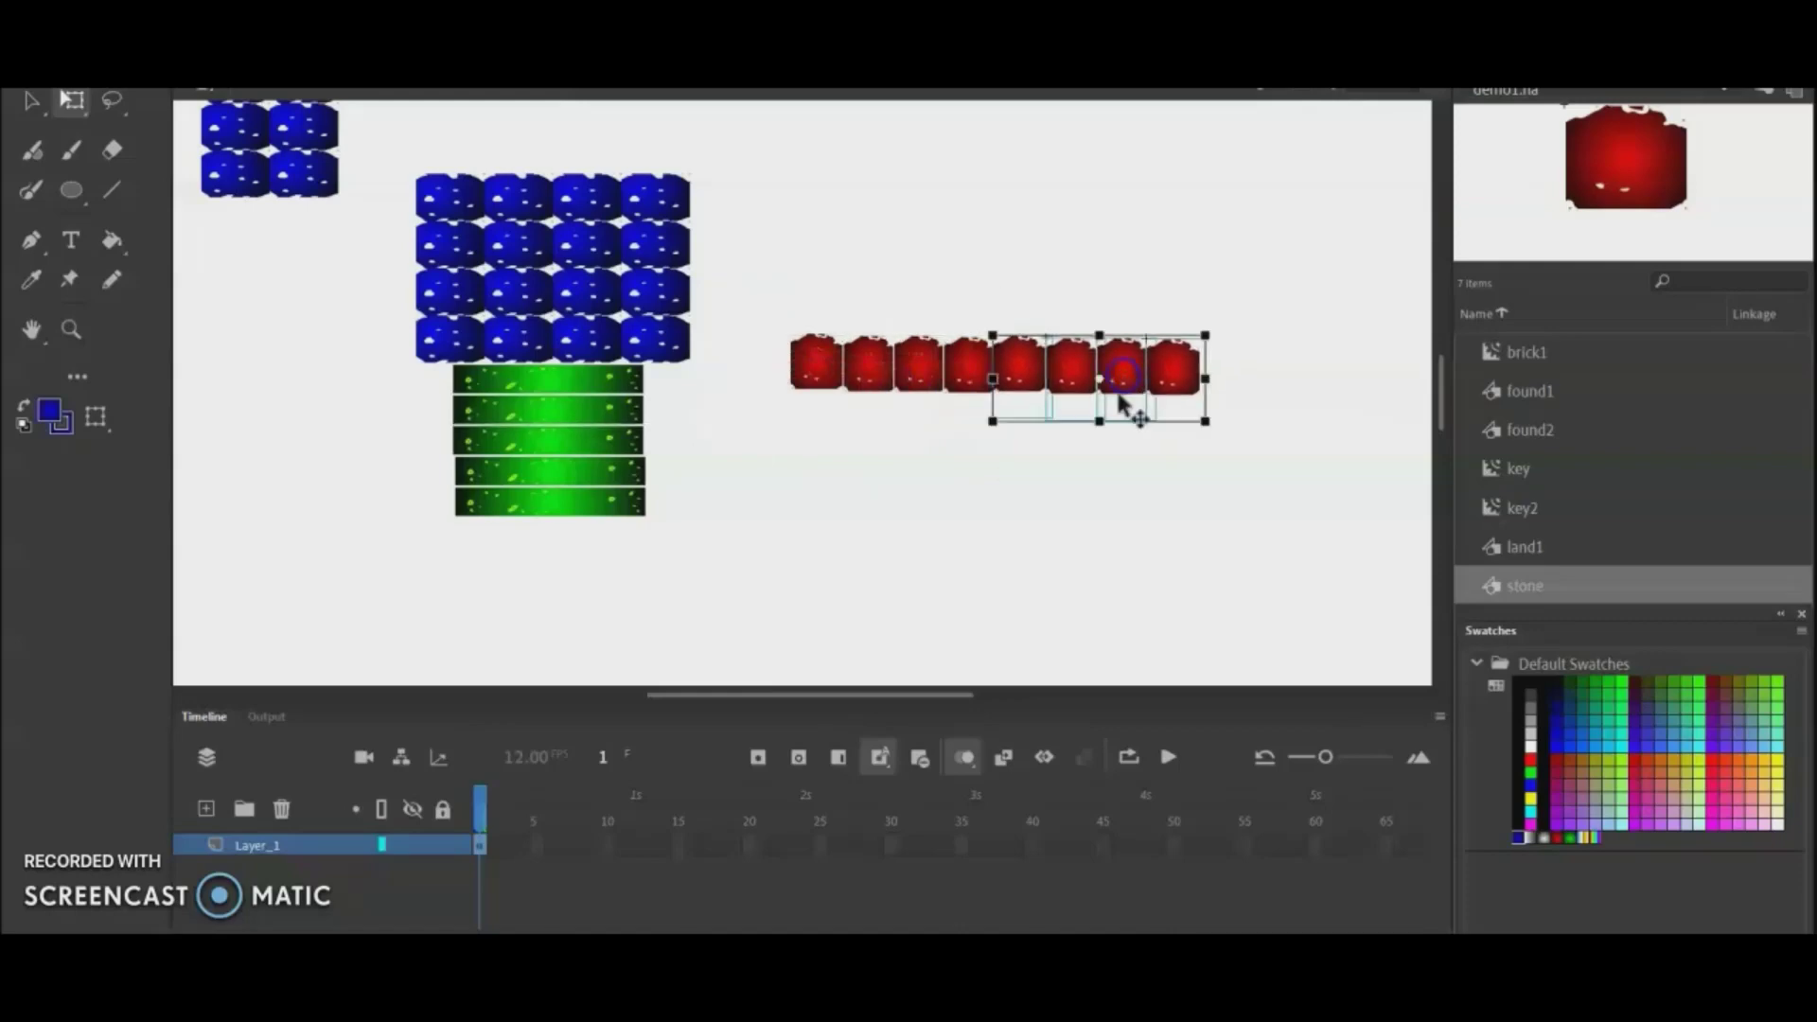
Step: Paste two copies of the four-stone group side by side directly beneath the row as a second row of eight
key(ctrl+v)
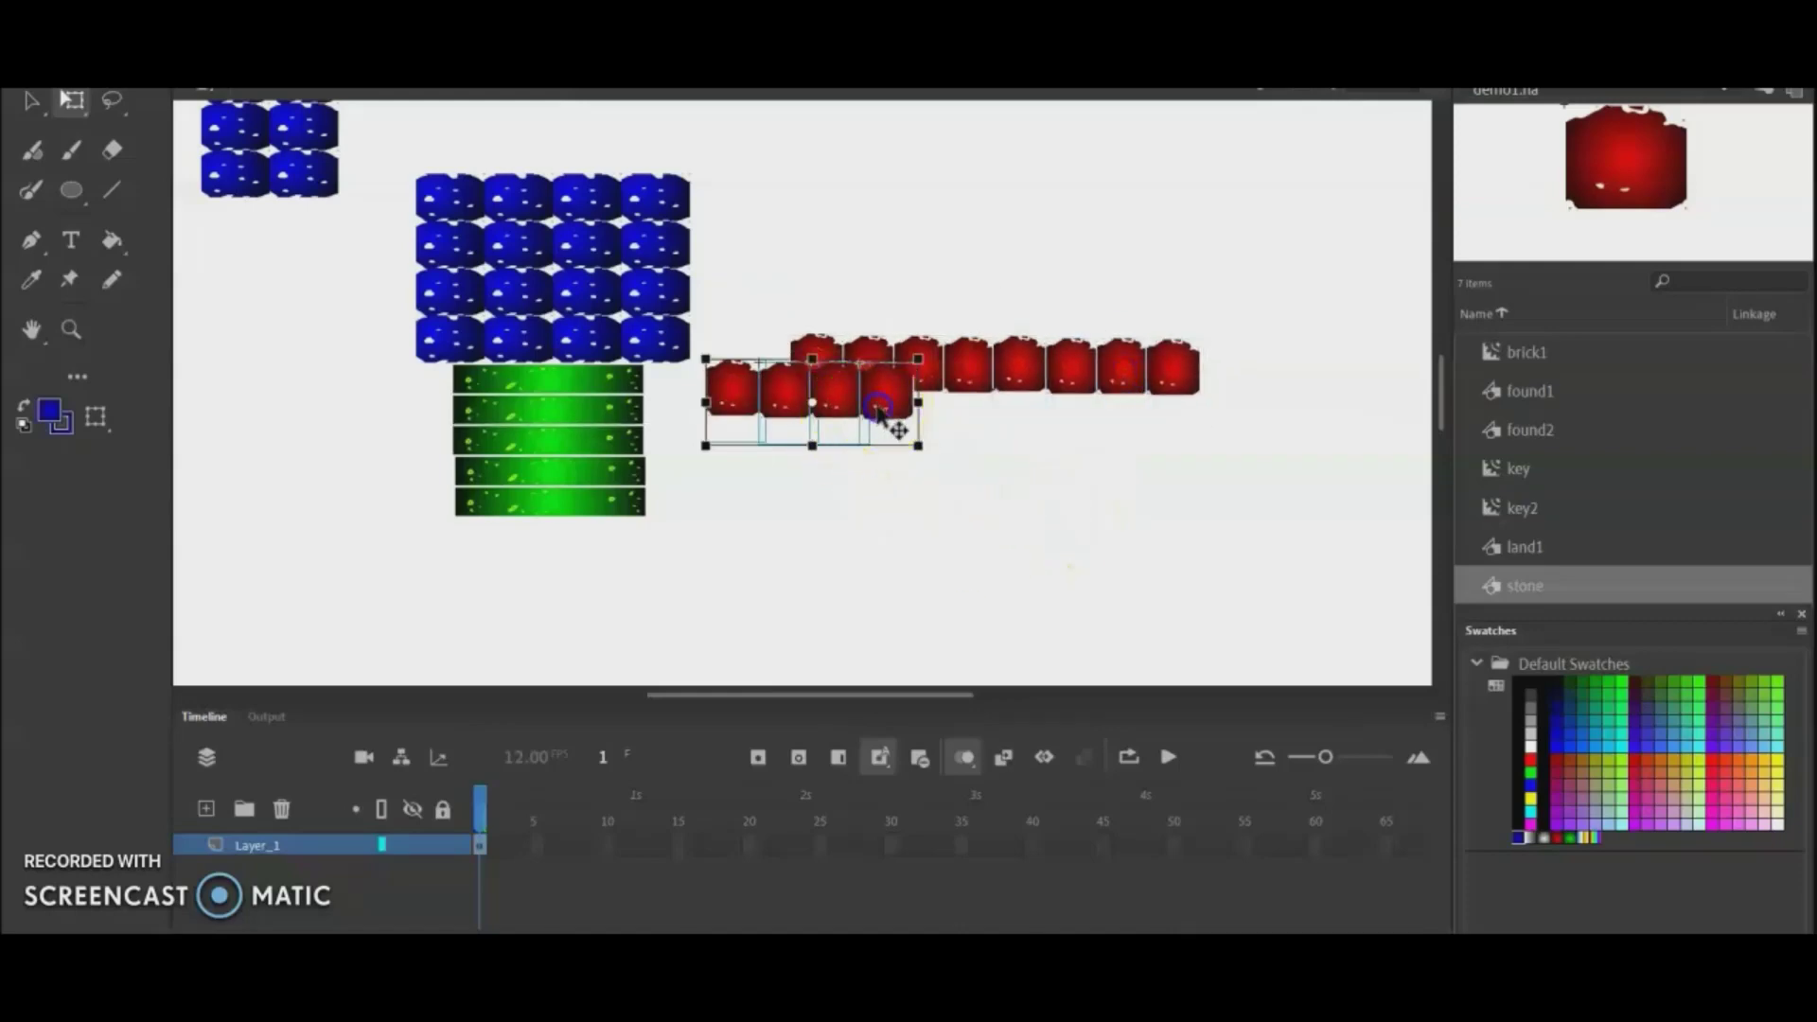
drag(884, 418, 959, 432)
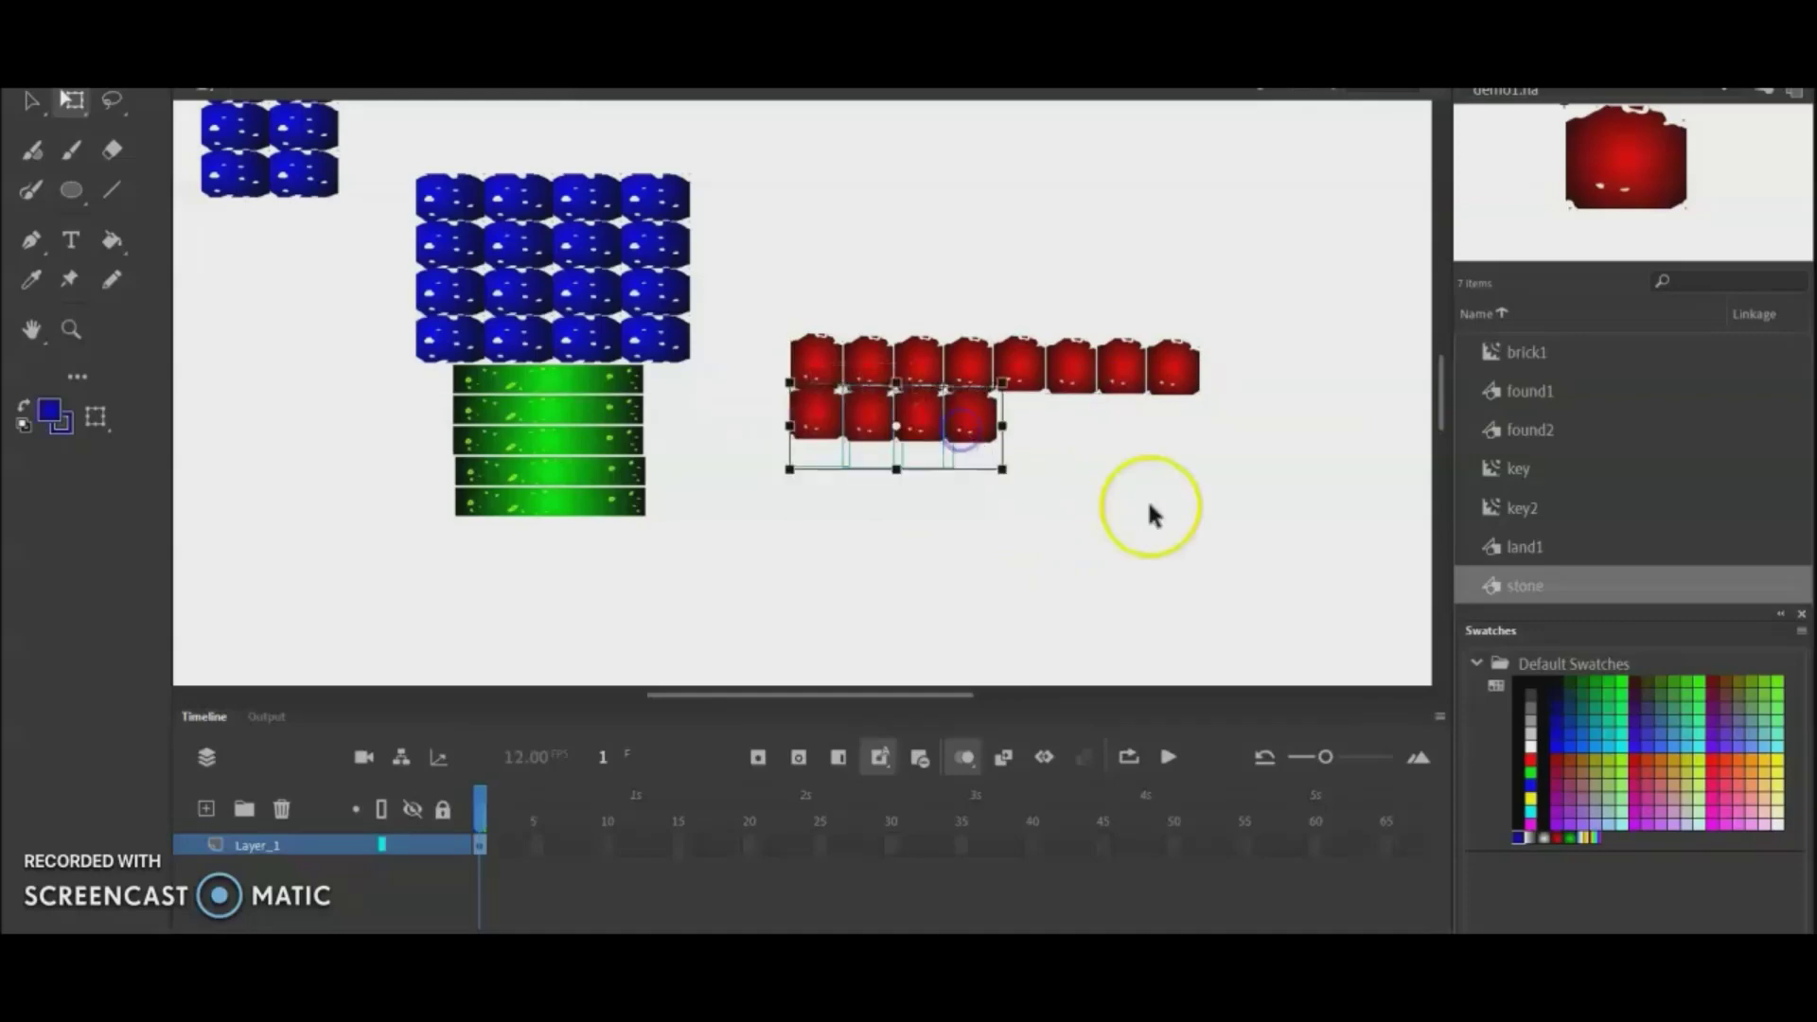
click(1148, 507)
key(ctrl+v)
drag(871, 383, 1145, 418)
click(1153, 502)
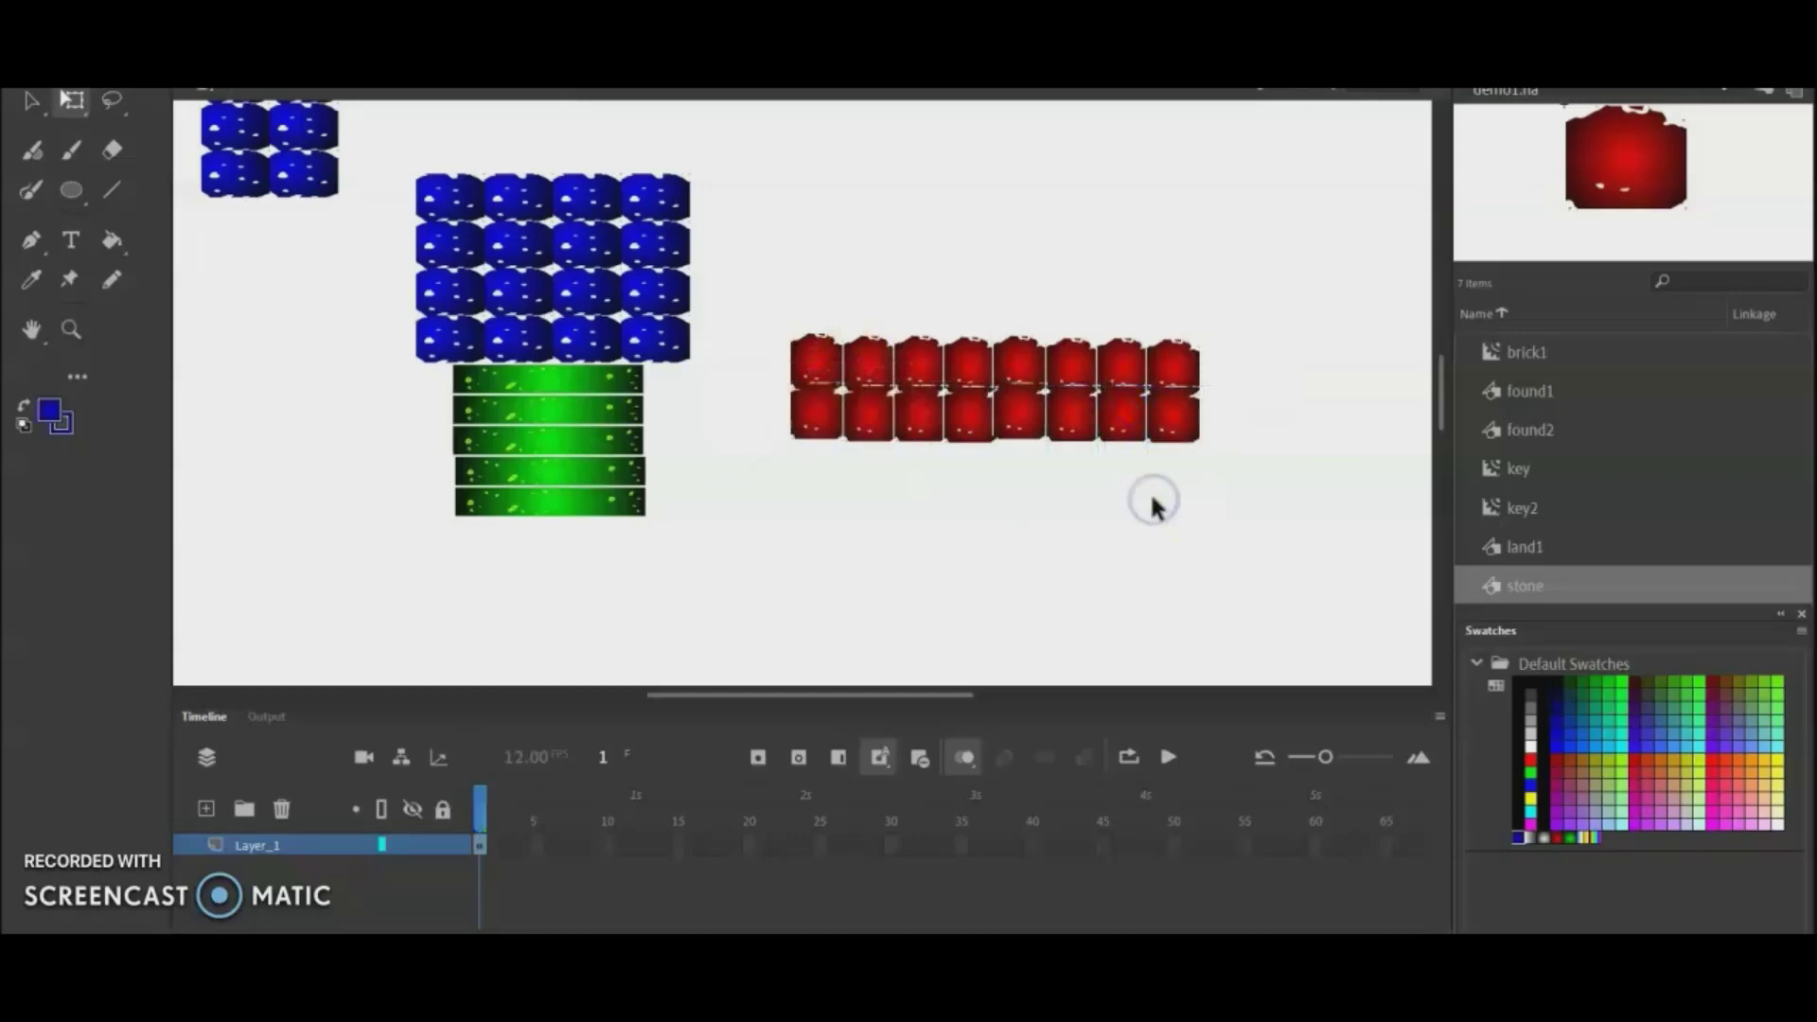
Step: Select the whole two-row red stone block and move it right, flush with the stage's right edge
key(ctrl+minus)
drag(791, 358, 1047, 454)
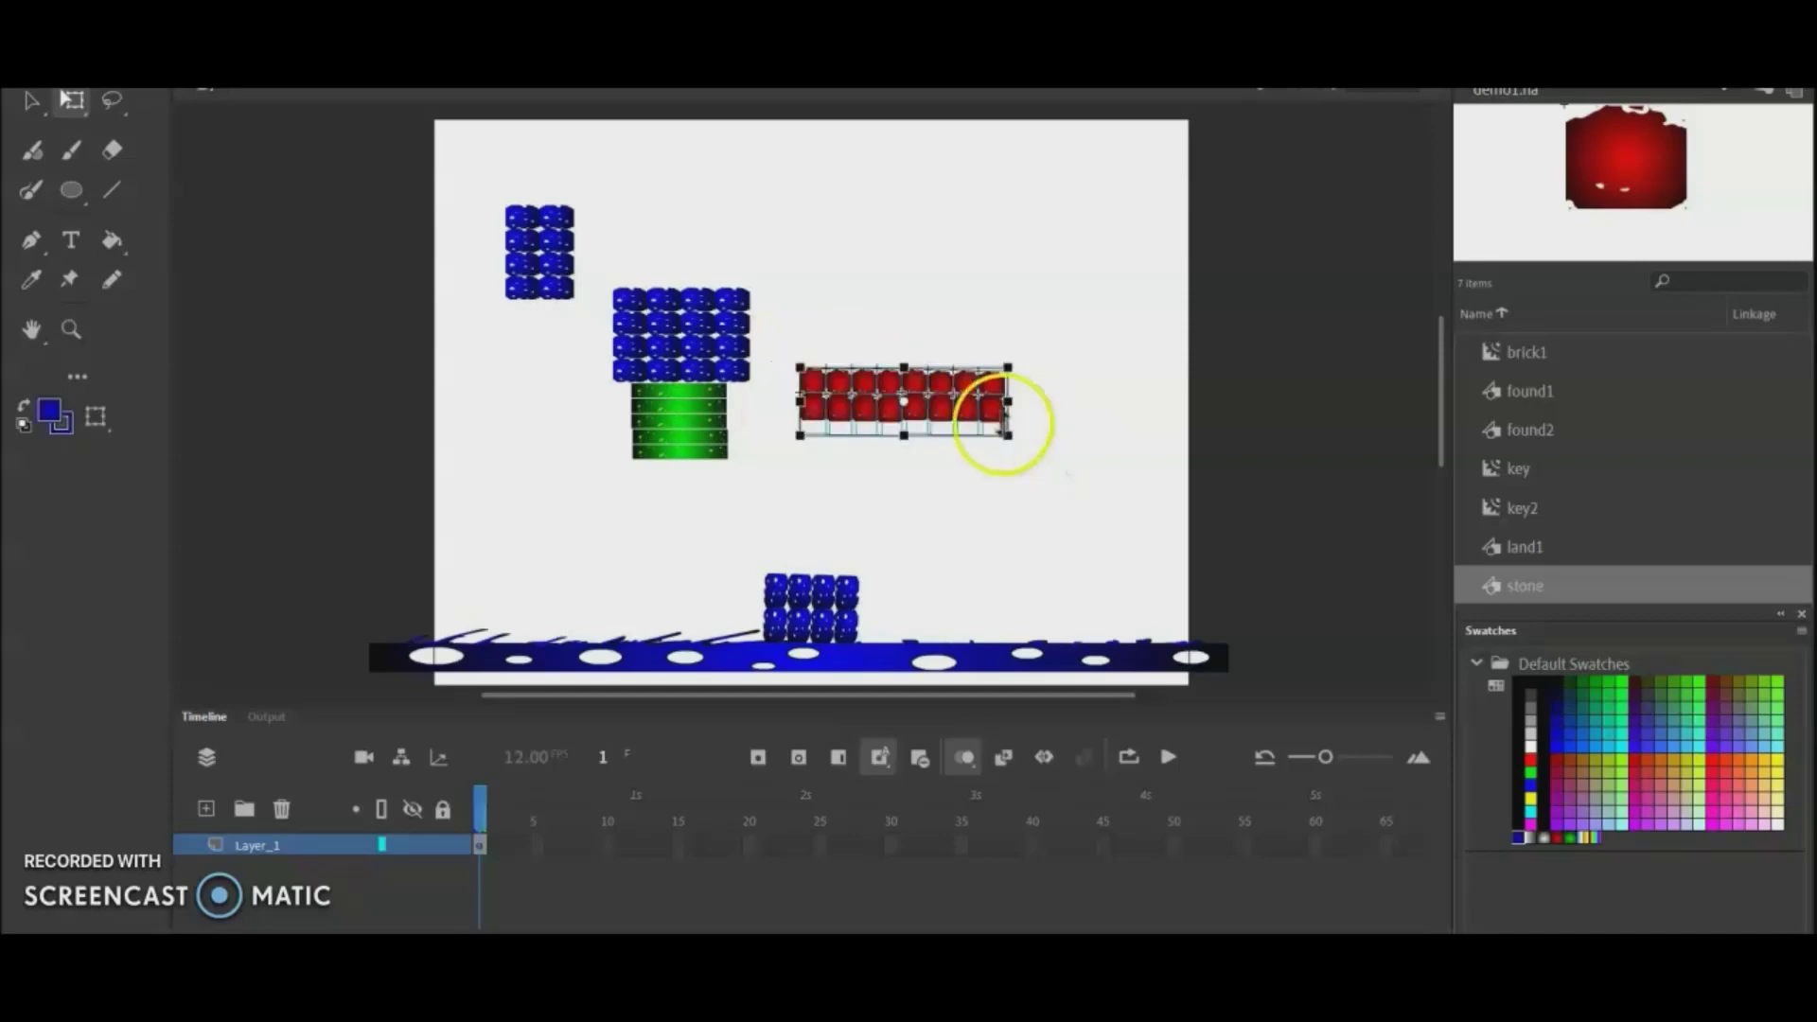
click(992, 496)
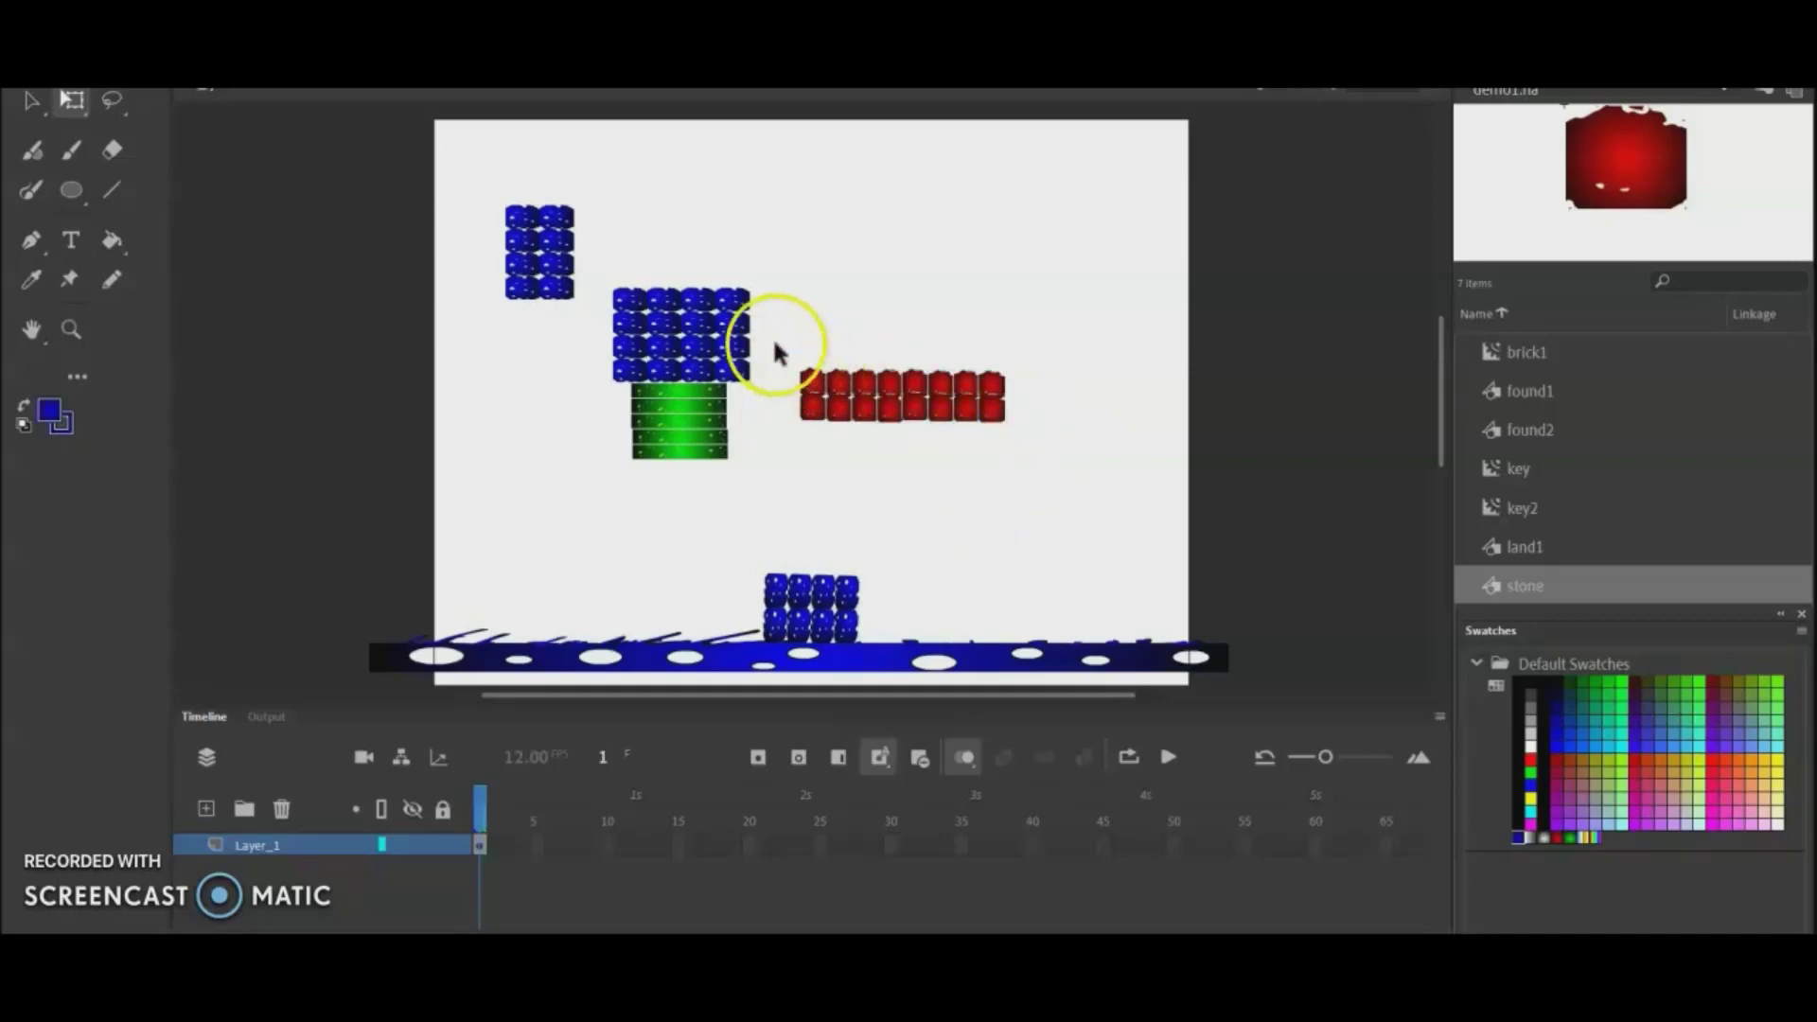
drag(782, 352, 1176, 432)
click(1083, 531)
Step: Paste two copies of the red stone block, one above and left of the original, one below the green column near the stage's left edge
key(ctrl+v)
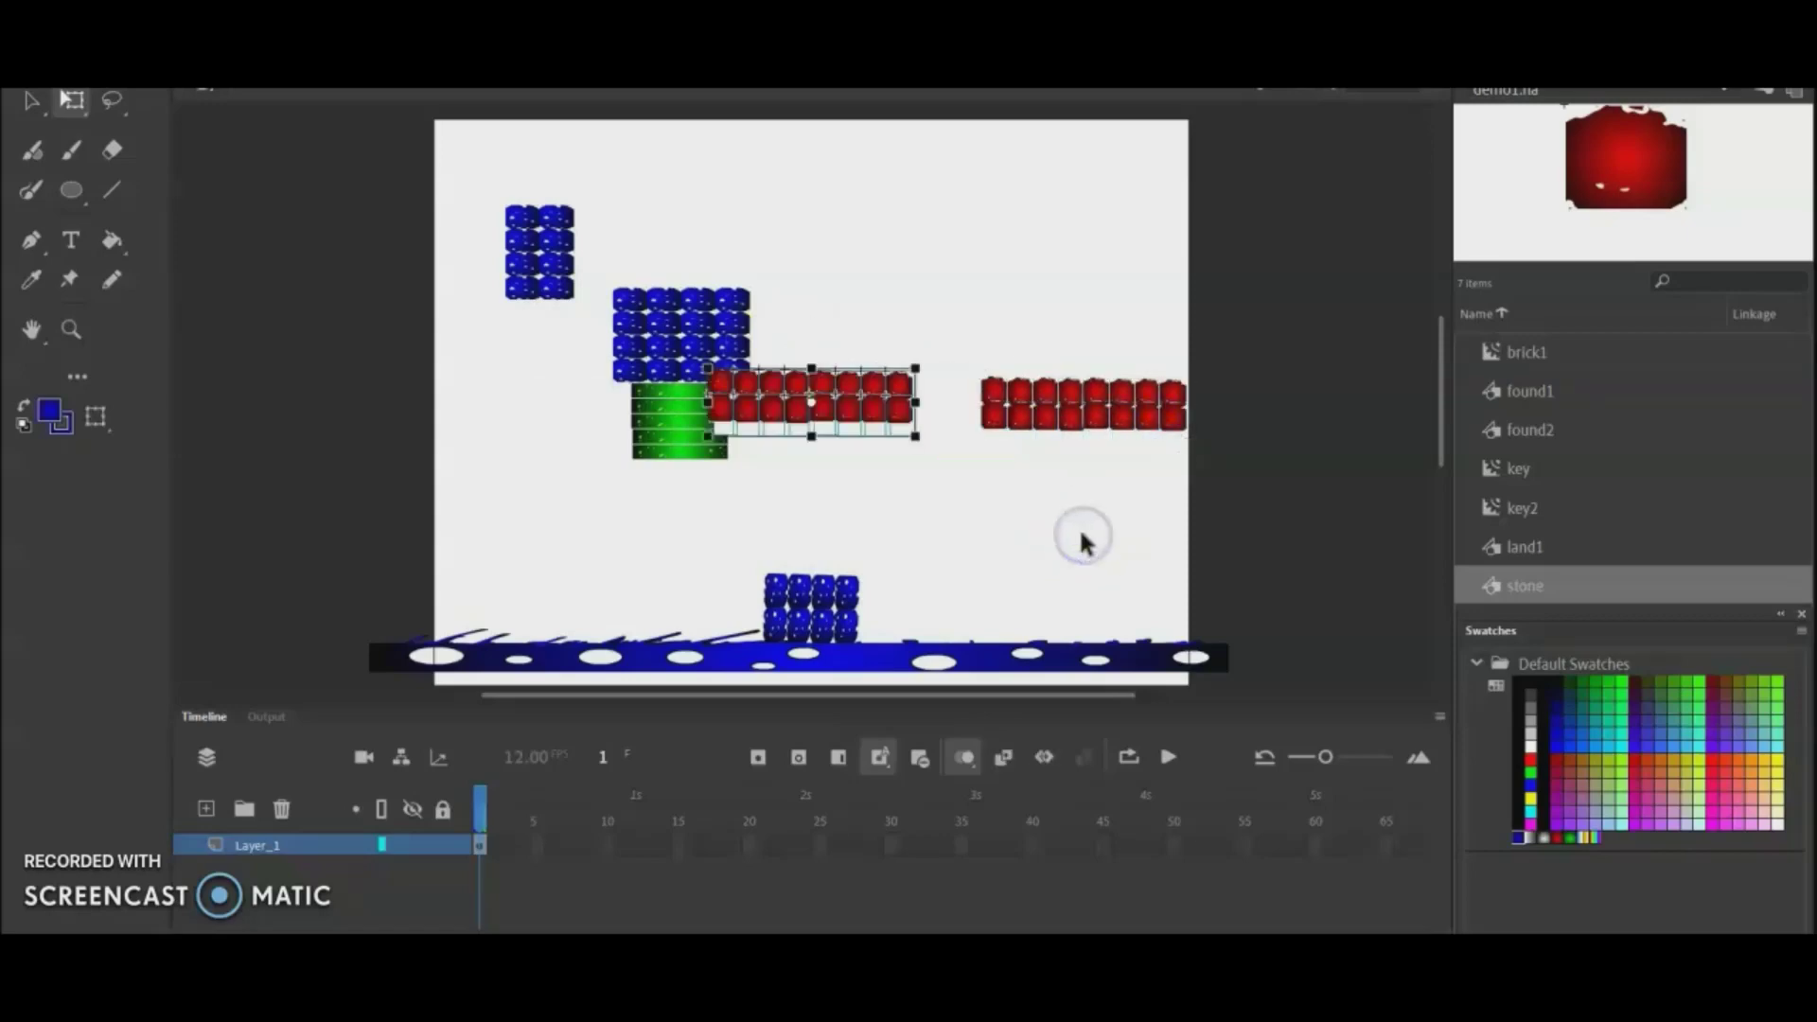
drag(872, 406, 963, 349)
click(984, 519)
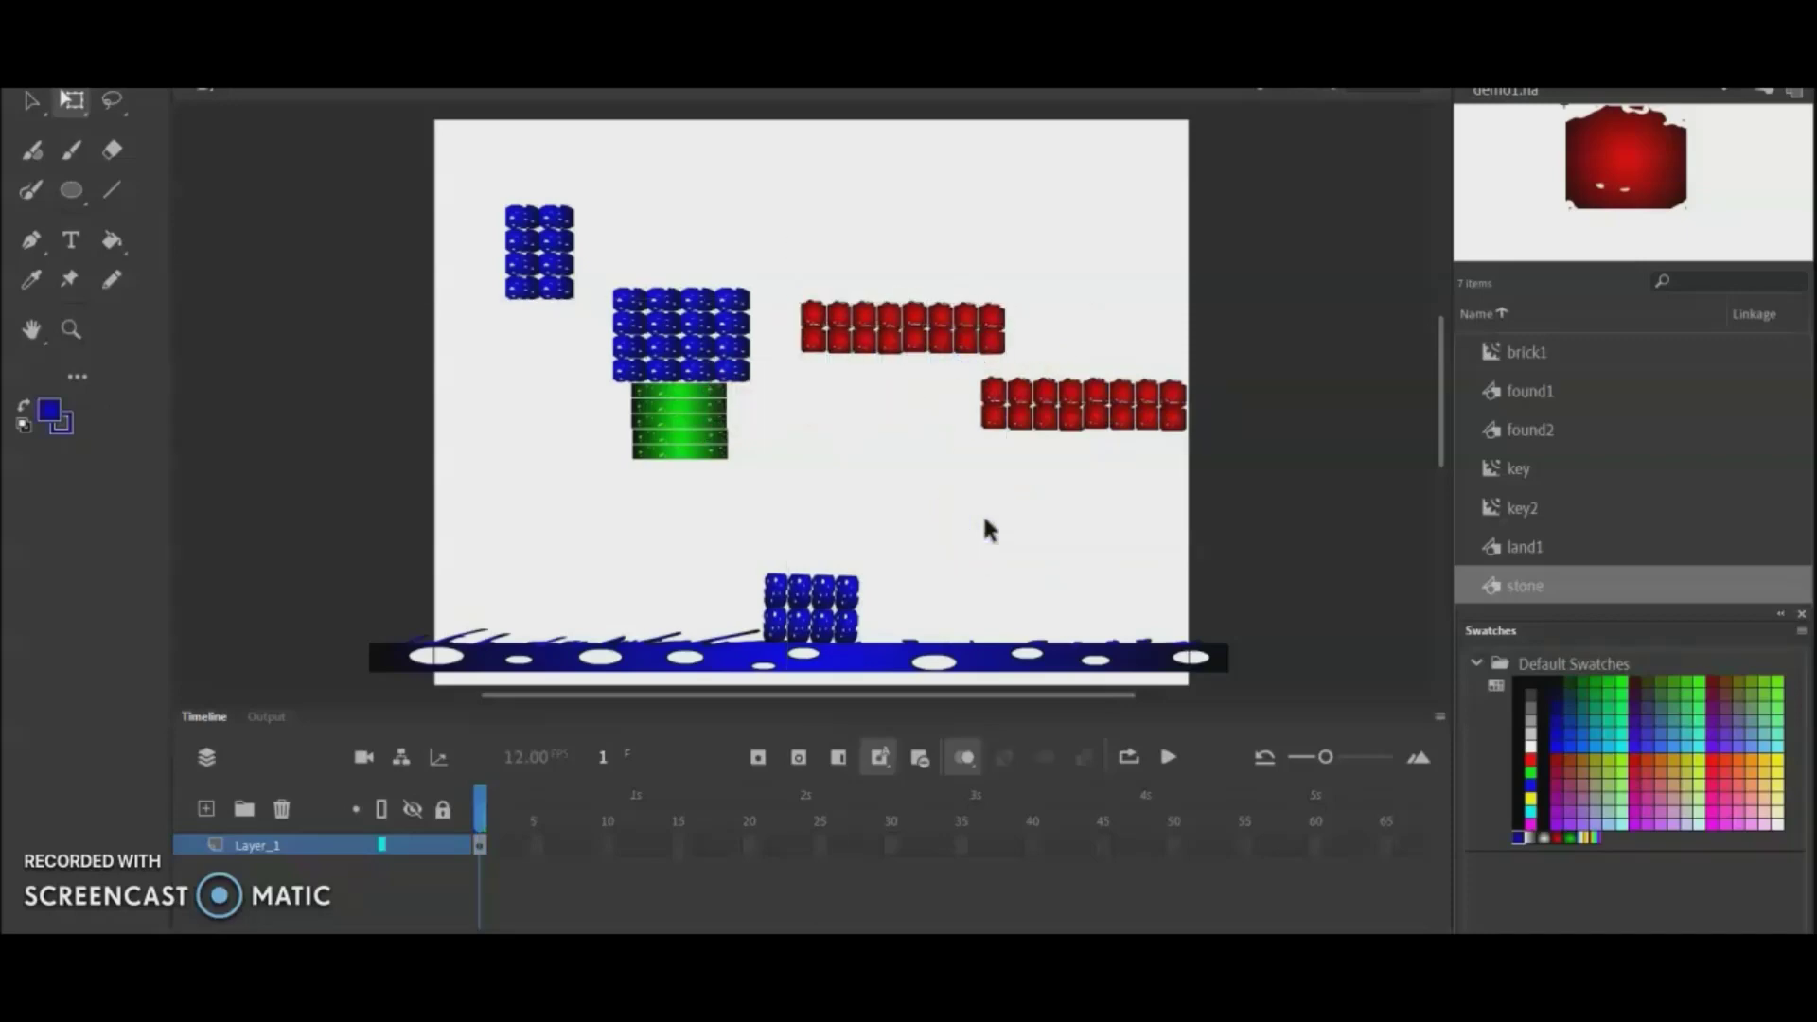
key(ctrl+v)
drag(852, 379, 625, 530)
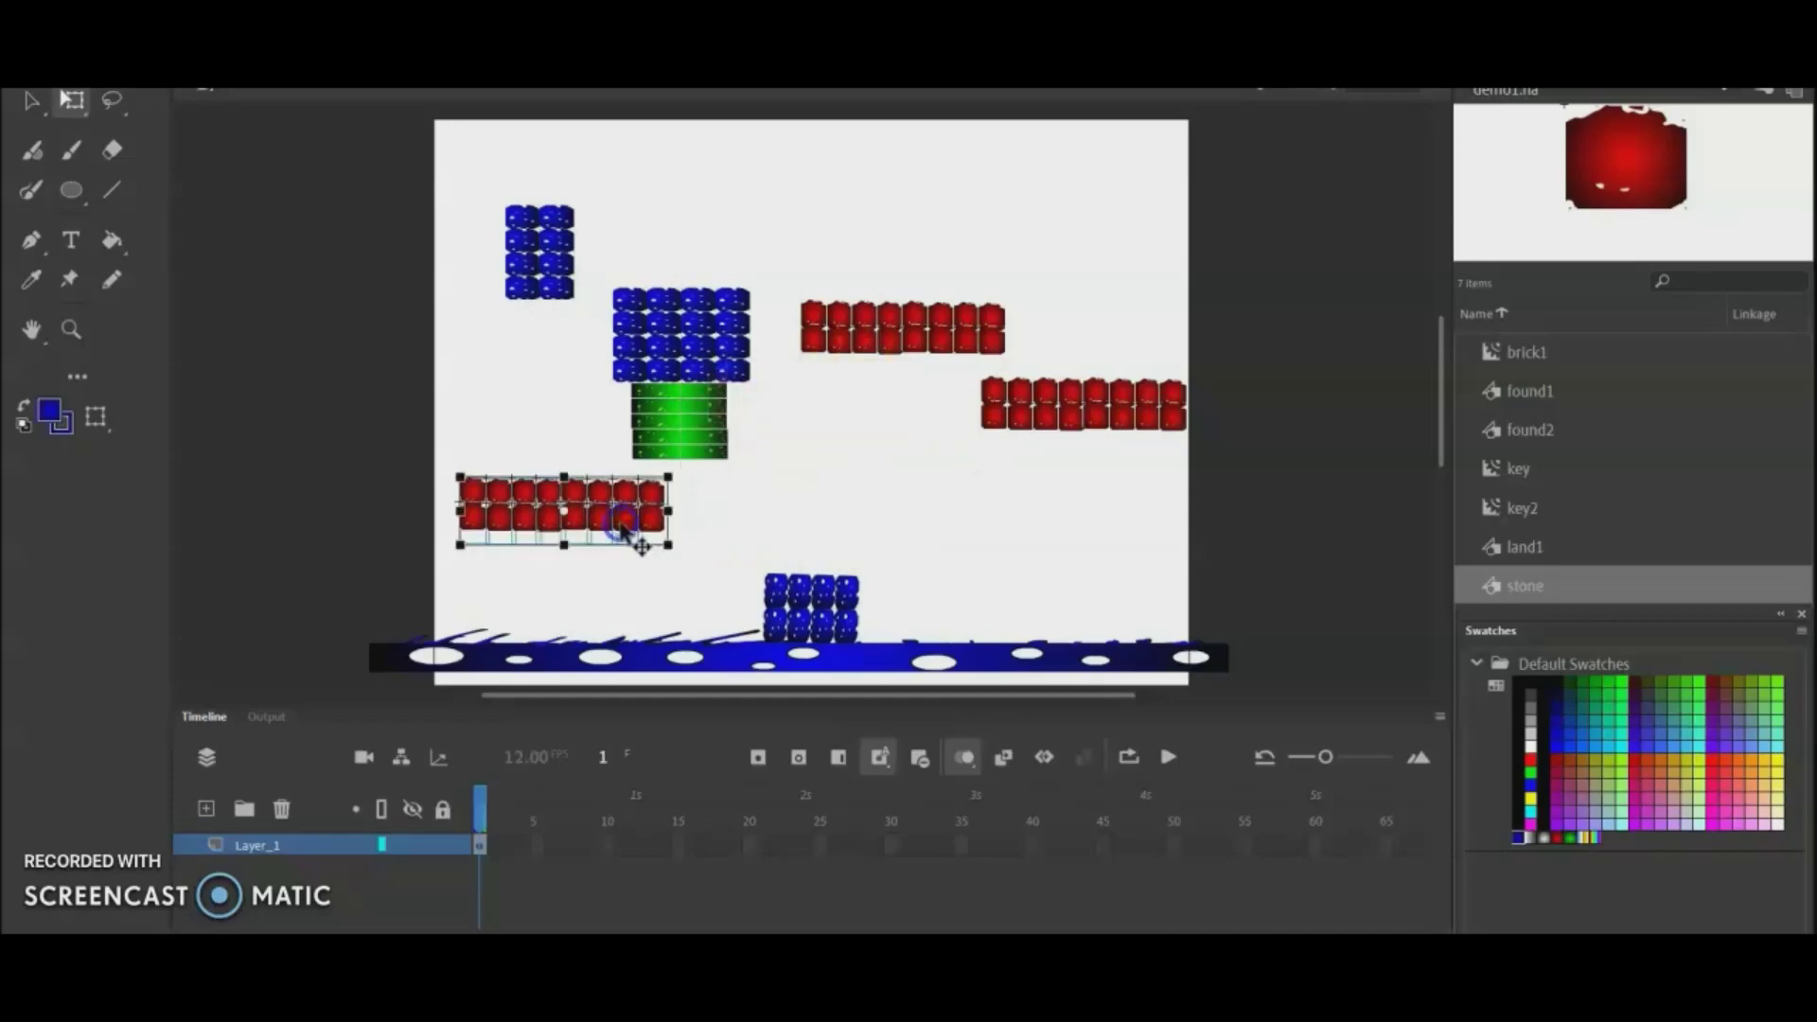
click(951, 542)
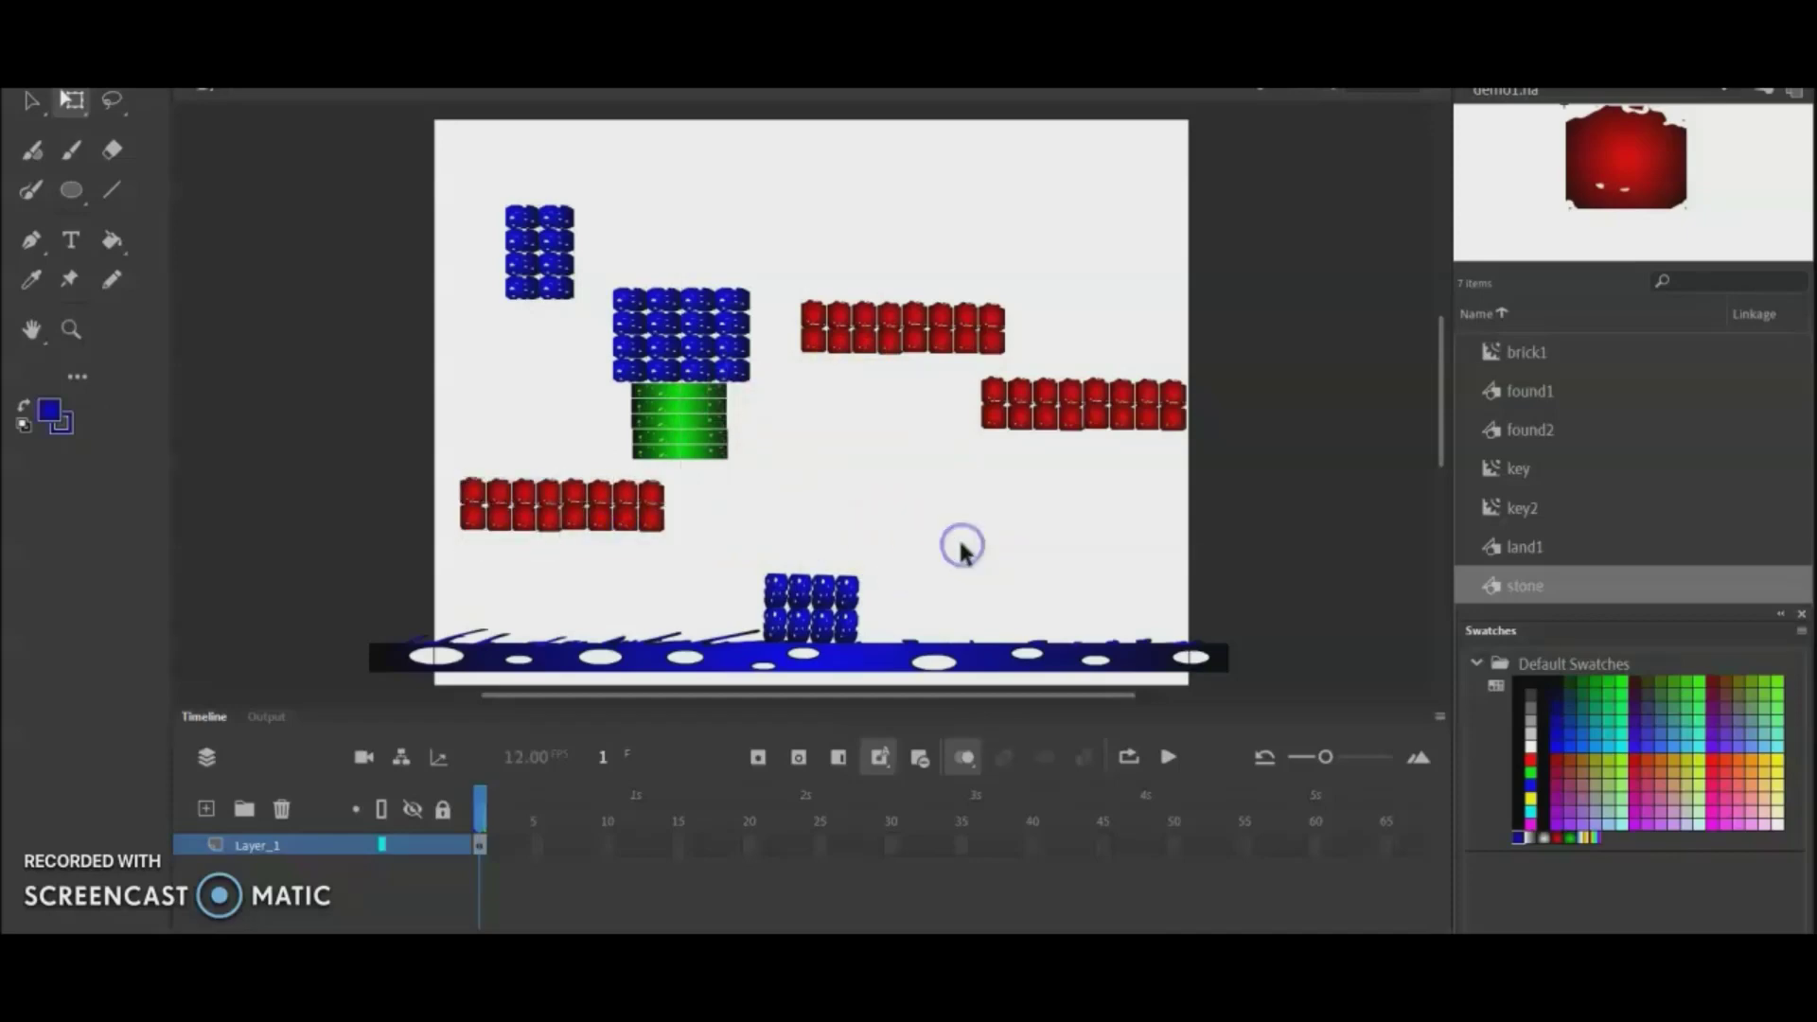
Step: Preview the library symbols, then add another found1 bar beside the upper part of the green column
click(1524, 553)
click(1520, 587)
click(1522, 430)
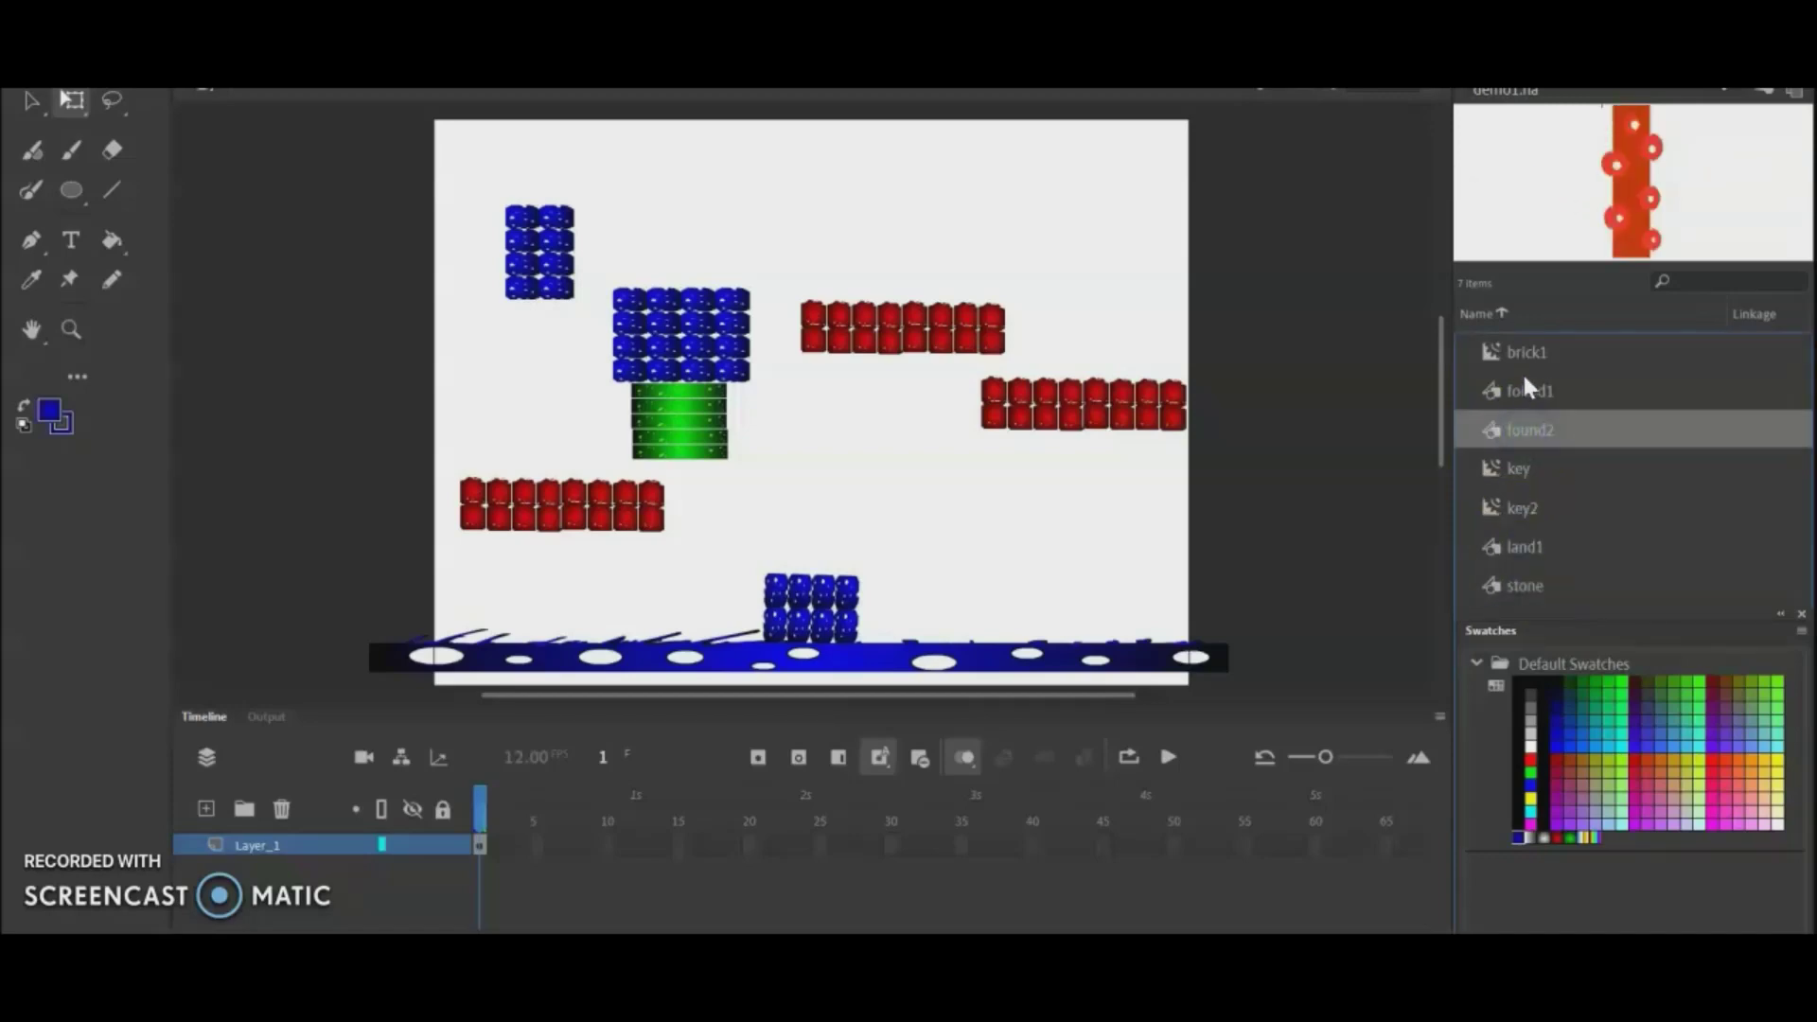
click(1524, 354)
click(1520, 394)
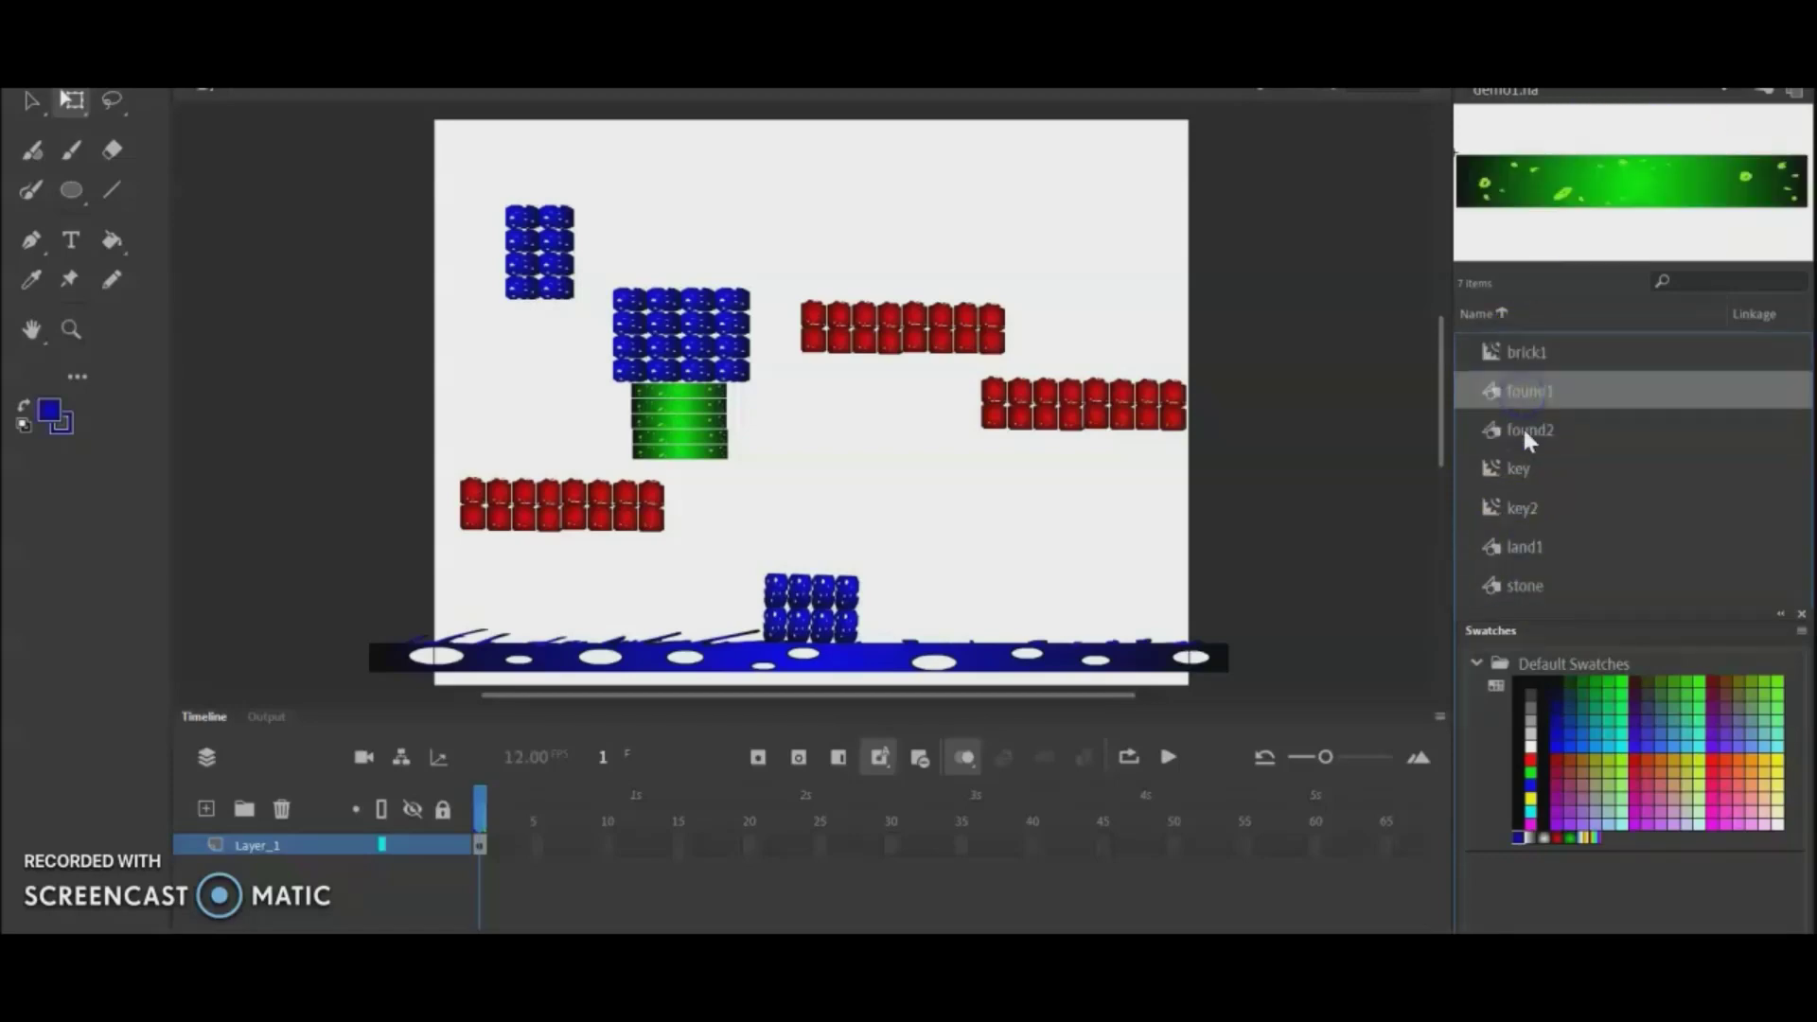
drag(1542, 256, 1625, 177)
drag(730, 405, 724, 392)
Step: Nudge the new found1 bar right and down until it extends from the right side of the column's second bar
key(Right)
key(Right)
key(Right)
key(Right)
key(Right)
key(Right)
key(Right)
key(Right)
key(Right)
key(Right)
key(Right)
key(Right)
key(Right)
key(Right)
key(Right)
key(Right)
key(Right)
key(Right)
key(Right)
key(Right)
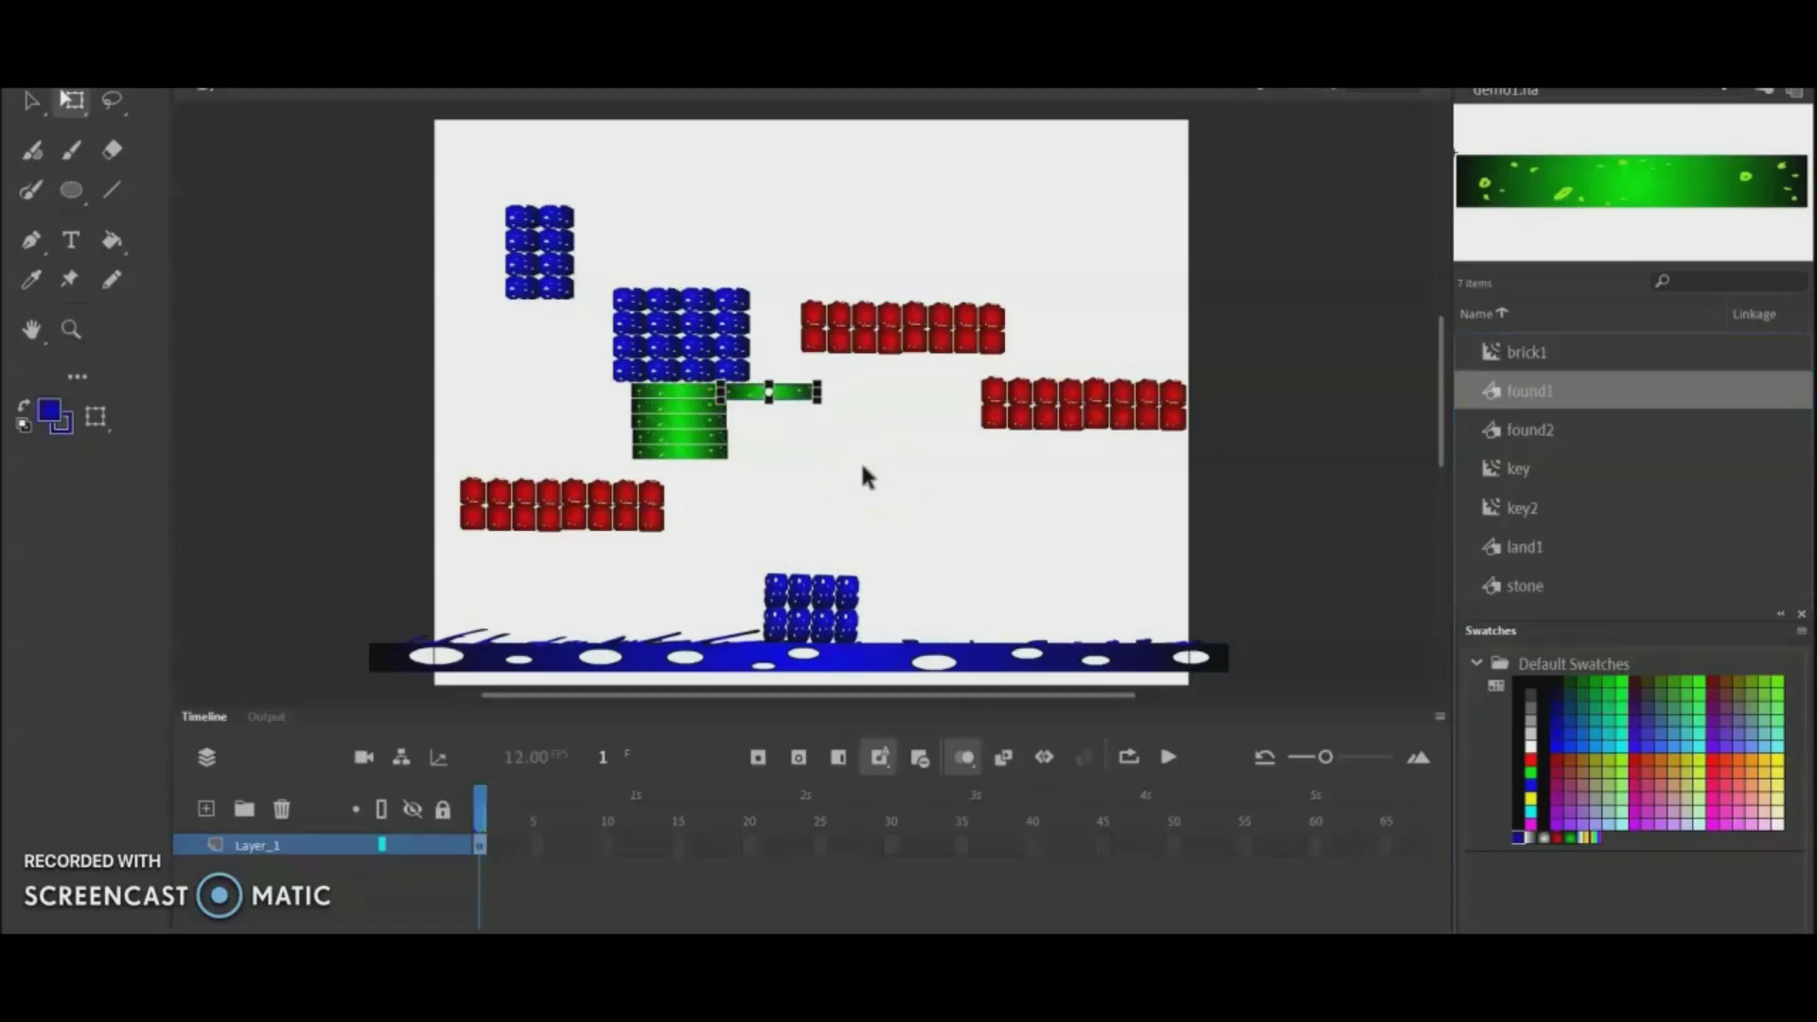
key(Down)
key(Down)
key(Down)
key(Down)
key(Down)
key(Down)
key(Down)
key(Down)
key(Down)
key(Down)
key(Down)
key(Down)
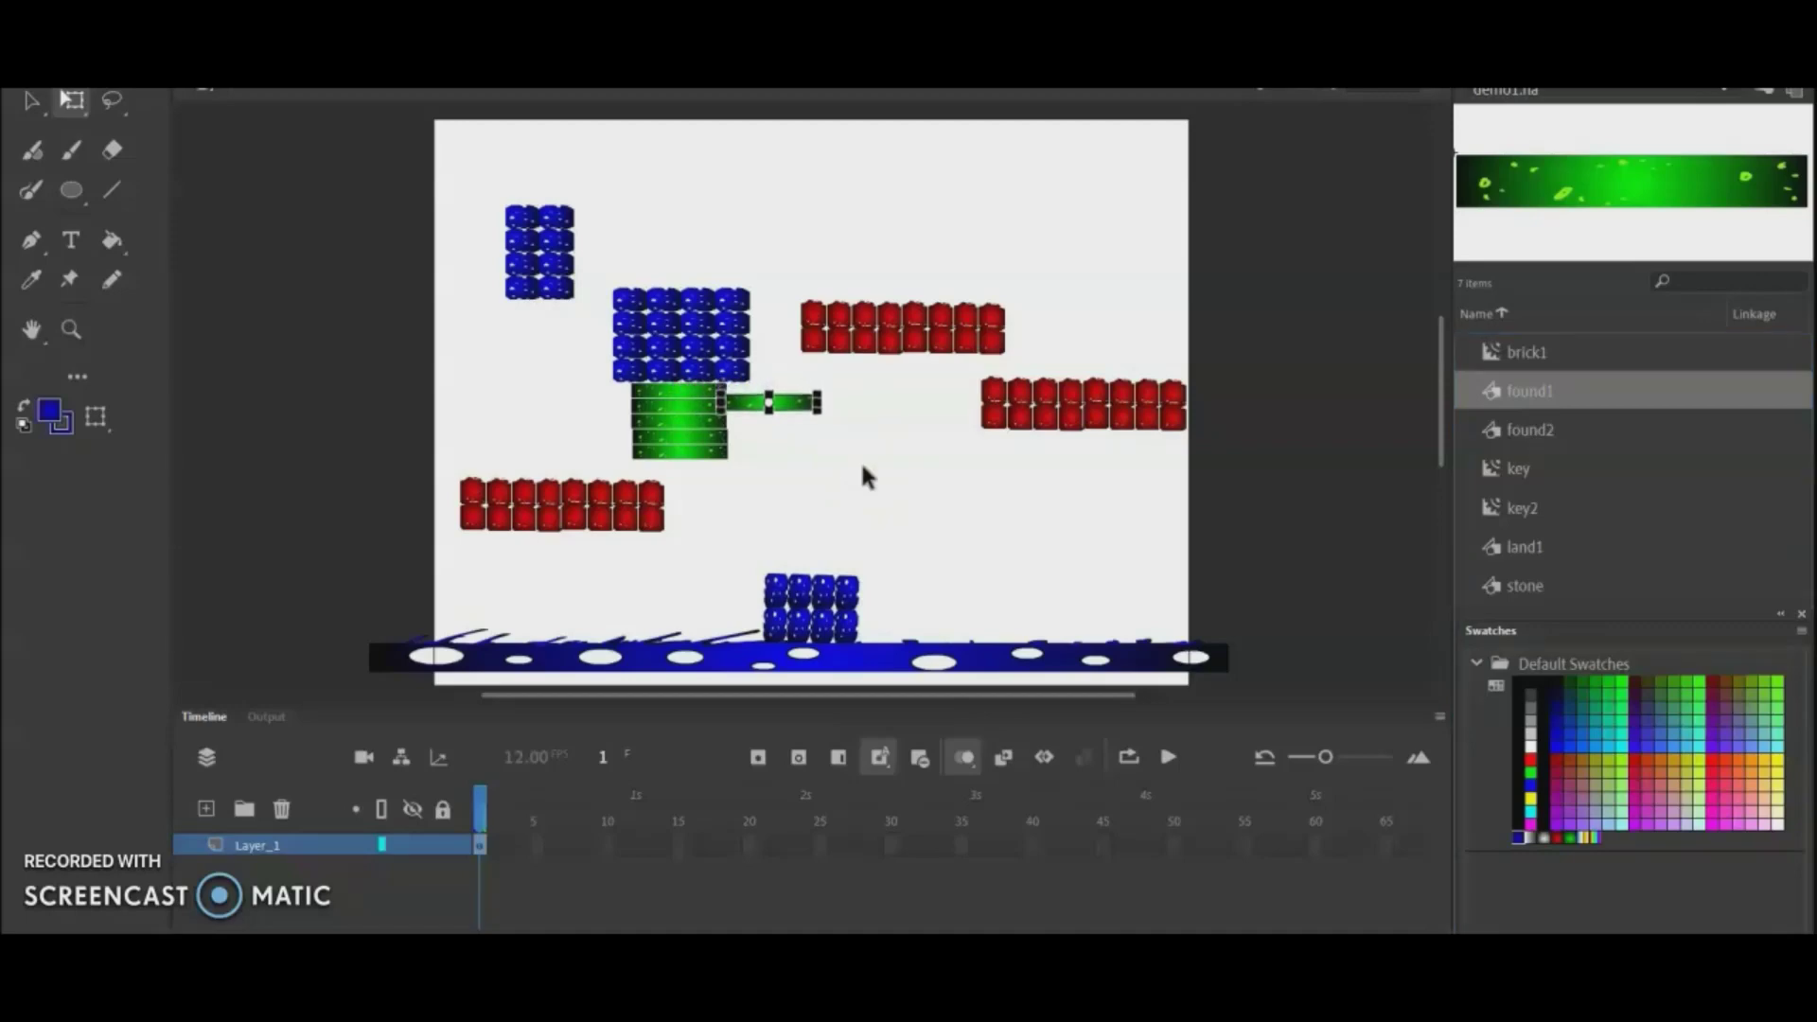
key(Right)
key(Right)
key(Right)
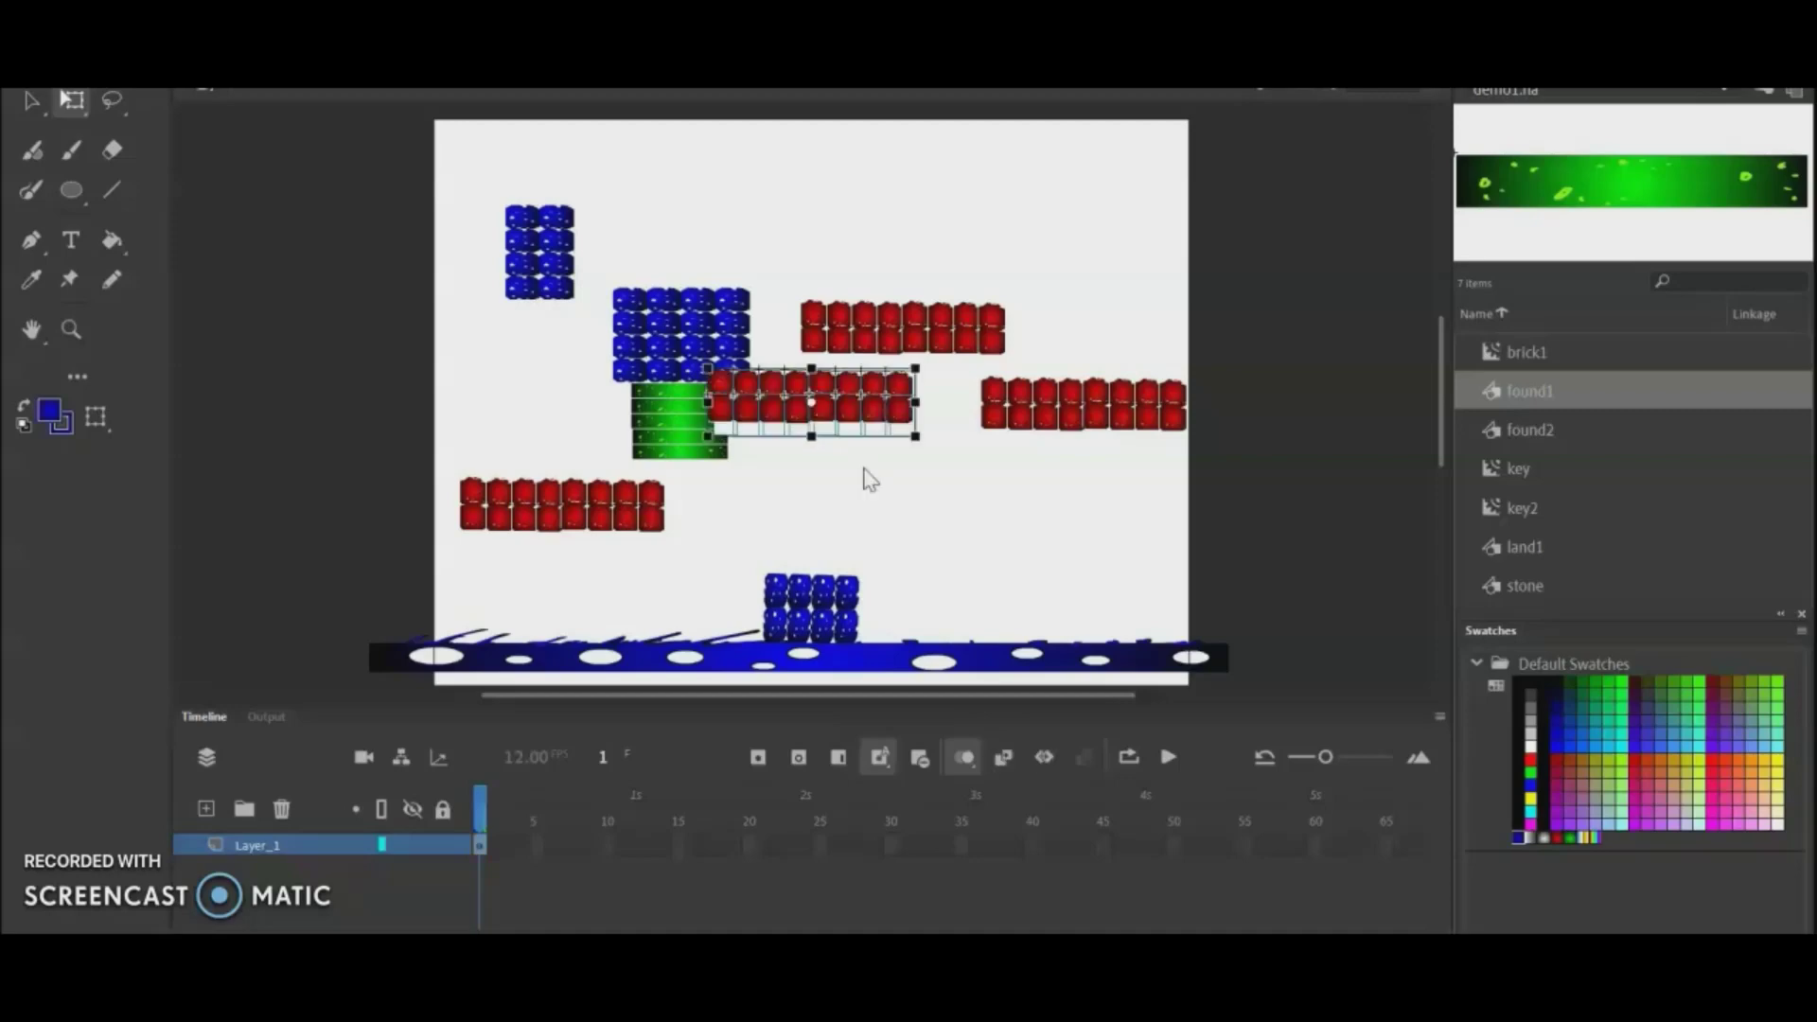
click(935, 497)
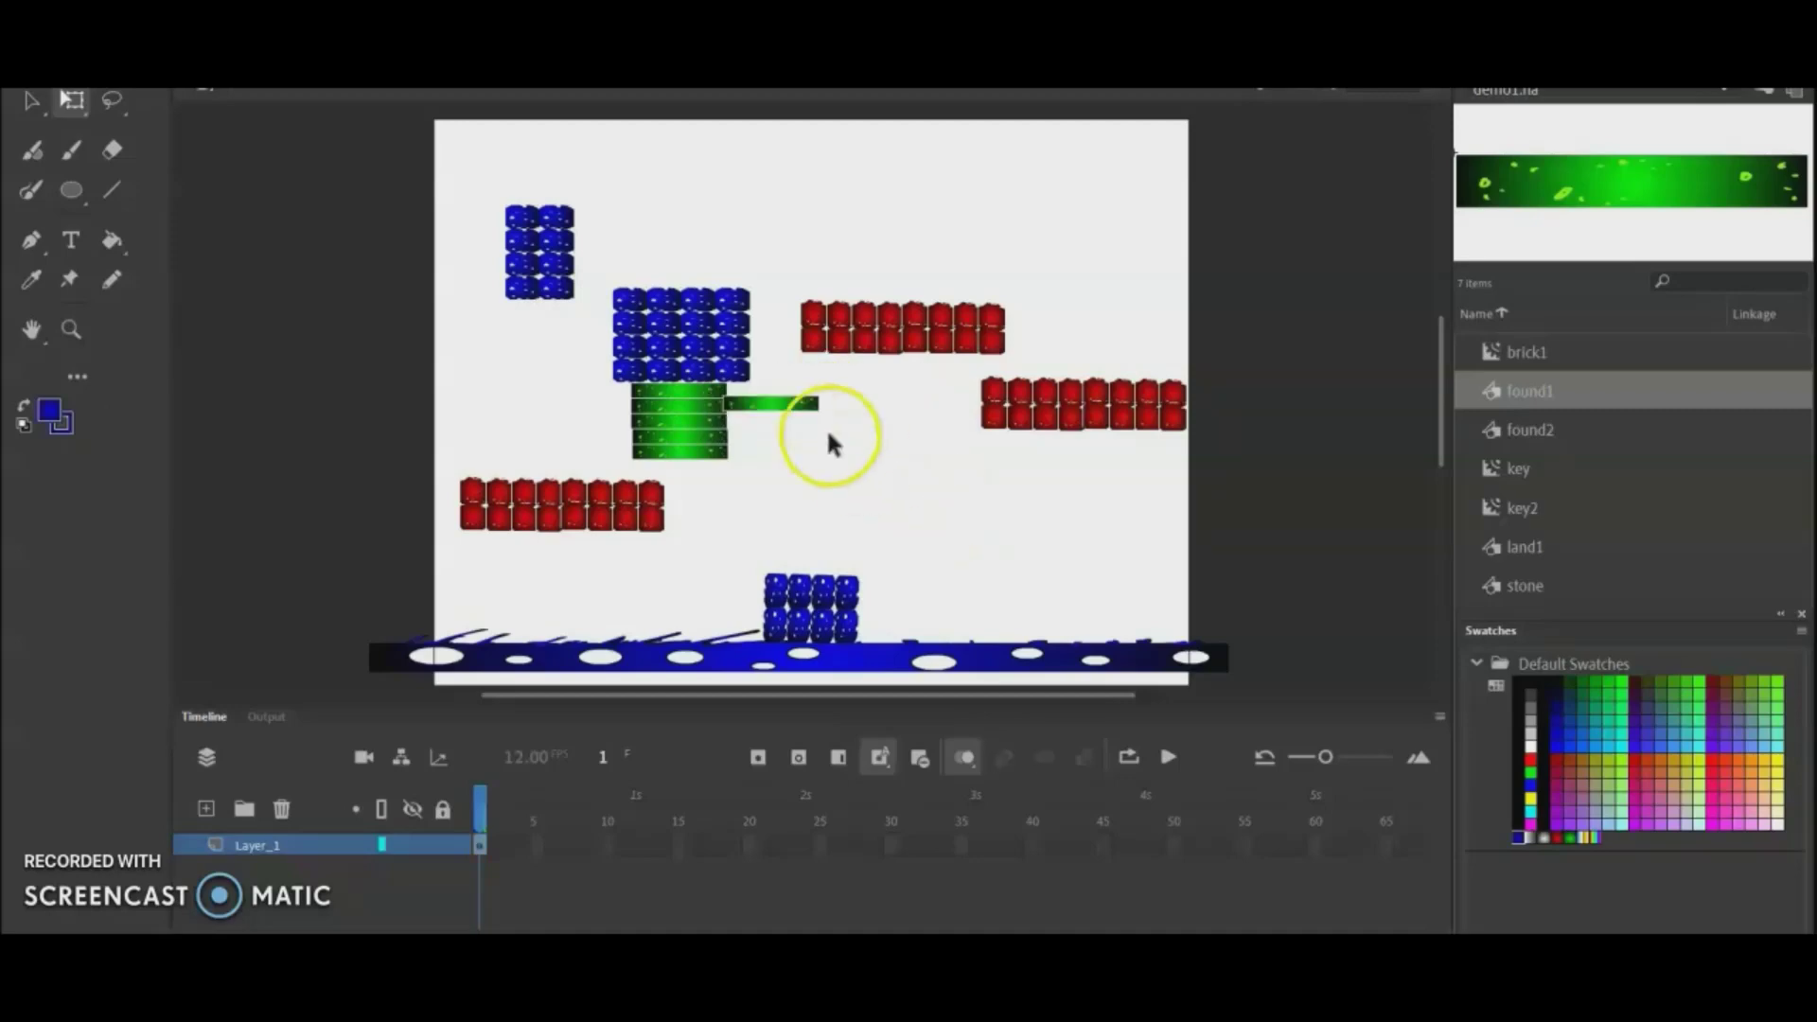
click(795, 405)
key(ctrl+=)
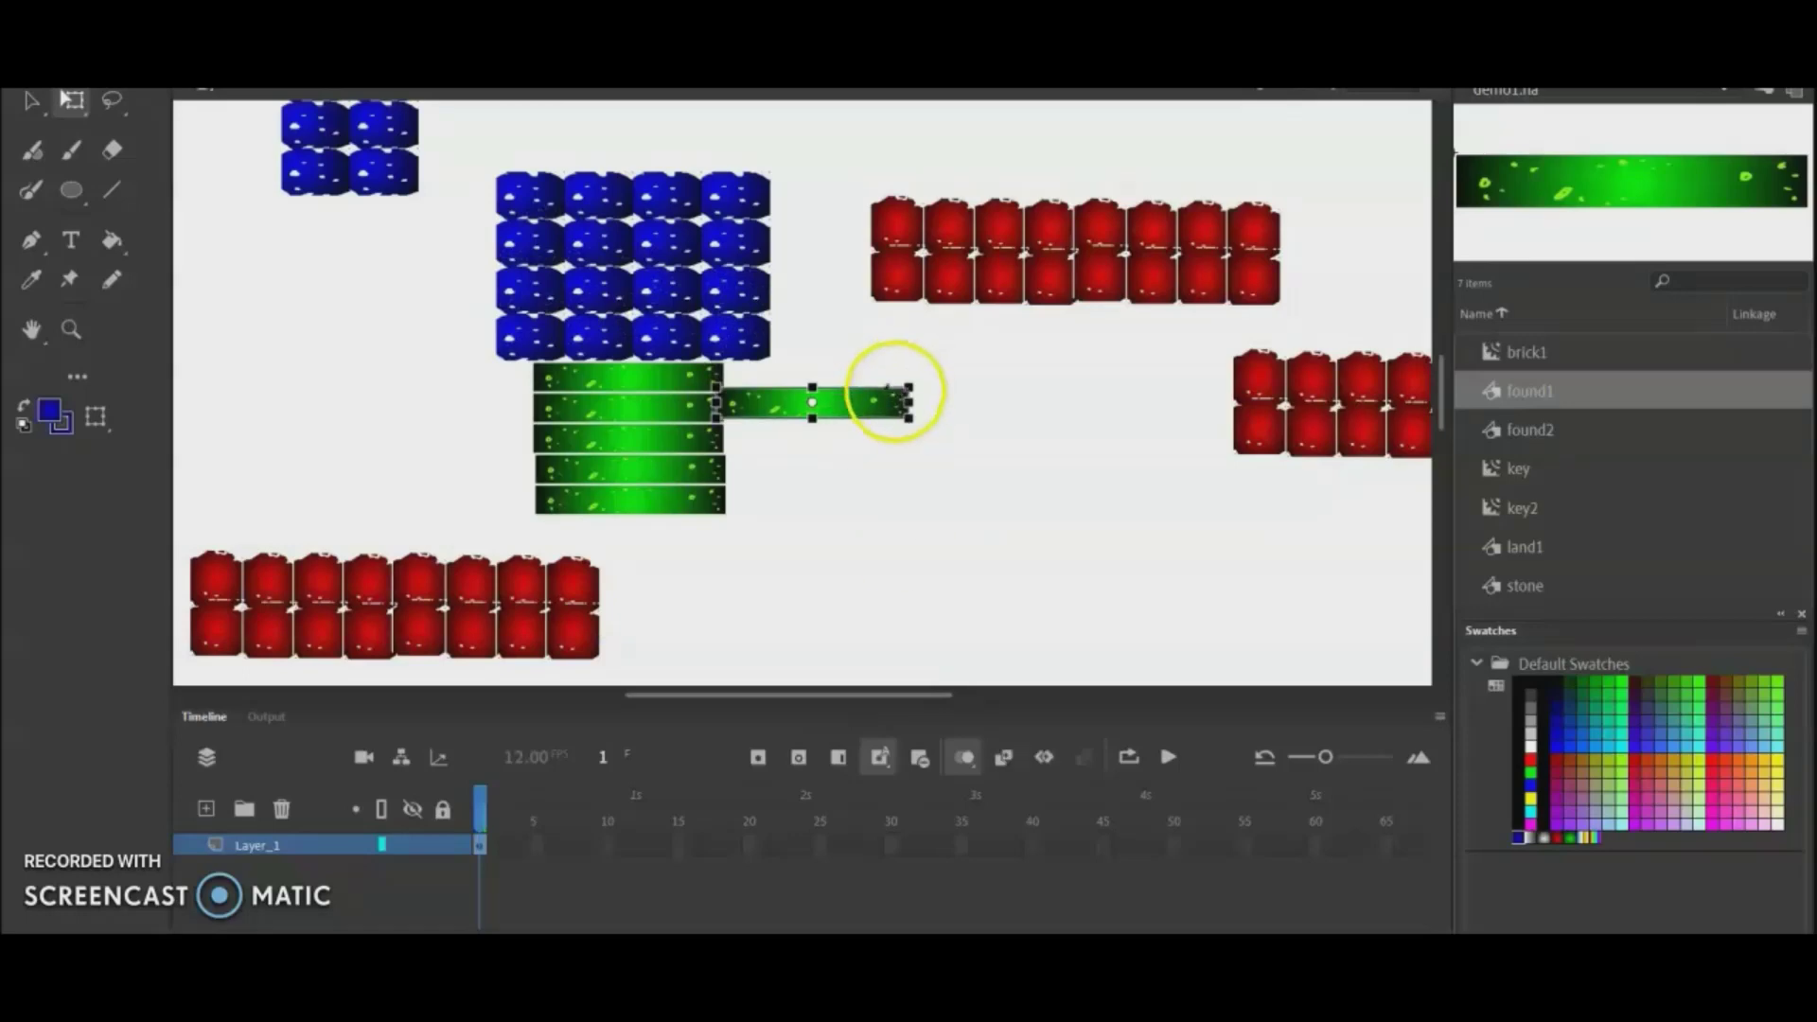
click(914, 508)
key(ctrl+minus)
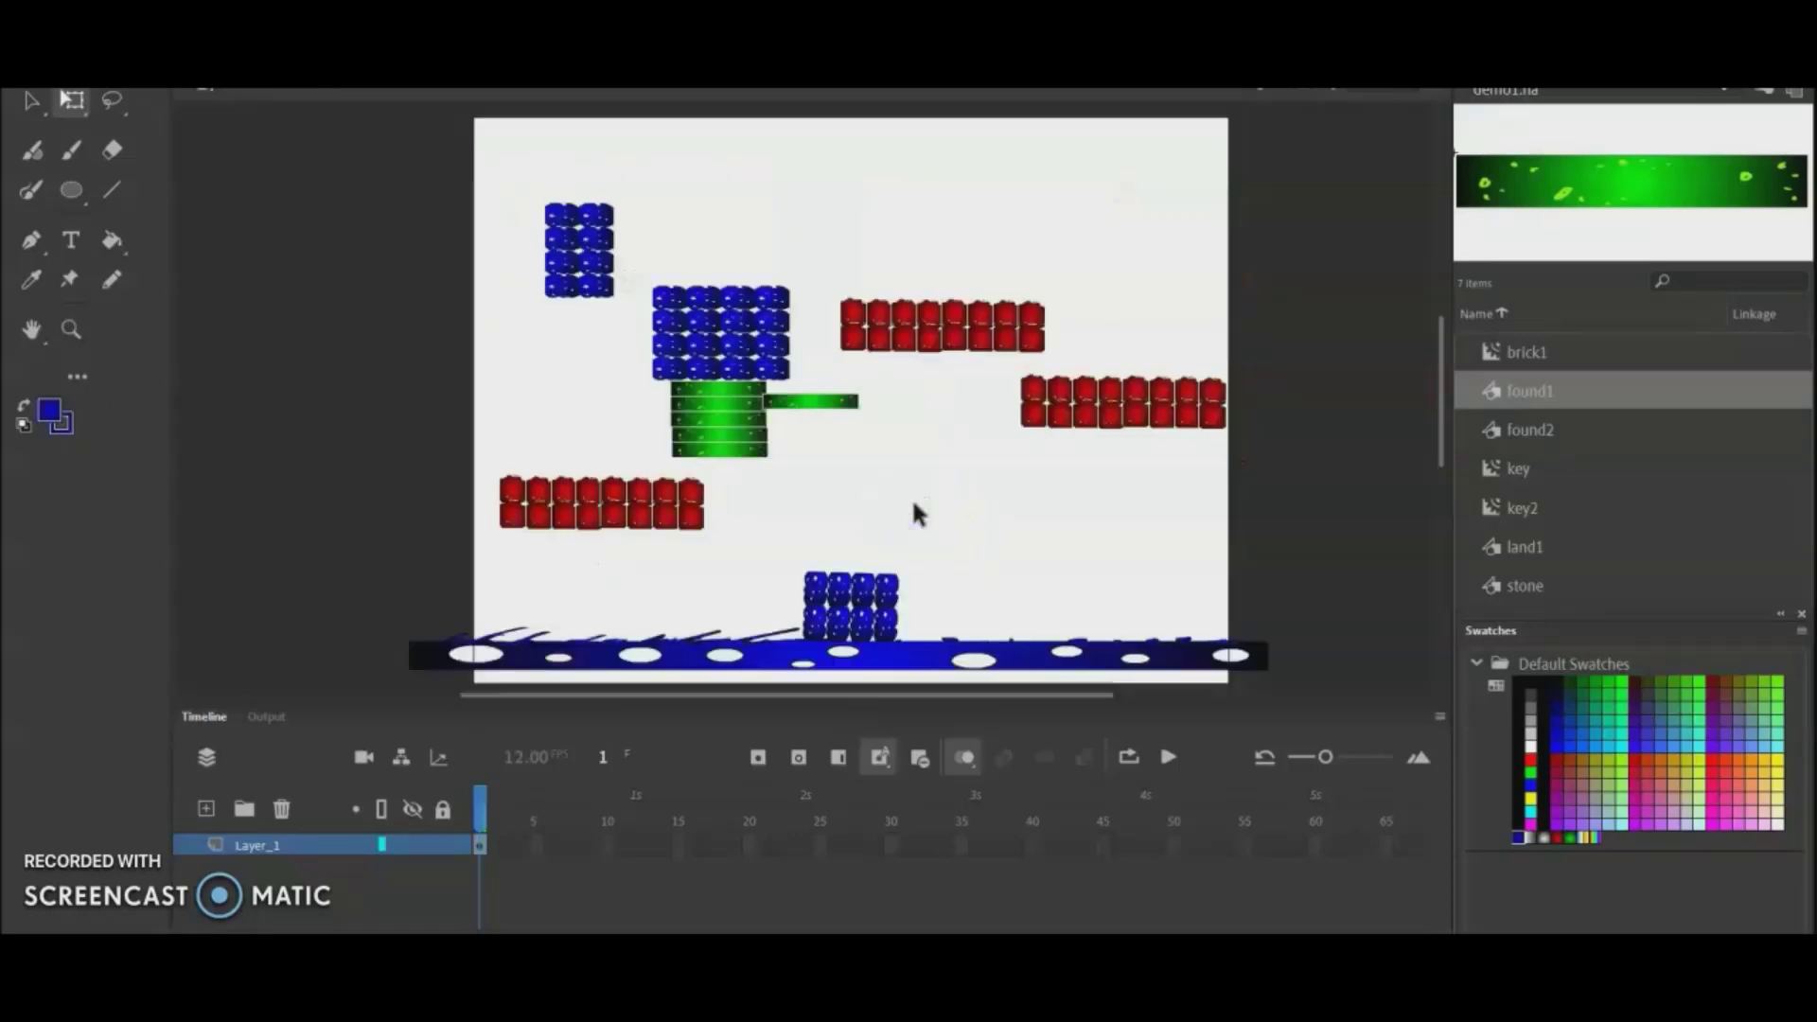
click(803, 403)
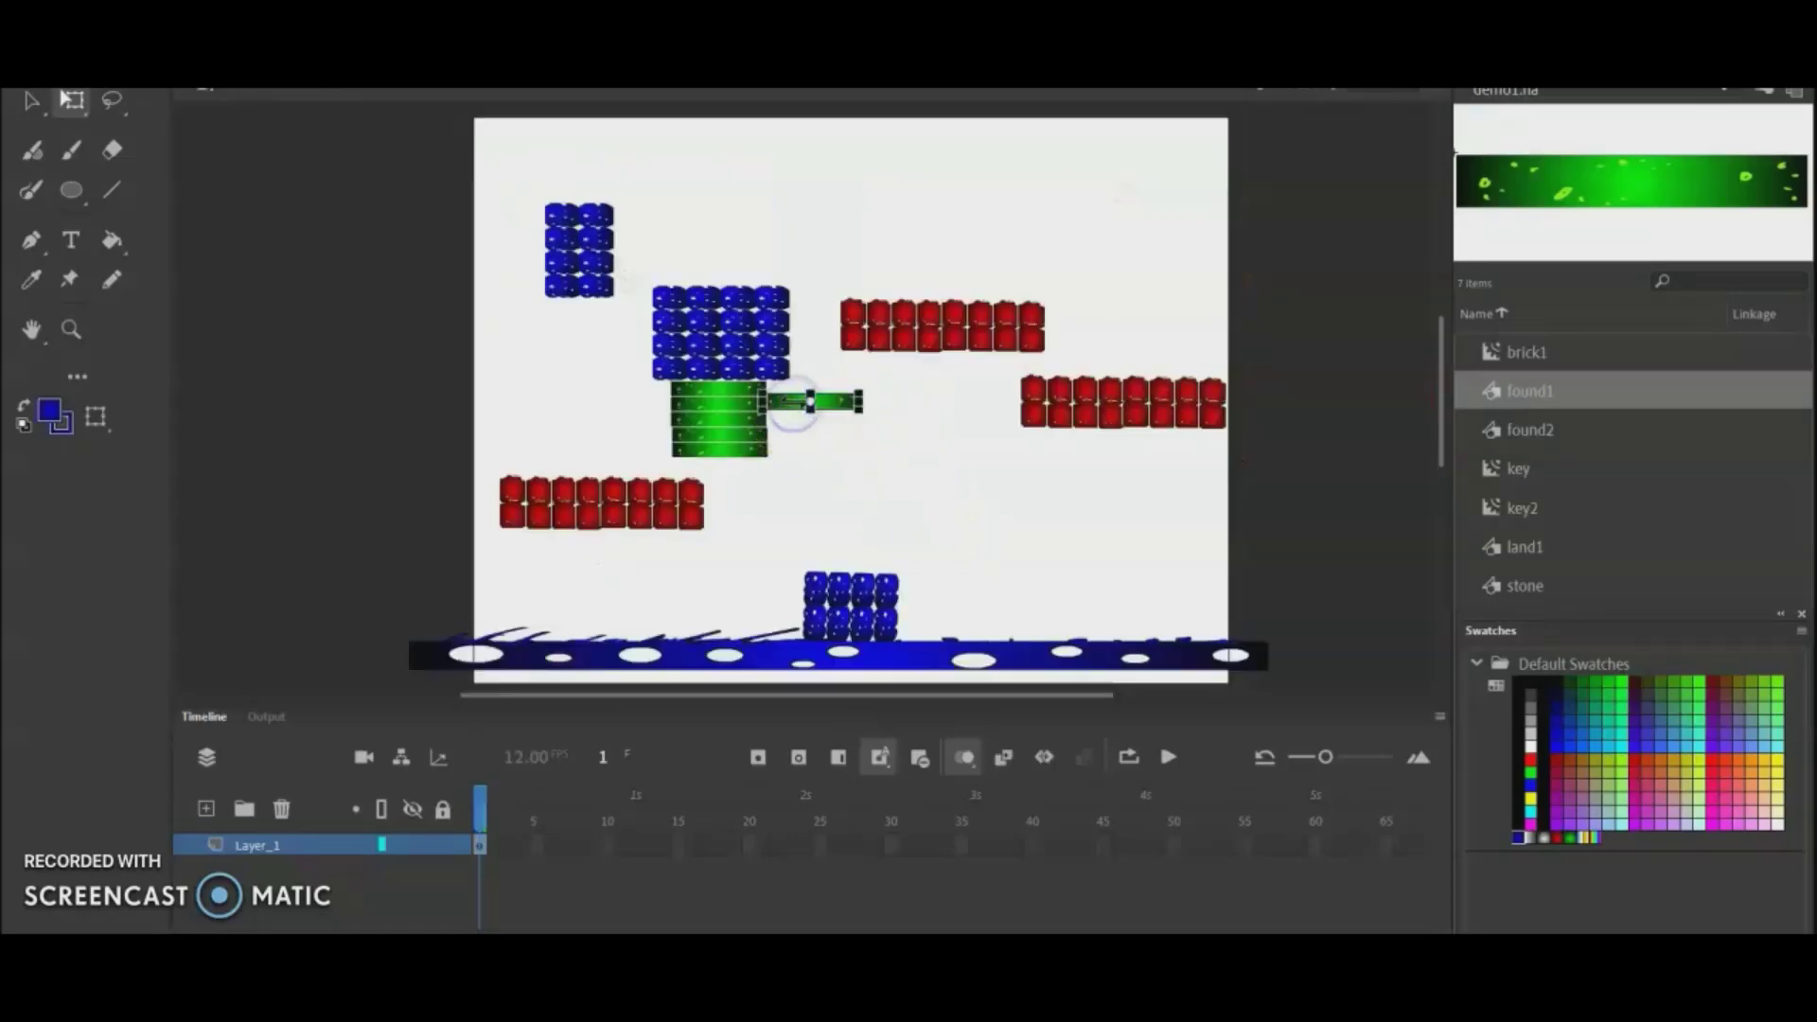
click(878, 456)
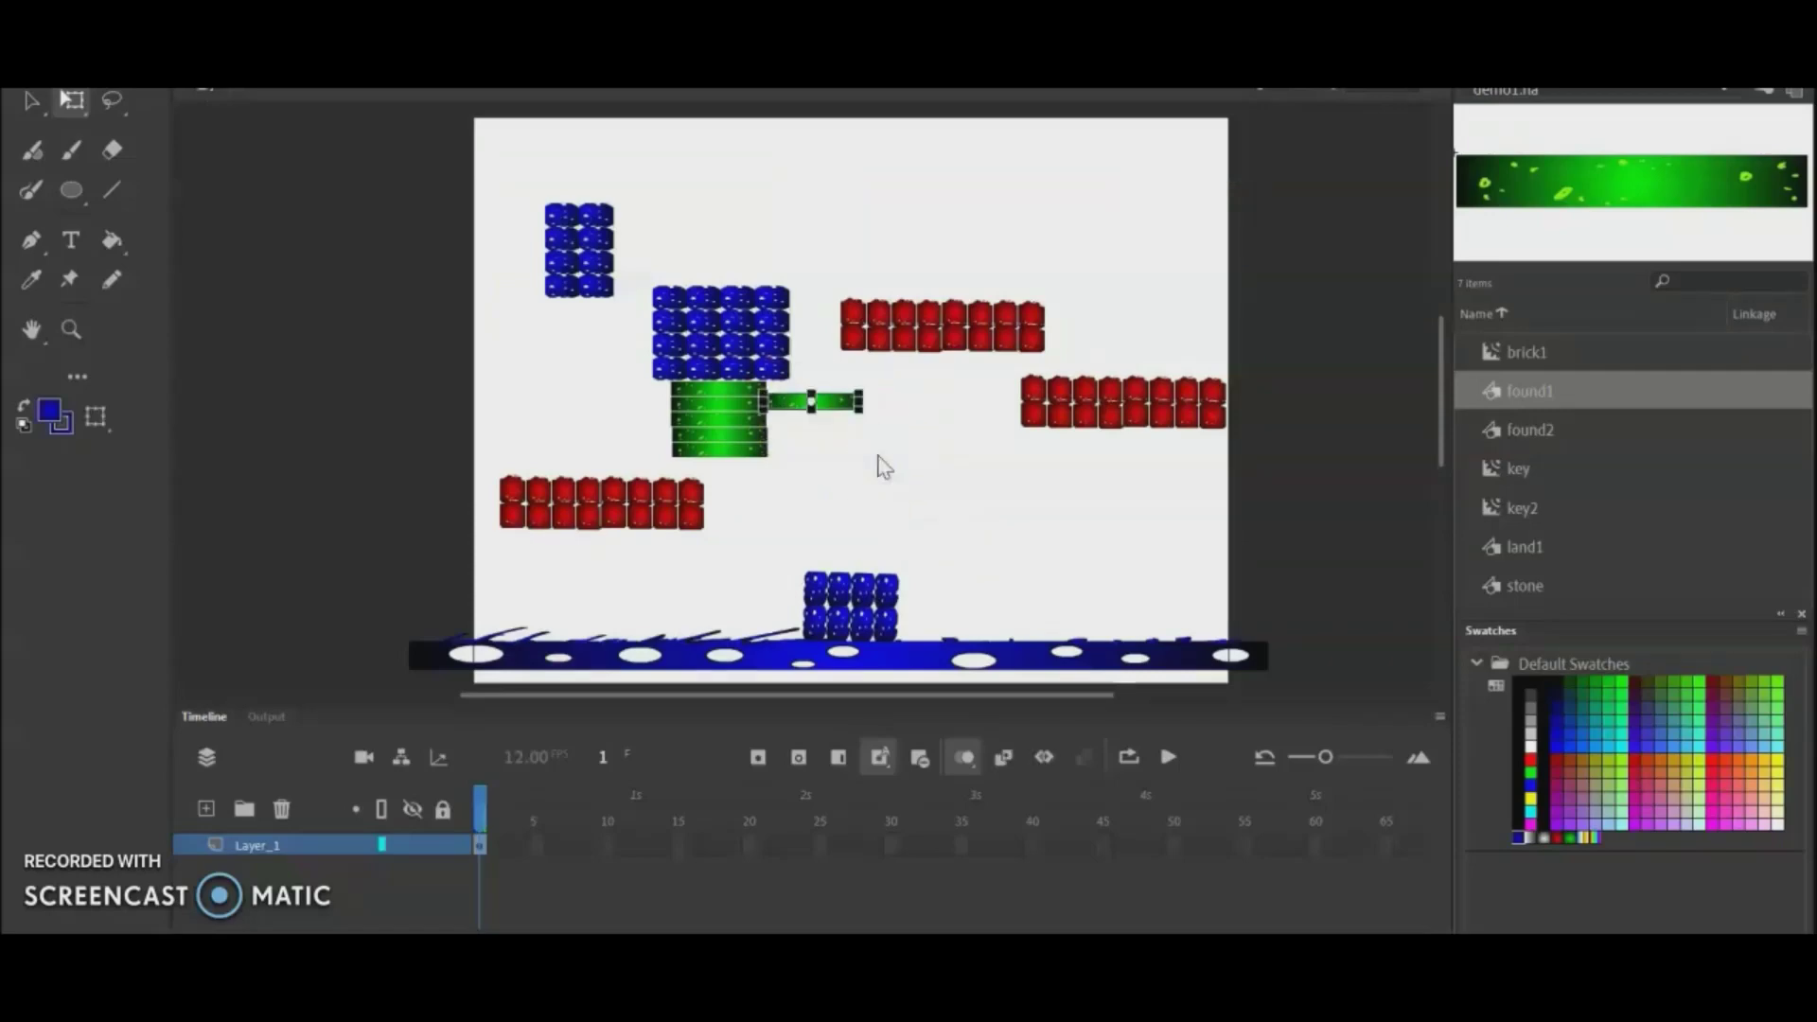
Step: Duplicate the protruding found1 bar and set the copy end to end on its right with the Selection tool
click(831, 405)
key(ctrl+plus)
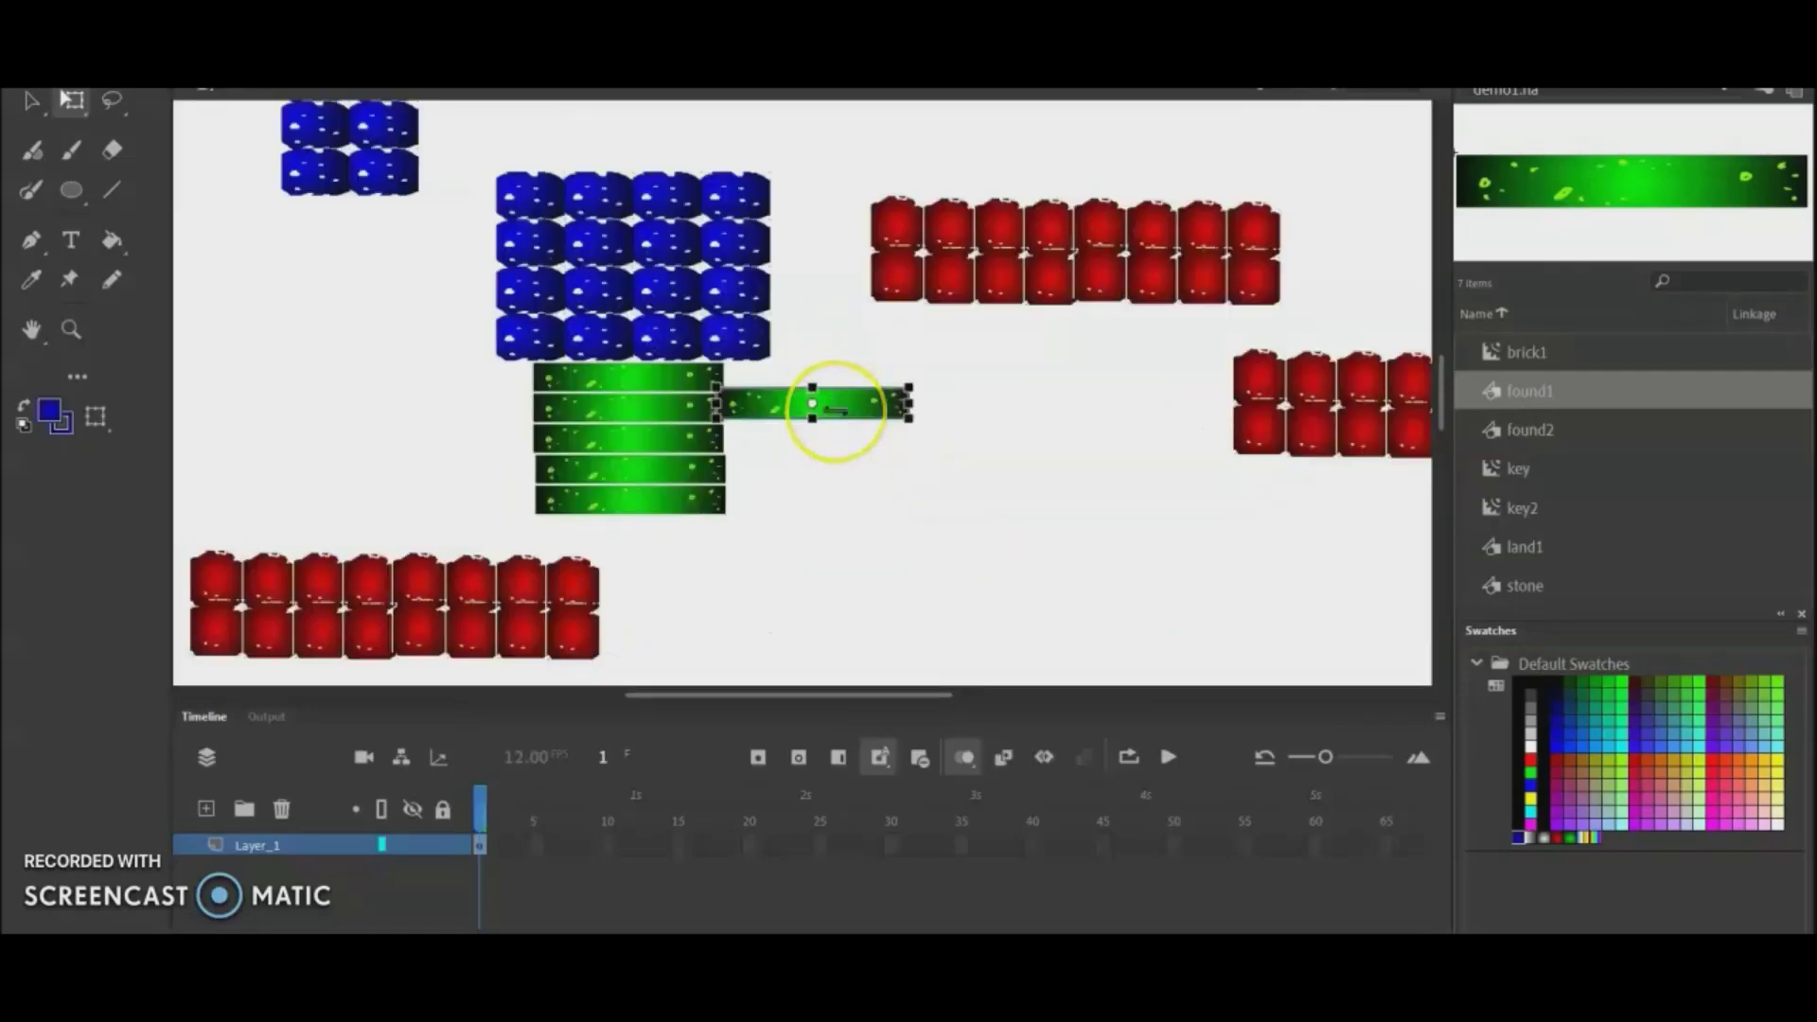
key(v)
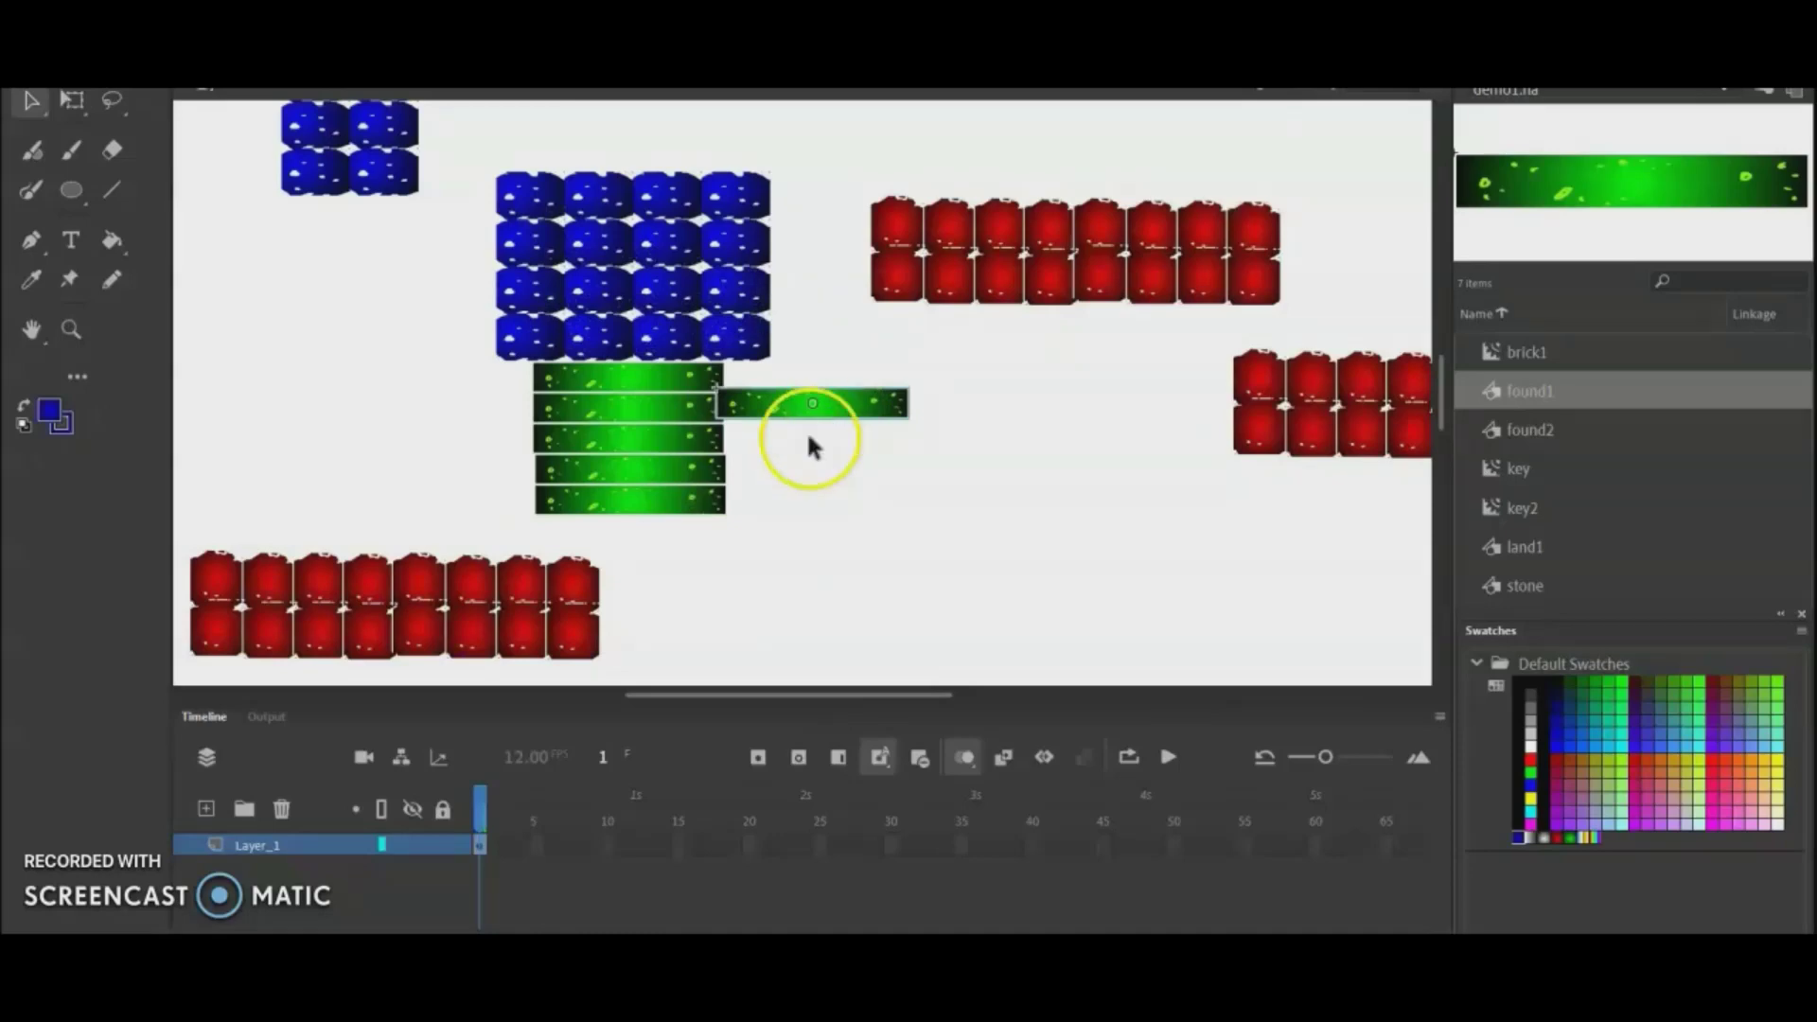
drag(831, 413, 1010, 414)
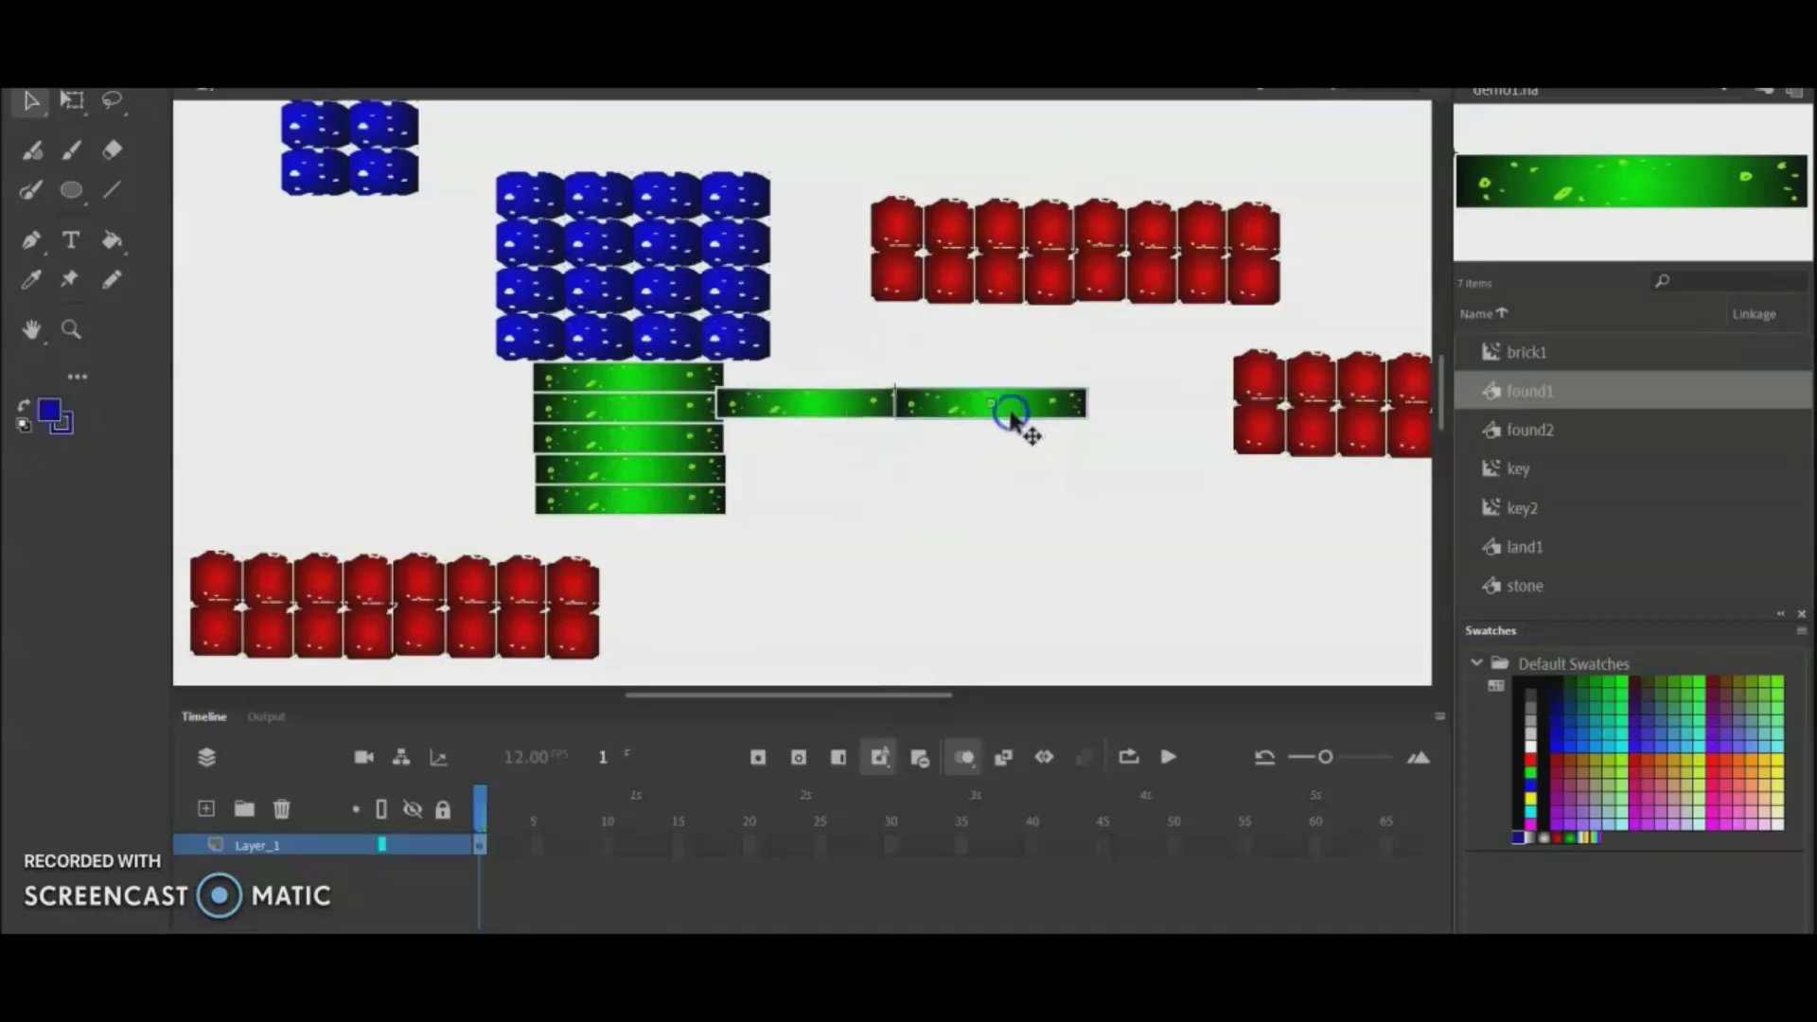
click(1041, 519)
key(ctrl+minus)
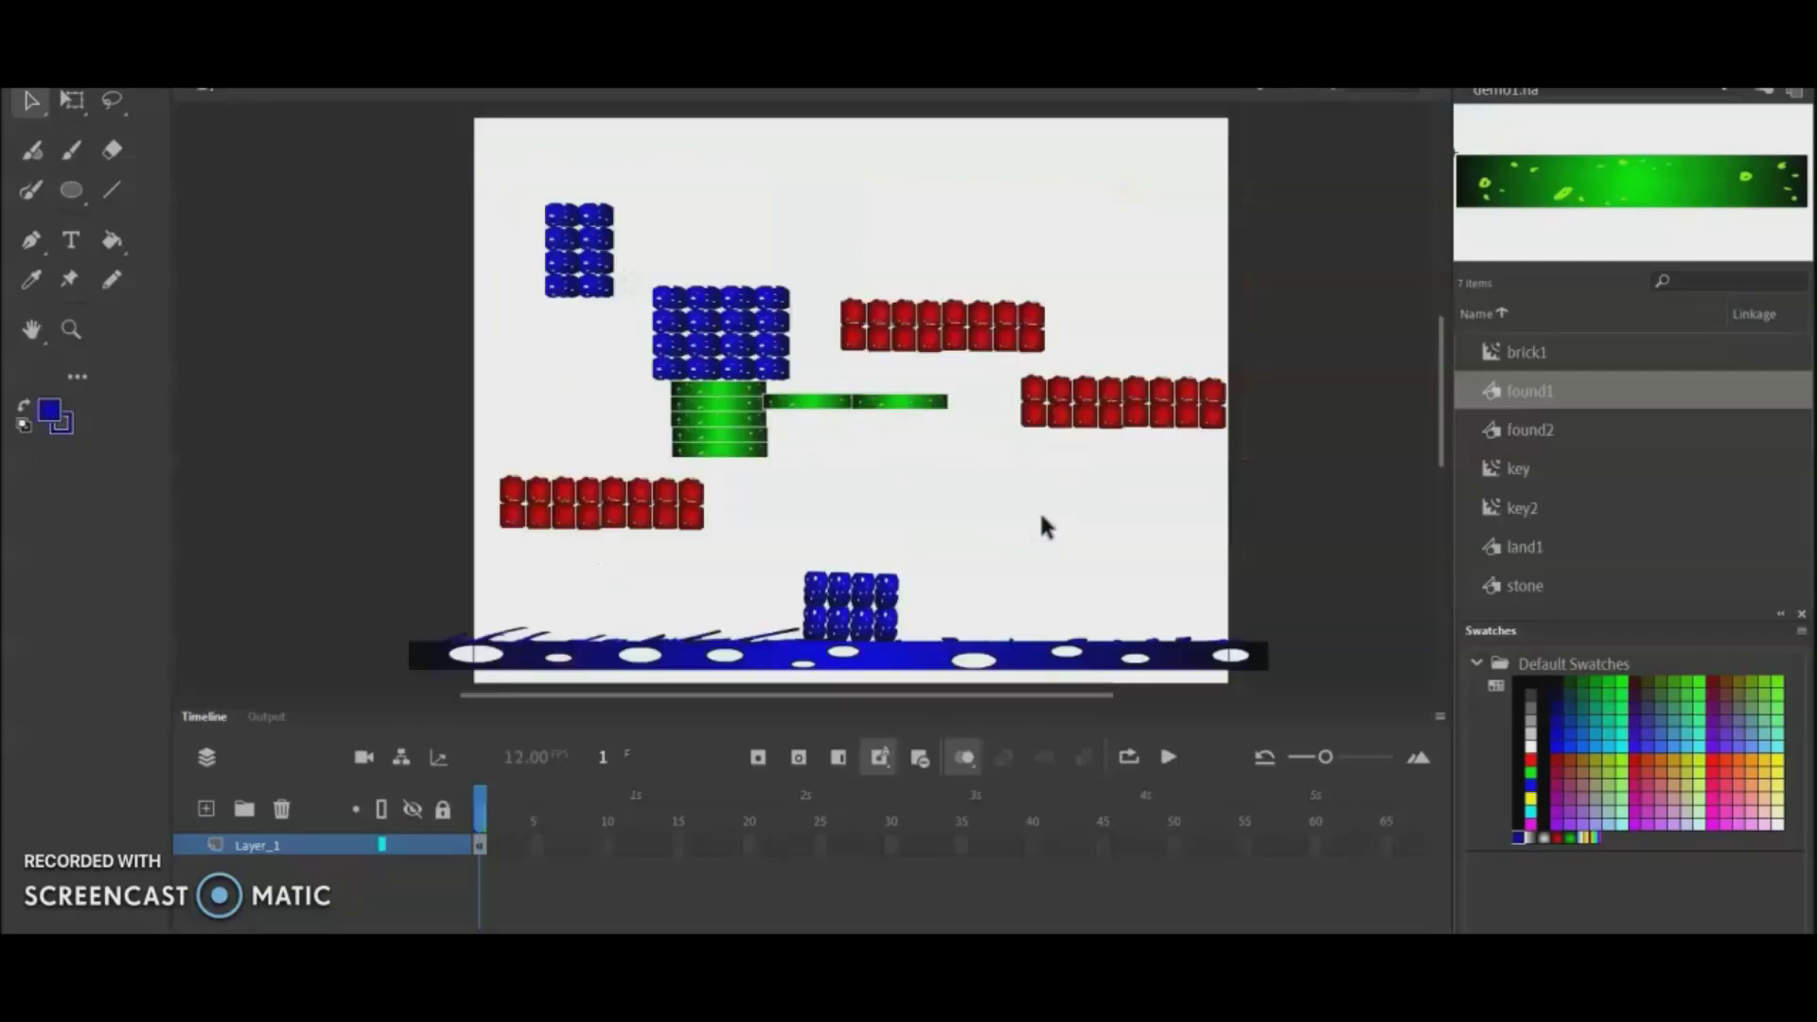
Step: Preview the library symbols, then place the found2 post directly under the red stone block at the stage's right edge
click(1472, 498)
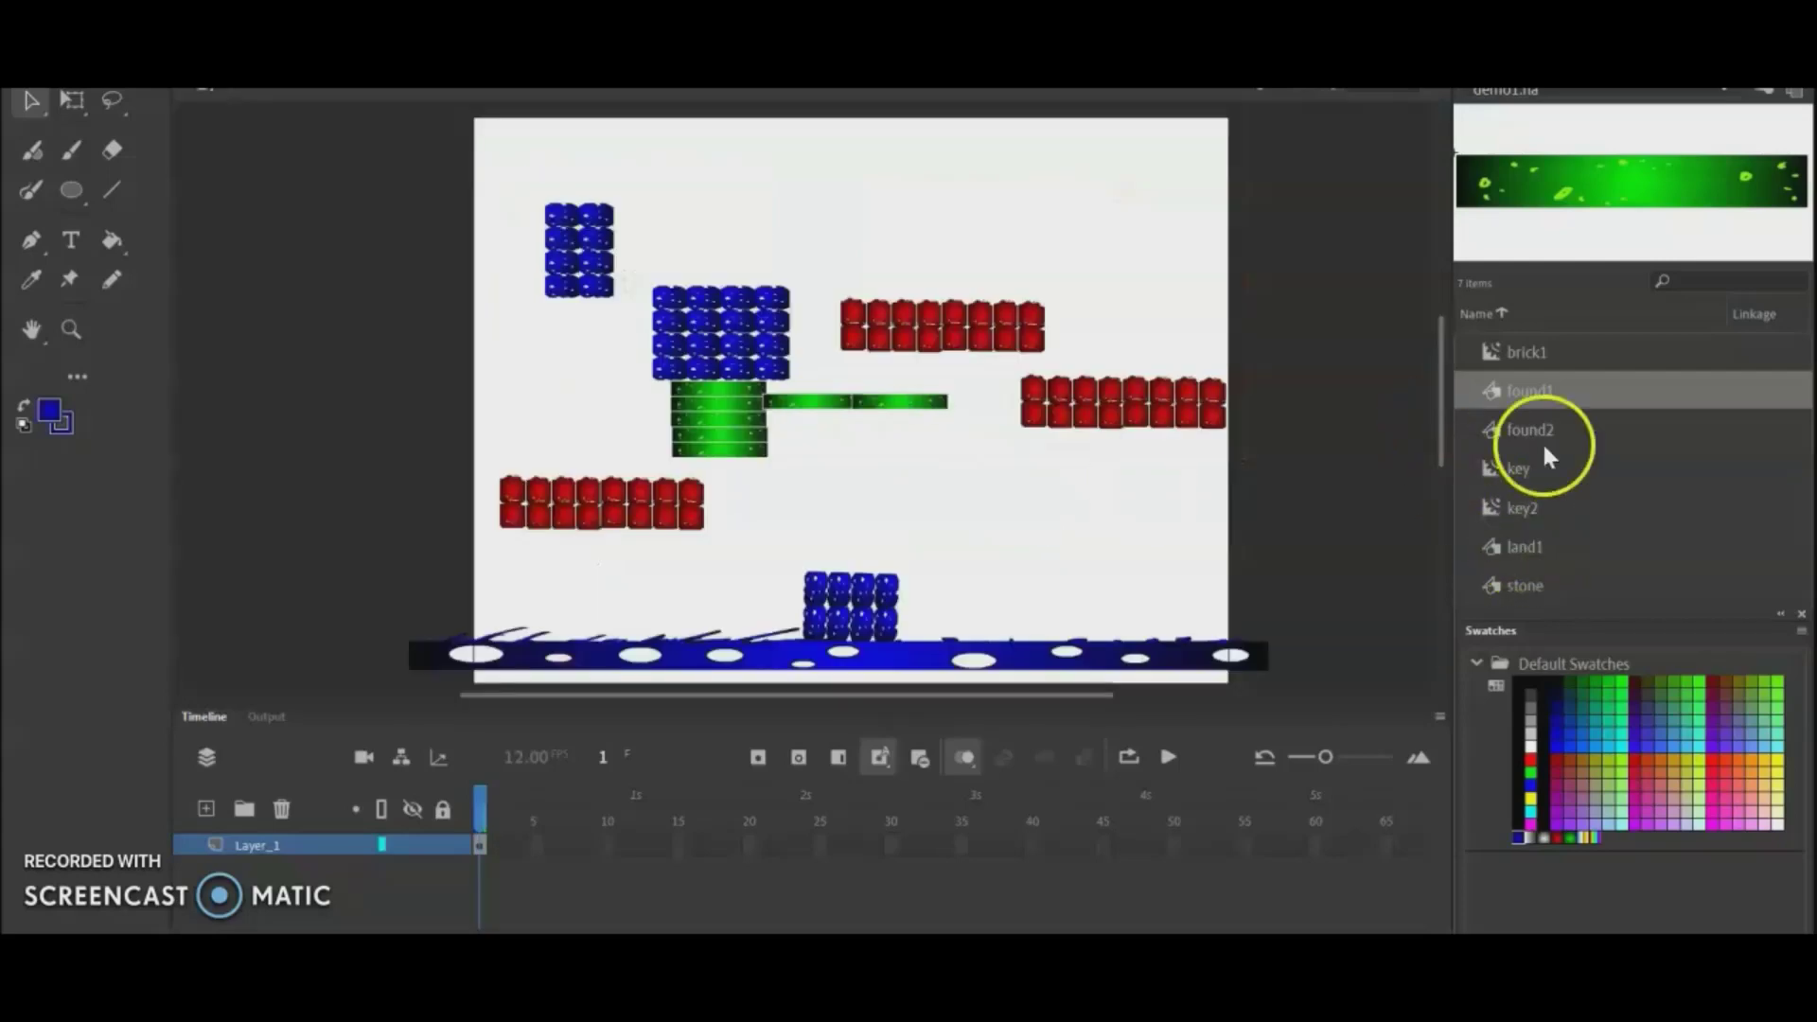
click(1518, 577)
click(1530, 545)
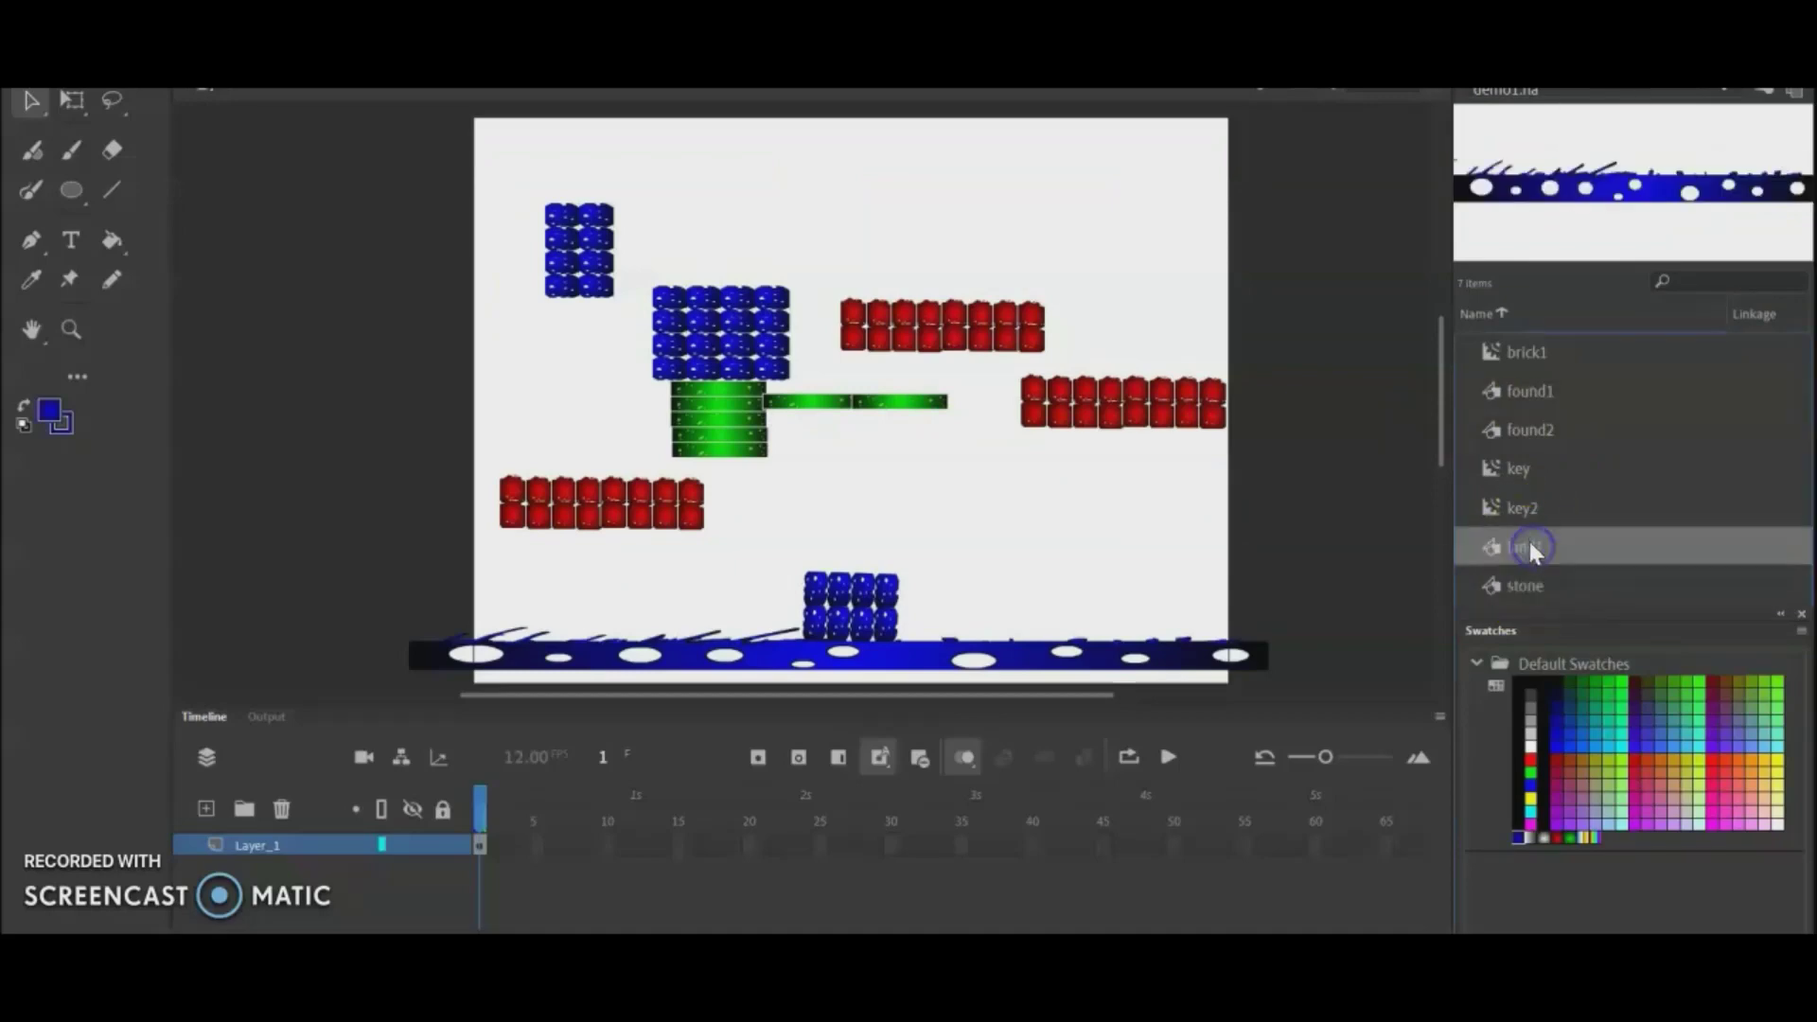
click(1521, 469)
click(1516, 423)
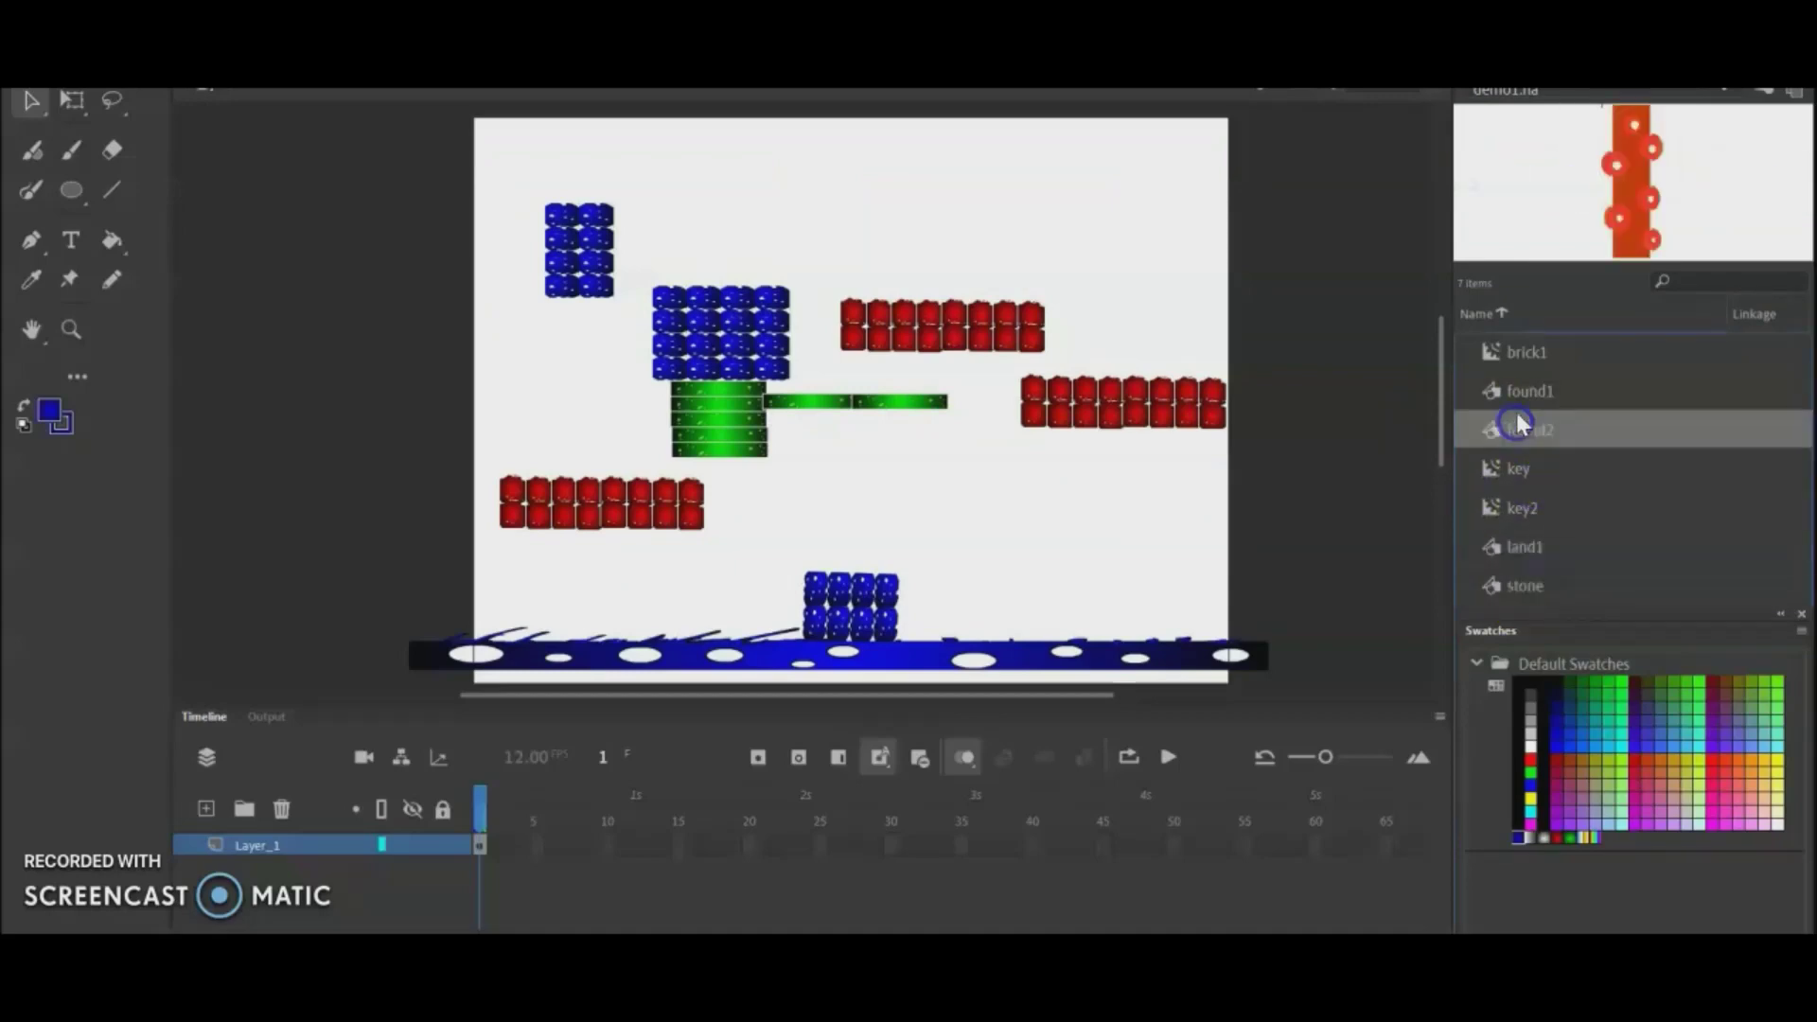
drag(1533, 440, 1126, 478)
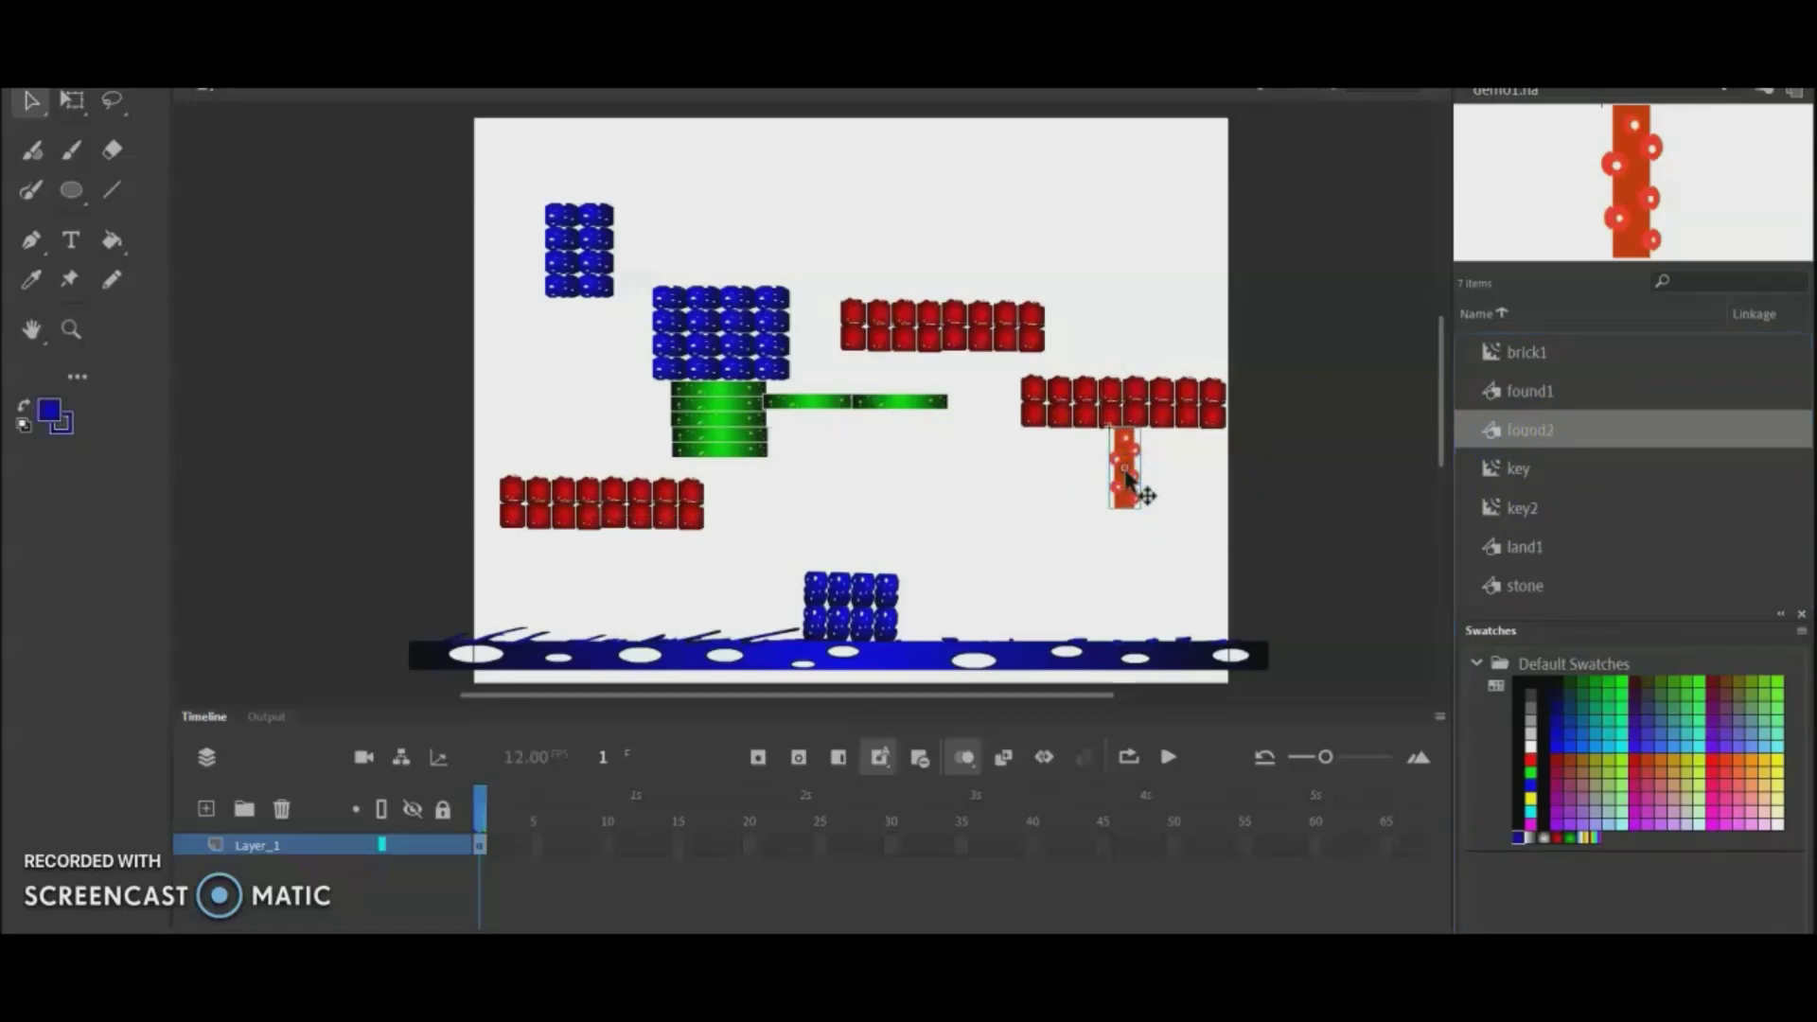
Step: Paste two copies of the found2 post and stack them beneath the first one down to the land1 ground bar
key(ctrl+c)
key(ctrl+v)
drag(807, 405, 1128, 561)
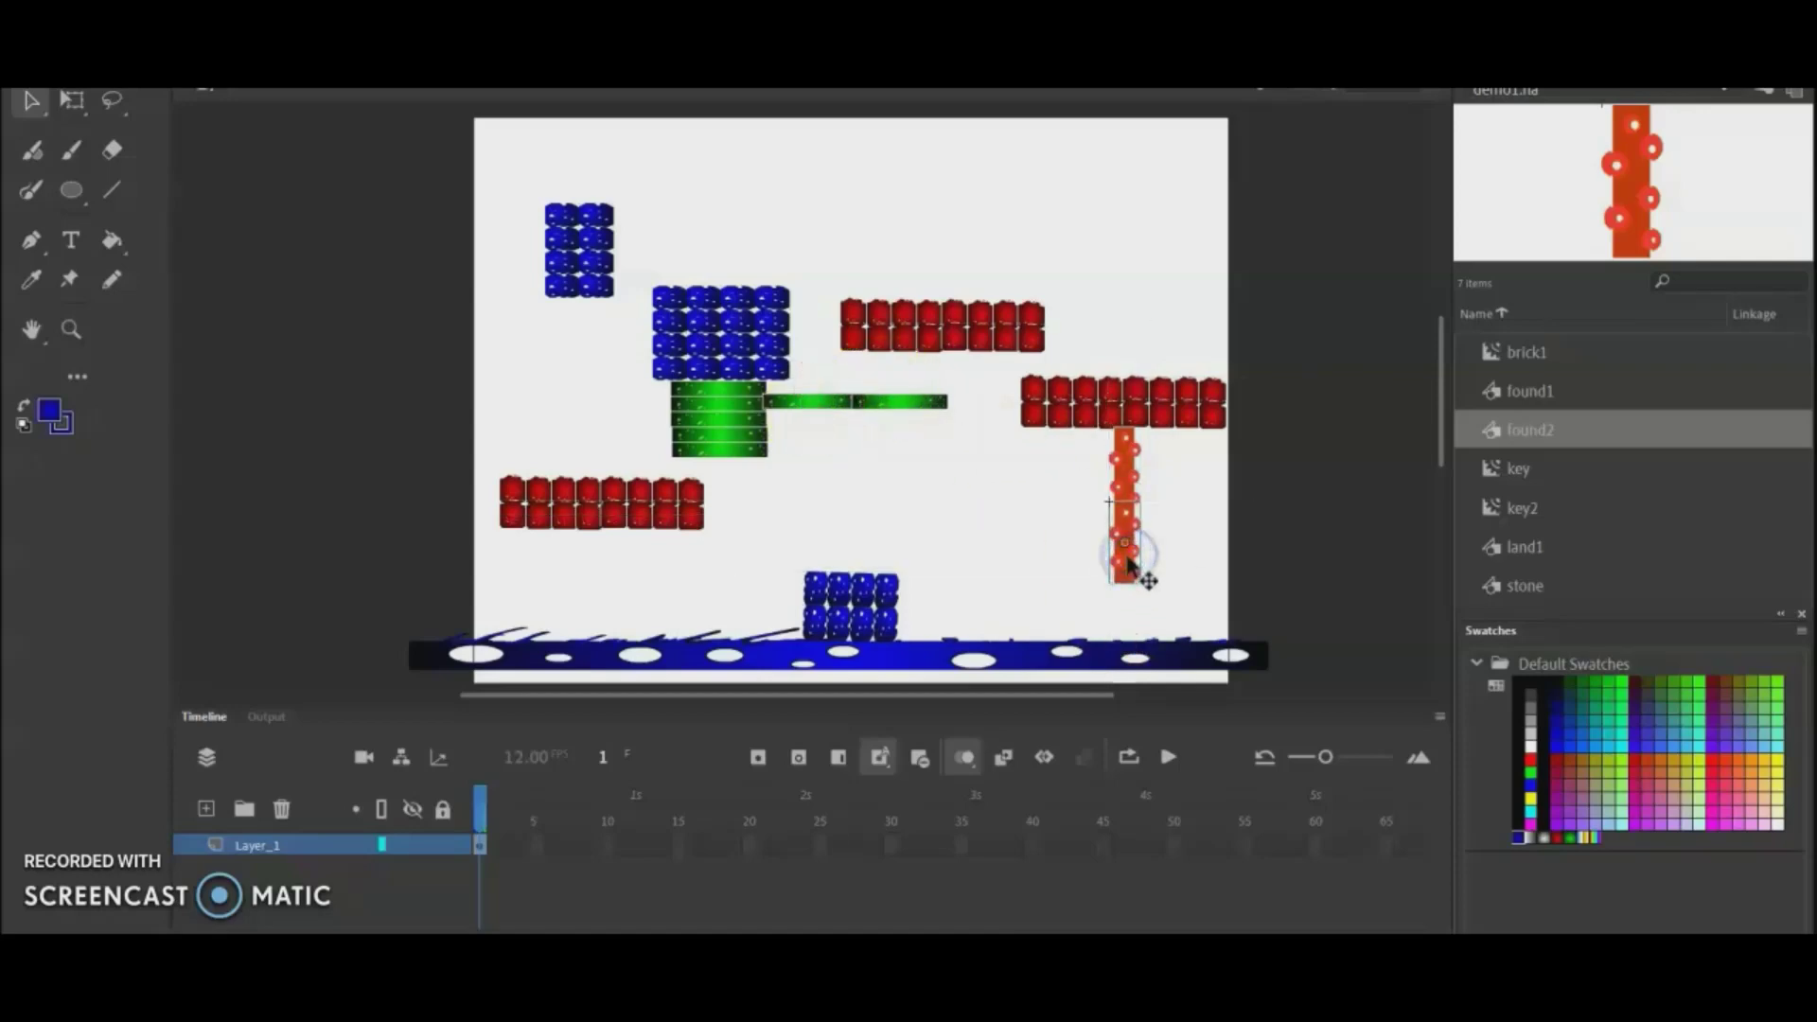
key(ctrl+v)
drag(831, 418, 1129, 641)
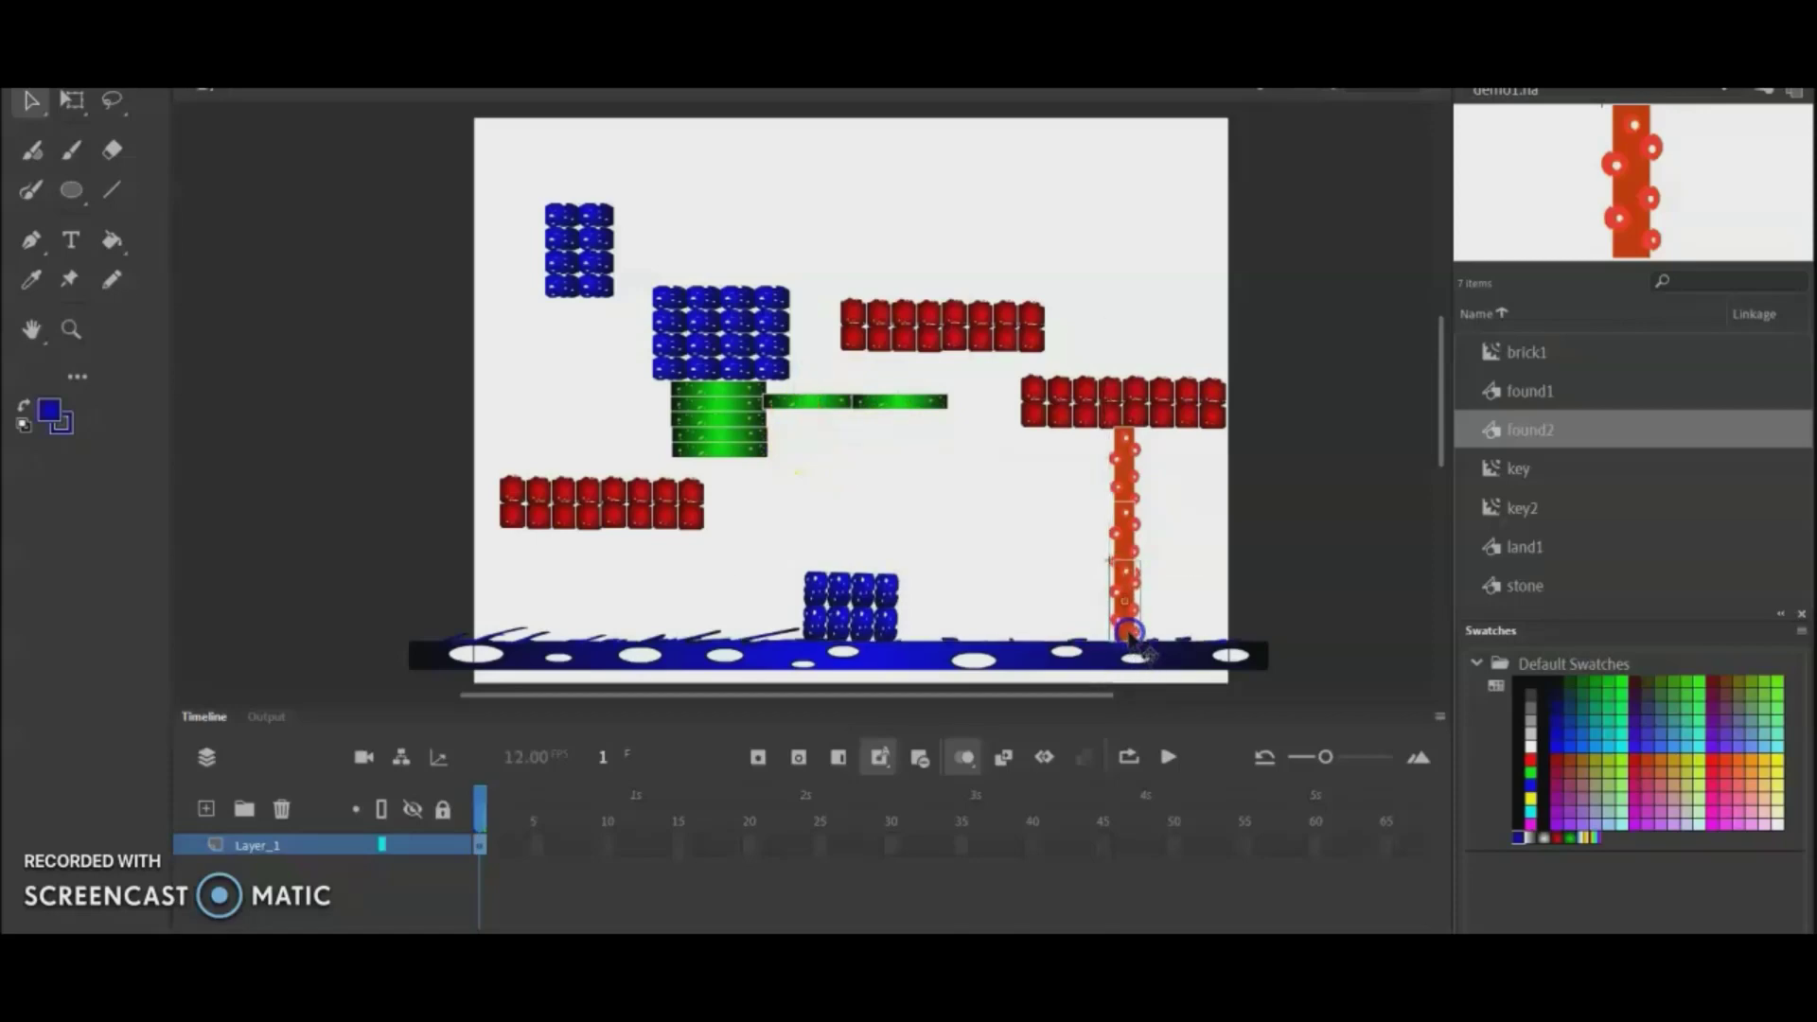
Step: Paste two more found2 posts and stack them end to end directly beneath the green found1 column
key(ctrl+v)
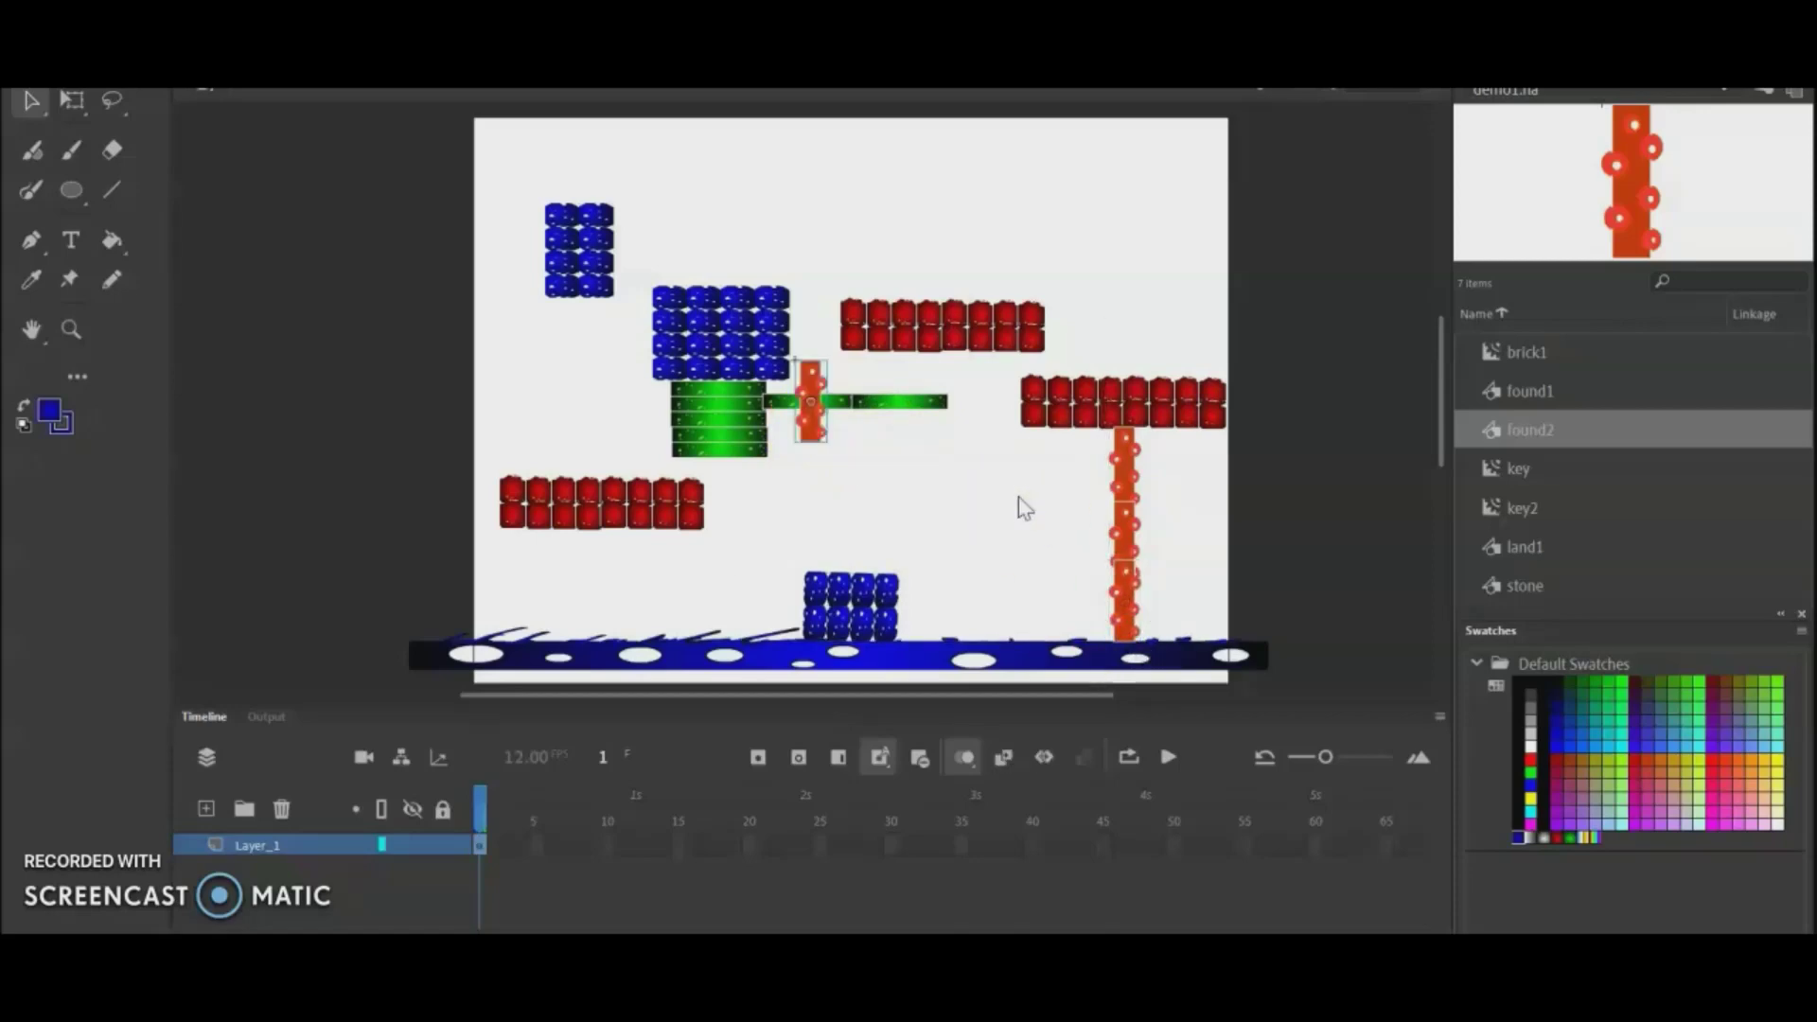
drag(804, 428, 734, 541)
key(ctrl+shift+v)
click(826, 443)
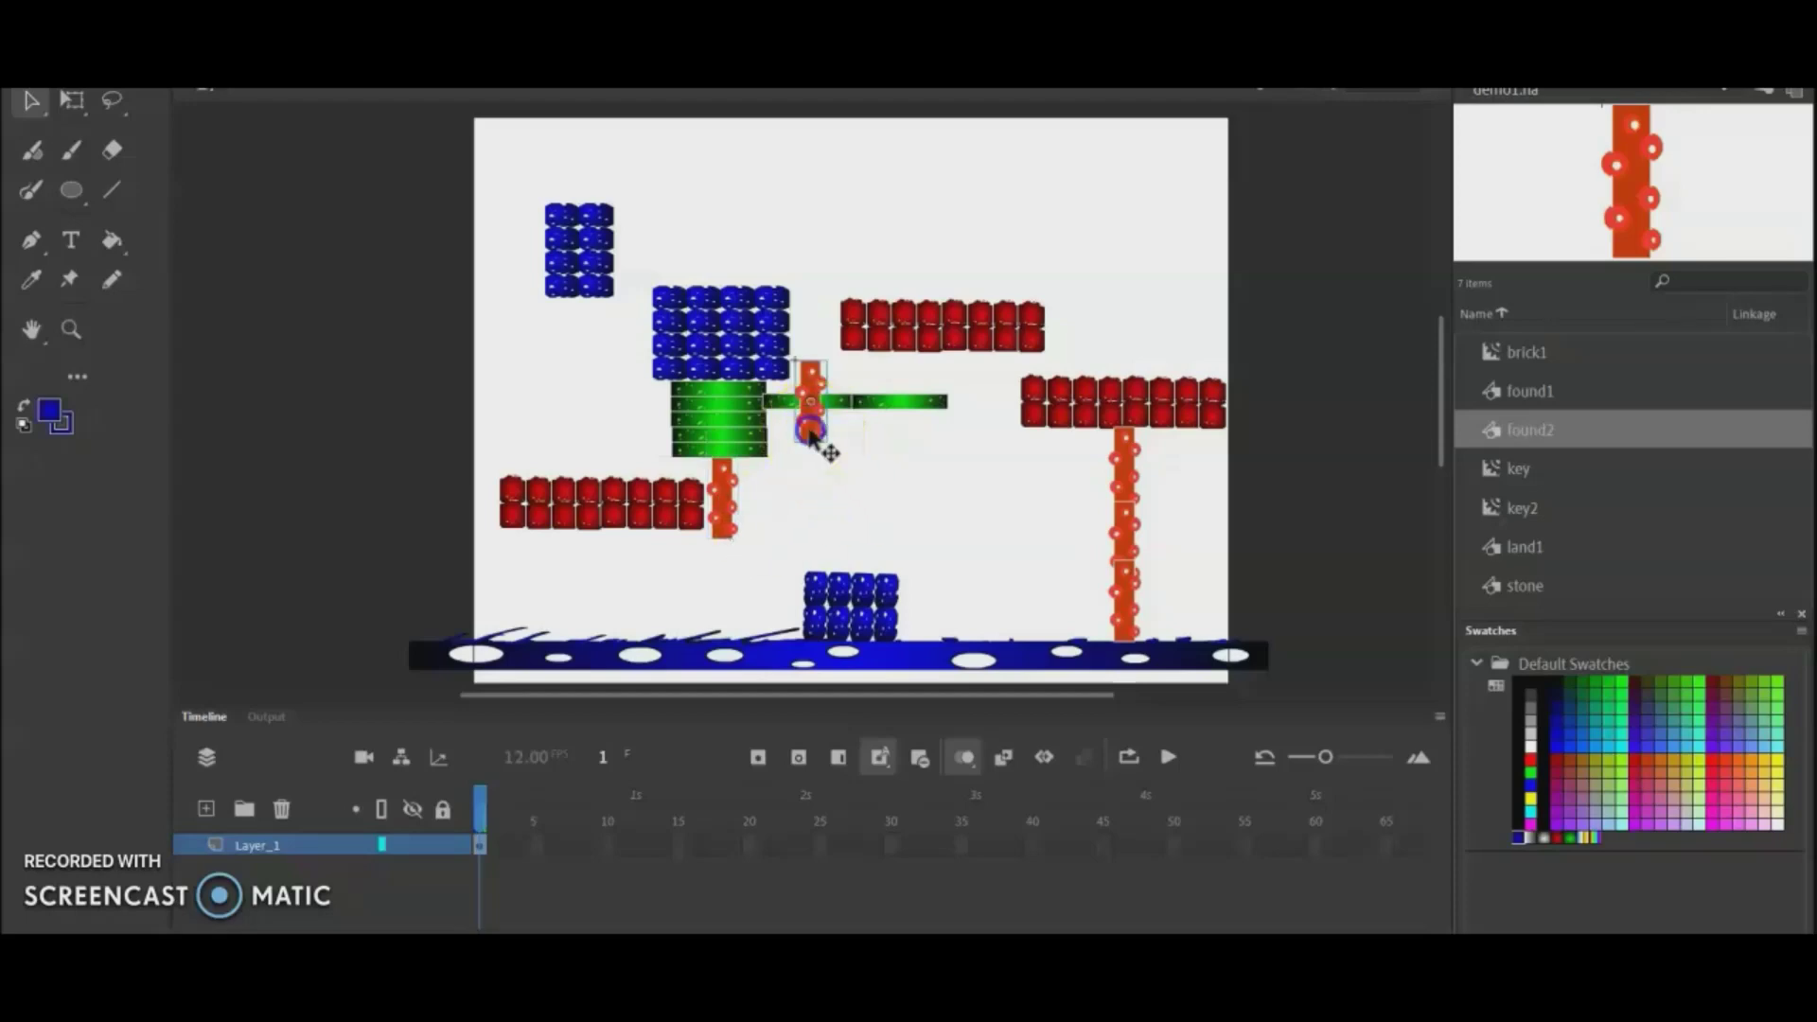
drag(812, 438, 725, 607)
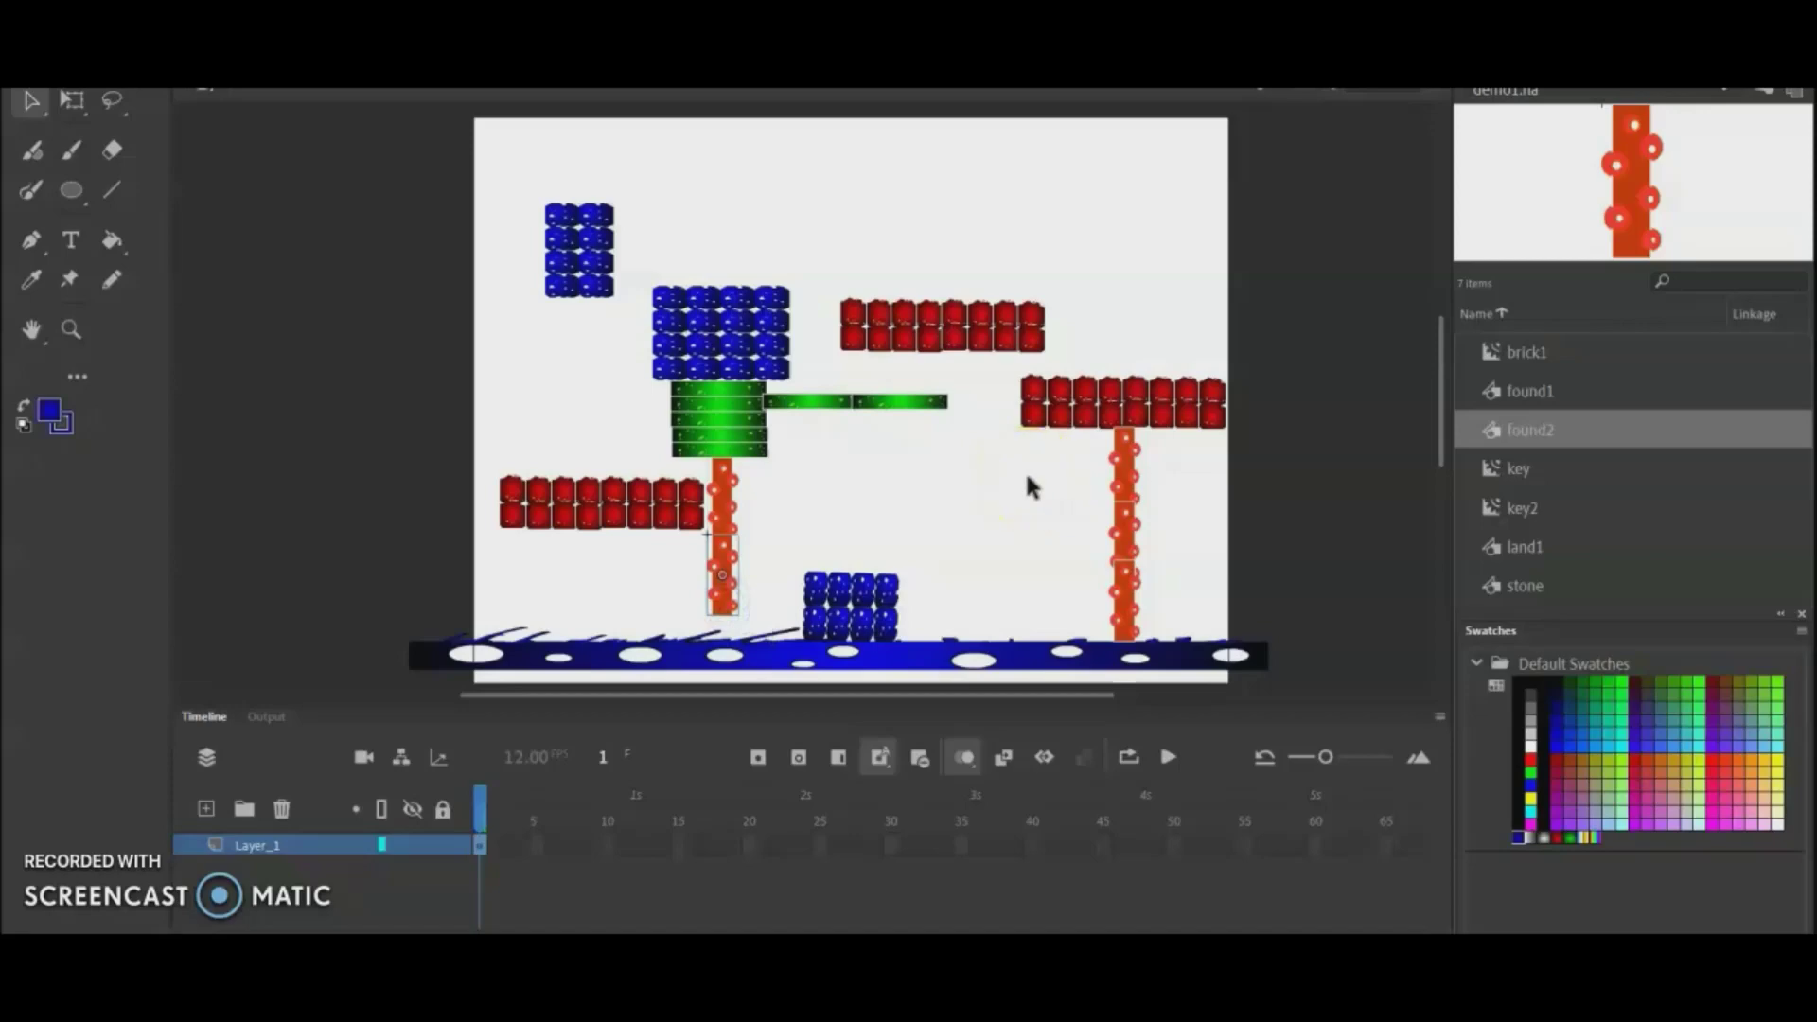
Step: Paste four found2 posts and stack them from under the middle red stone block down to the land1 ground bar
key(ctrl+v)
drag(809, 407, 979, 392)
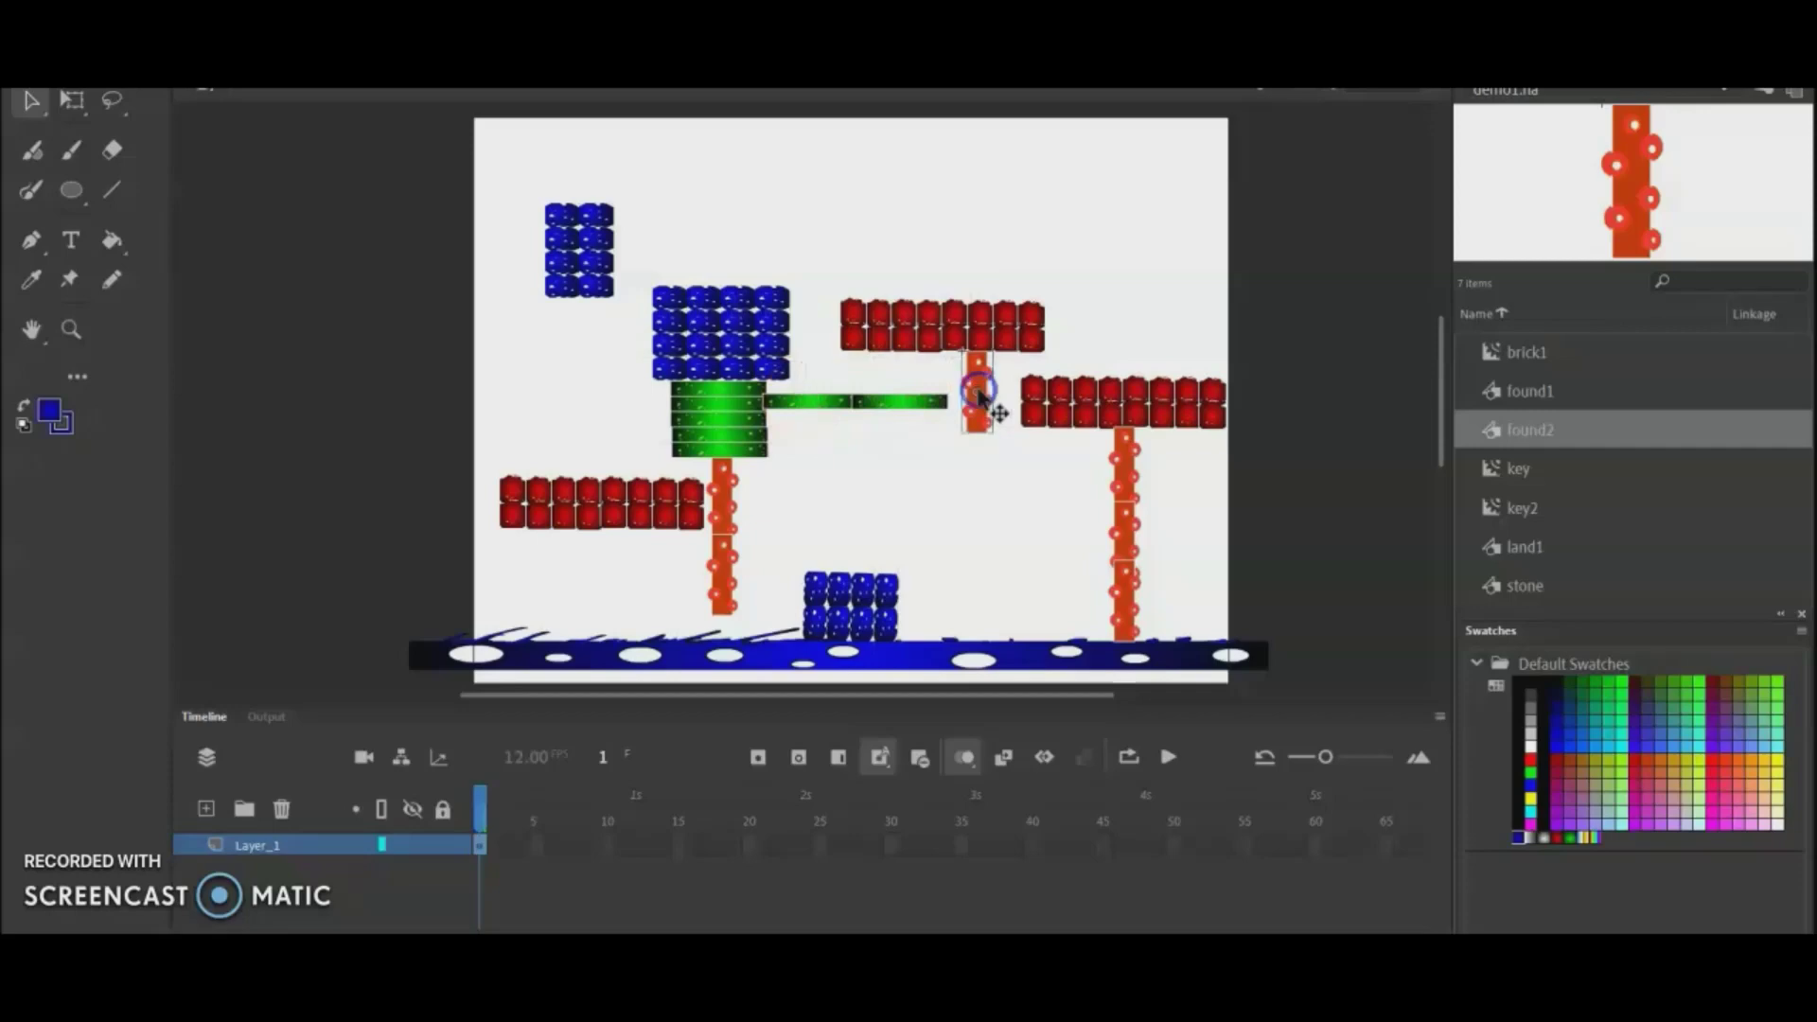
key(ctrl+z)
drag(847, 409, 994, 482)
click(811, 416)
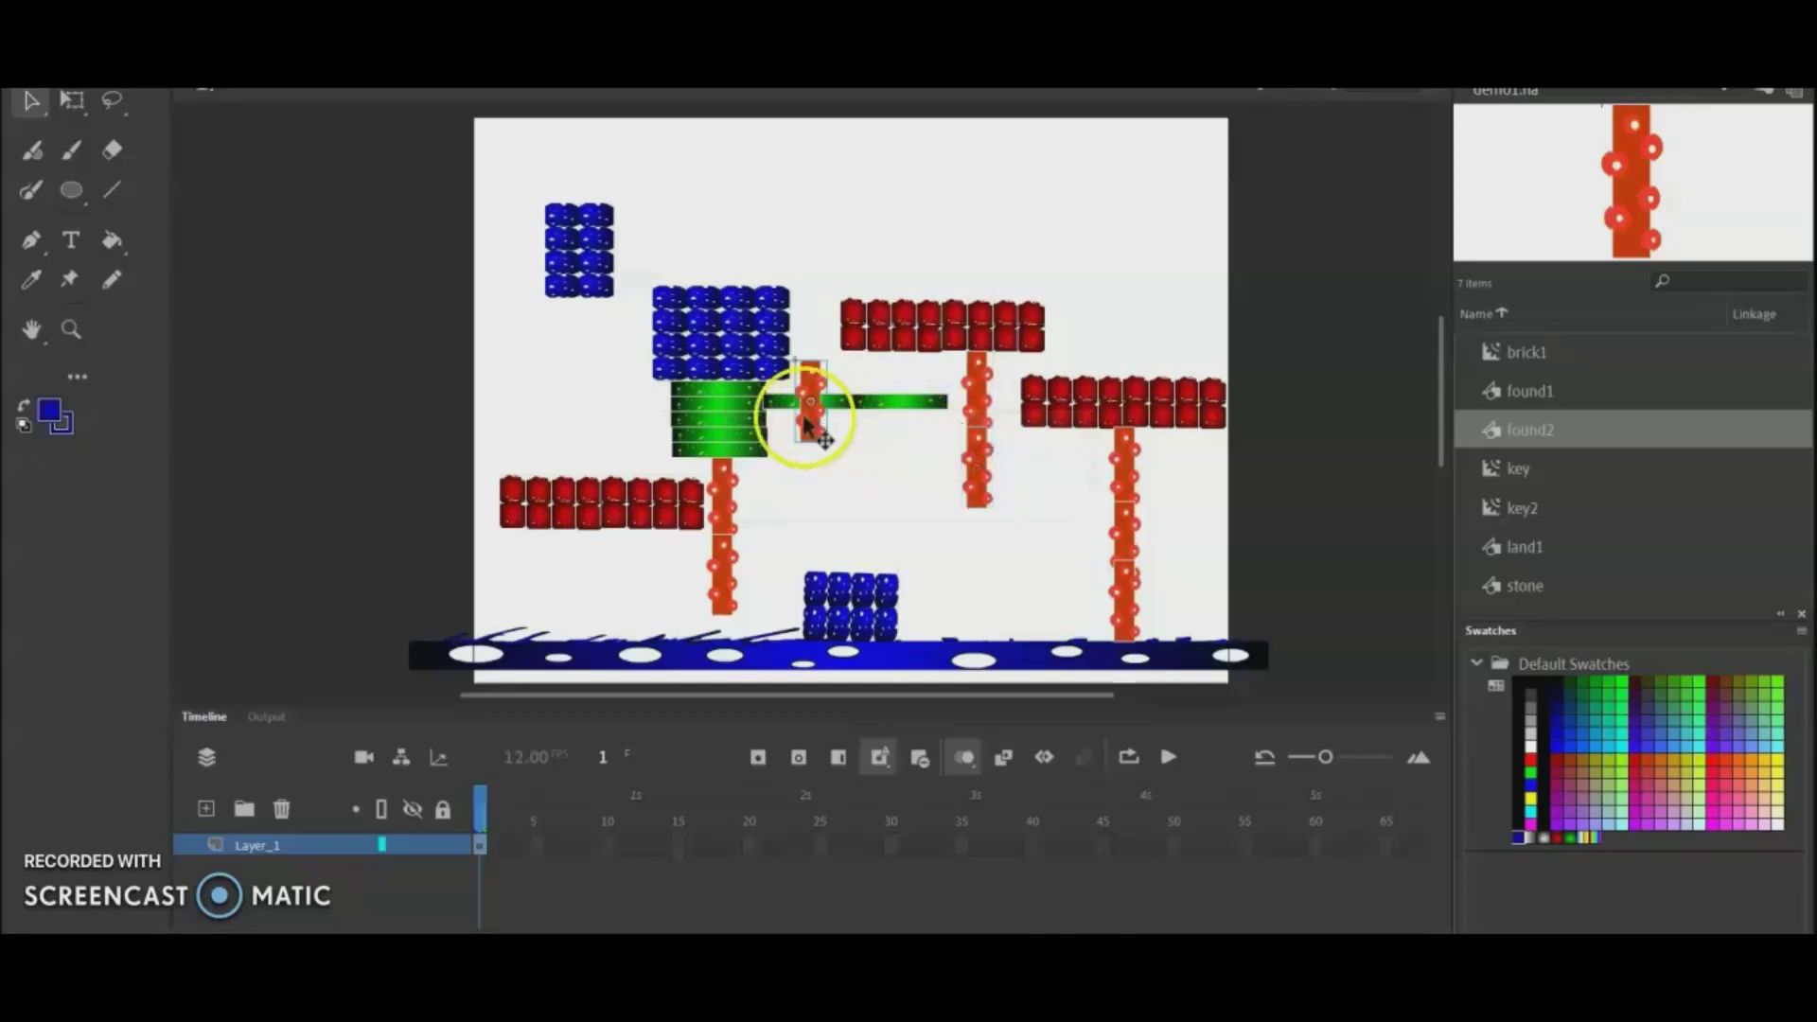
drag(814, 437, 954, 579)
drag(989, 589, 985, 588)
click(852, 478)
click(814, 433)
drag(815, 437, 978, 630)
click(1037, 571)
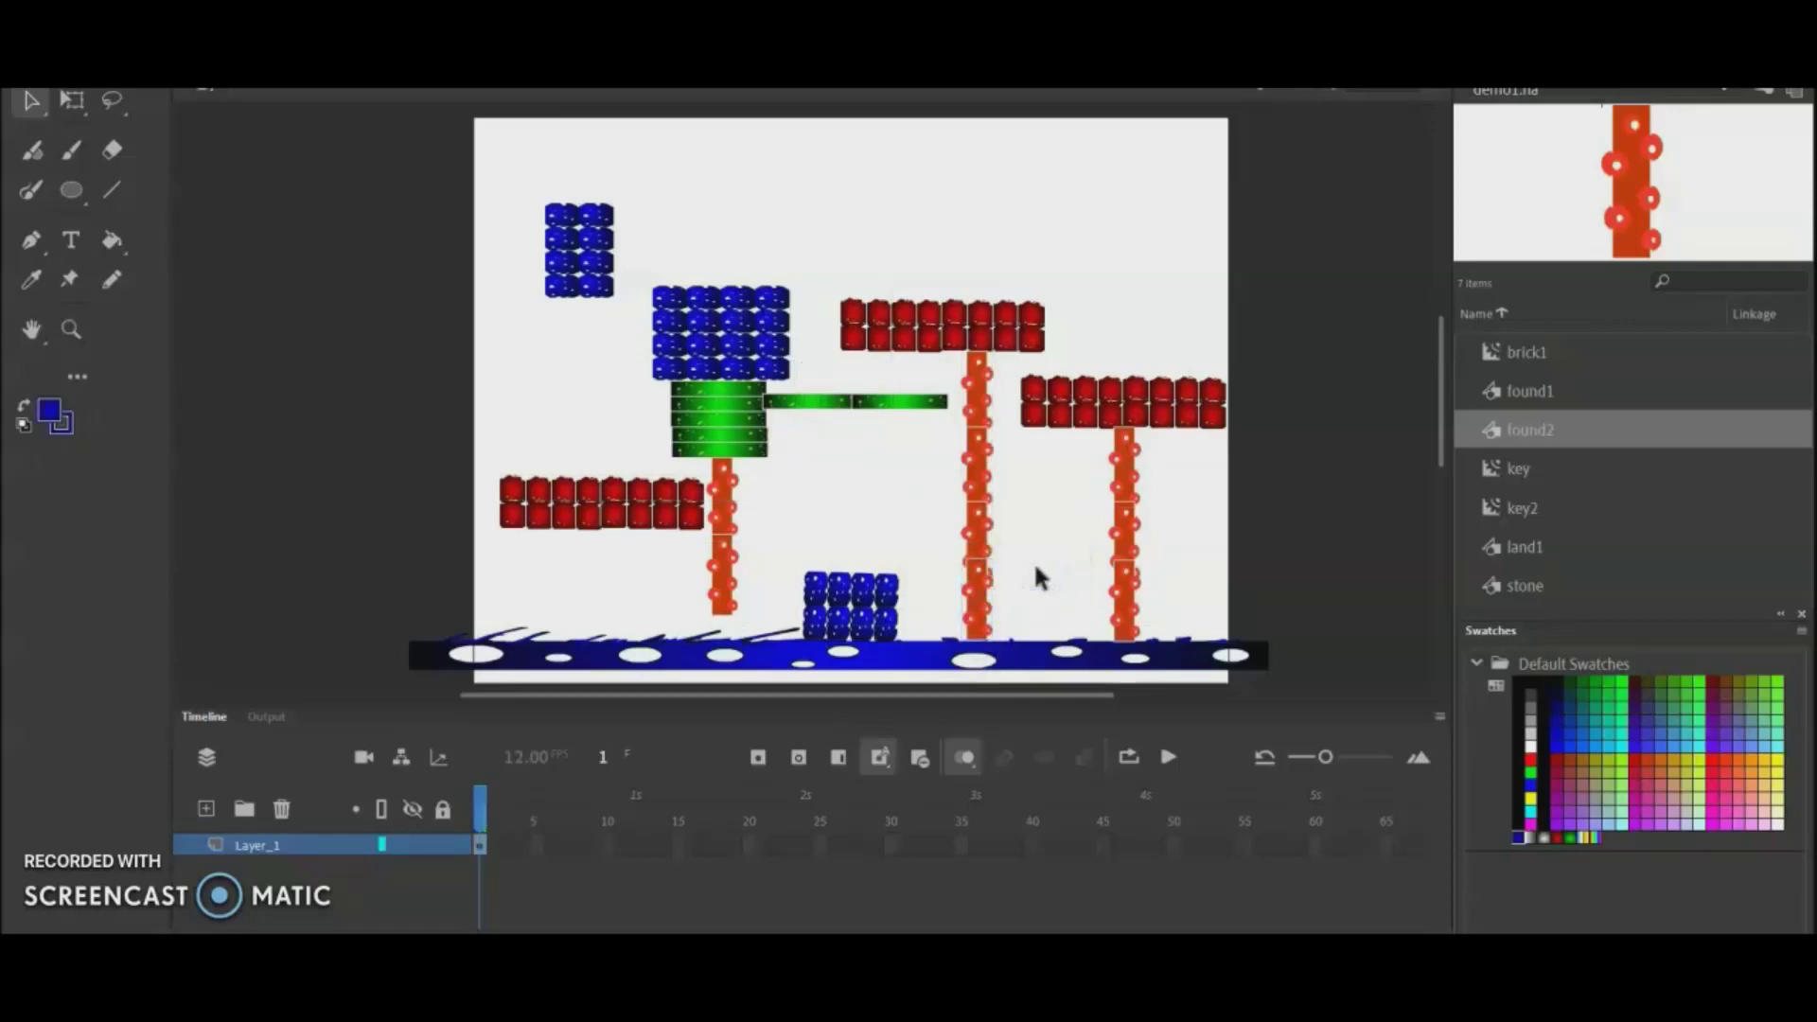
Step: Move the small upper-left group of brick1 blocks left and slightly down, closer to the stage's left edge
click(580, 243)
drag(523, 187, 560, 278)
click(1112, 258)
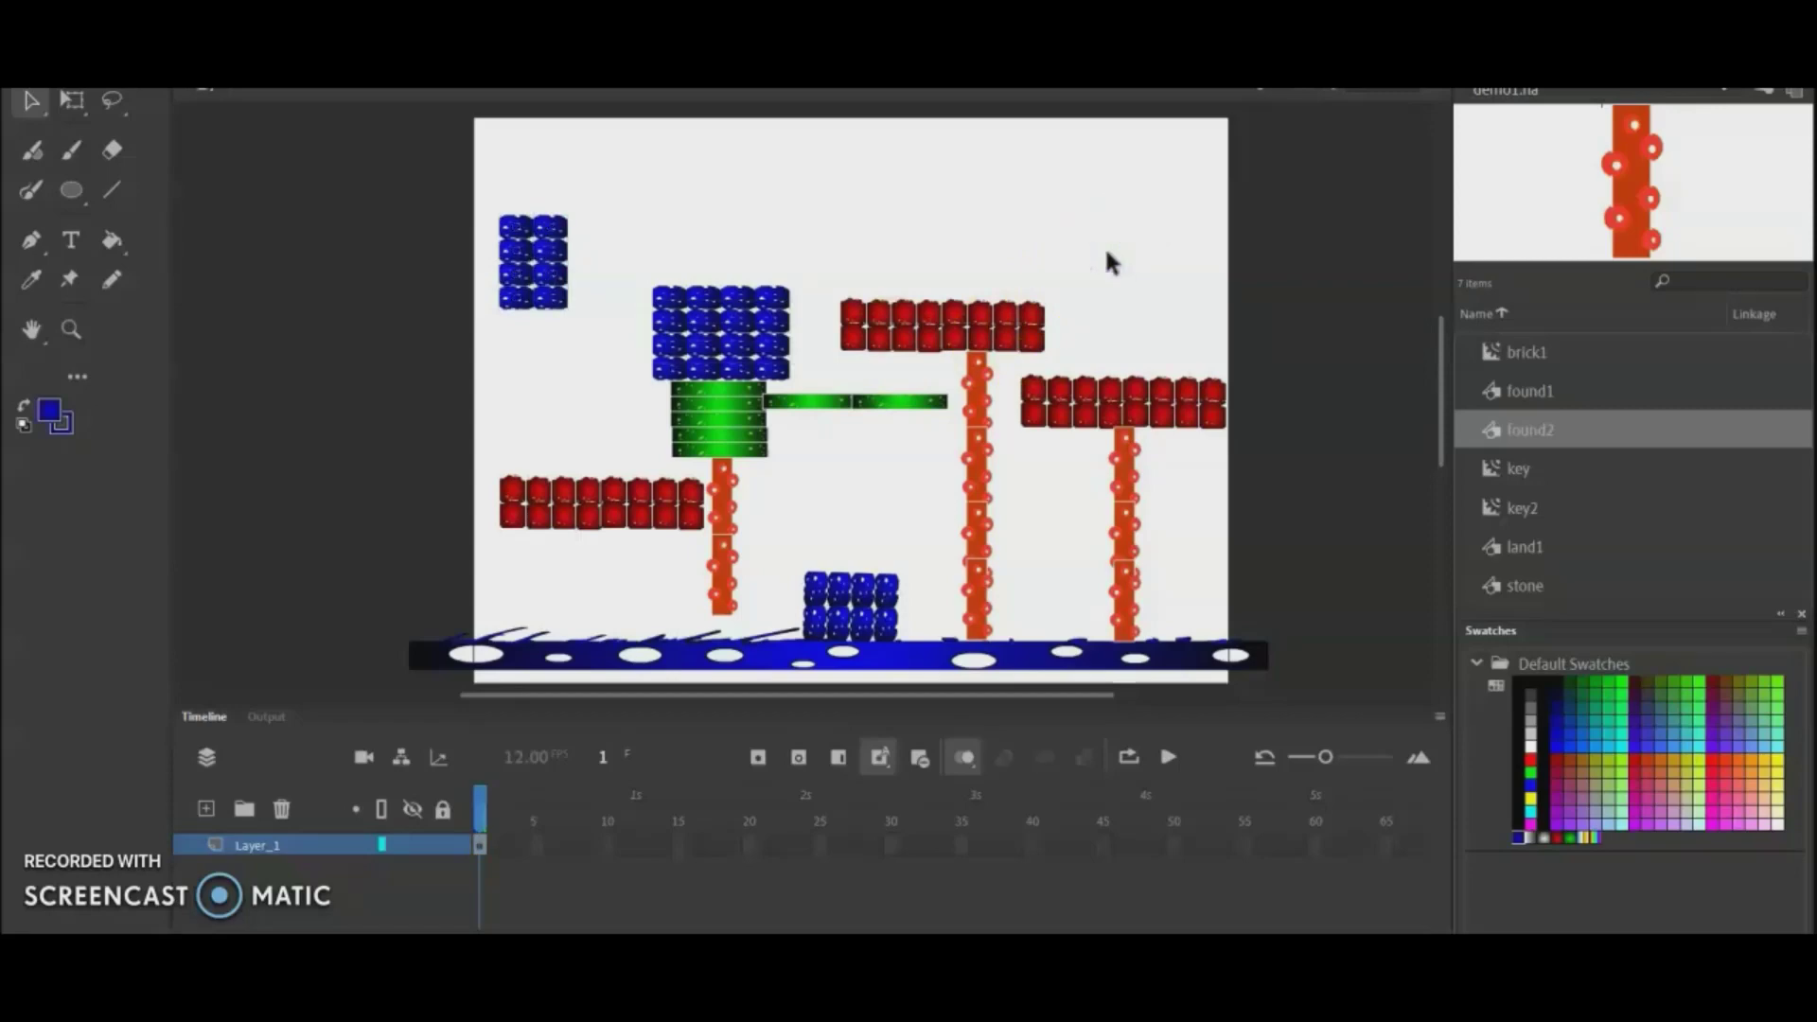
click(475, 627)
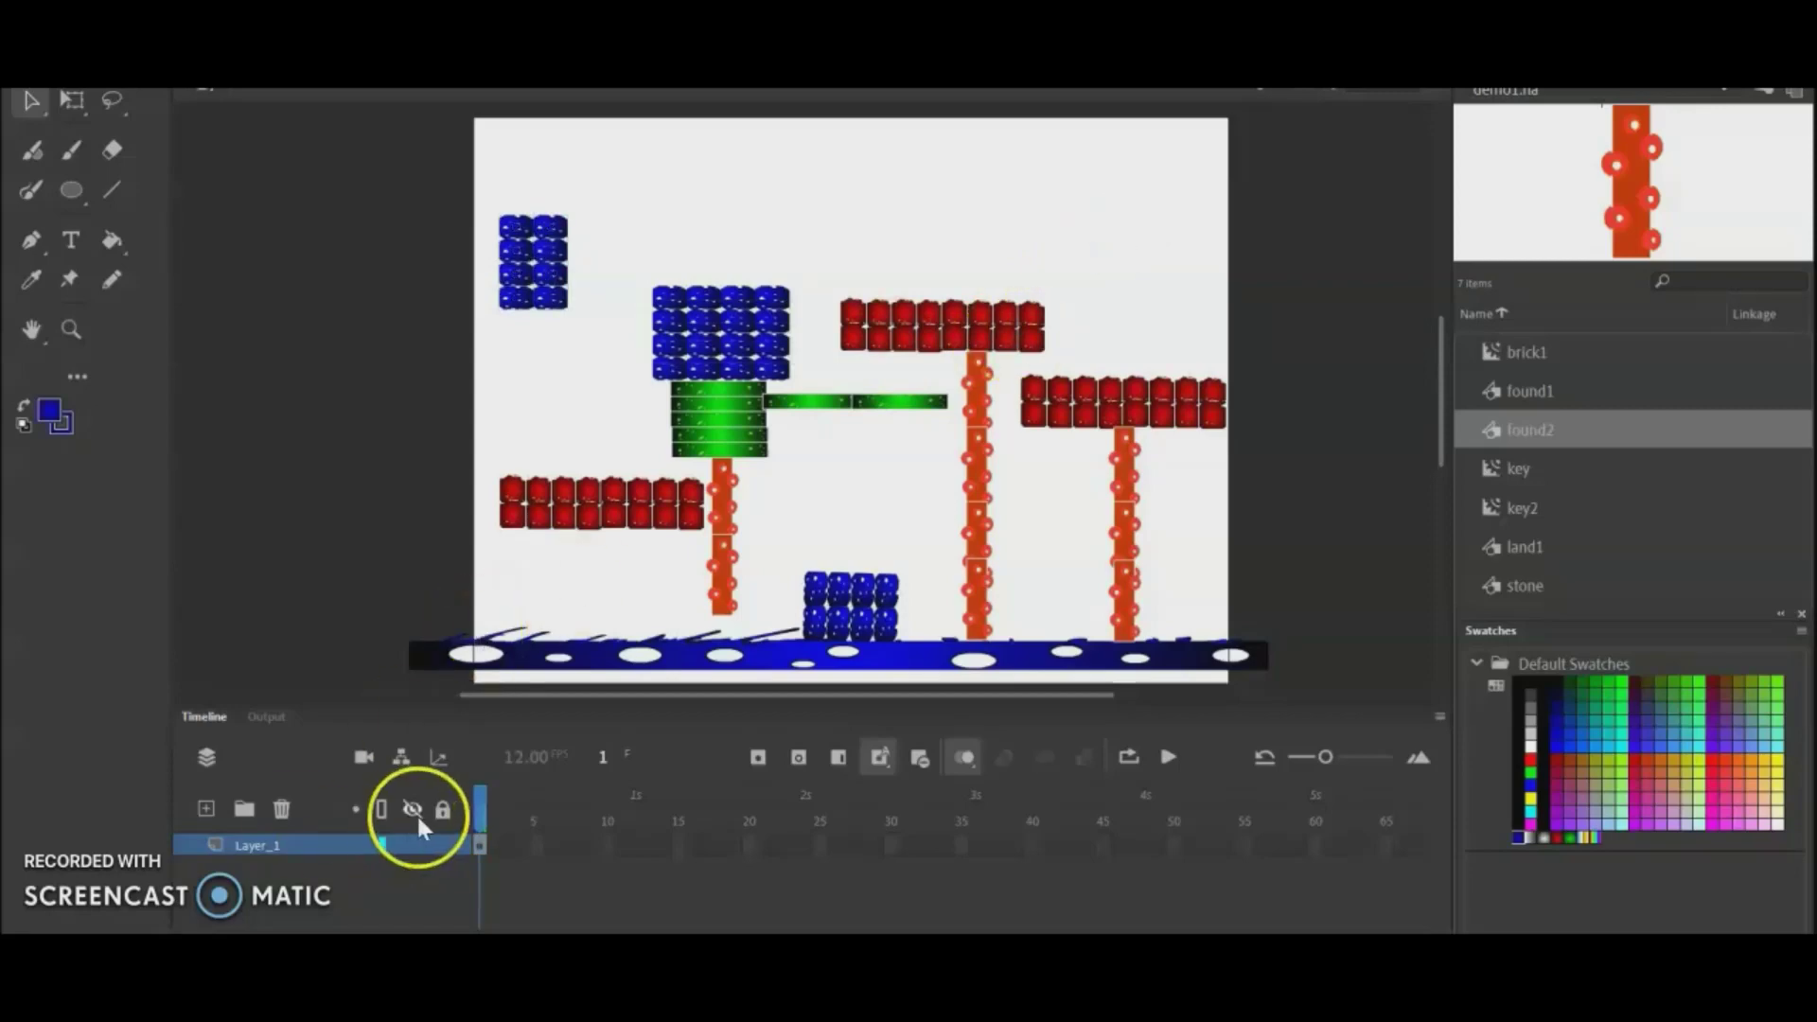
Step: Add a new layer, Layer_2, and move it below Layer_1 in the layer order
click(244, 842)
click(207, 809)
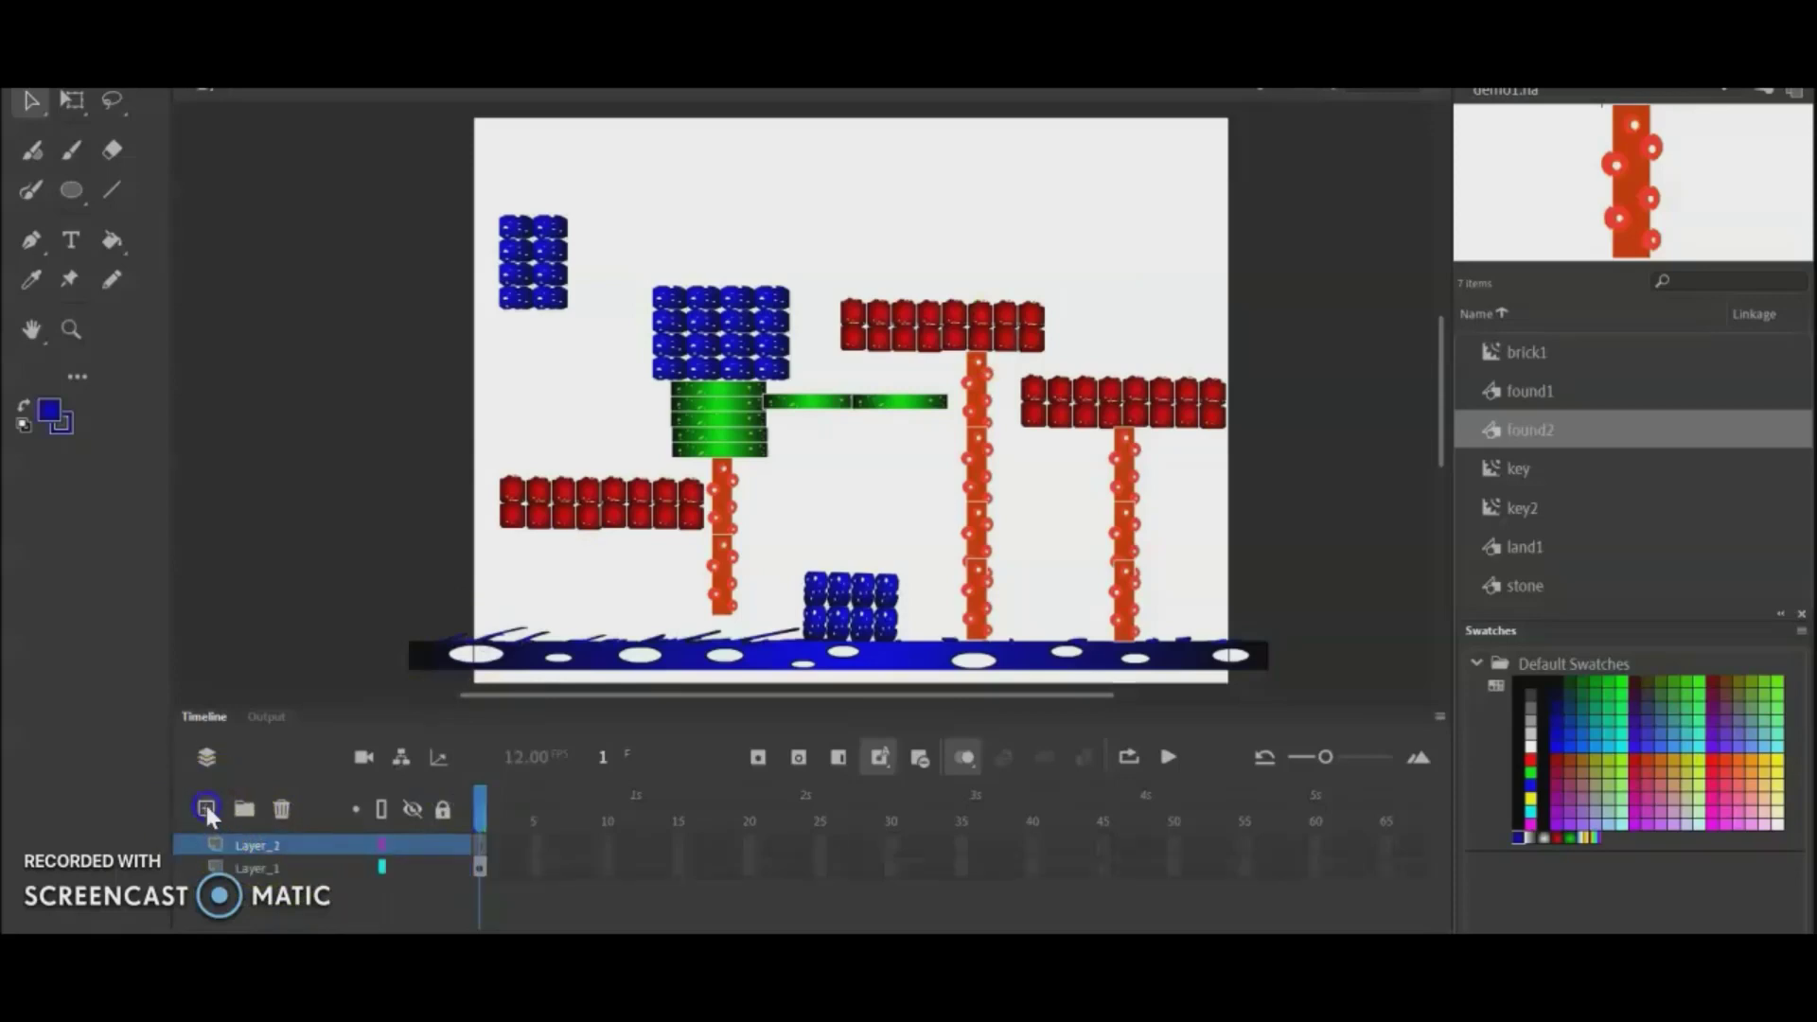
click(267, 842)
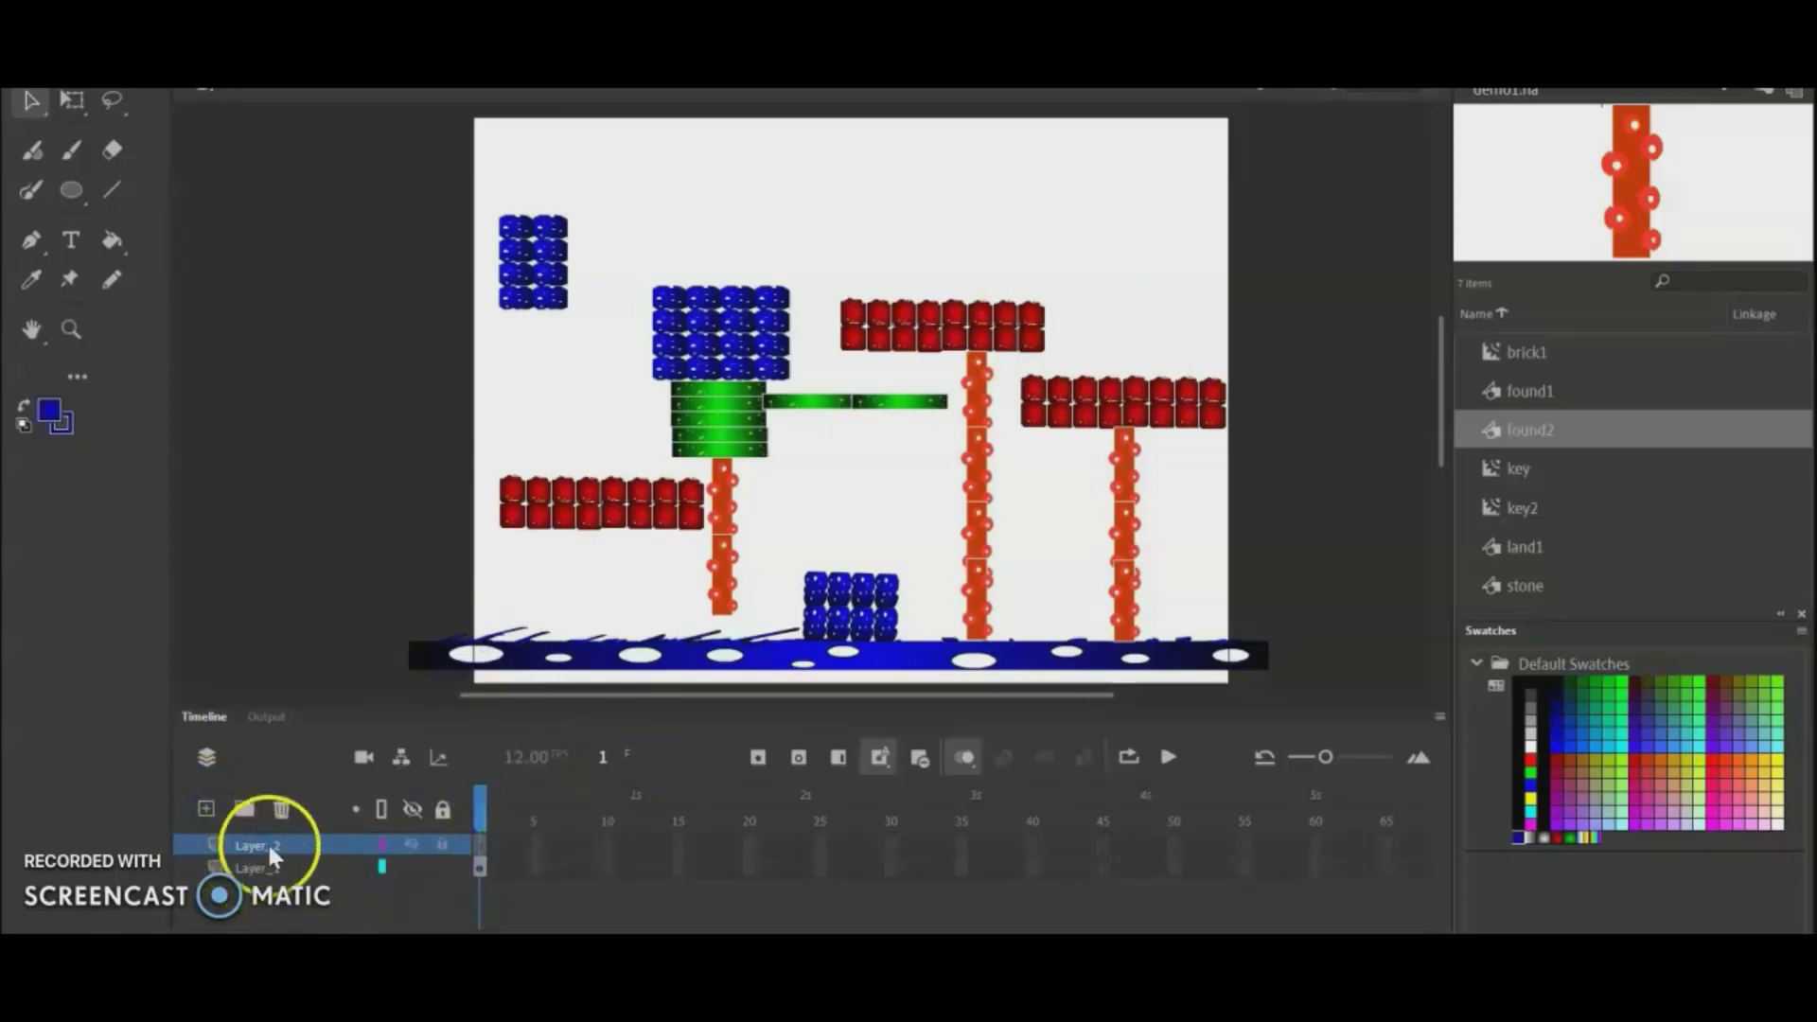
drag(270, 878, 269, 880)
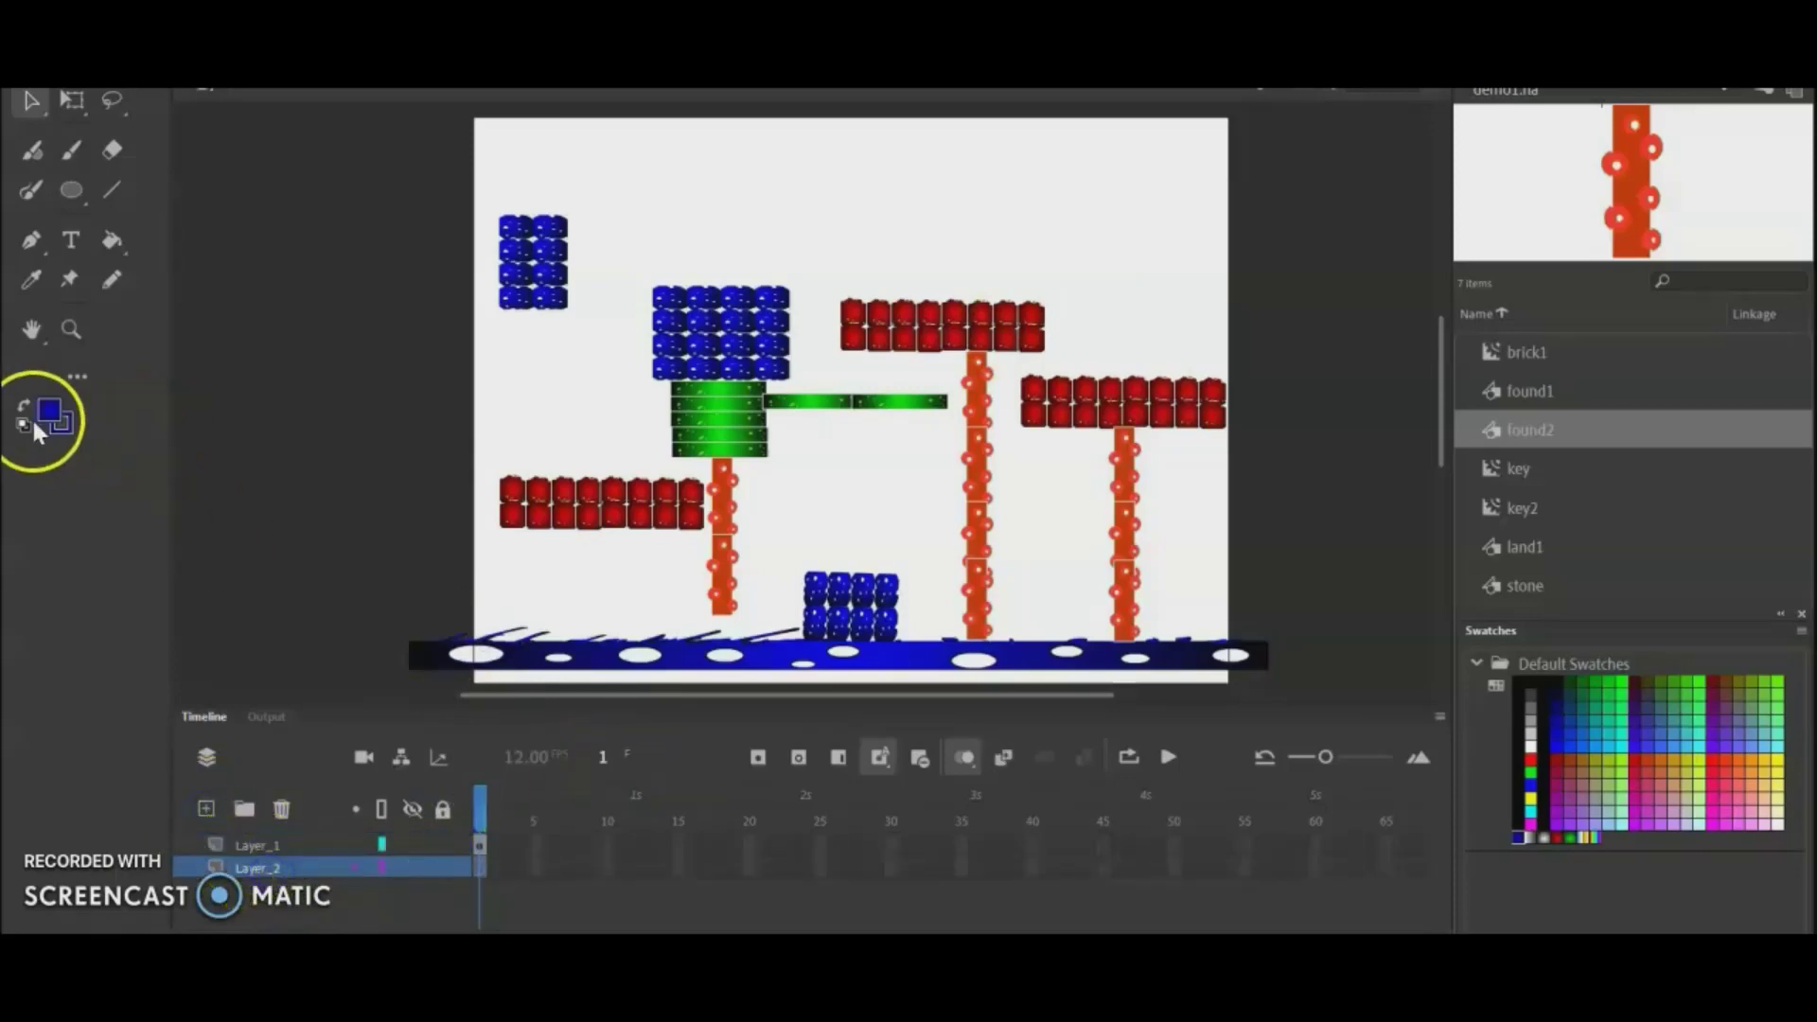
Step: Set the fill colour to #66CCFF and draw a background rectangle on Layer_2 slightly larger than the whole stage
click(50, 416)
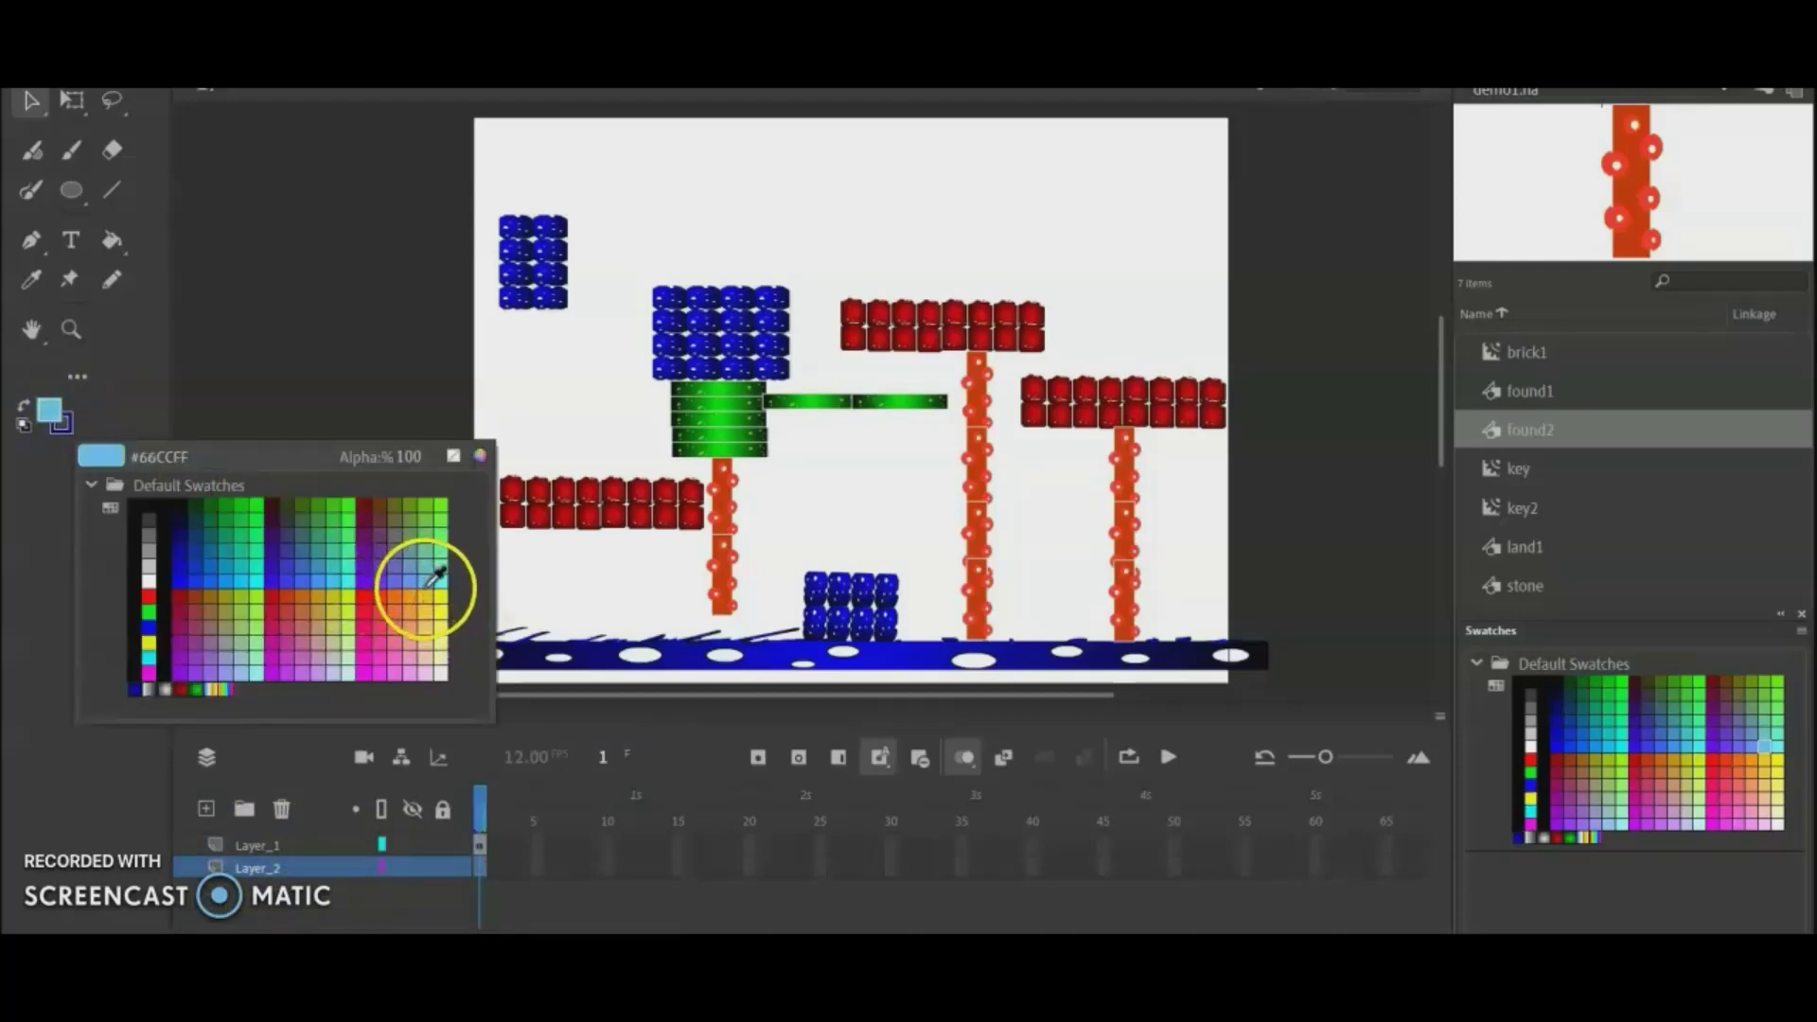
click(438, 575)
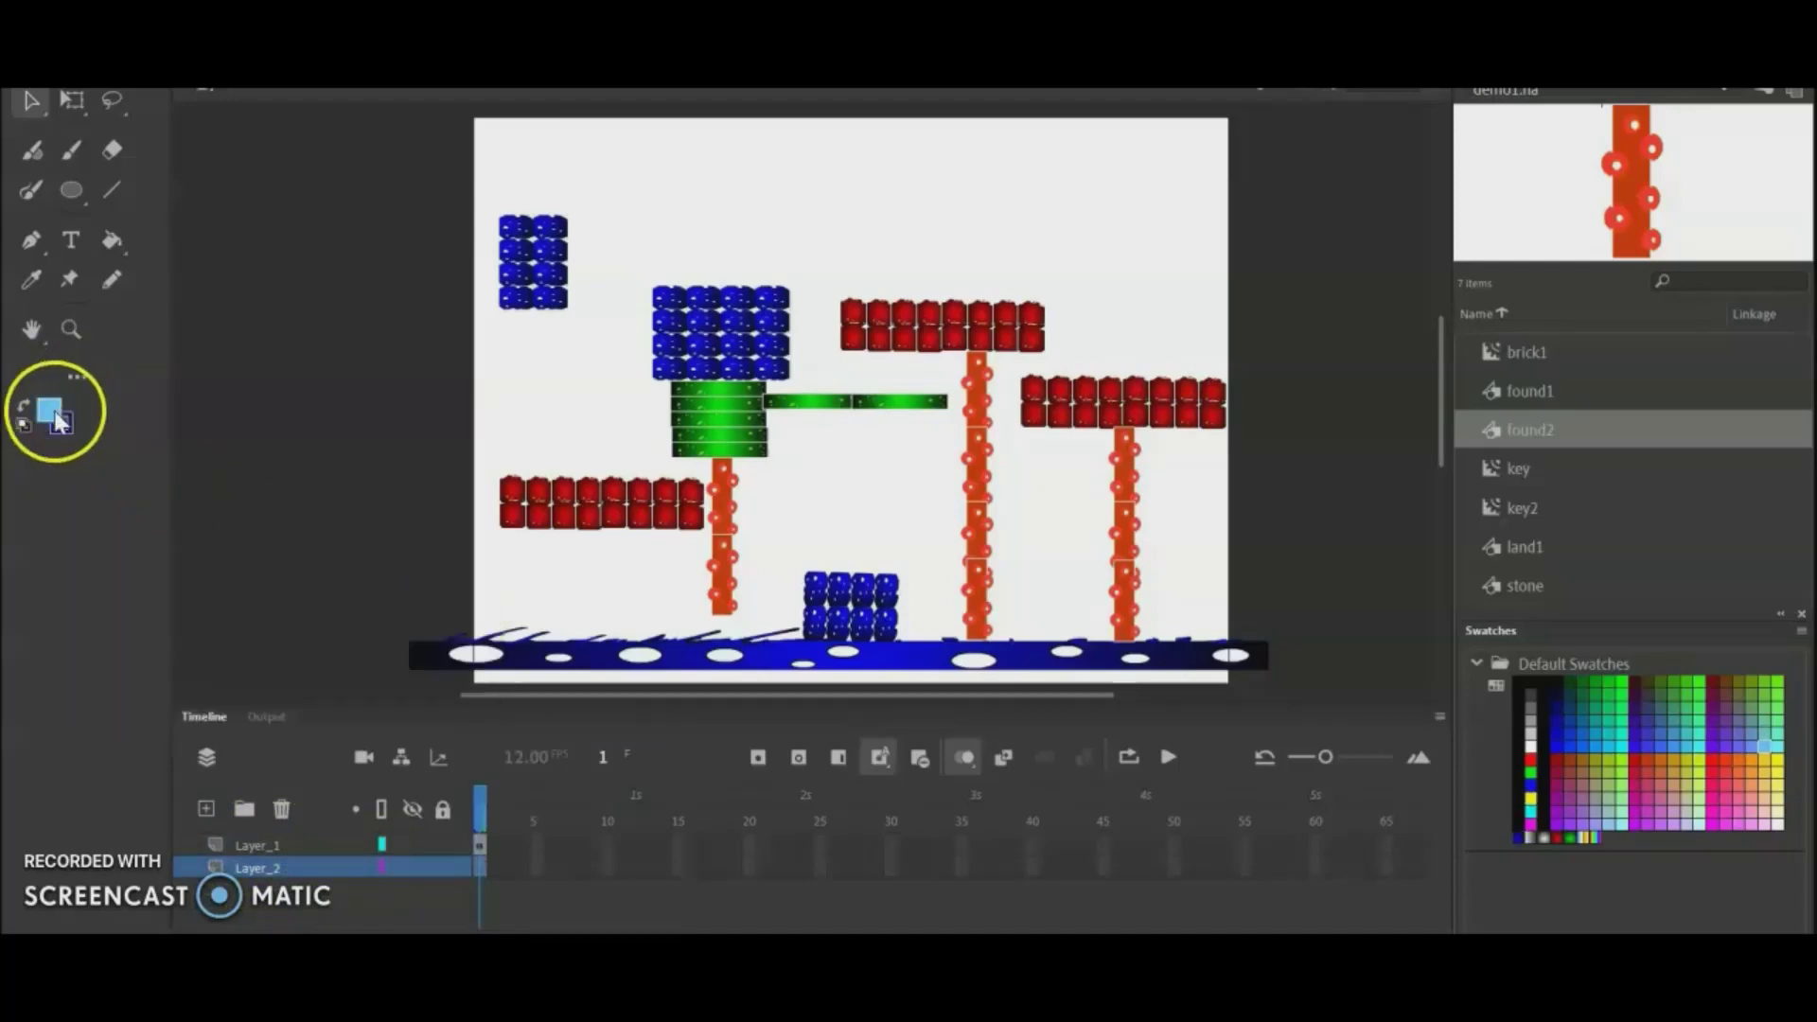
key(ctrl+minus)
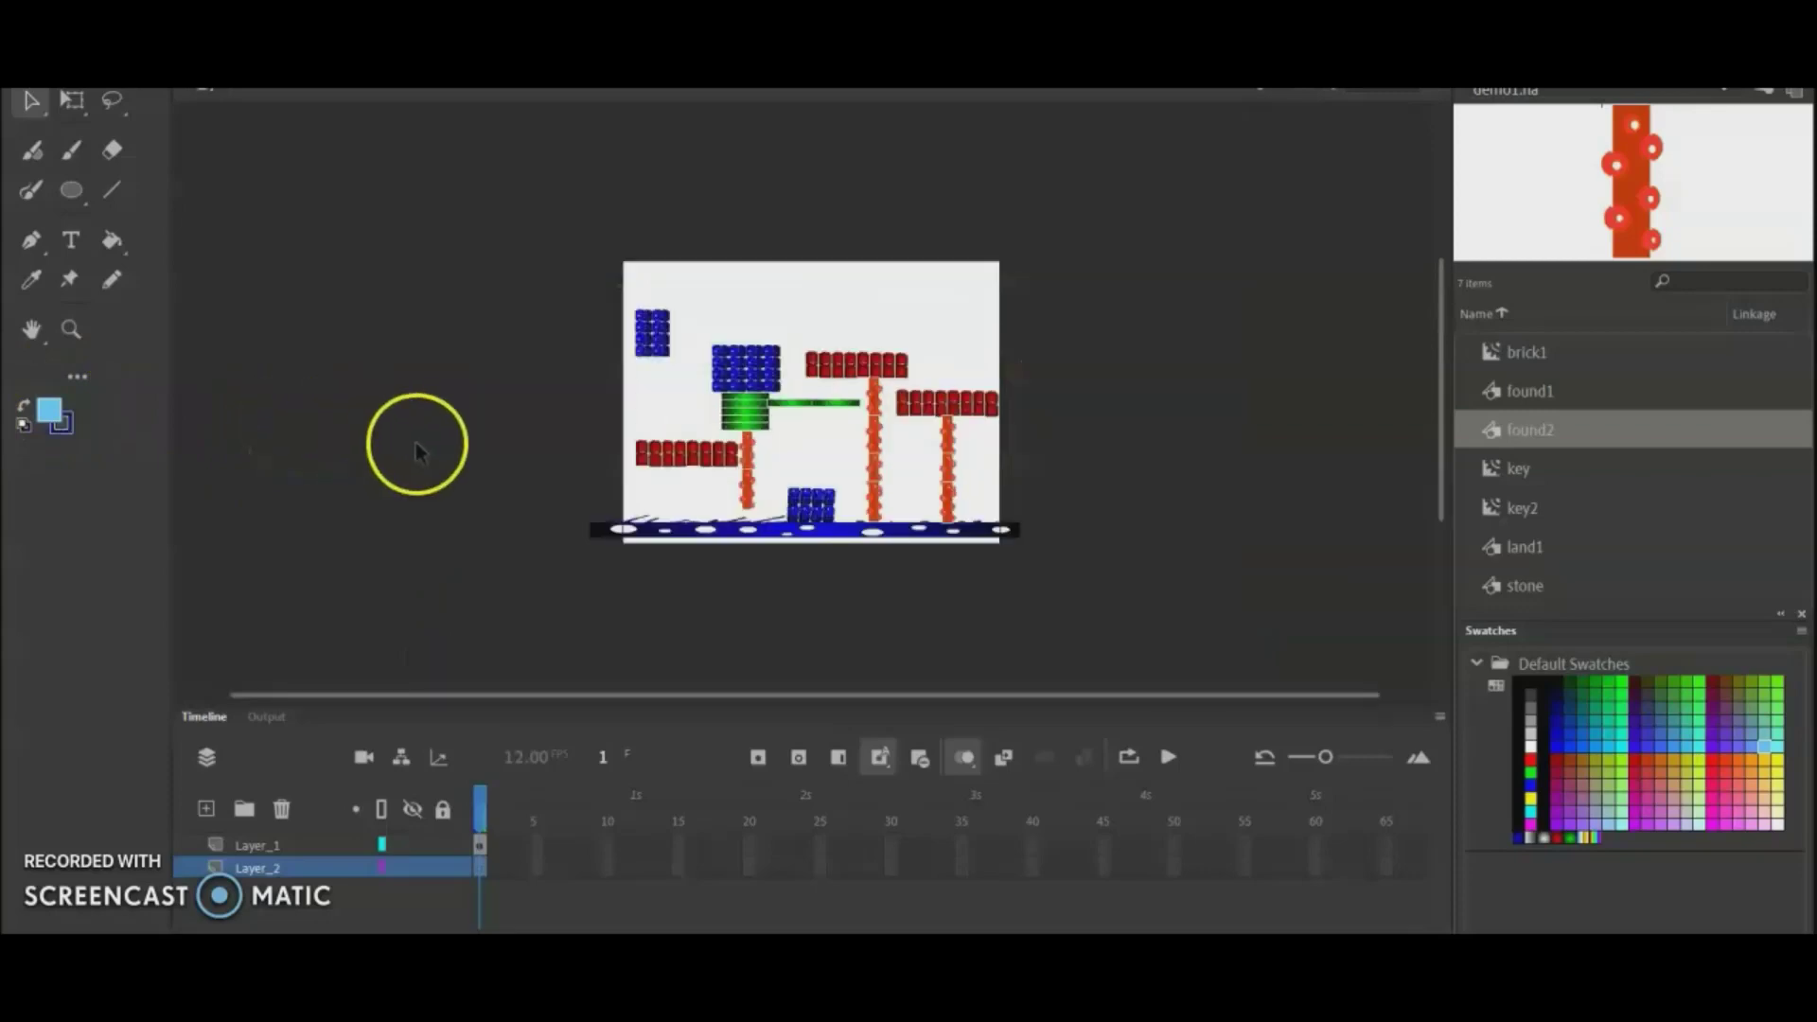
click(83, 202)
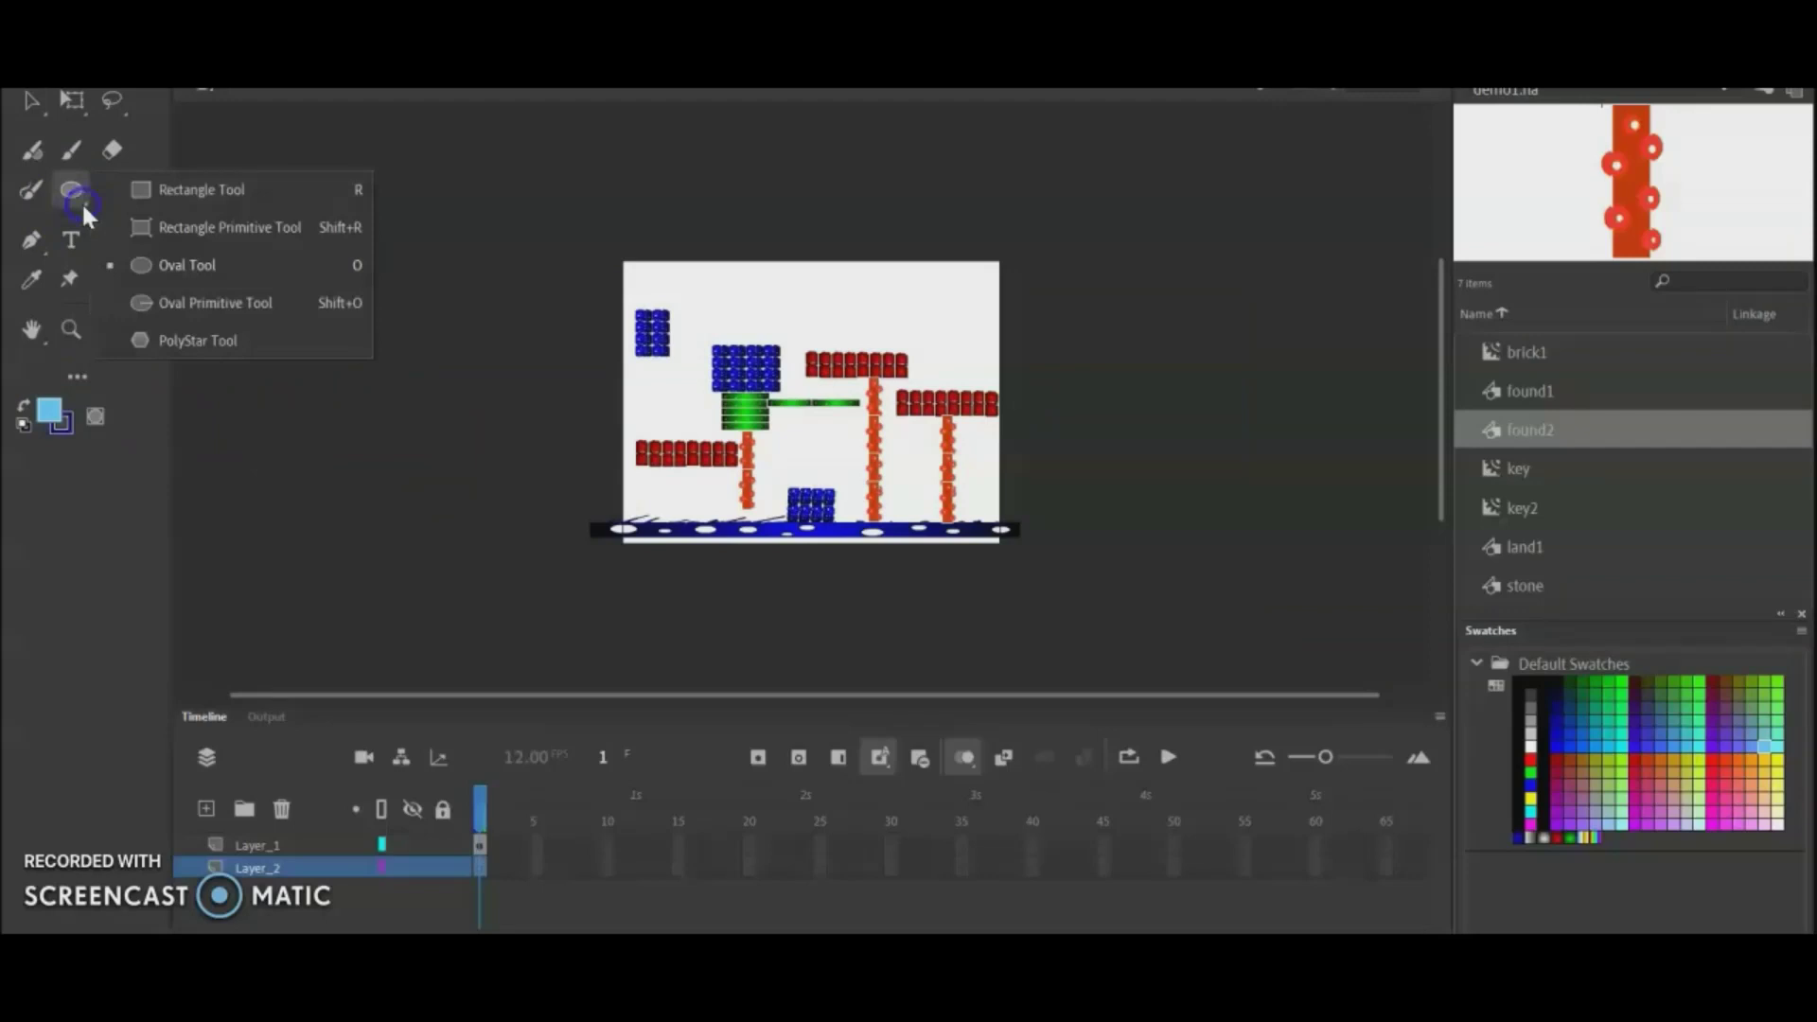
click(144, 191)
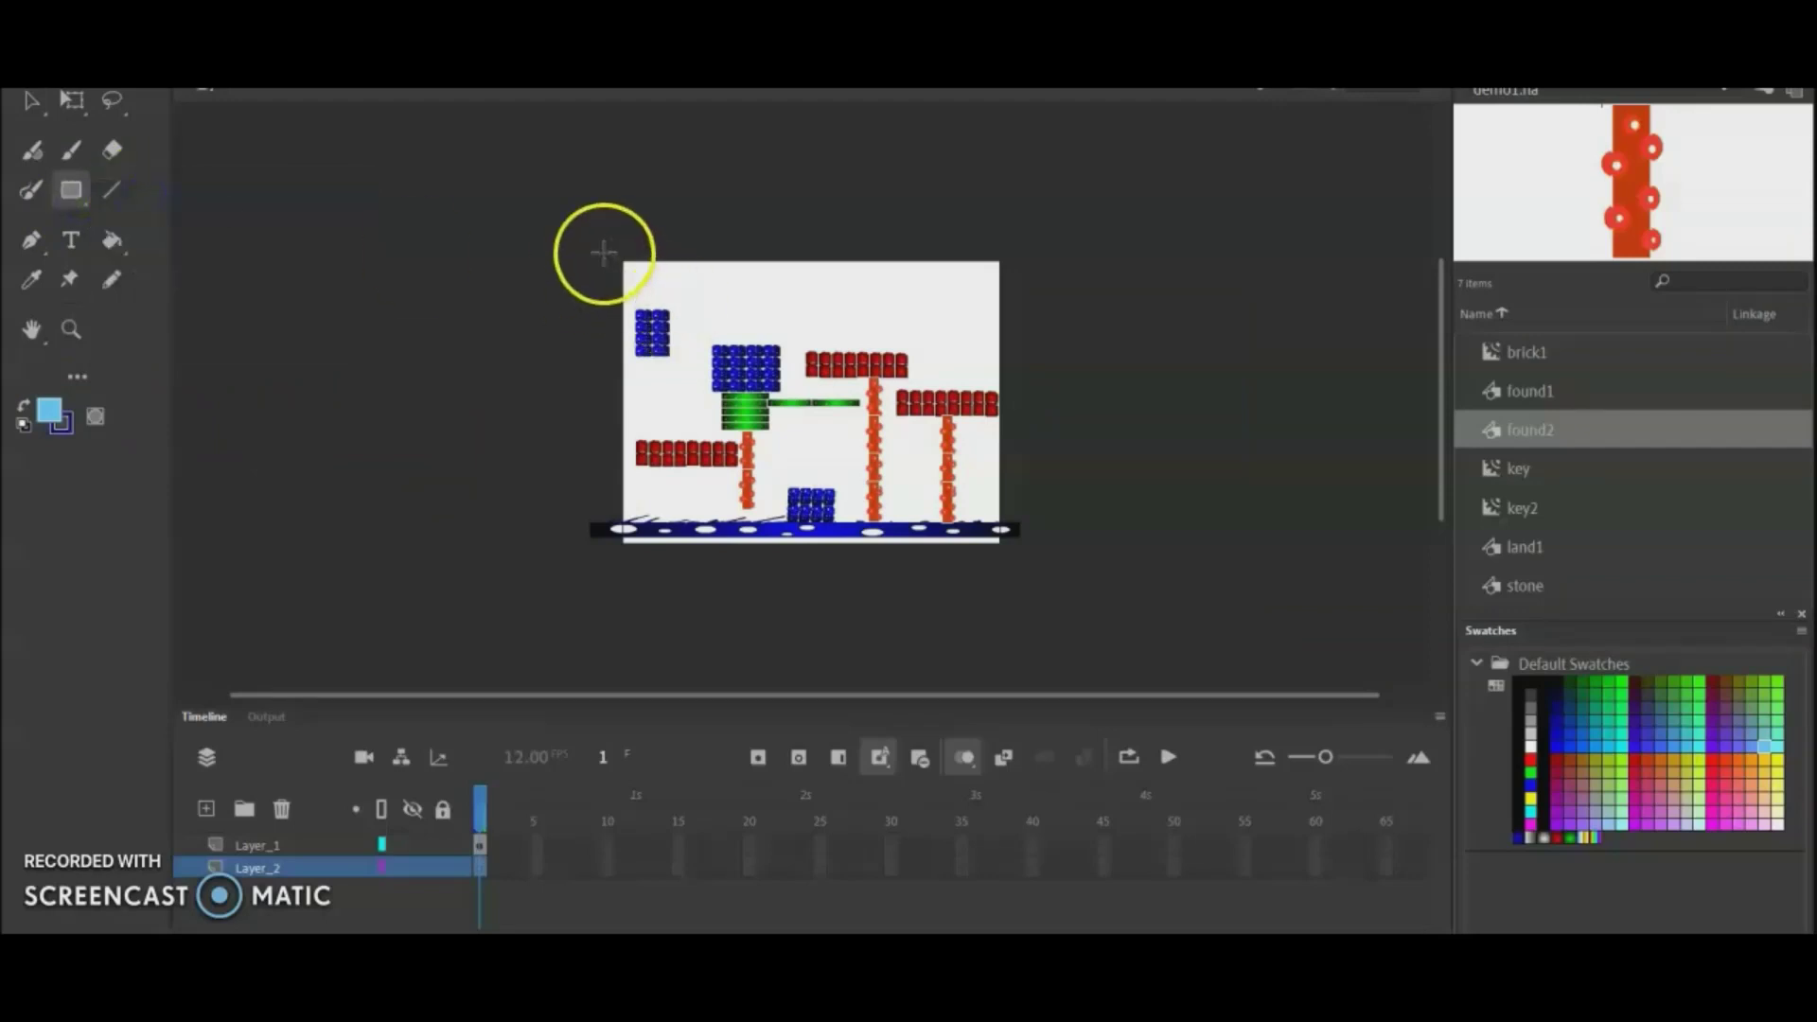
drag(603, 253, 1015, 558)
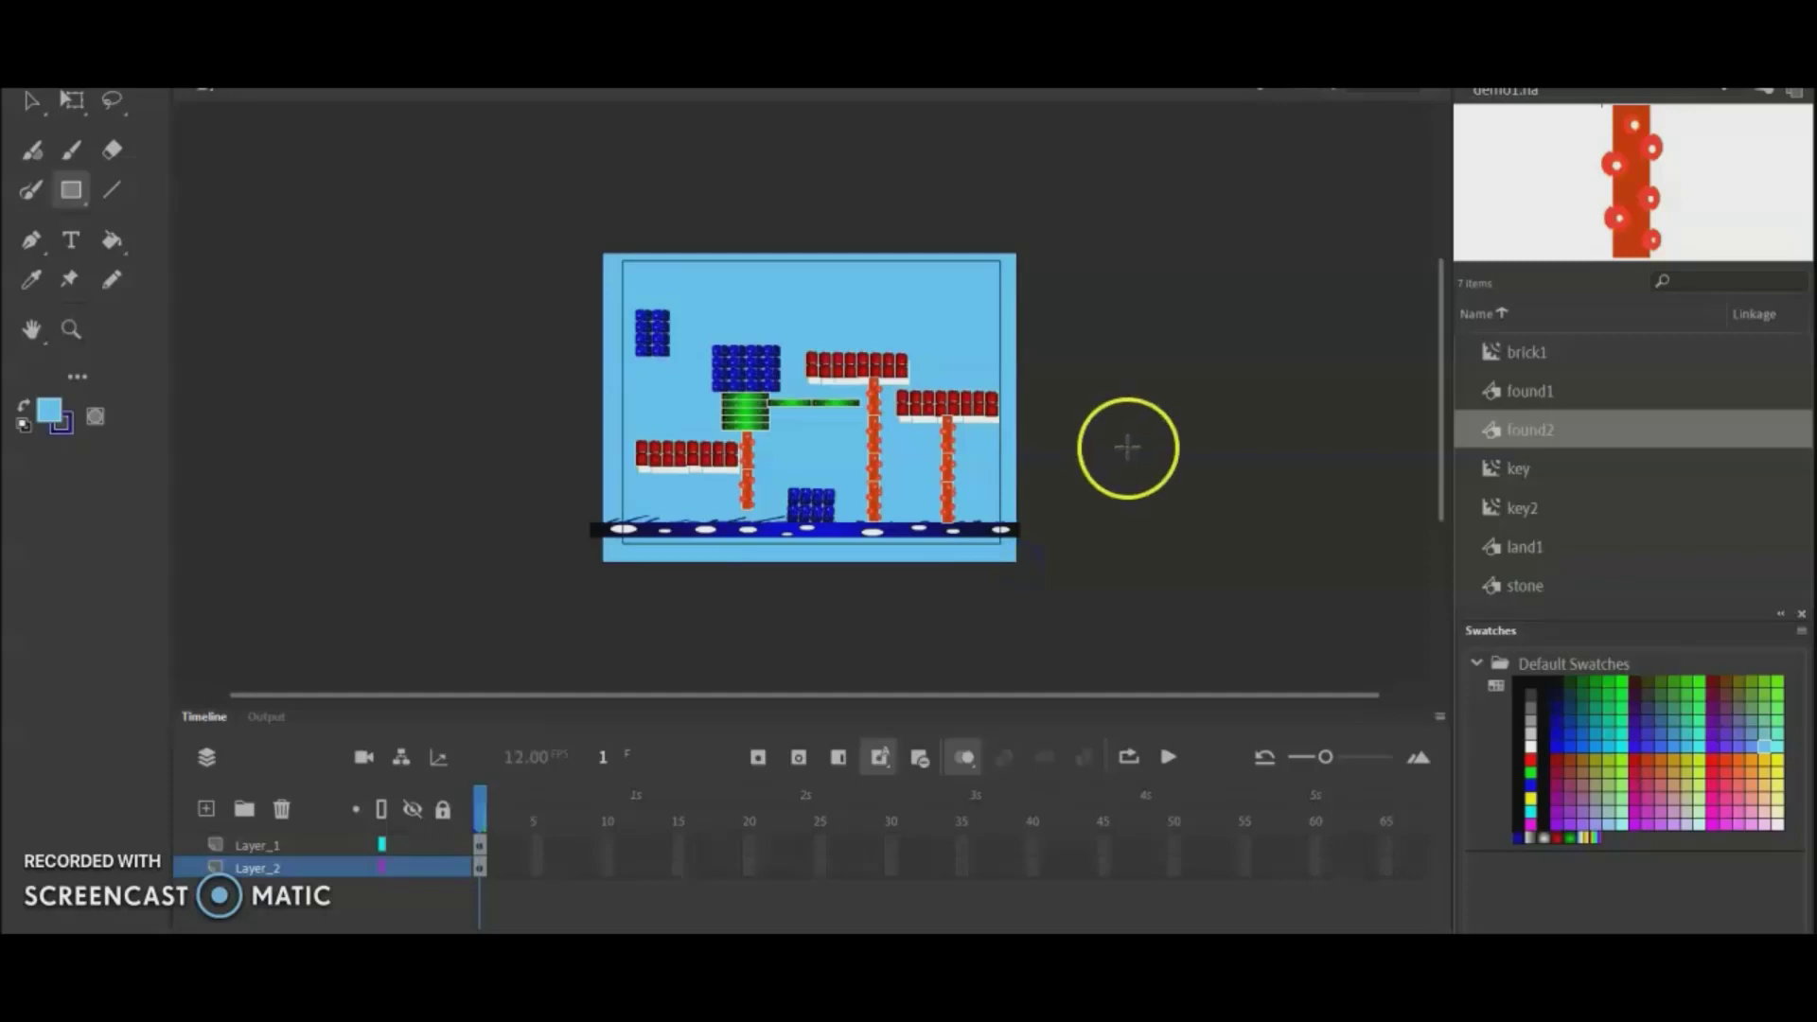
key(ctrl+=)
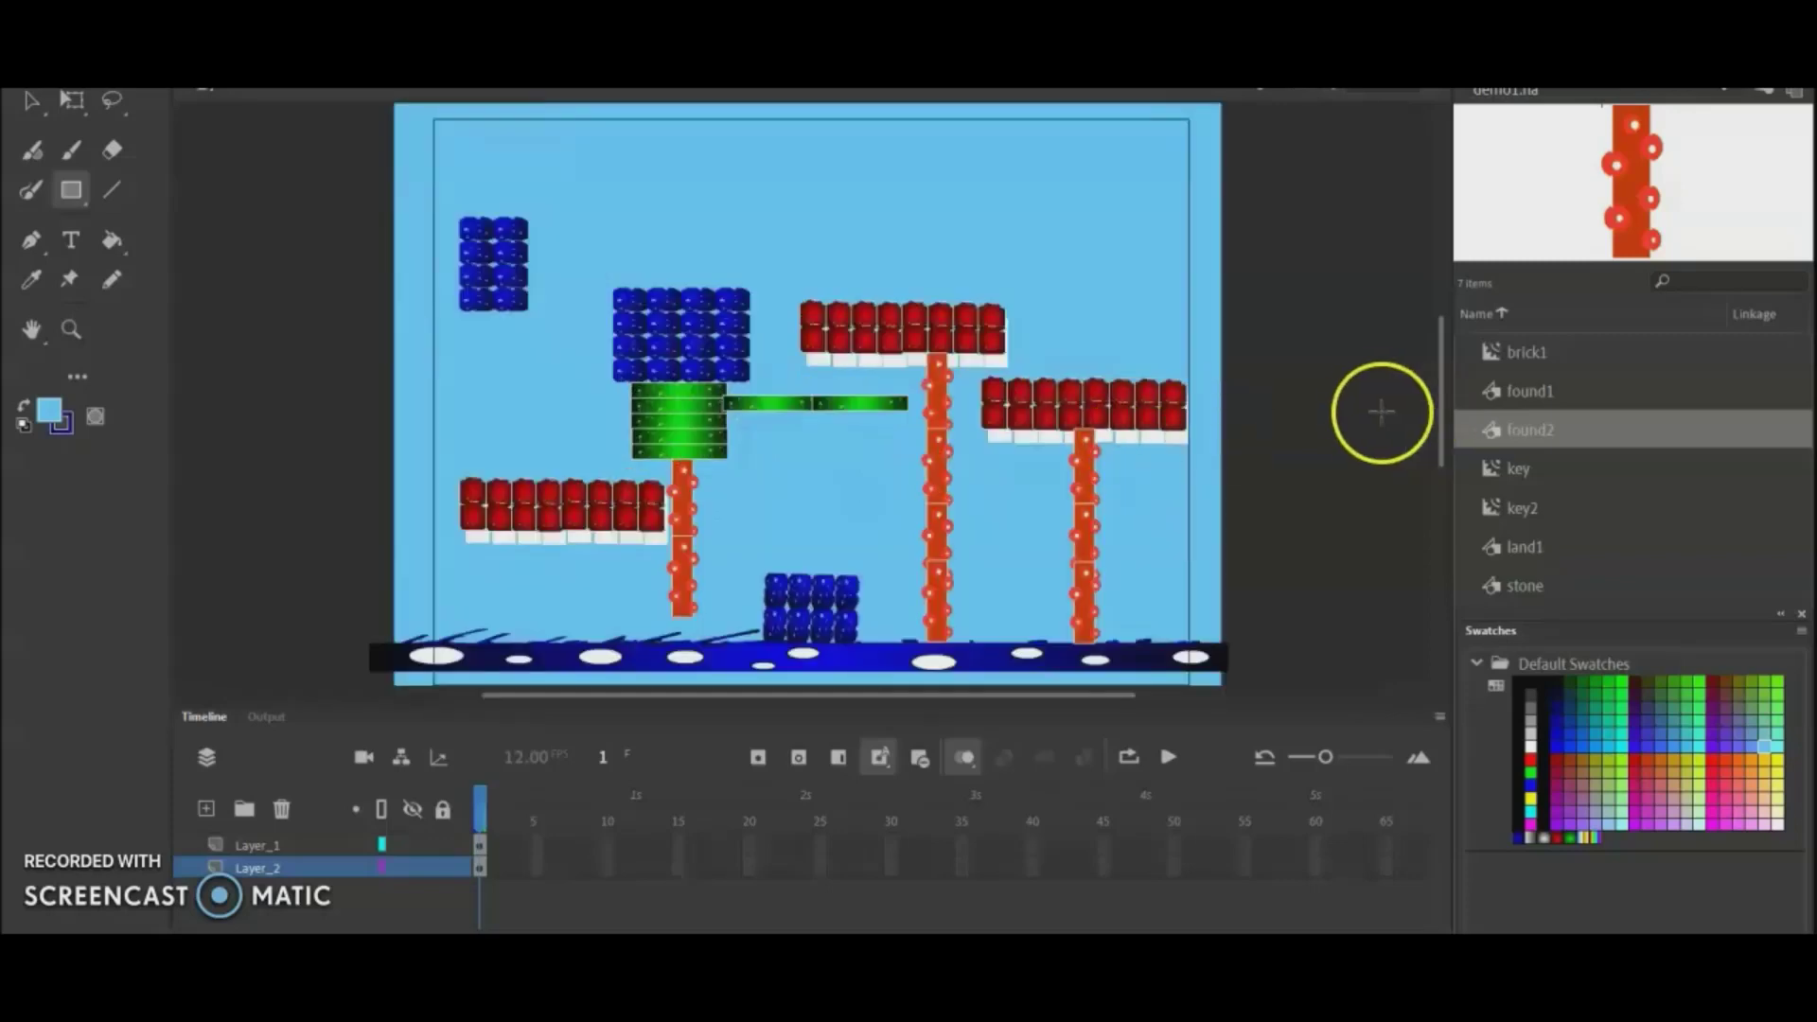
Step: Preview the key2 and stone symbols, then add Layer_3 and move it above Layer_1
key(v)
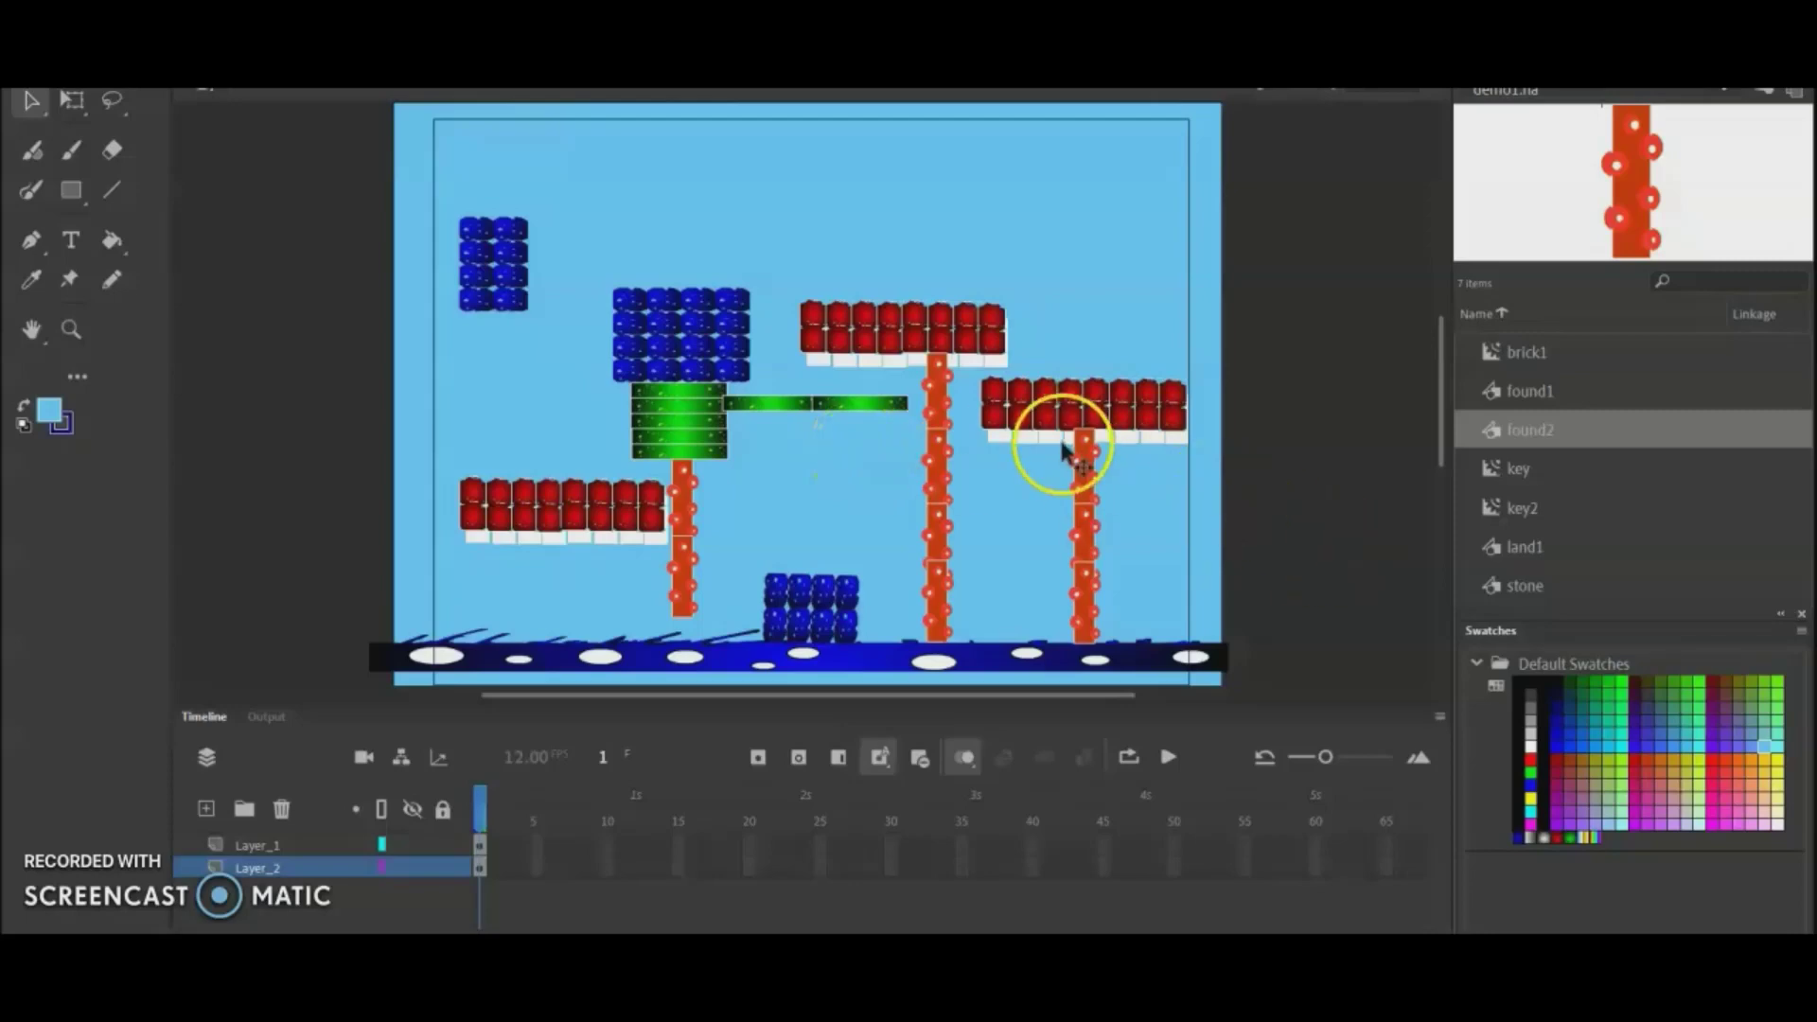
click(1533, 511)
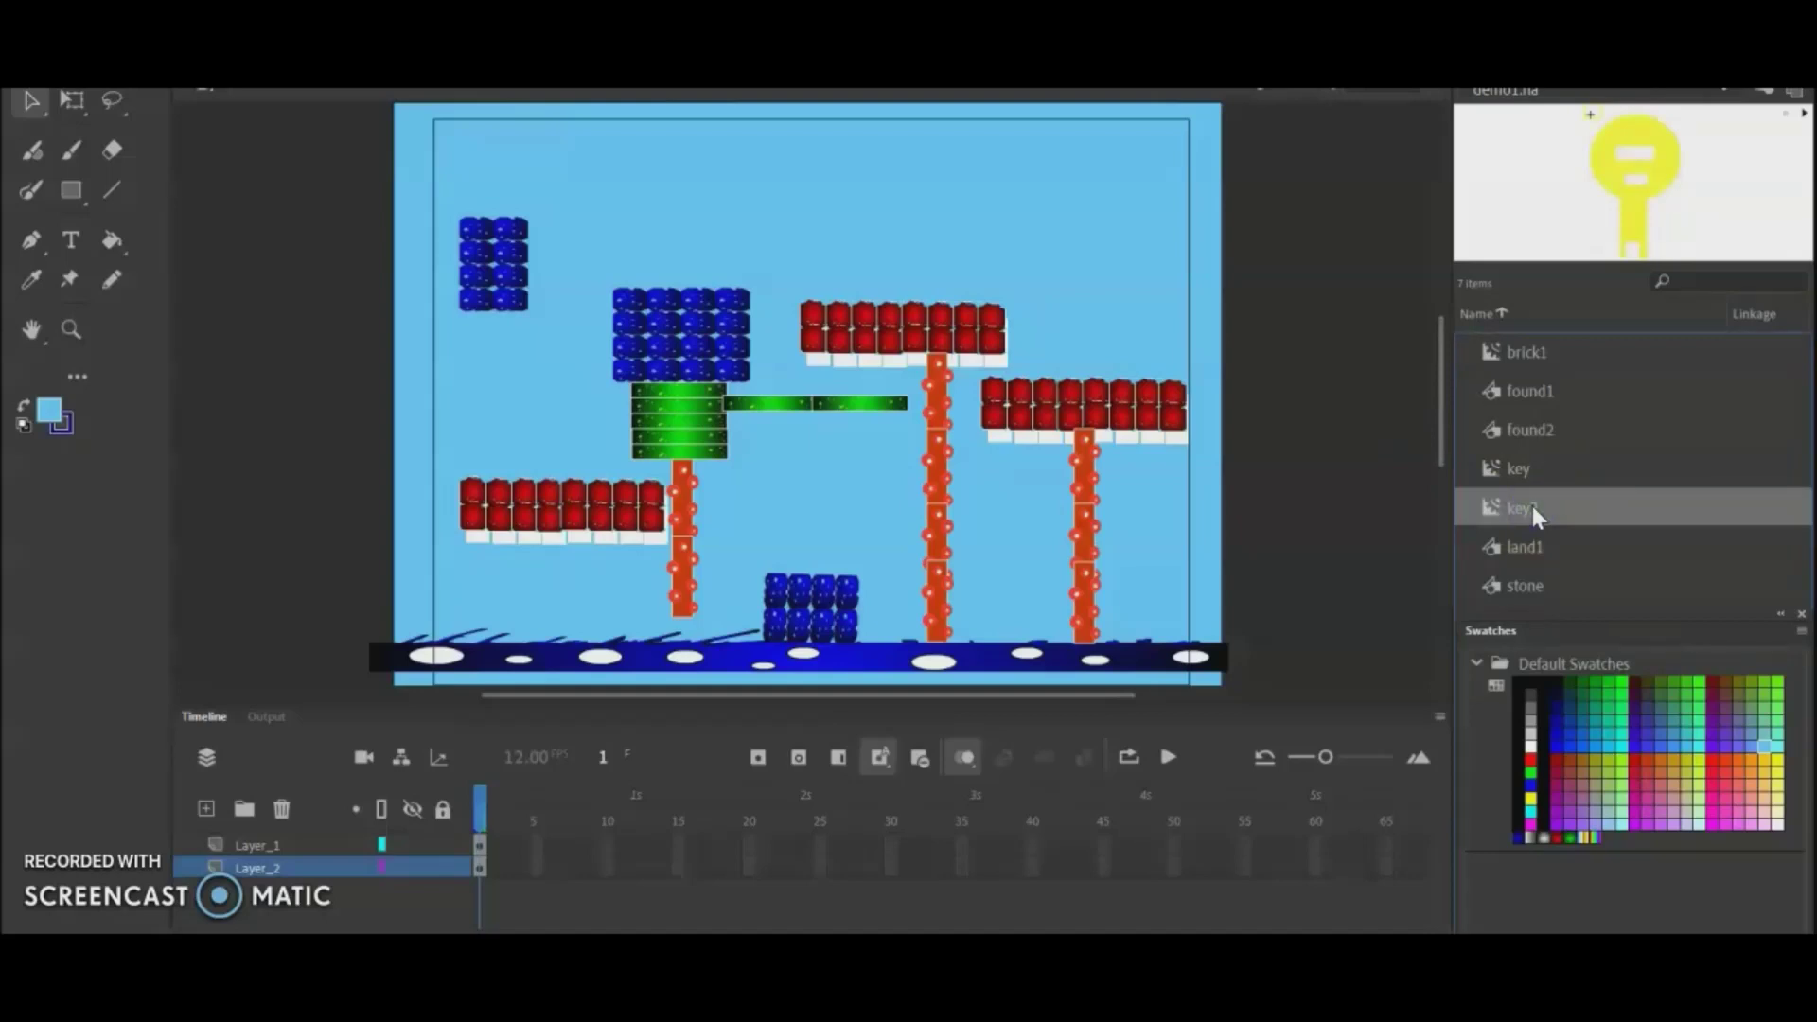
click(1575, 582)
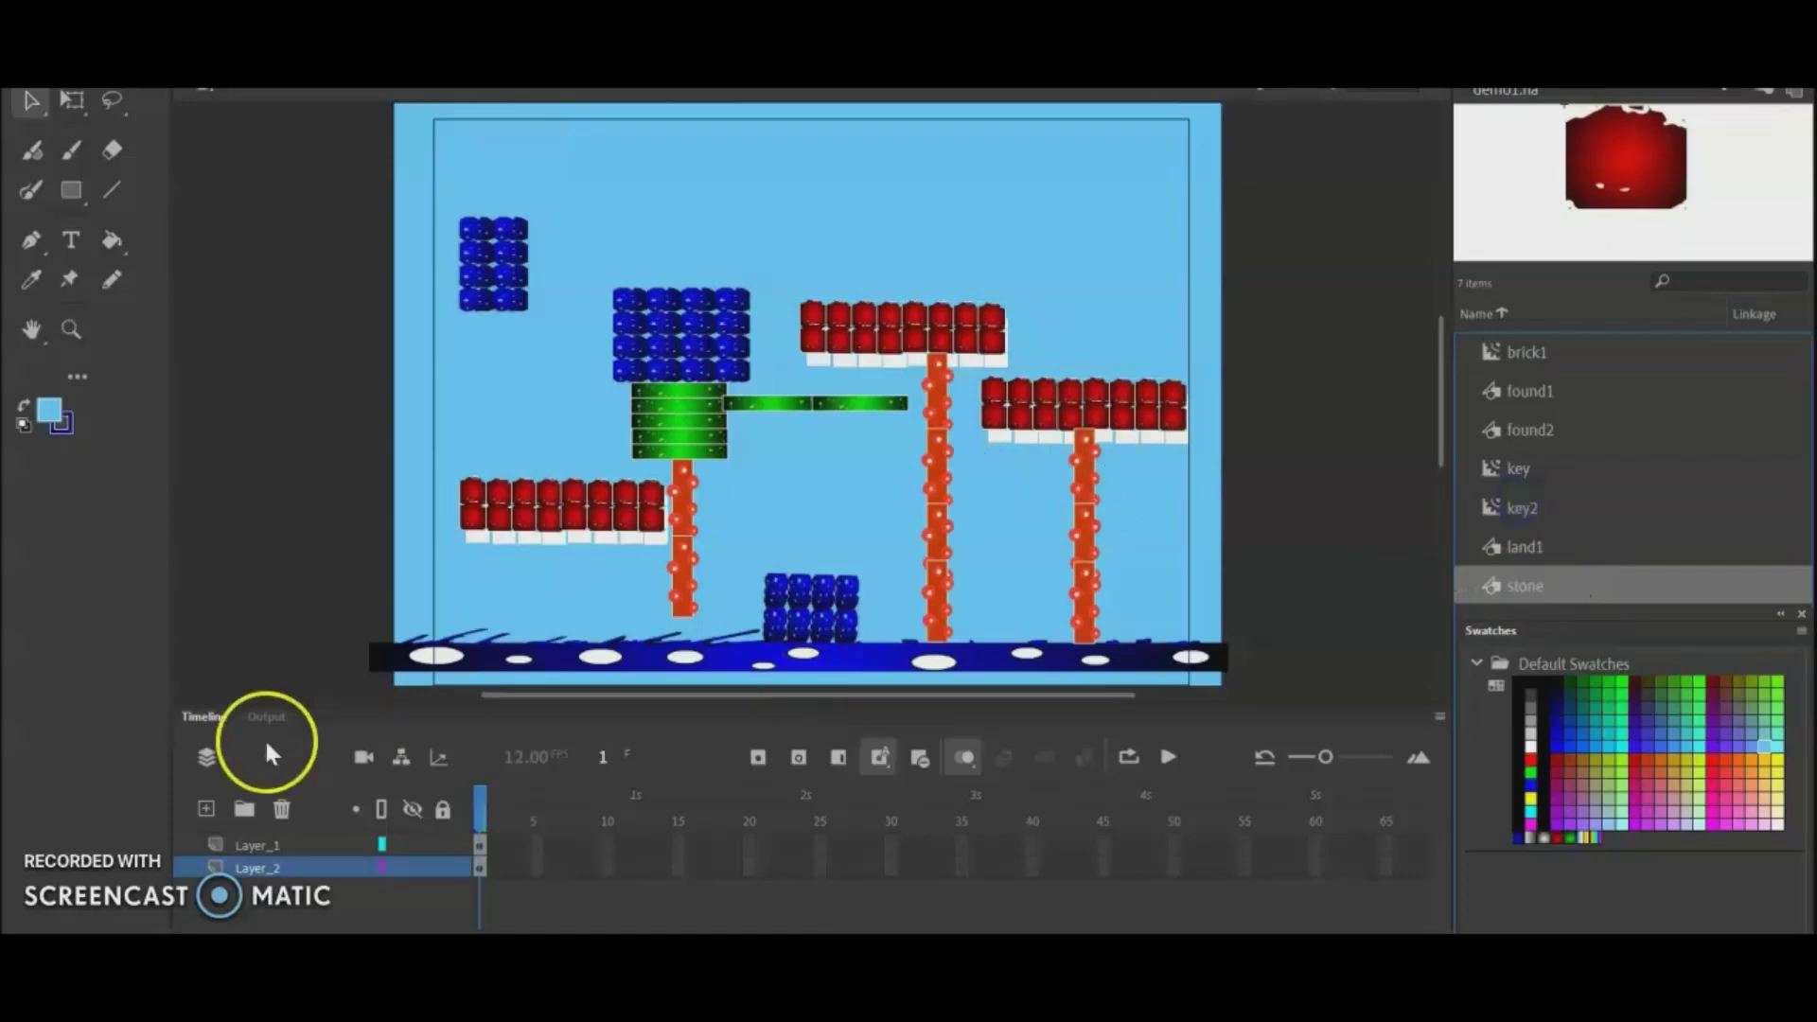
click(206, 808)
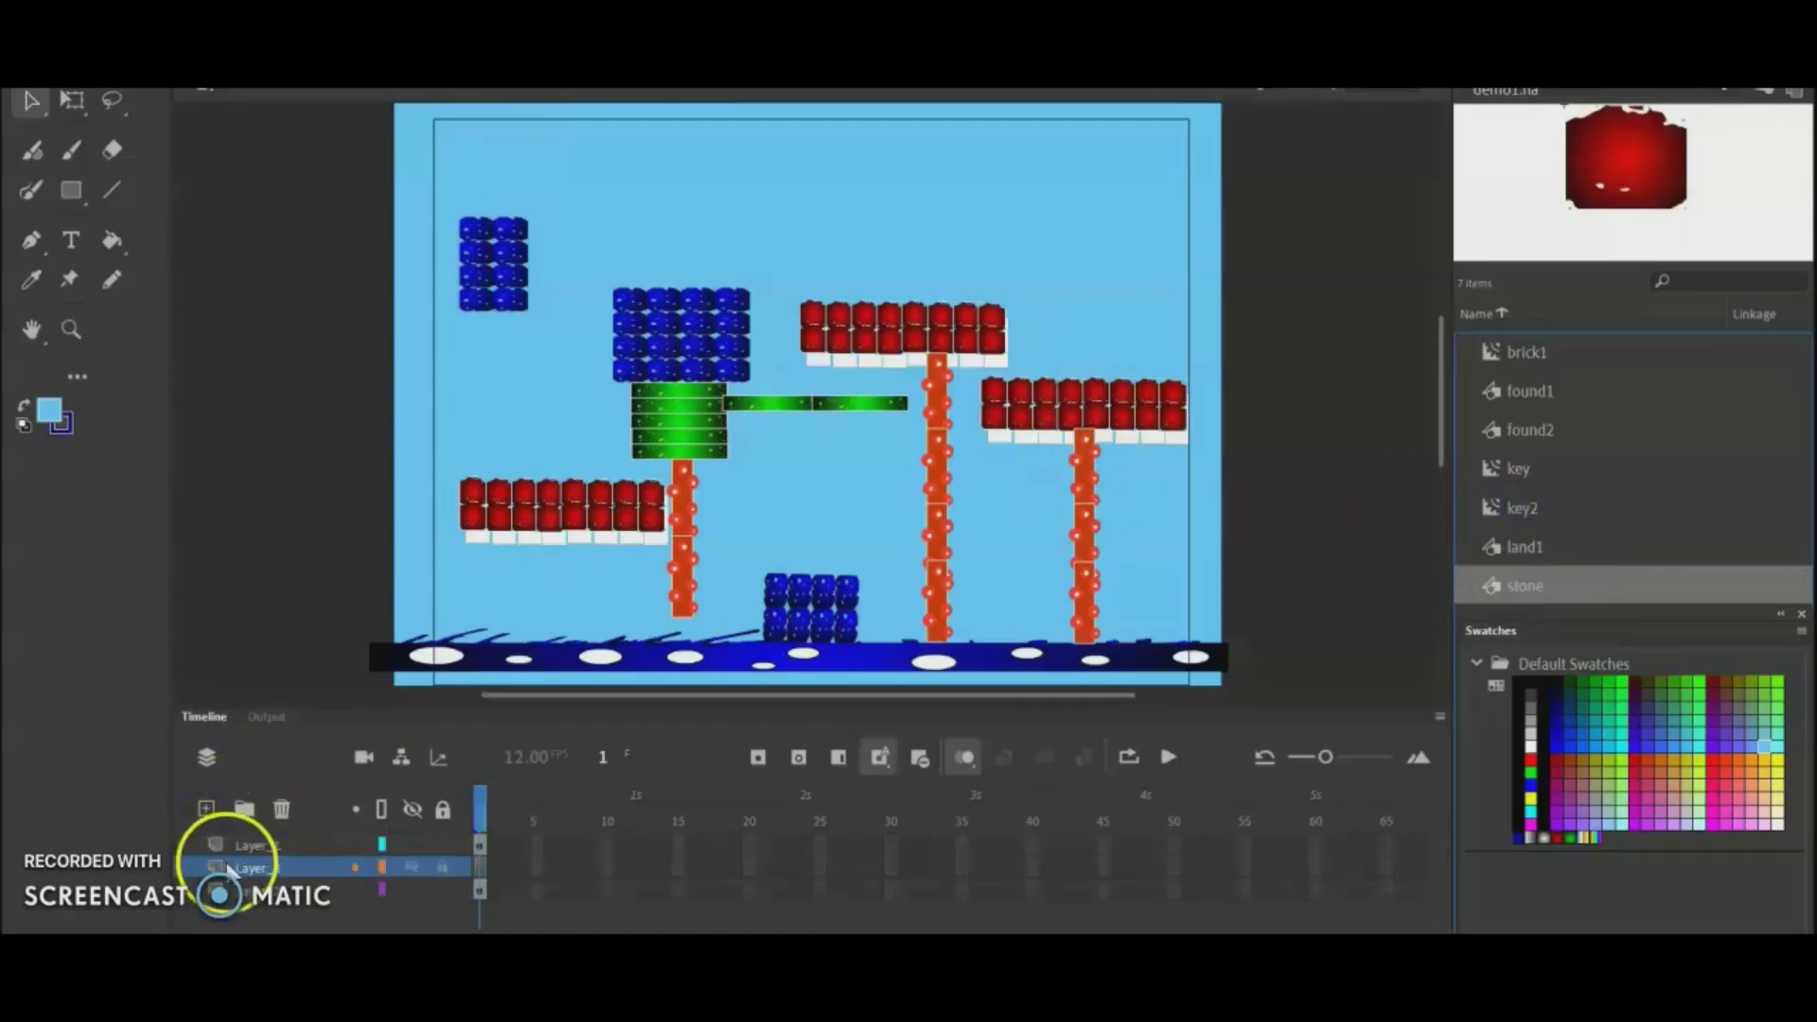
click(227, 852)
drag(225, 850, 227, 831)
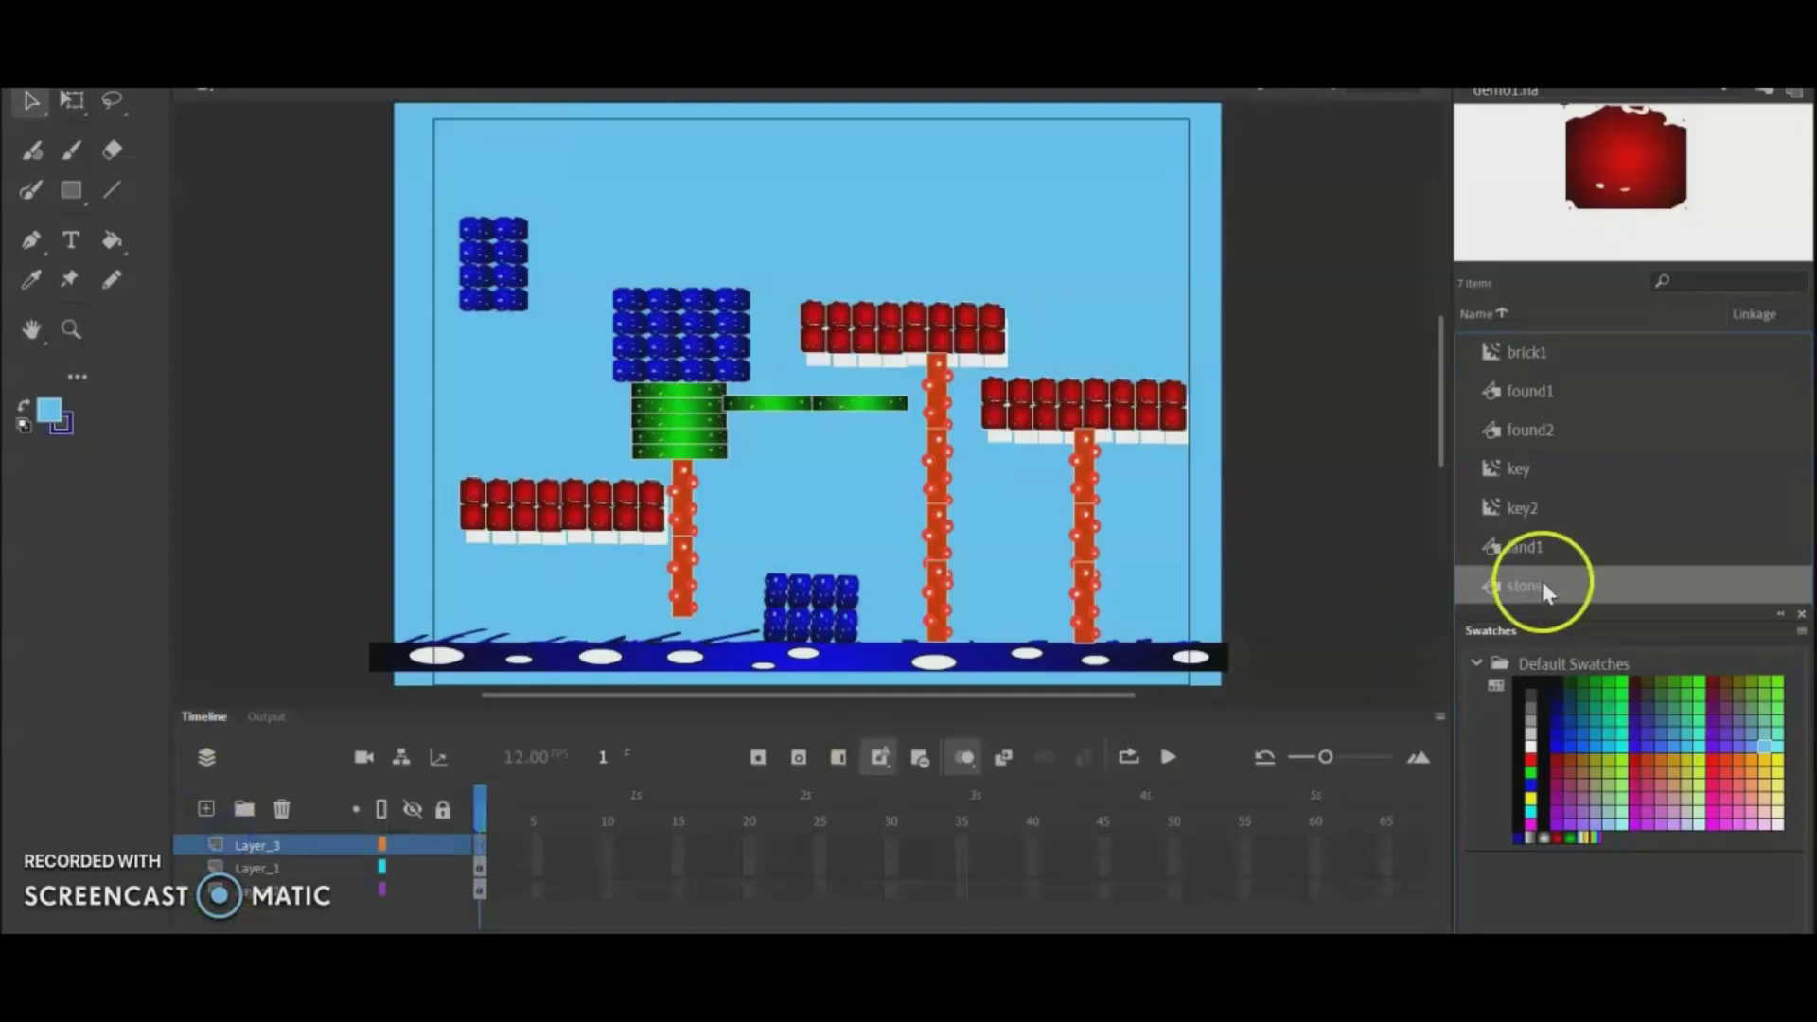
Step: Place the key2 symbol on Layer_3 above the left red stone block and open it for editing in place
drag(1535, 525, 526, 405)
key(ctrl+equal)
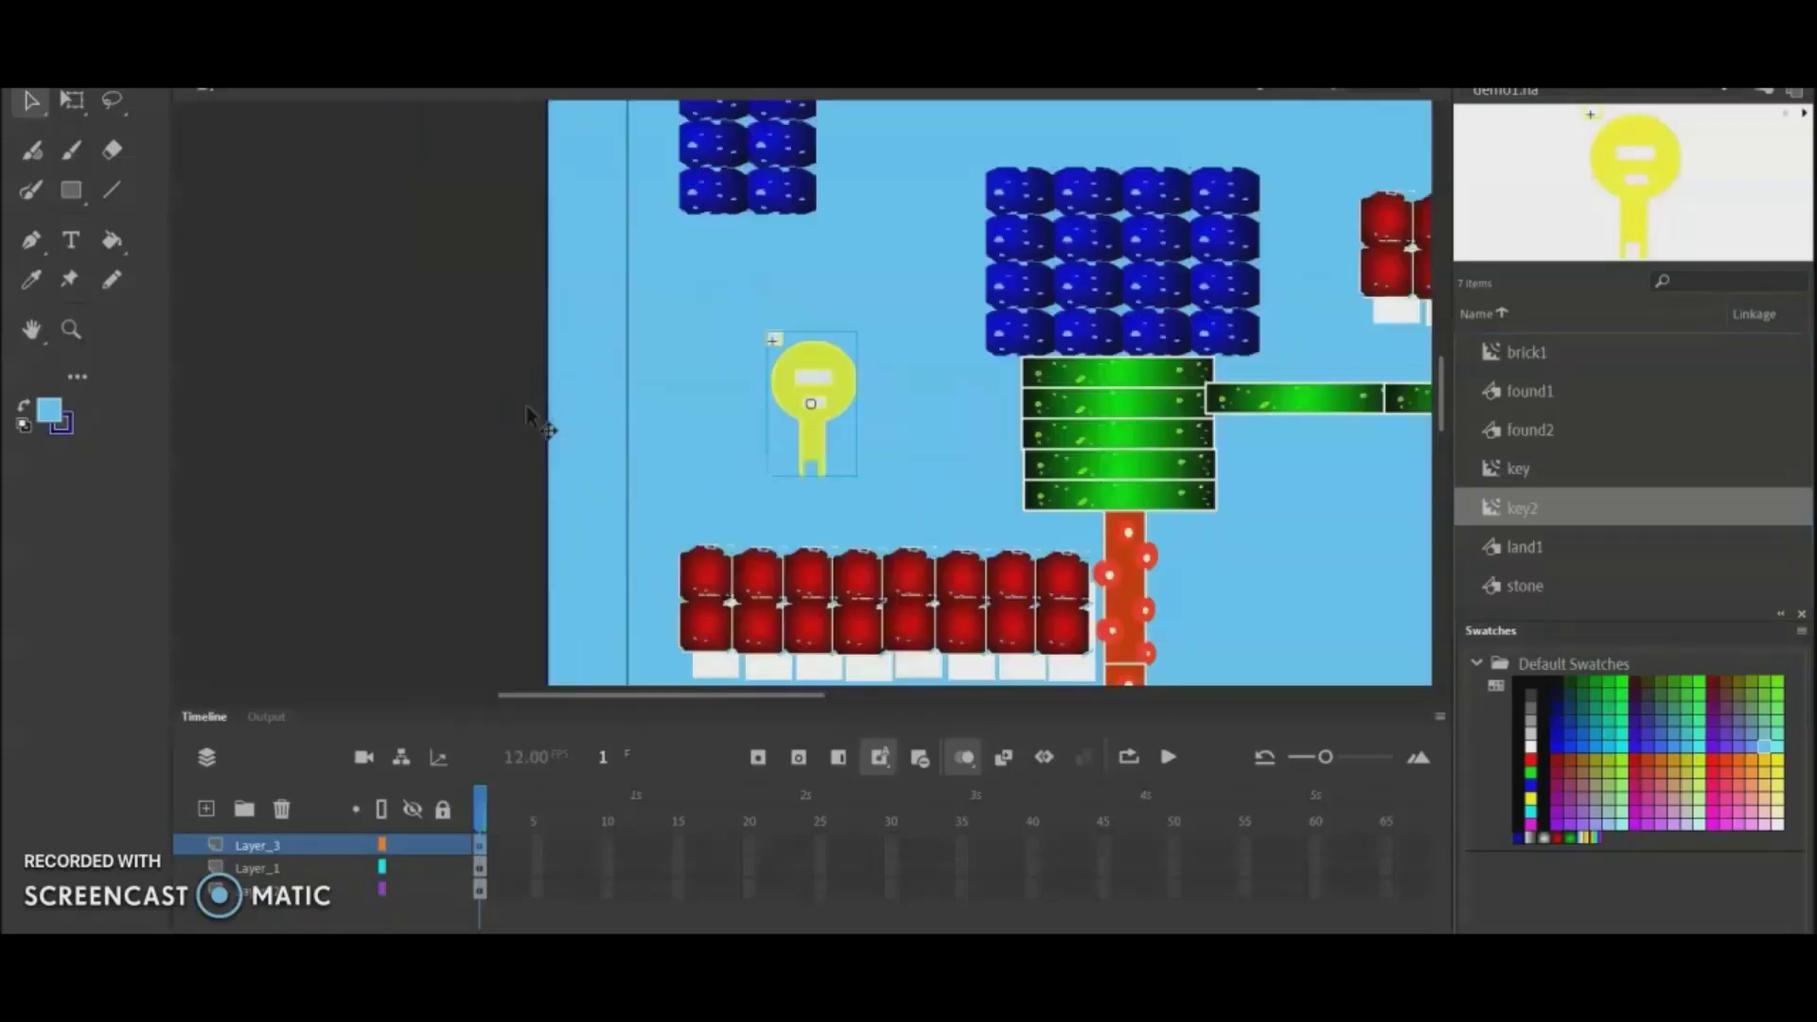
click(836, 409)
right_click(800, 443)
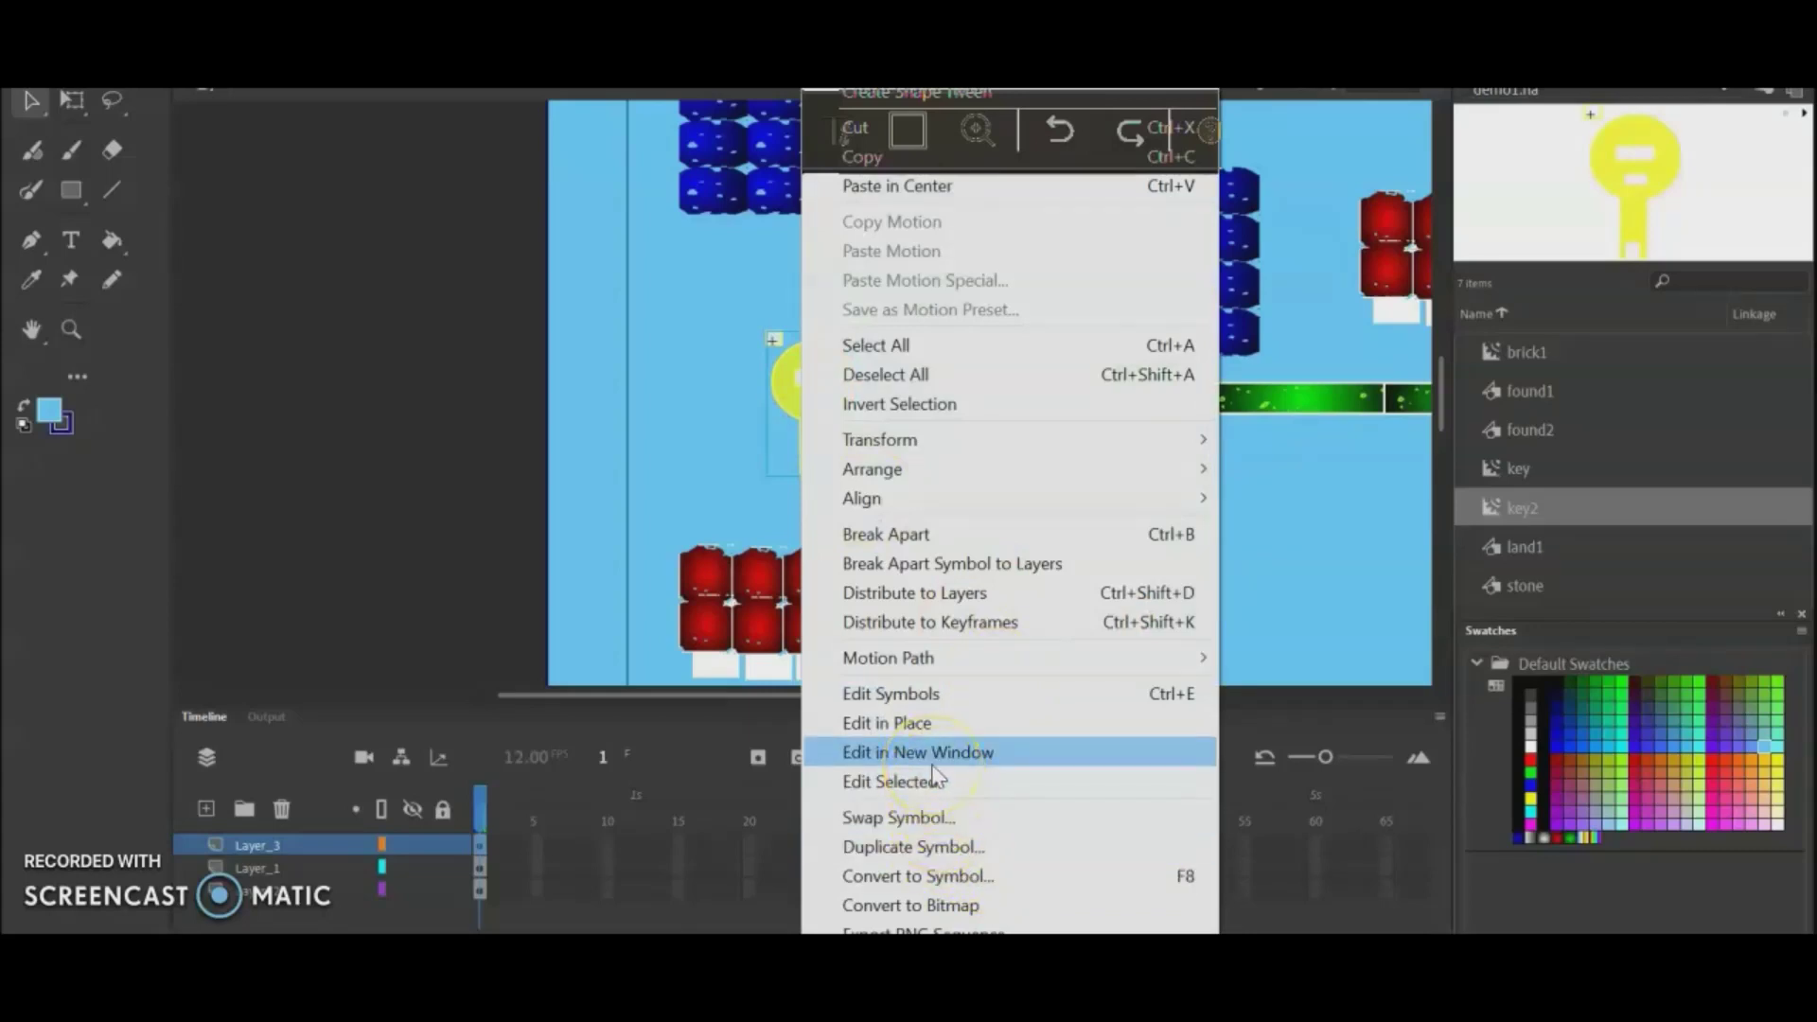
click(901, 725)
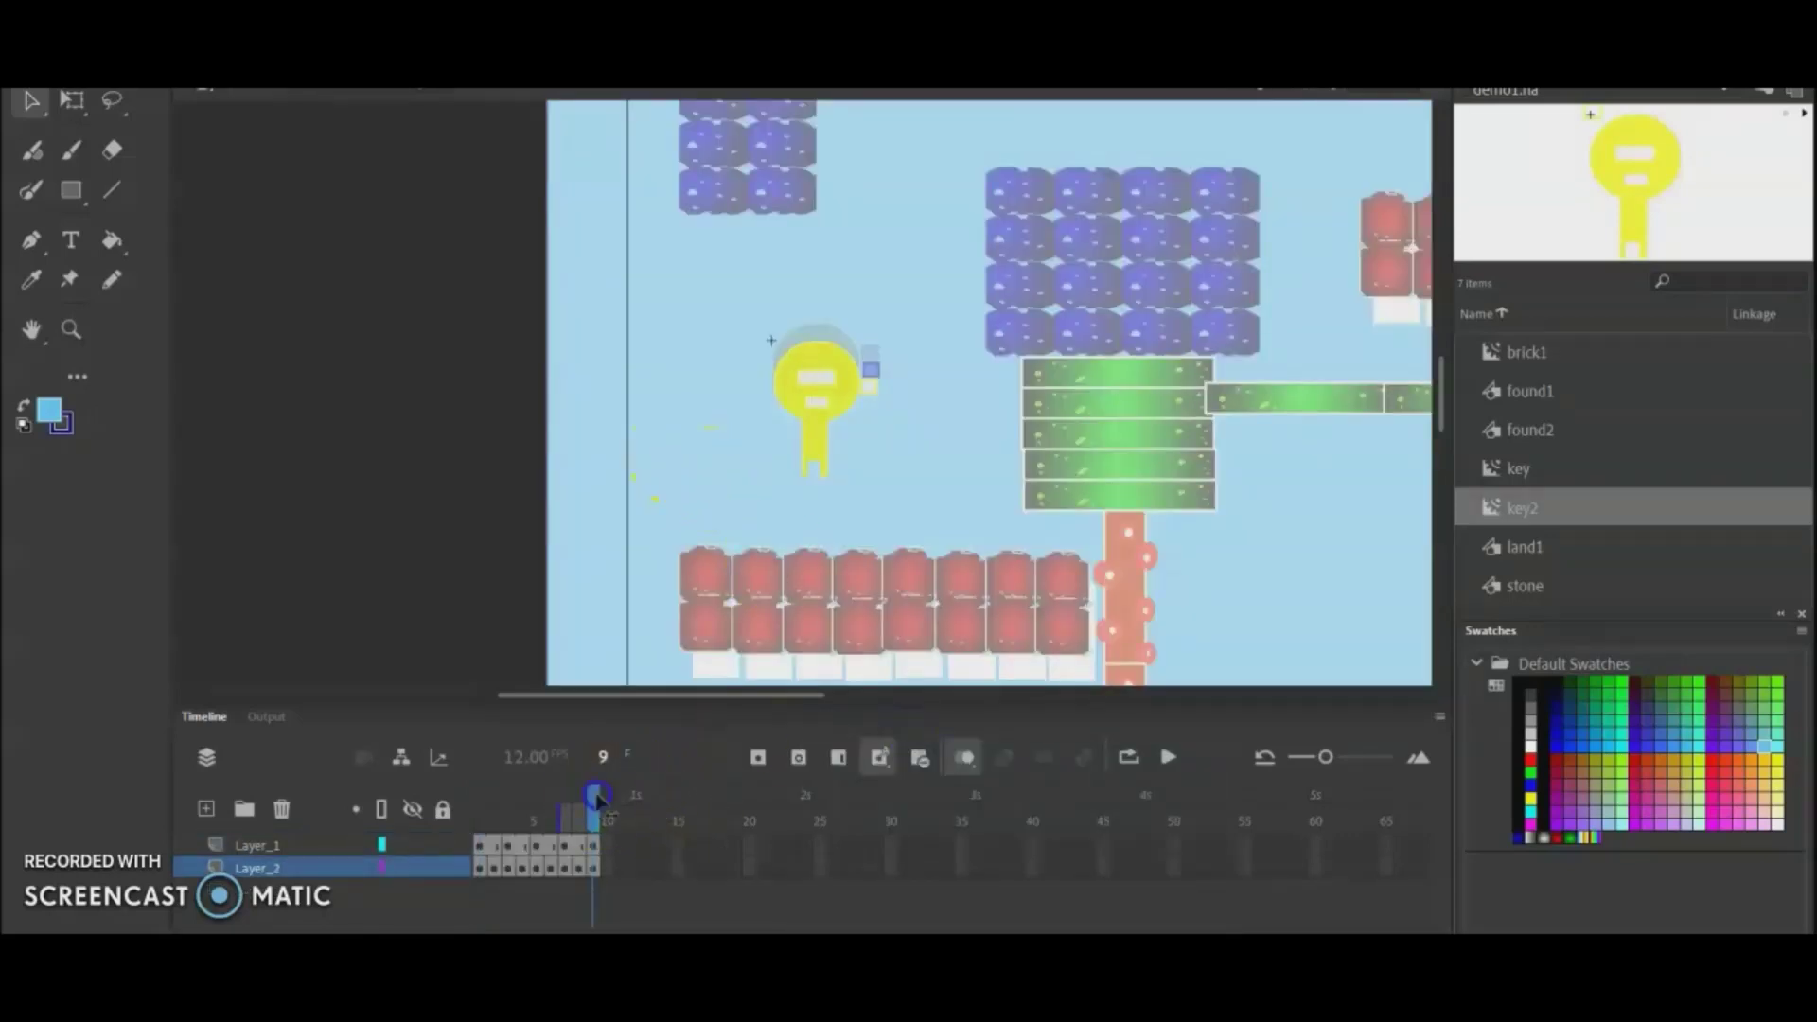
Step: On key2's Layer_2, draw a small light-blue circle above the key on frame 1 and another on frame 2 with the Oval tool
mouse_move(598, 793)
mouse_down()
mouse_move(500, 799)
mouse_move(592, 800)
mouse_up()
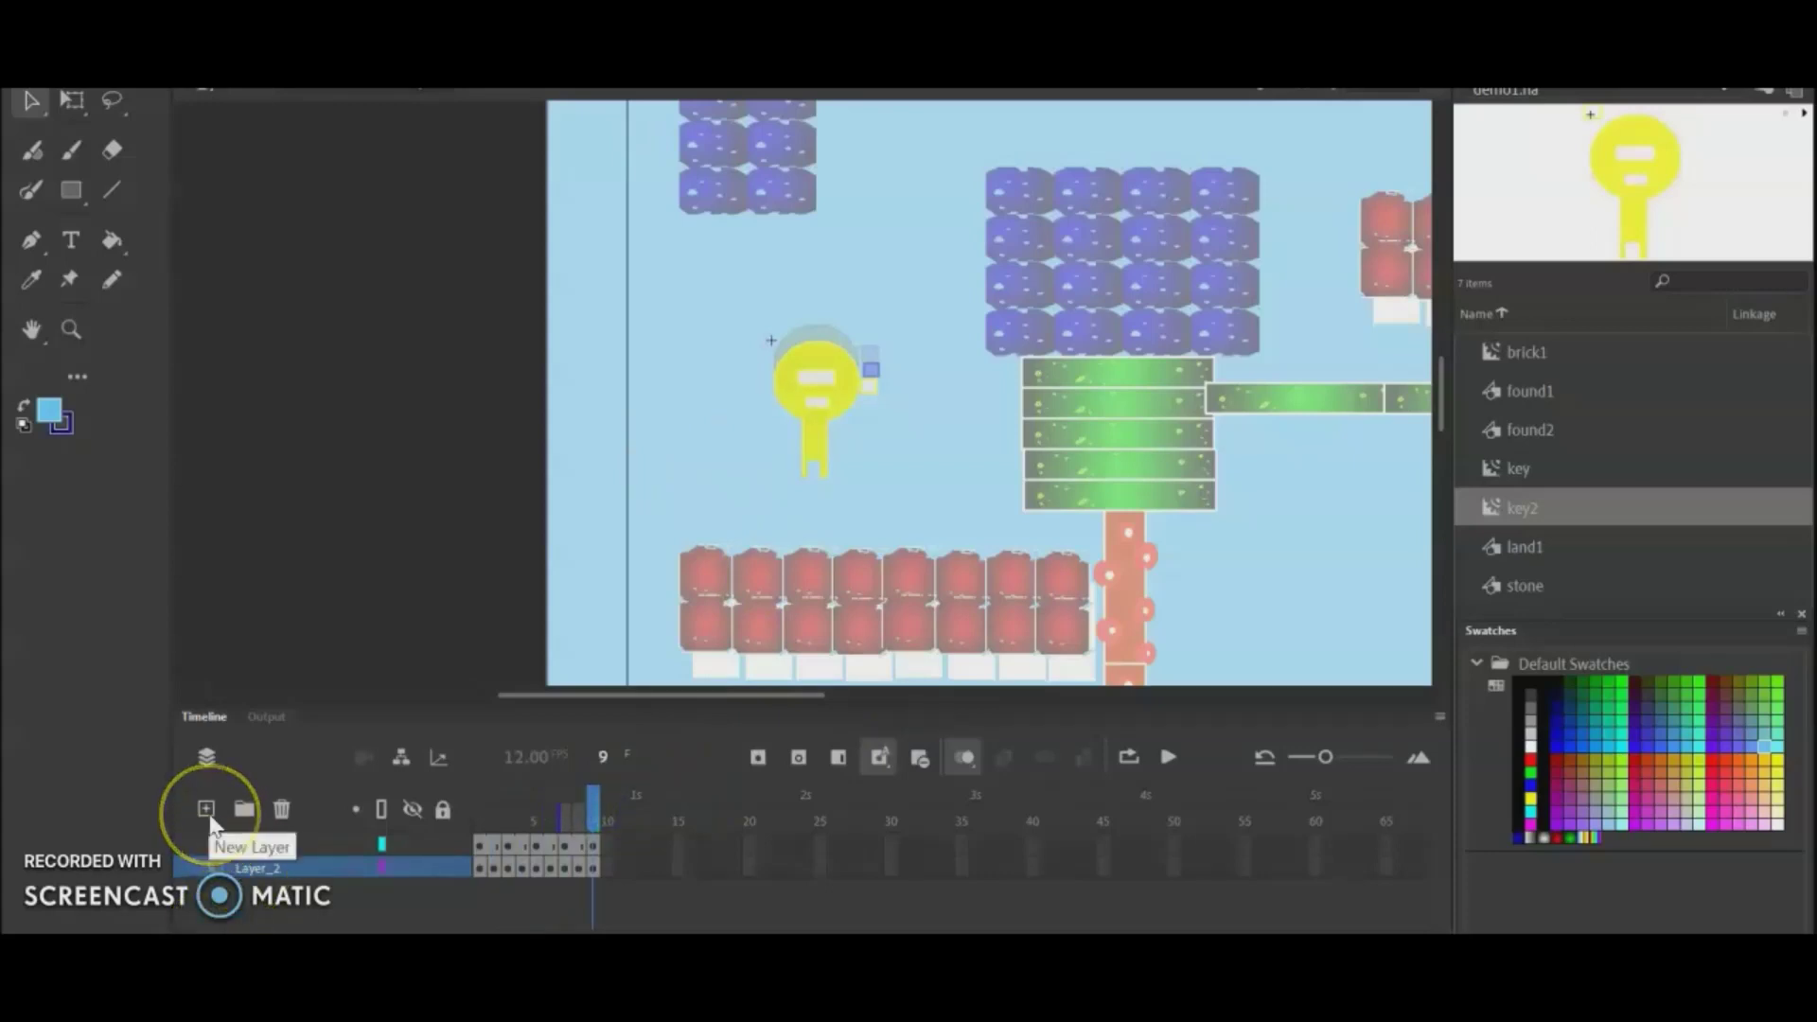
click(480, 856)
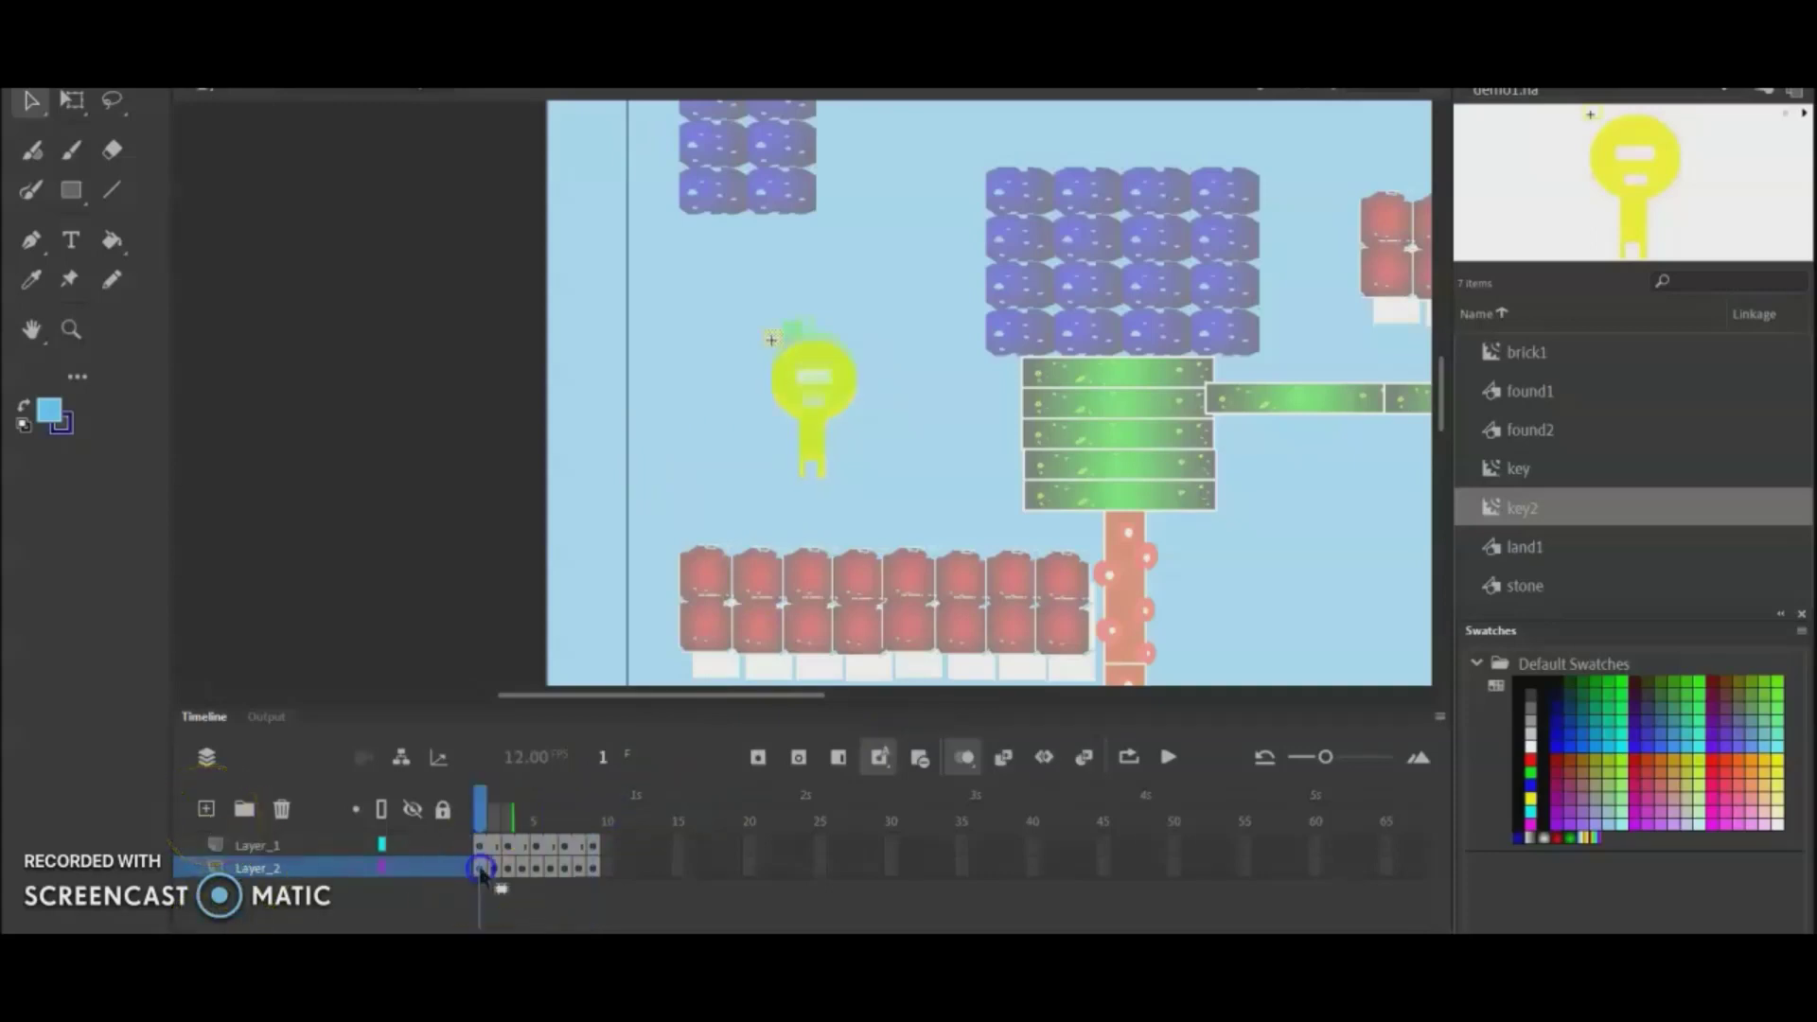
click(80, 193)
click(145, 269)
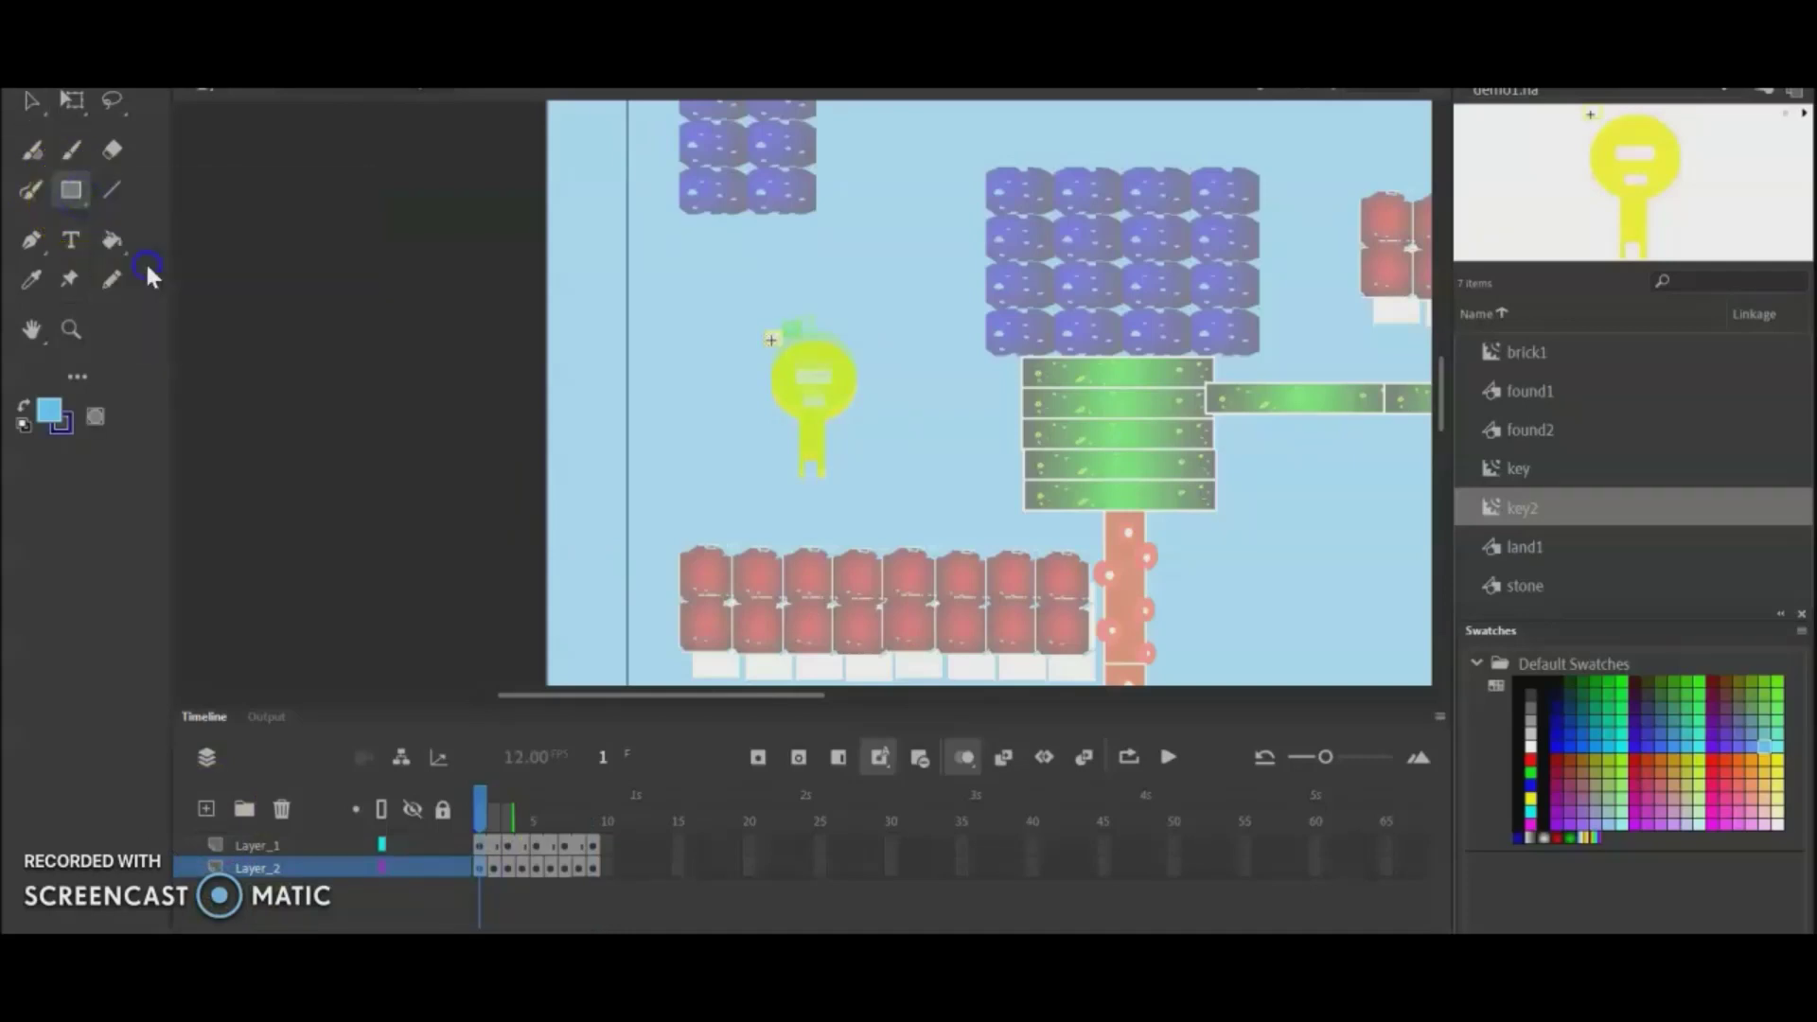
drag(756, 290, 774, 312)
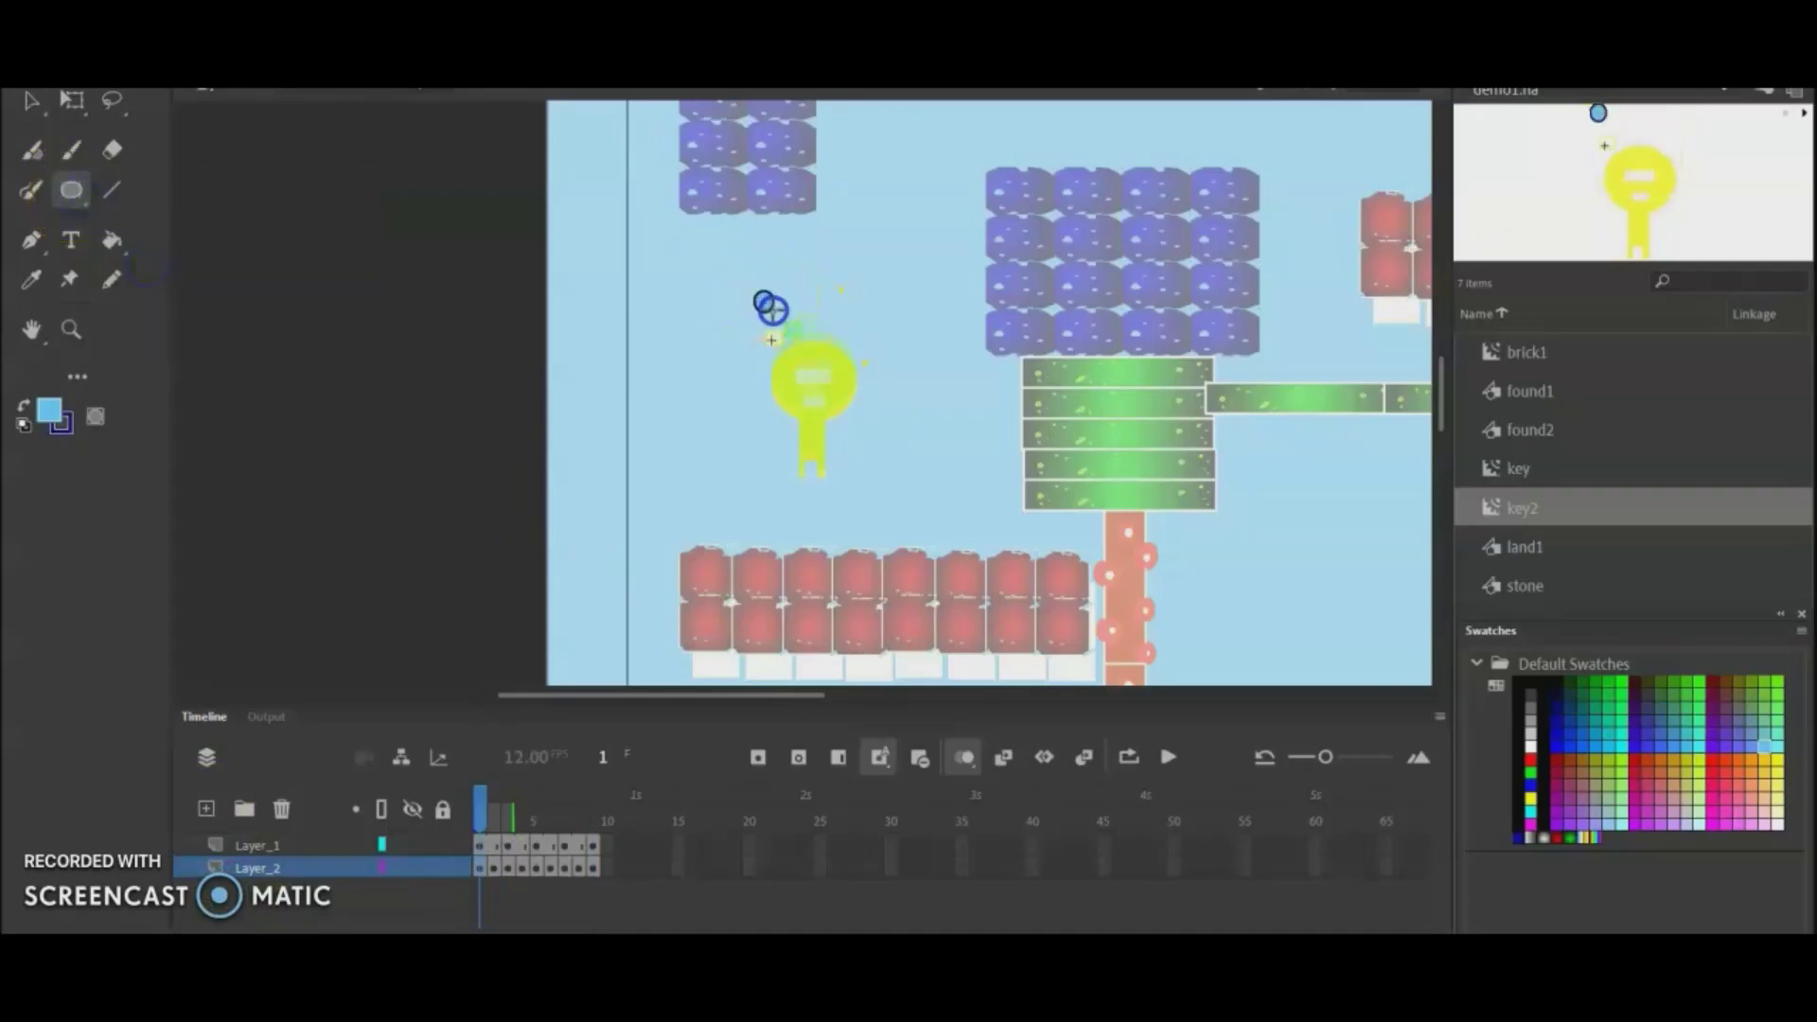
click(493, 868)
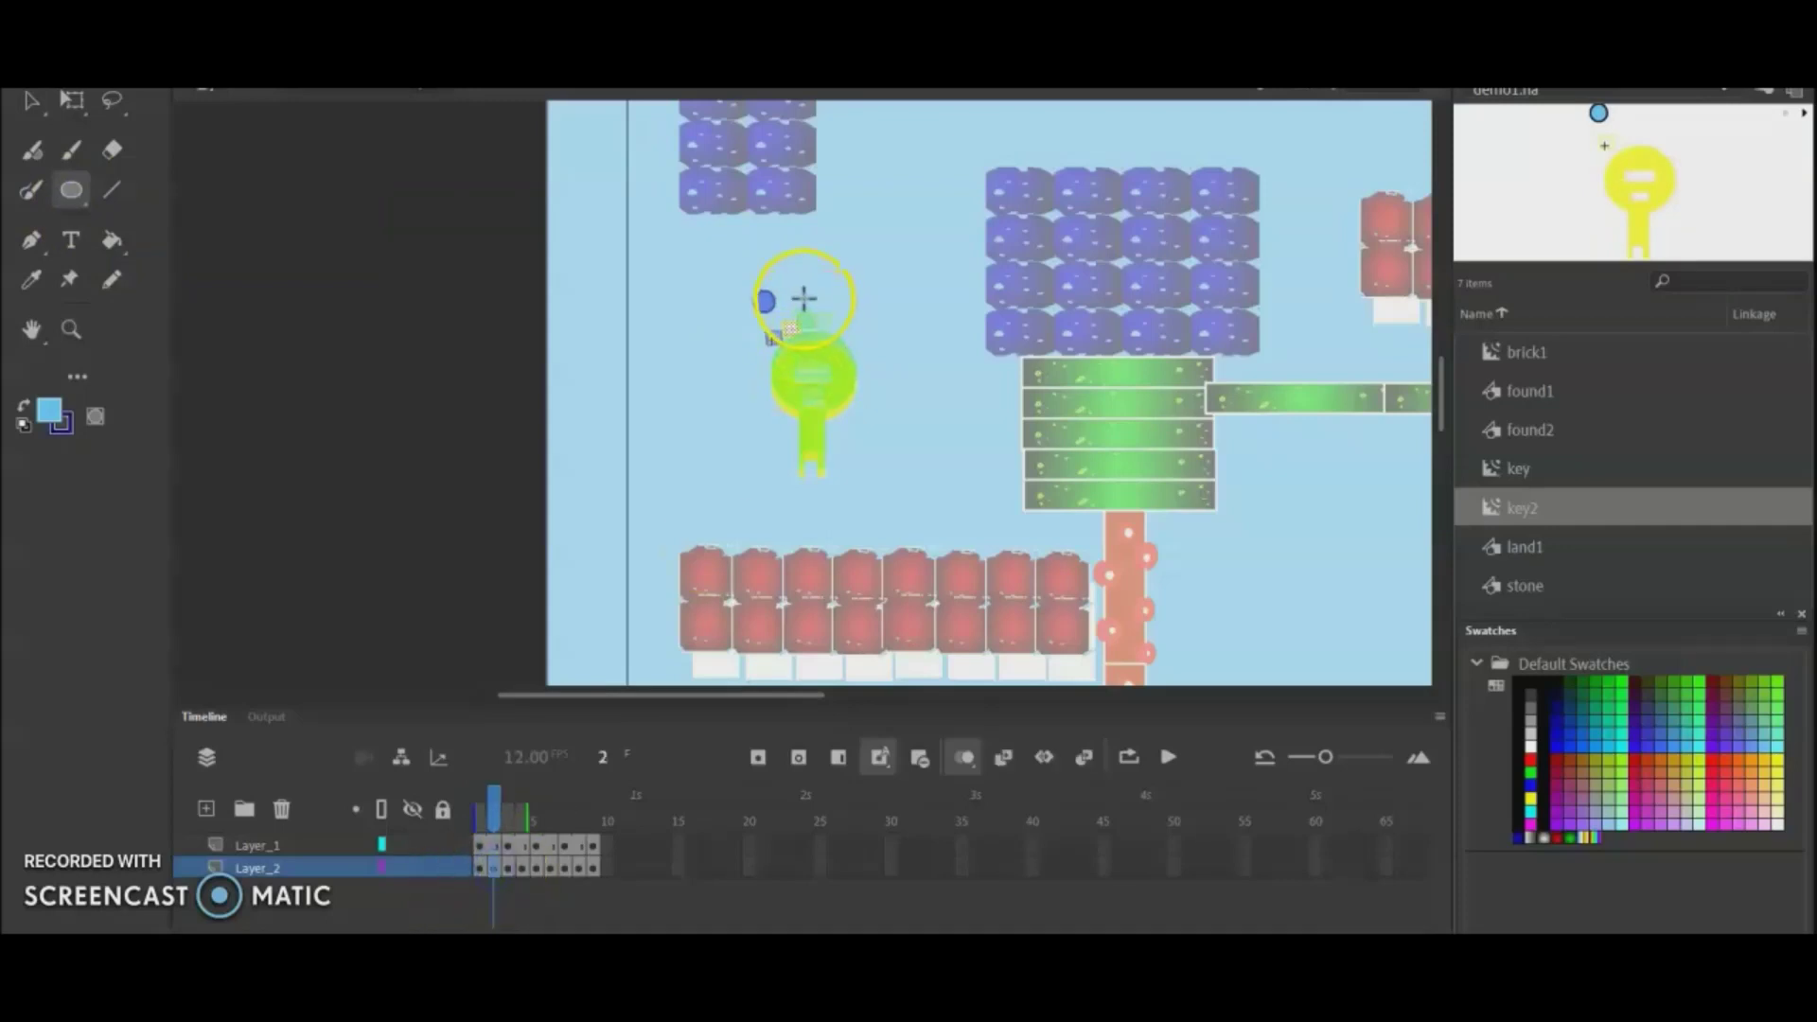
drag(793, 274, 824, 302)
Step: On key2's Layer_2, draw a small light-blue circle above the key's right edge on frame 4 and one right of its head on frame 5
drag(510, 867, 521, 868)
click(823, 369)
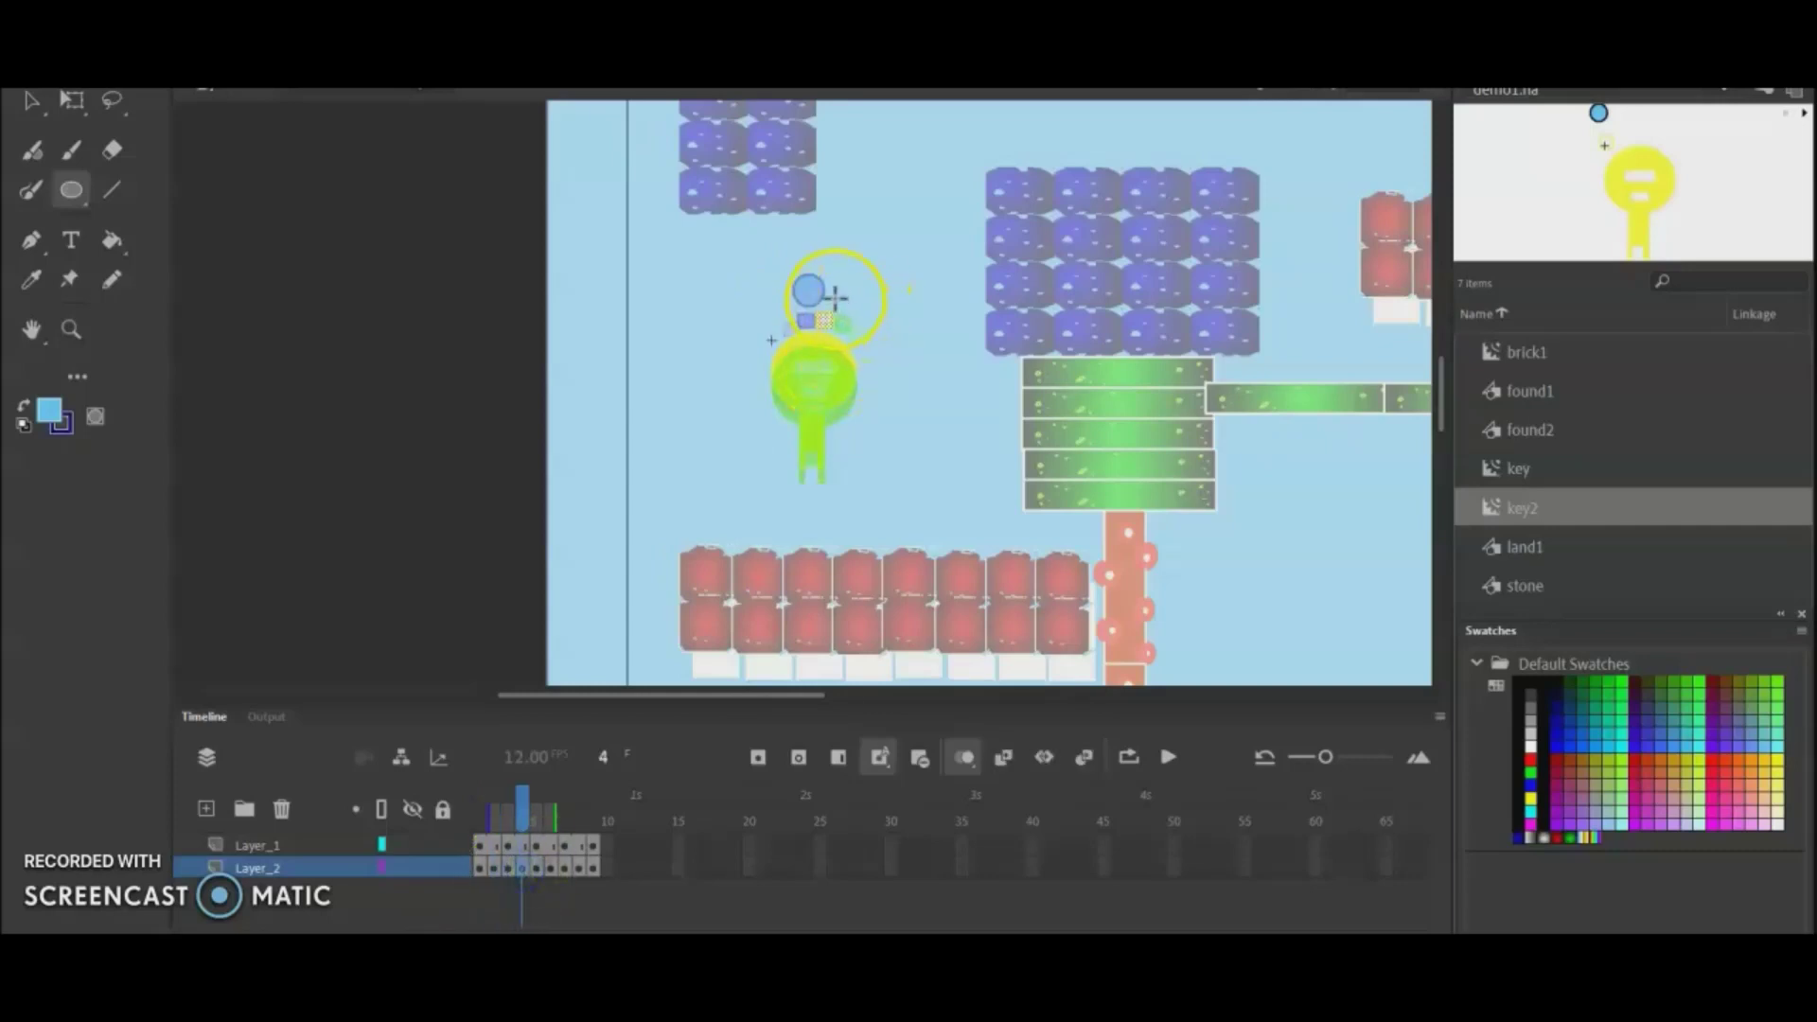
drag(835, 300, 851, 314)
click(538, 868)
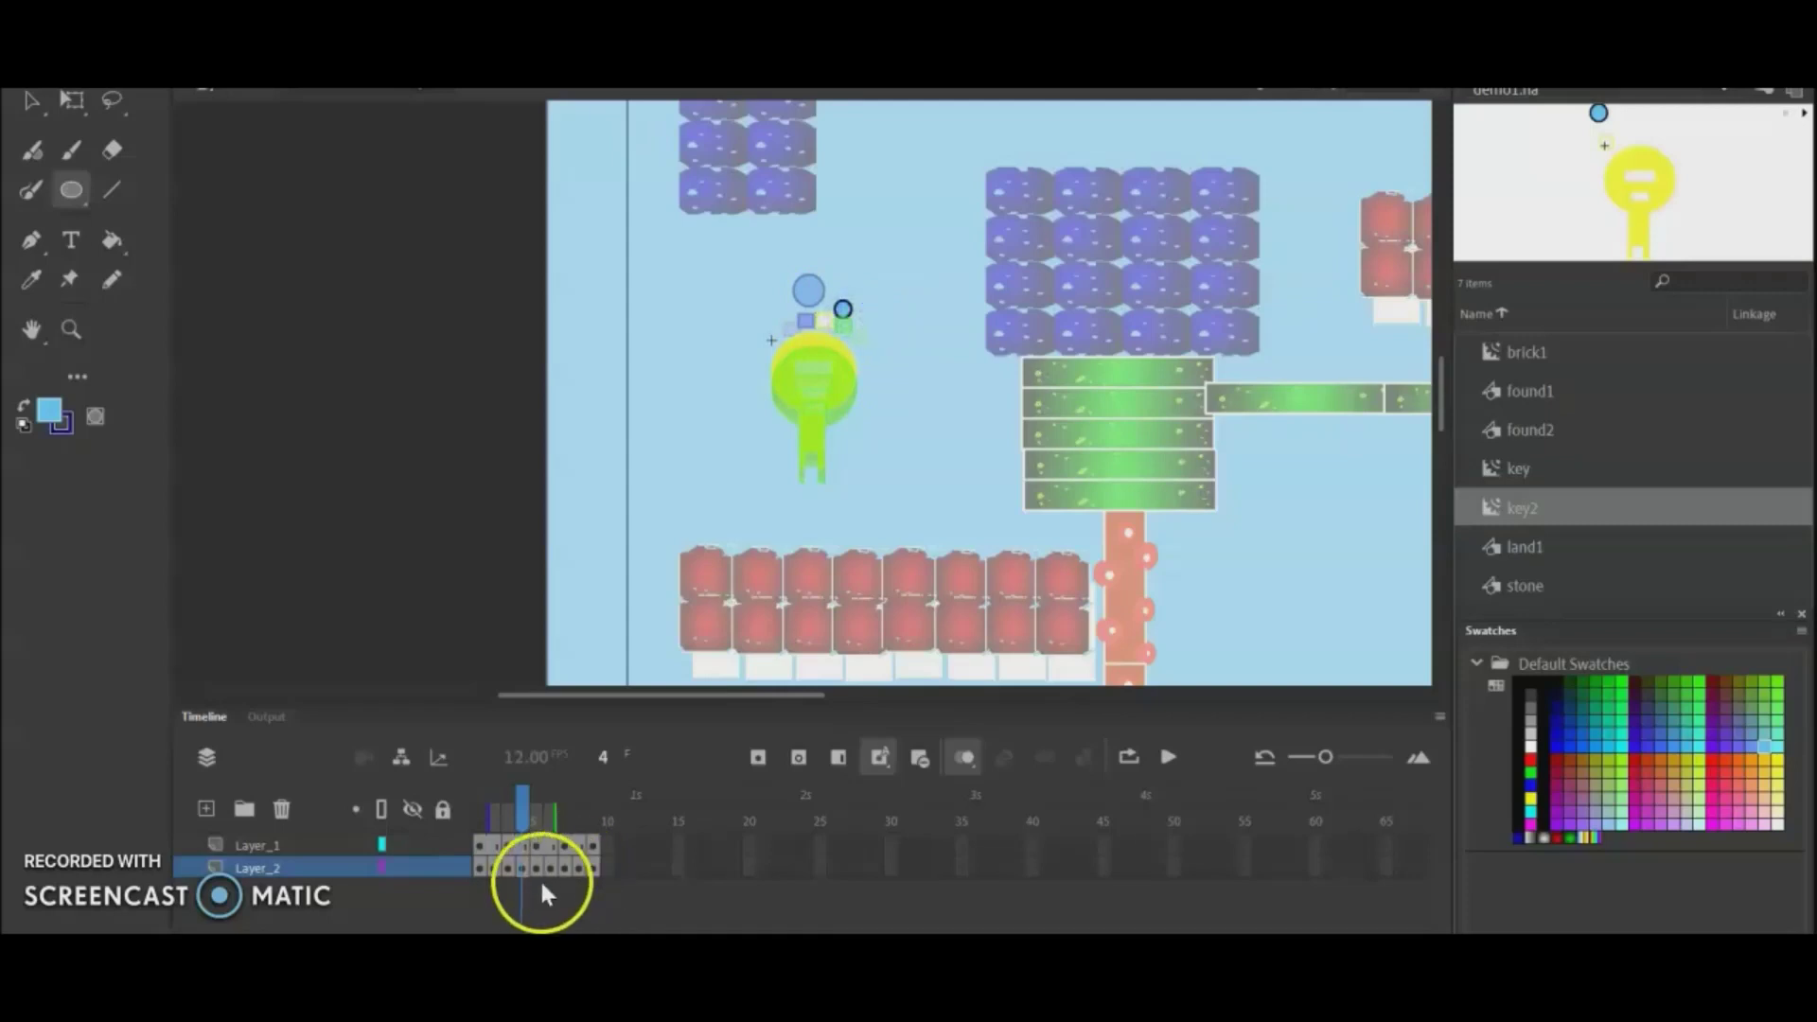
click(863, 358)
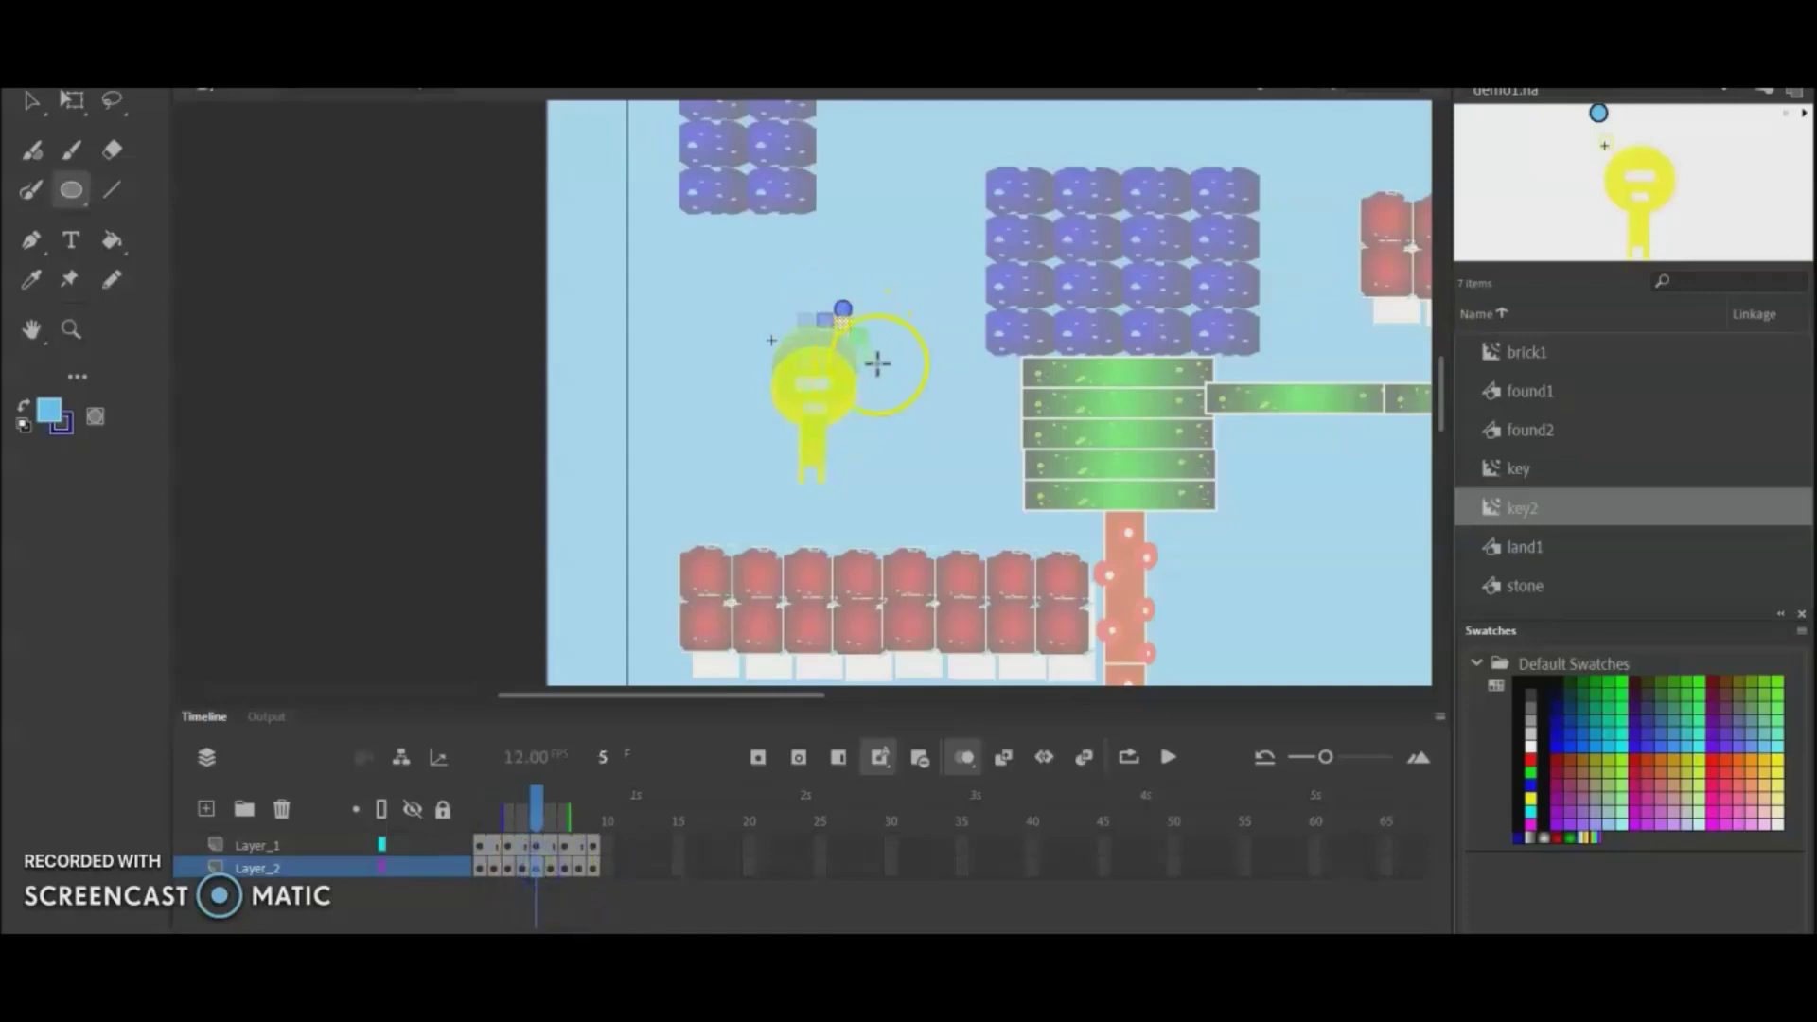
drag(880, 364, 916, 401)
Step: Draw a small circle right of the key's shaft on frame 7 and two circles on the key's left side on frame 9
click(558, 875)
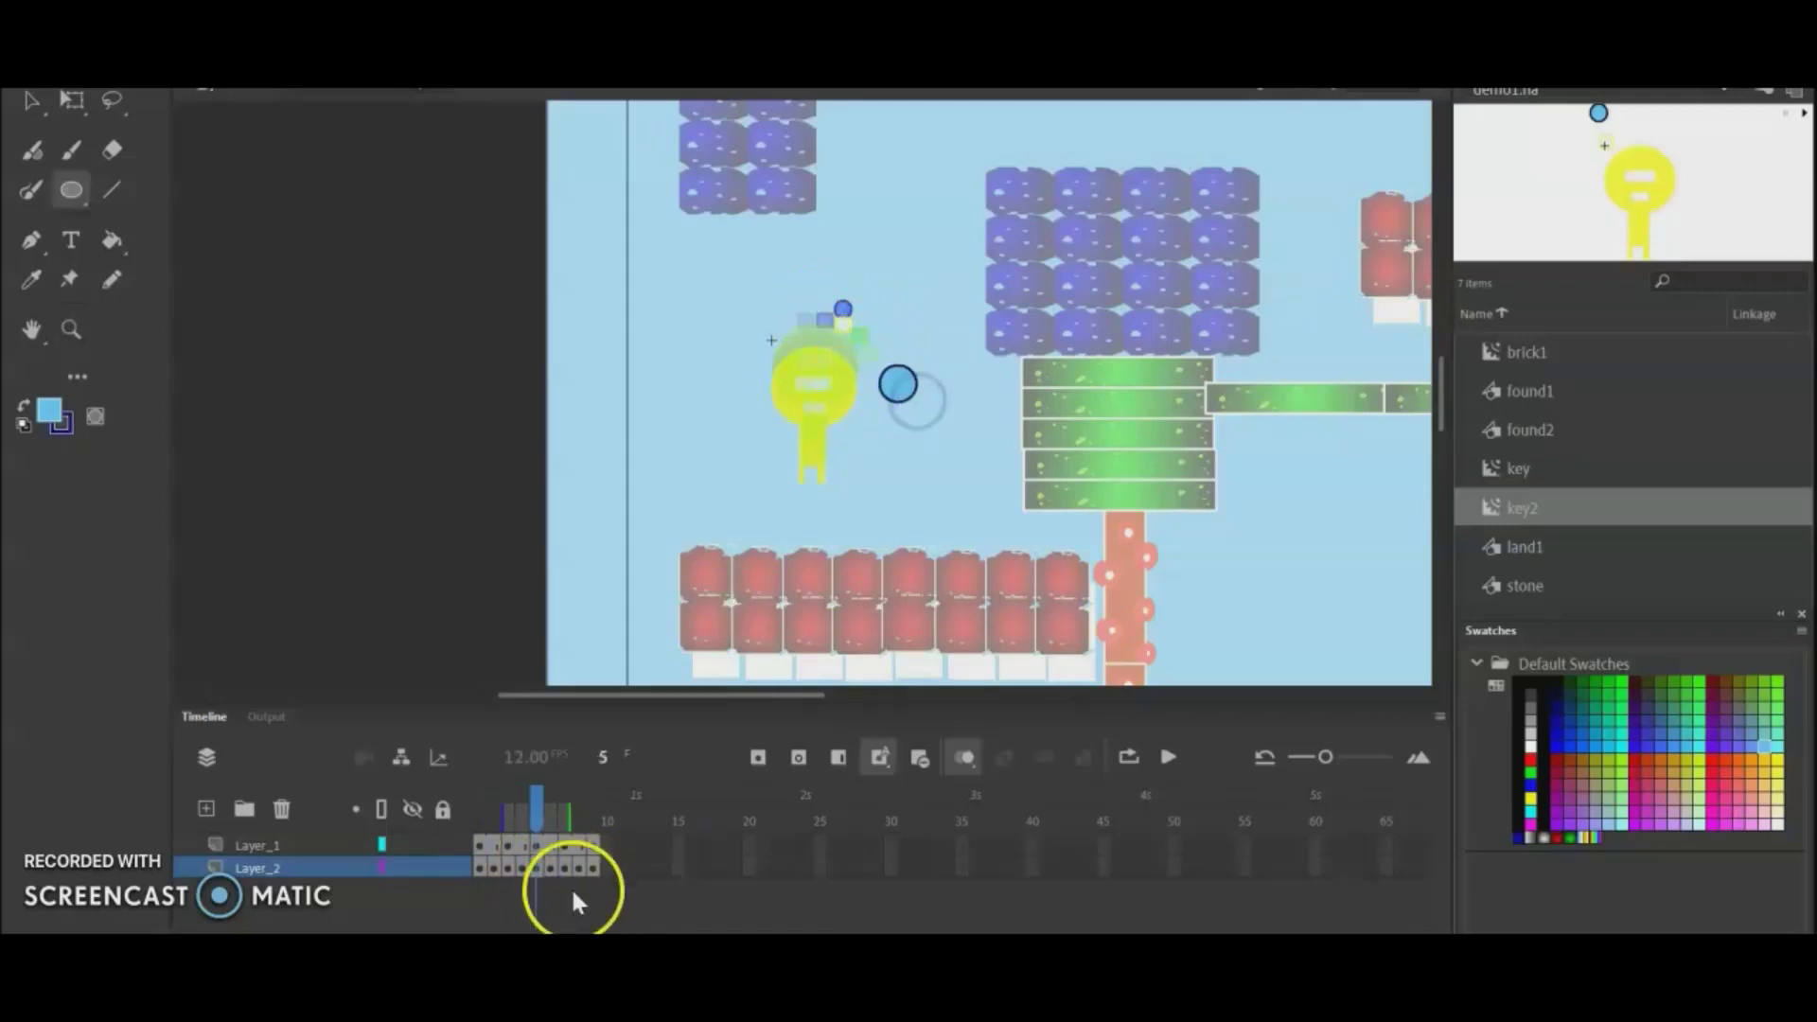
click(566, 875)
click(869, 438)
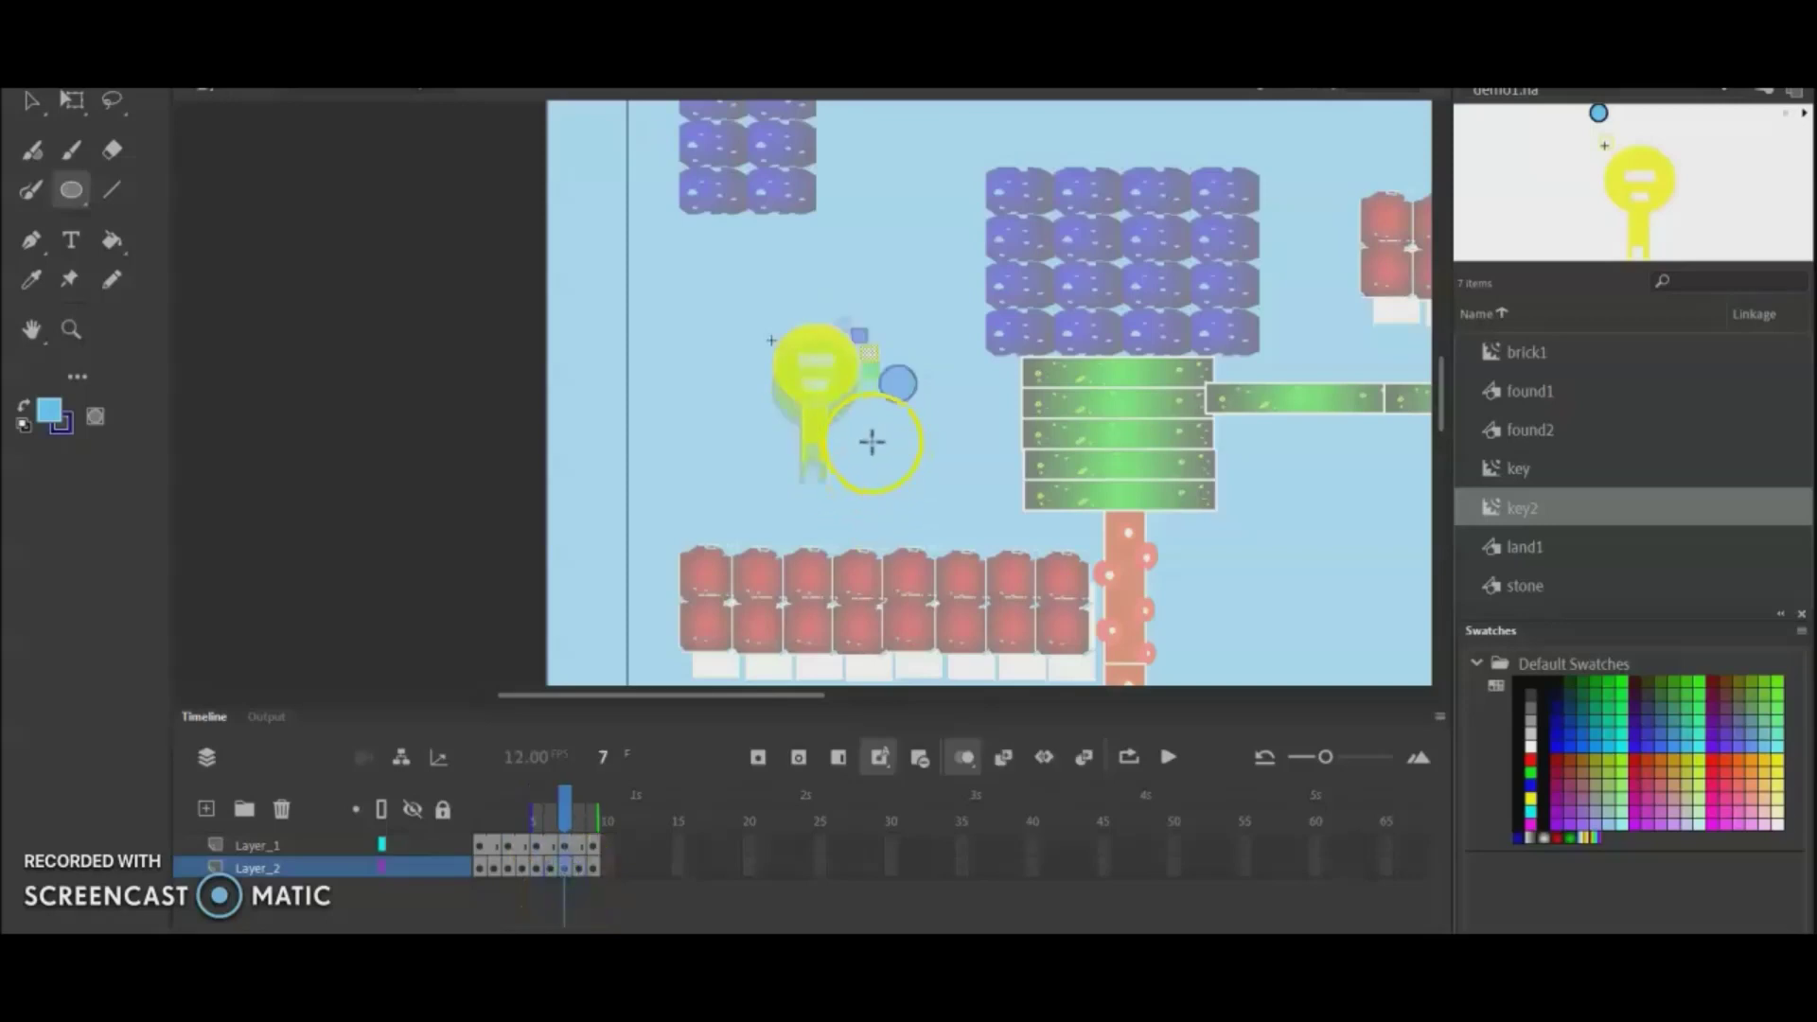
drag(851, 421, 873, 444)
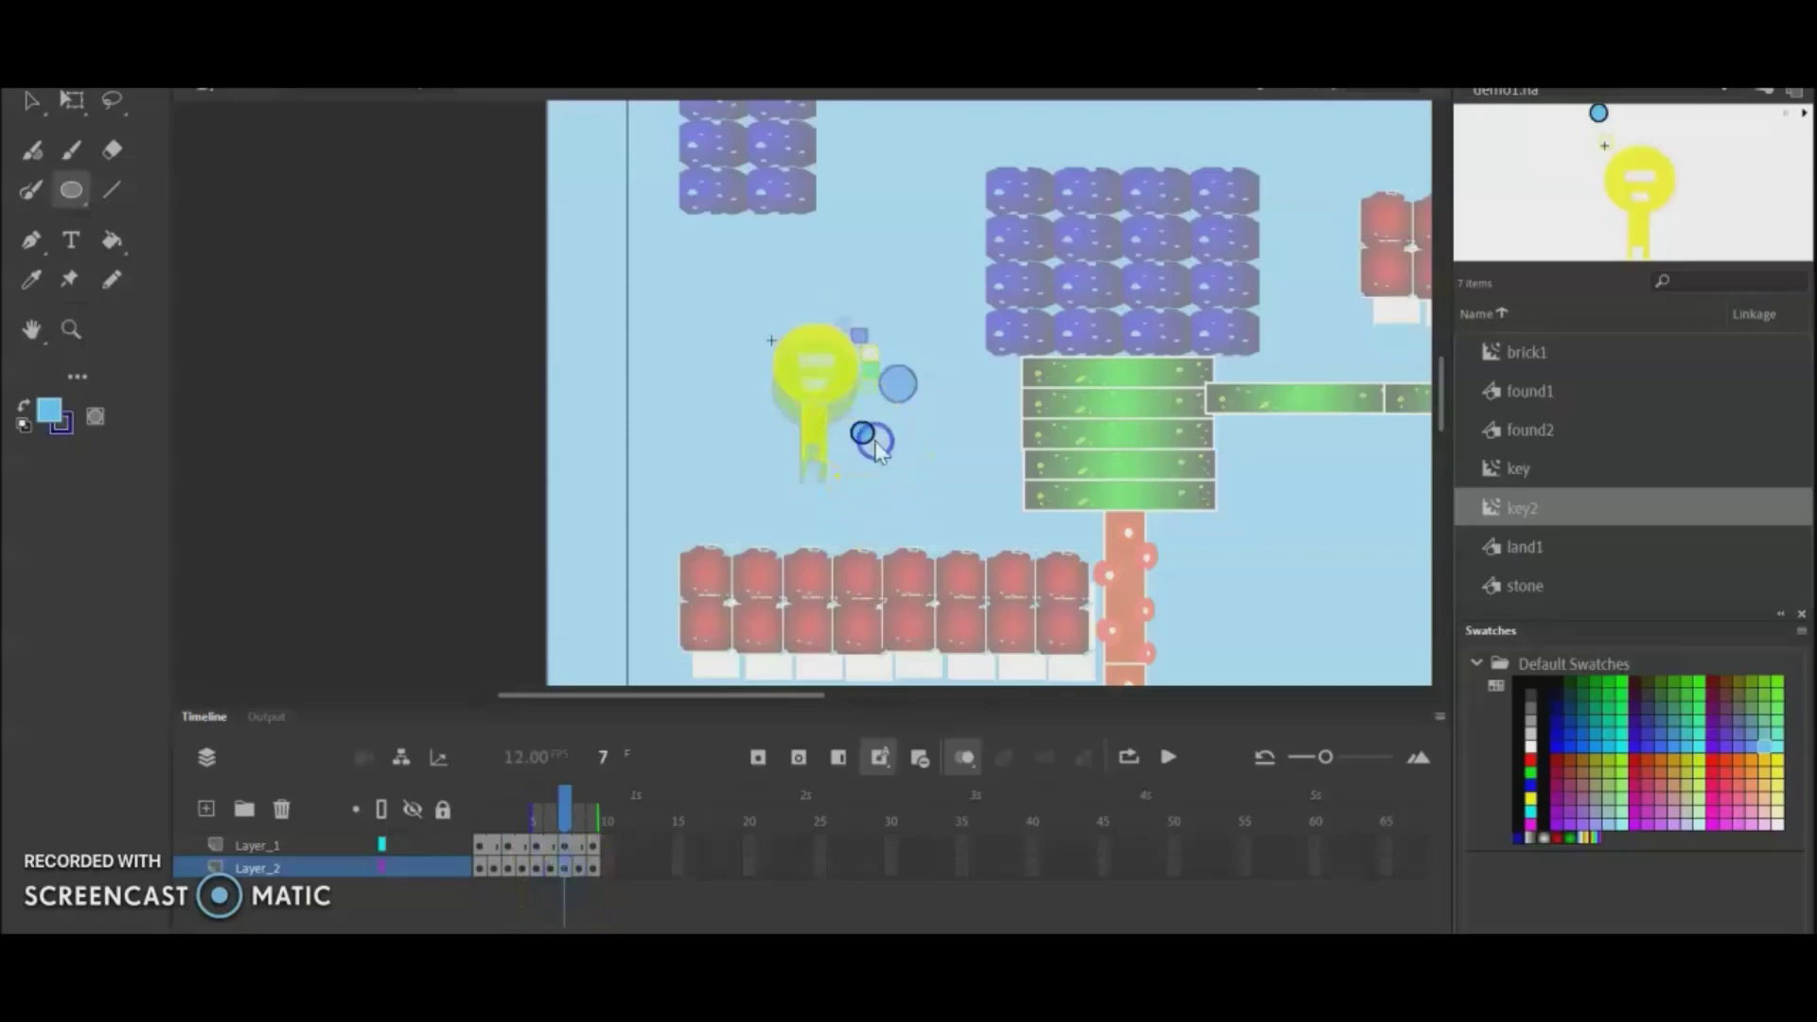
click(567, 889)
drag(568, 889, 597, 868)
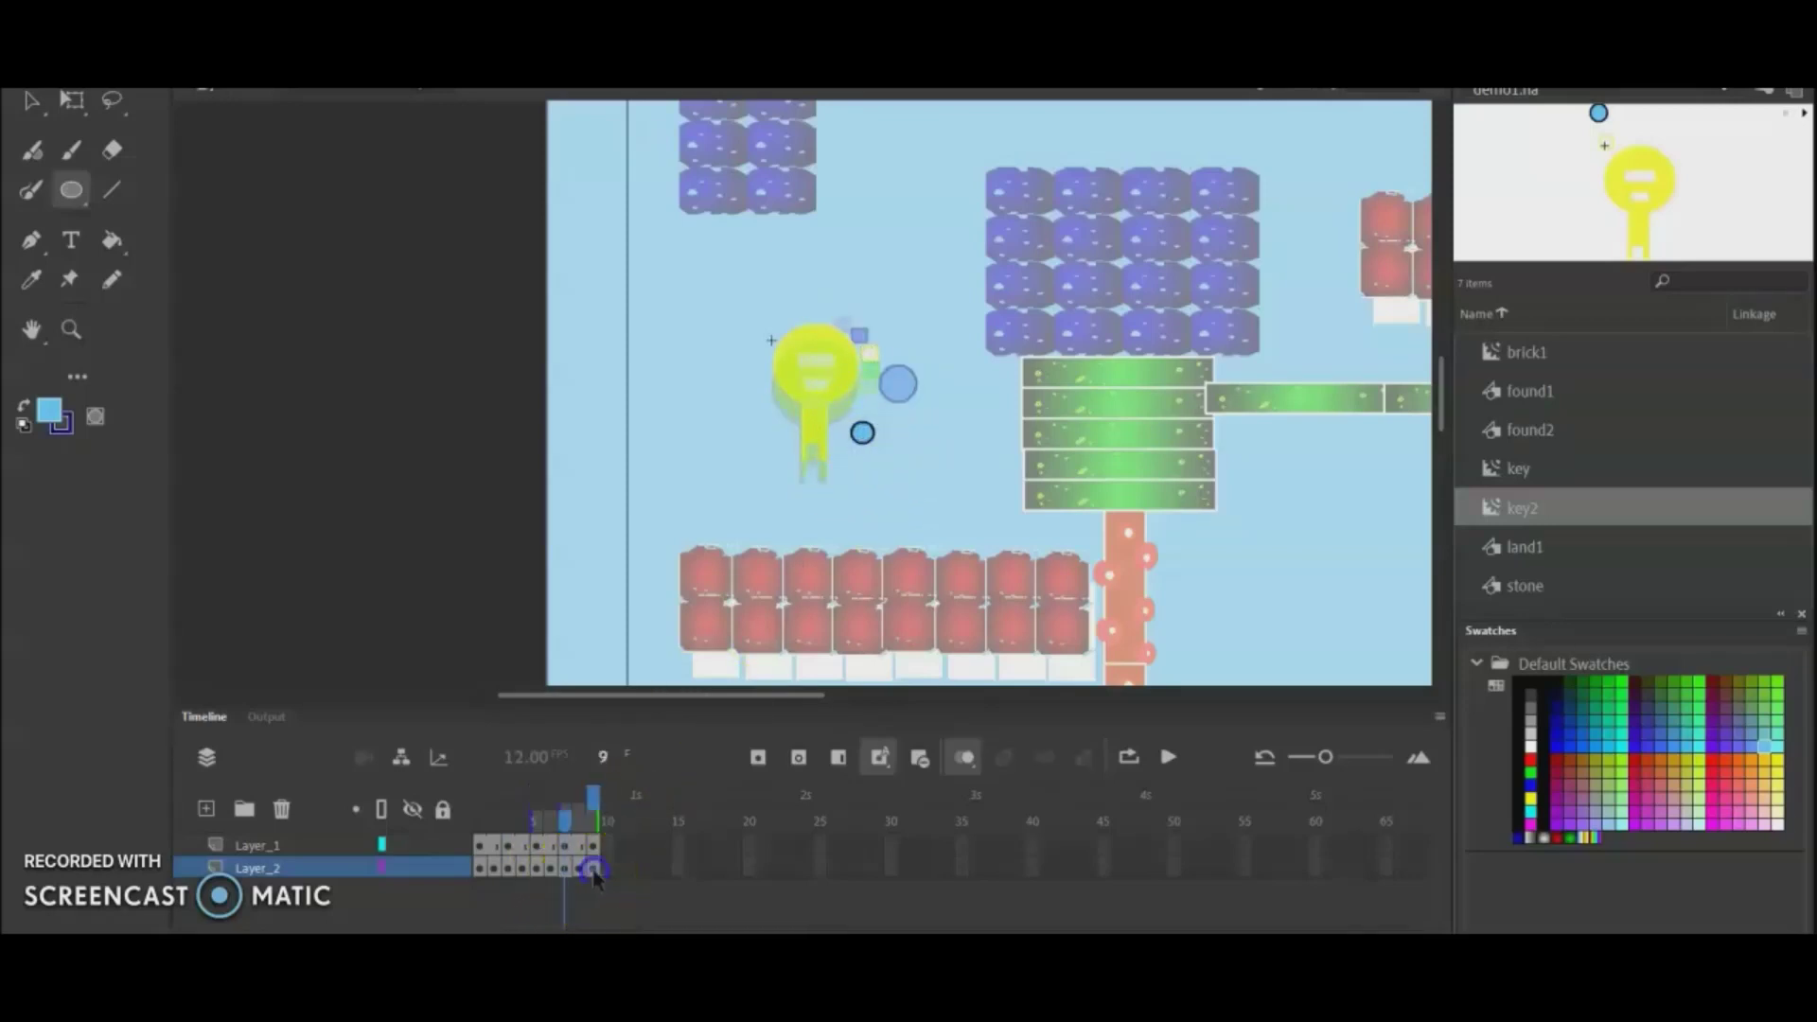
drag(764, 426, 785, 454)
drag(705, 333, 763, 394)
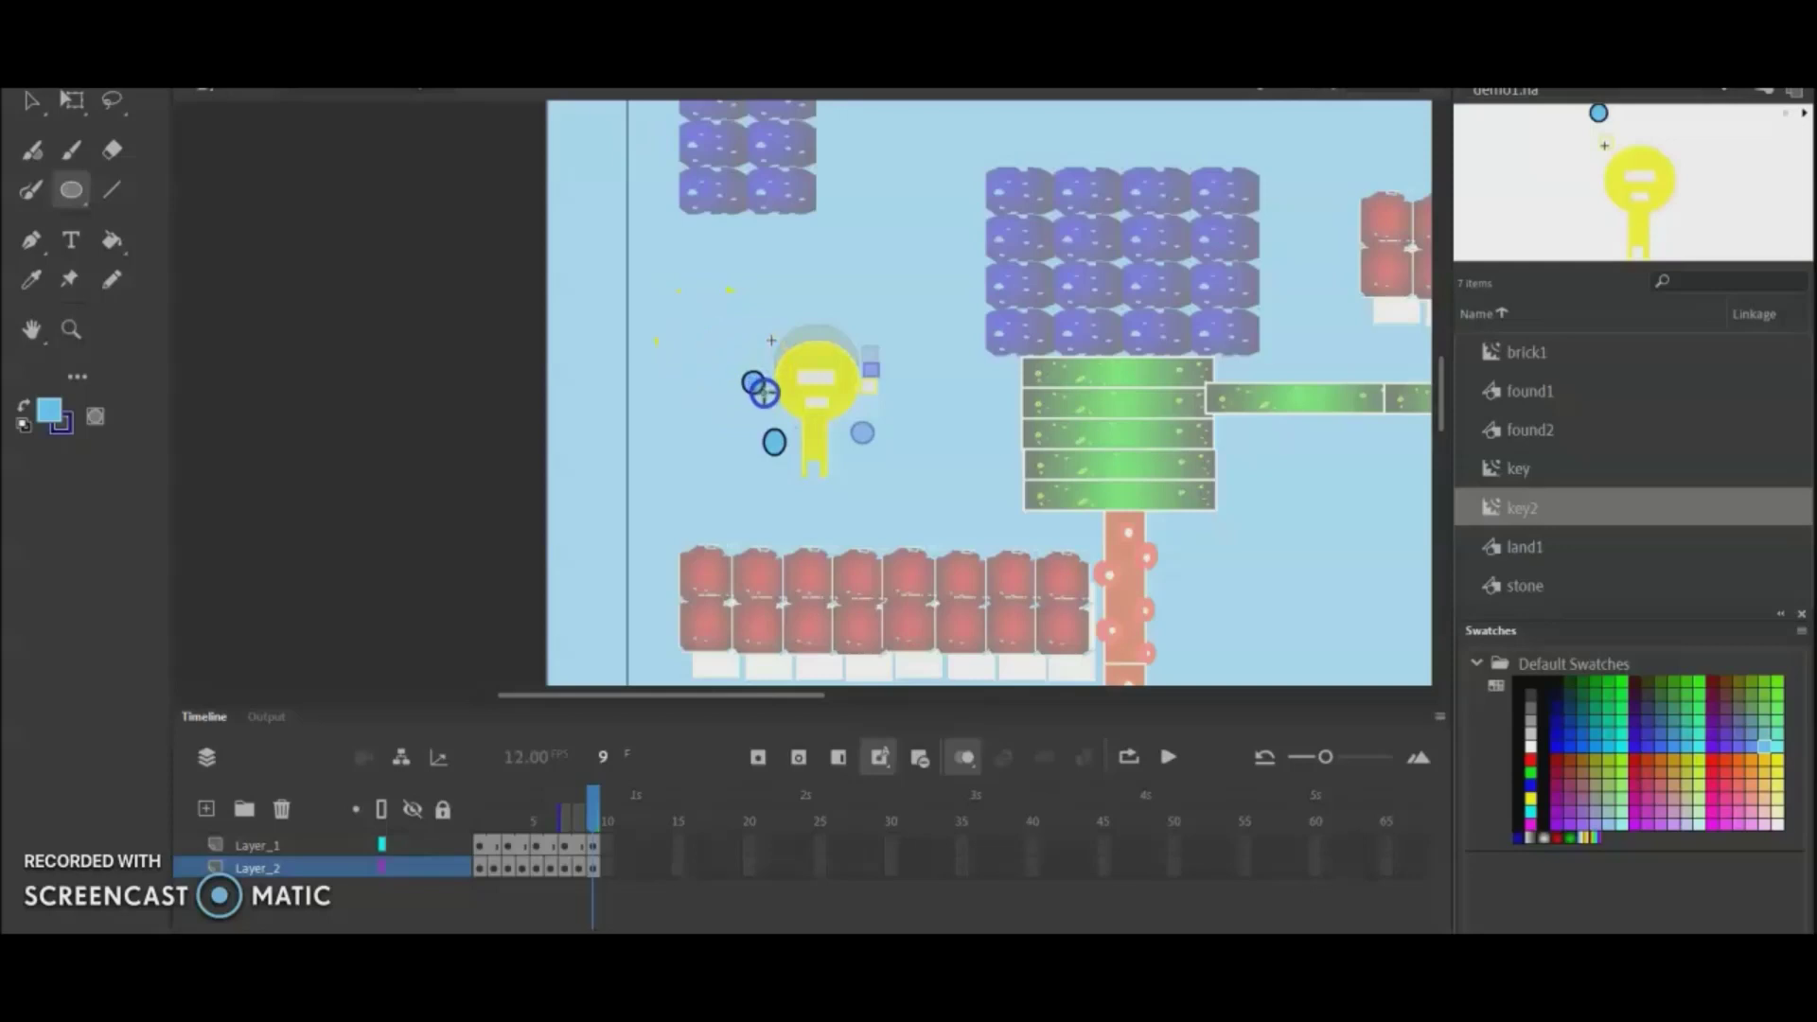
Step: Leave the key2 symbol and return to the main scene with the whole stage in view
click(340, 240)
double_click(520, 308)
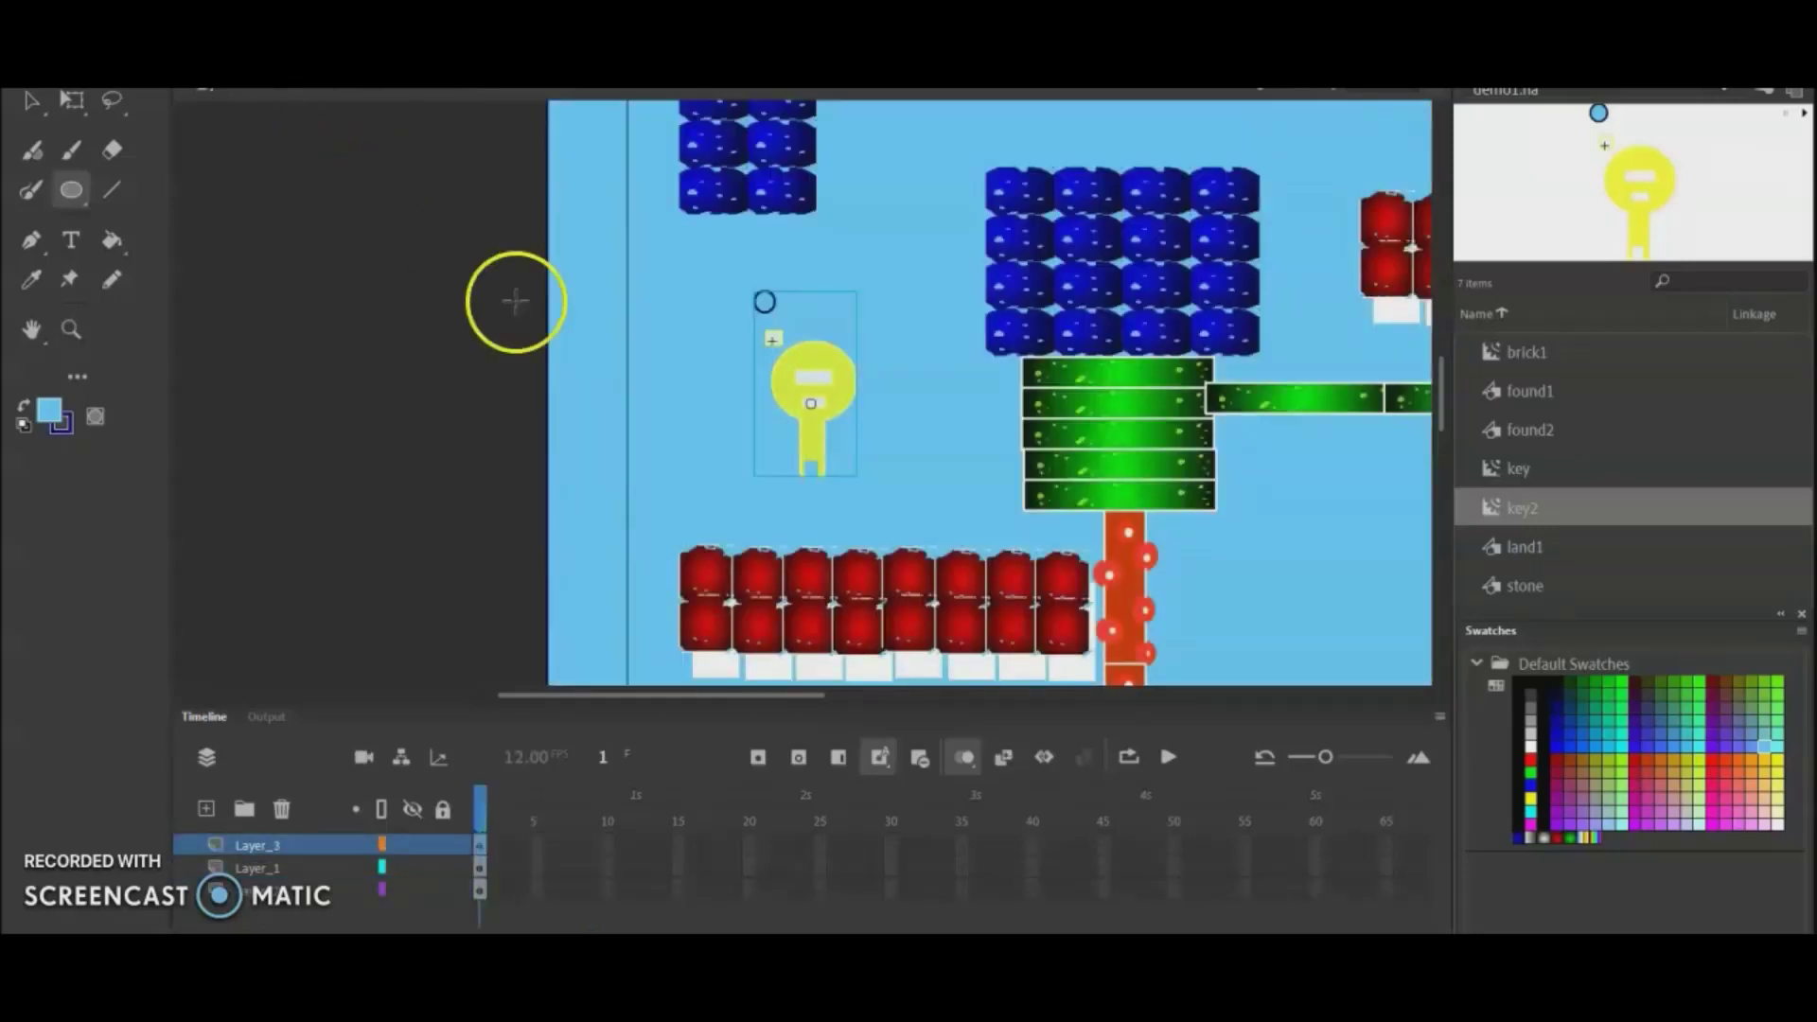
key(ctrl+minus)
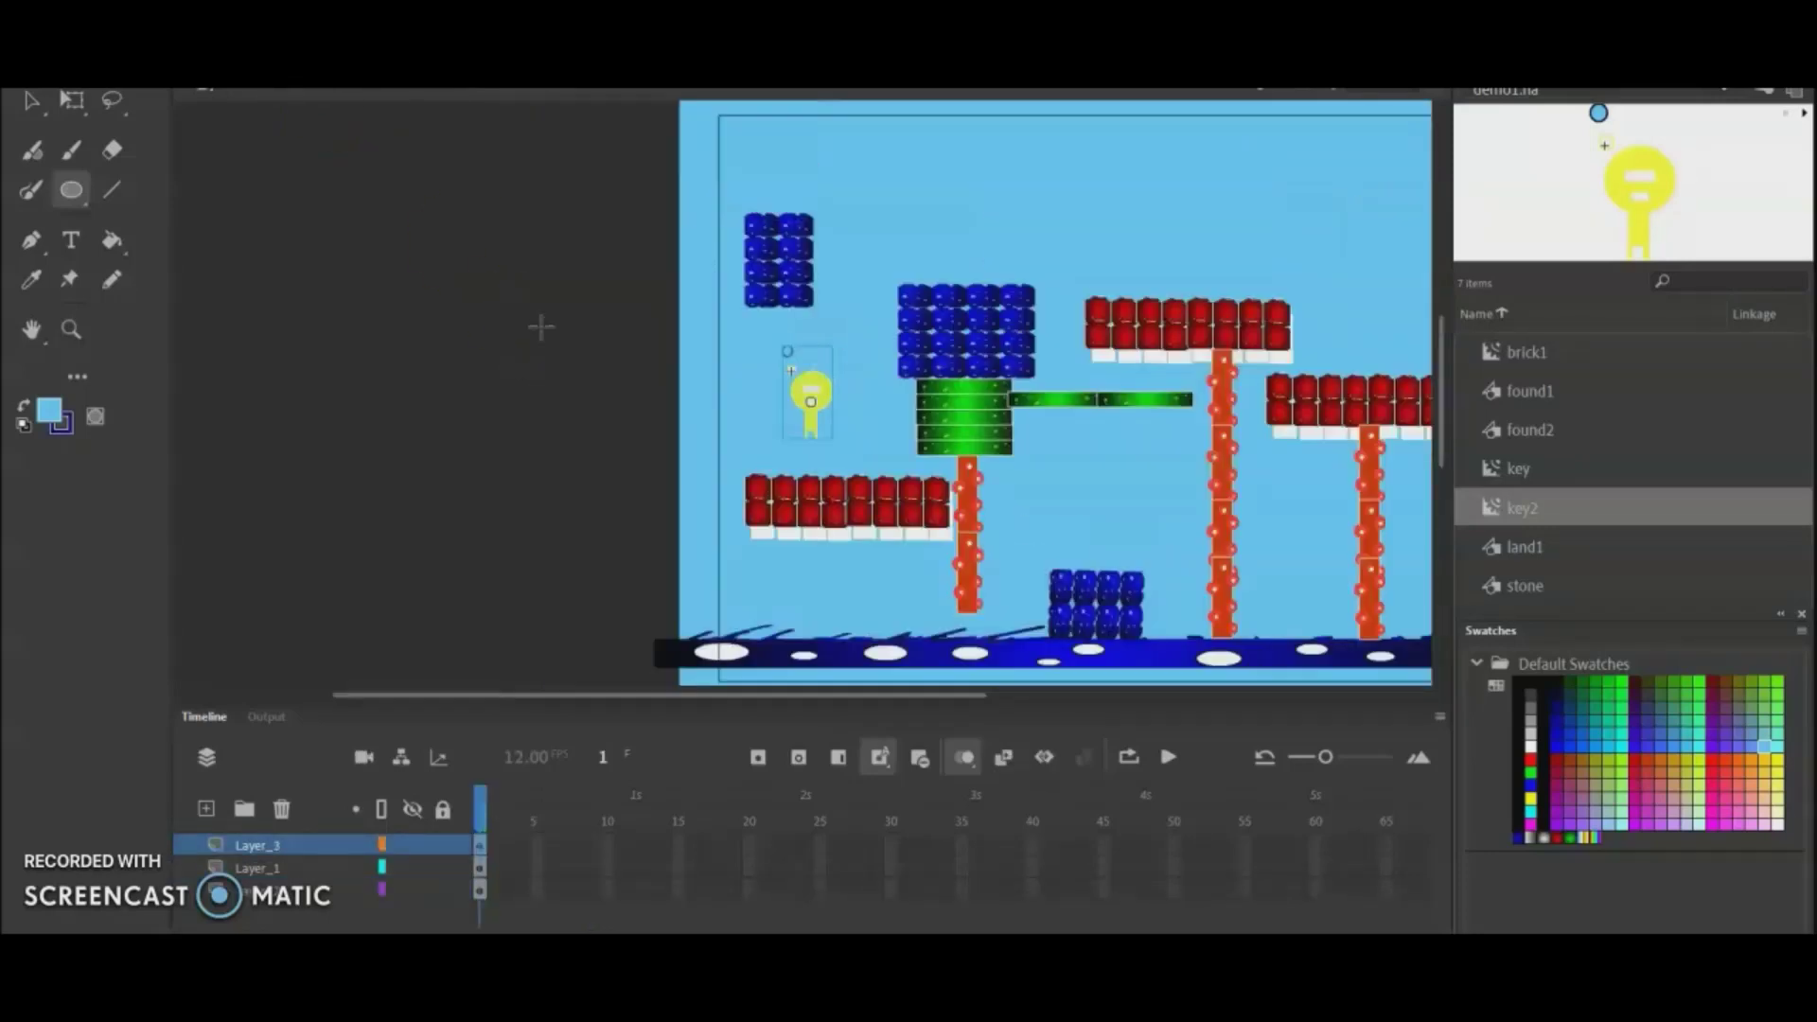
click(612, 383)
key(h)
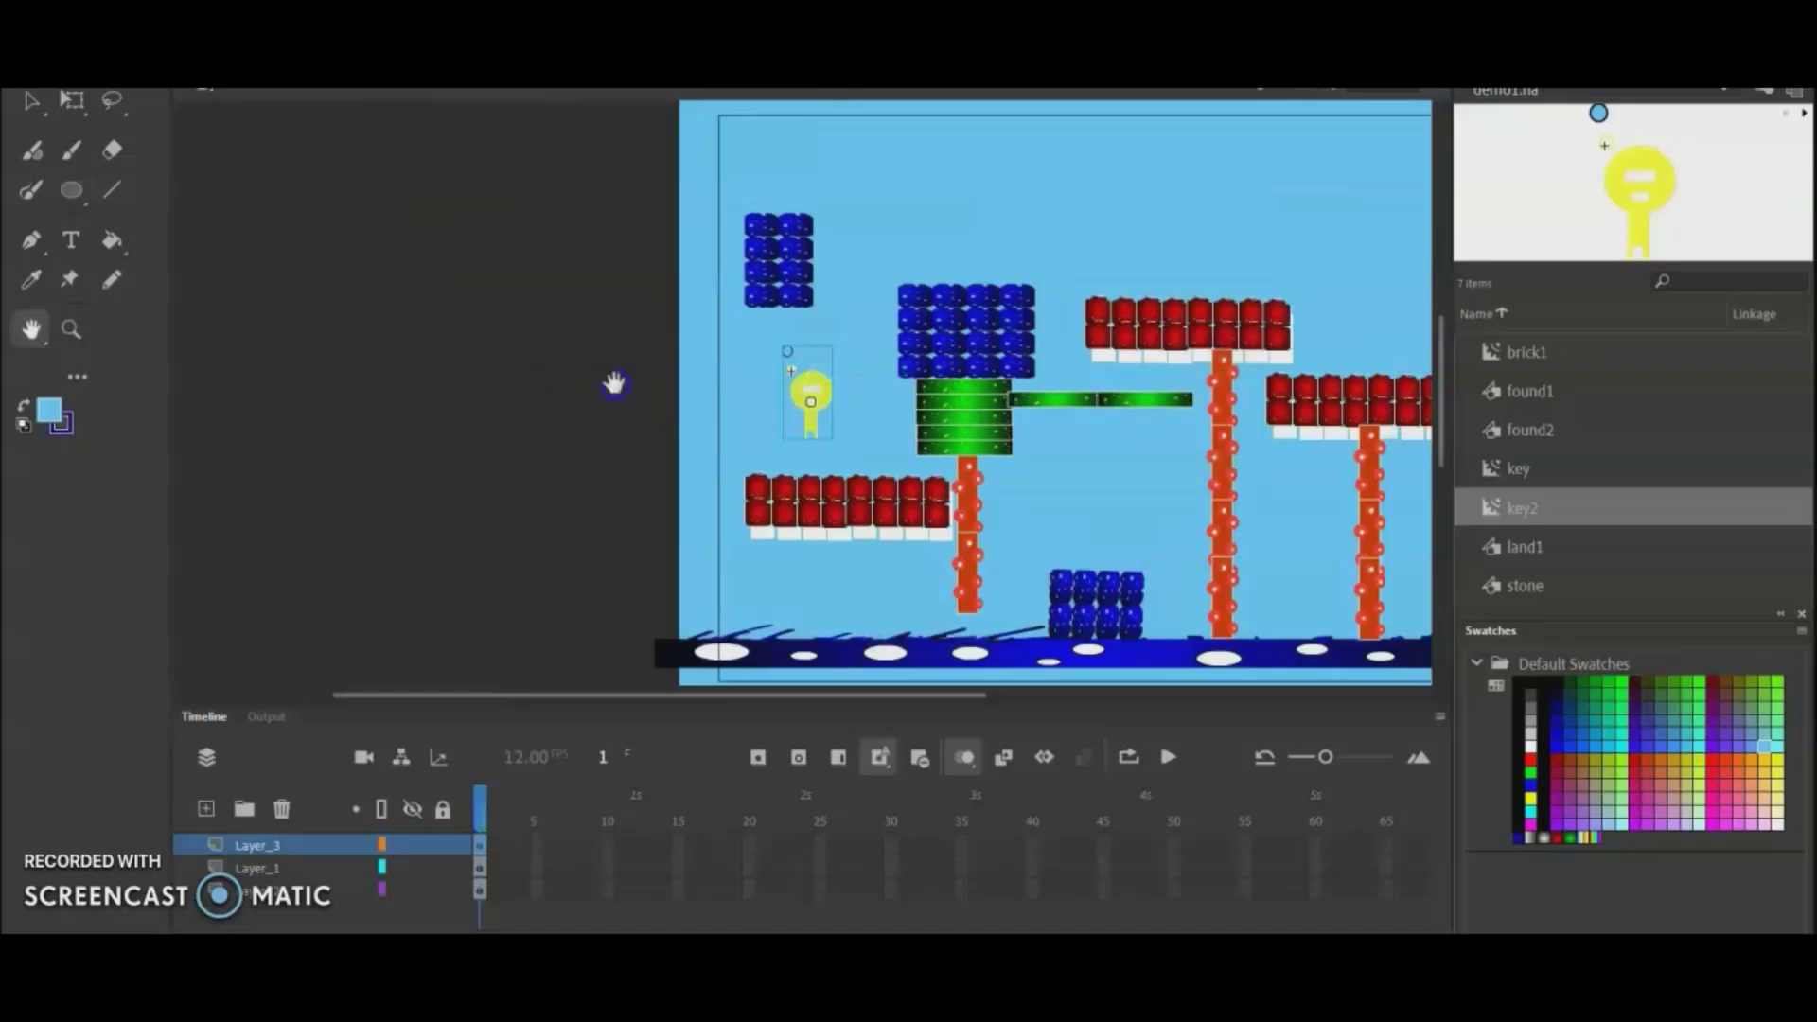
drag(612, 384, 422, 361)
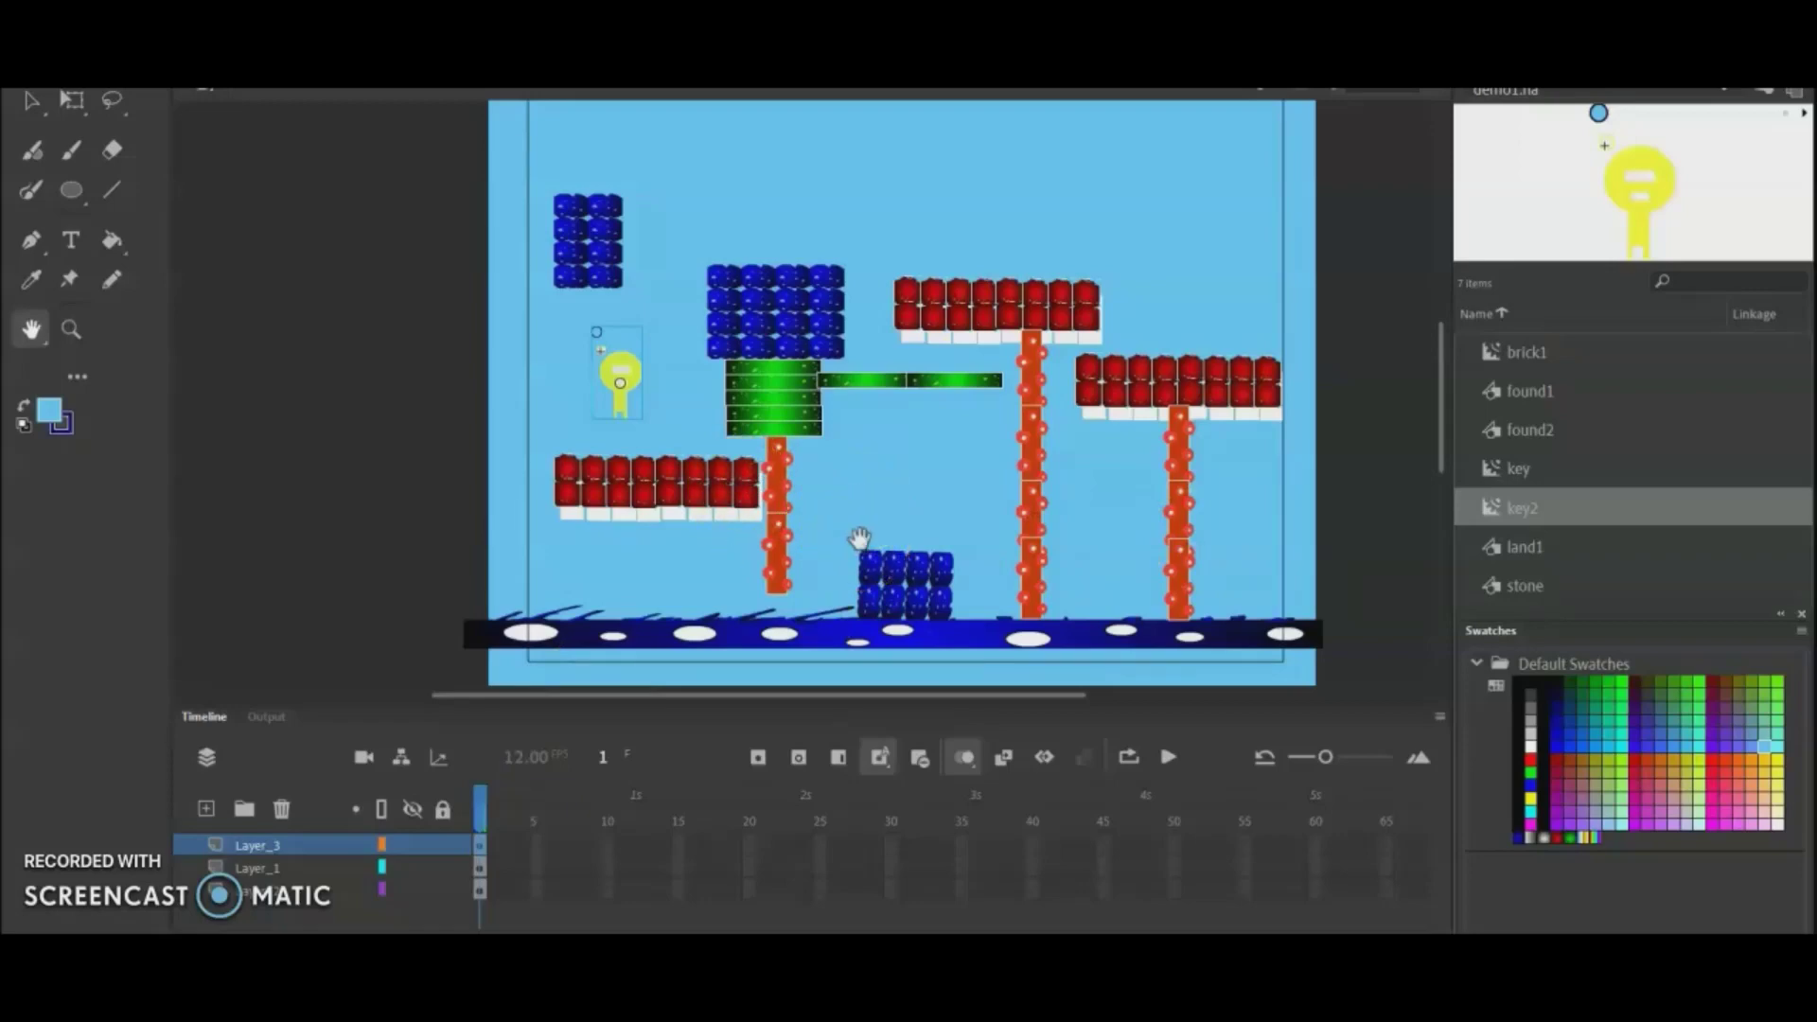
scroll(859, 537, down, 2)
Step: Test the movie and examine the key2 animation in the maximized preview window
key(ctrl+Return)
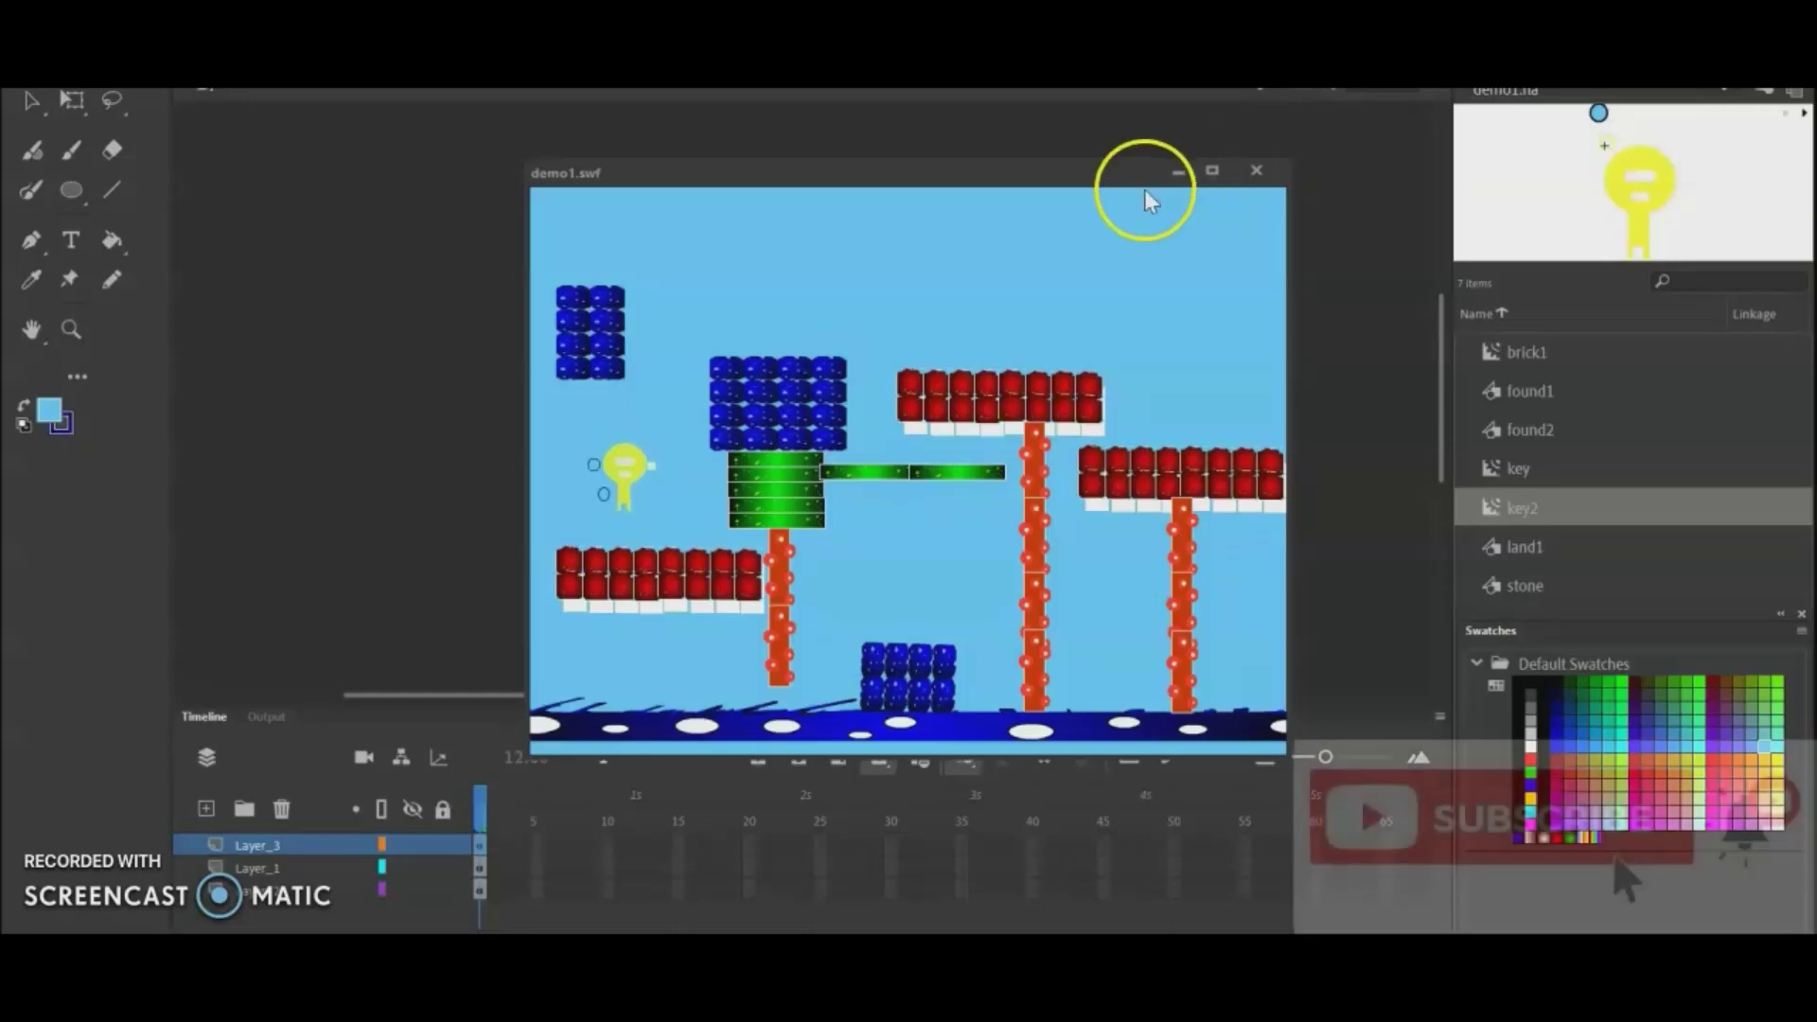
click(1028, 263)
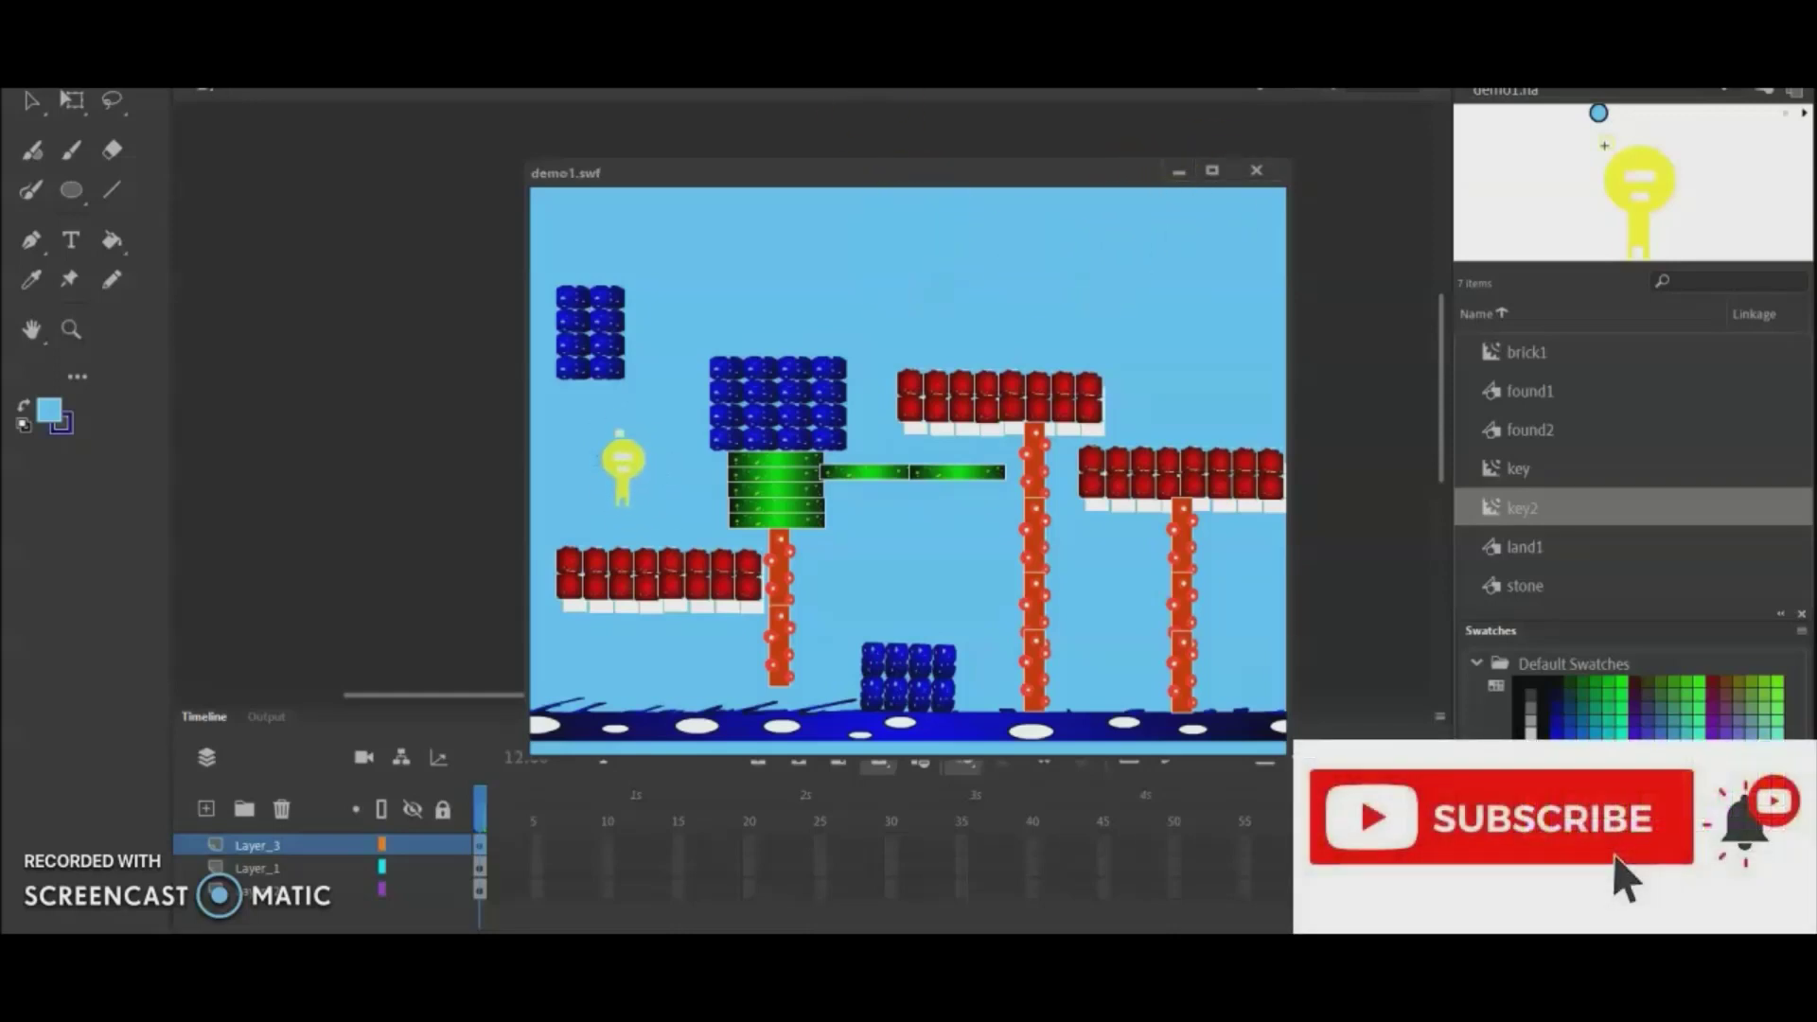
click(1212, 170)
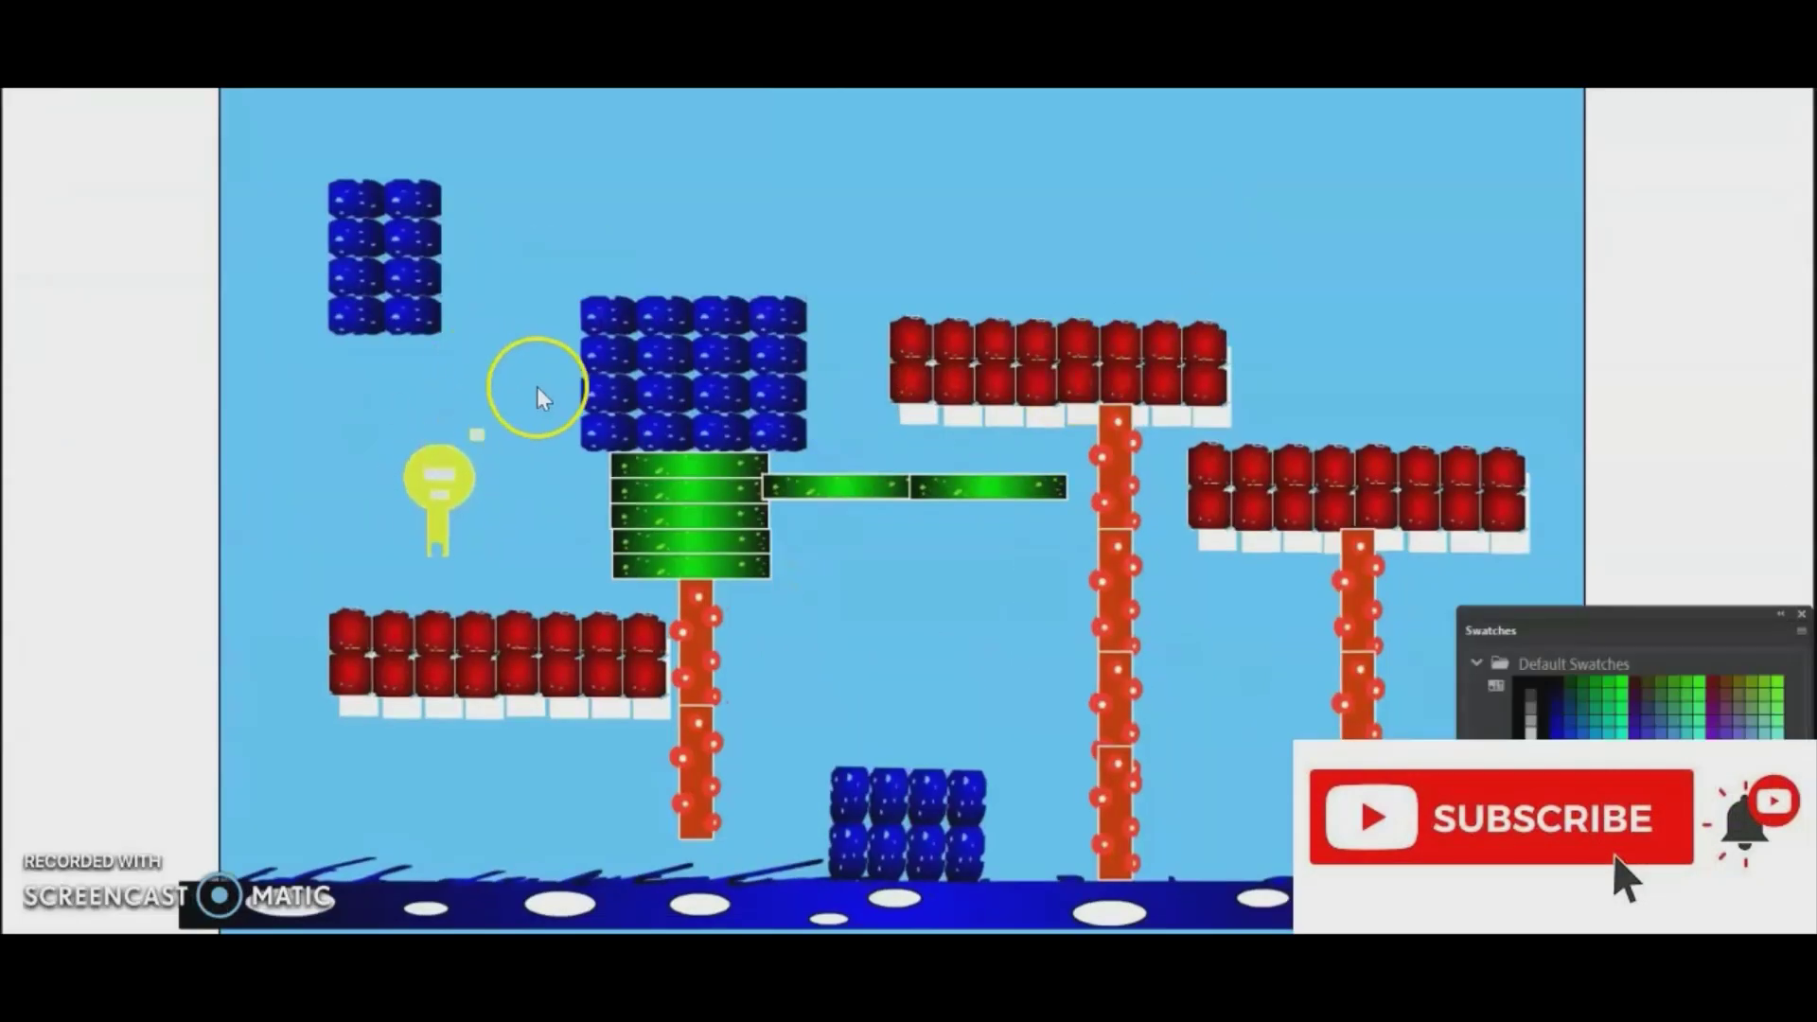
click(416, 510)
click(527, 513)
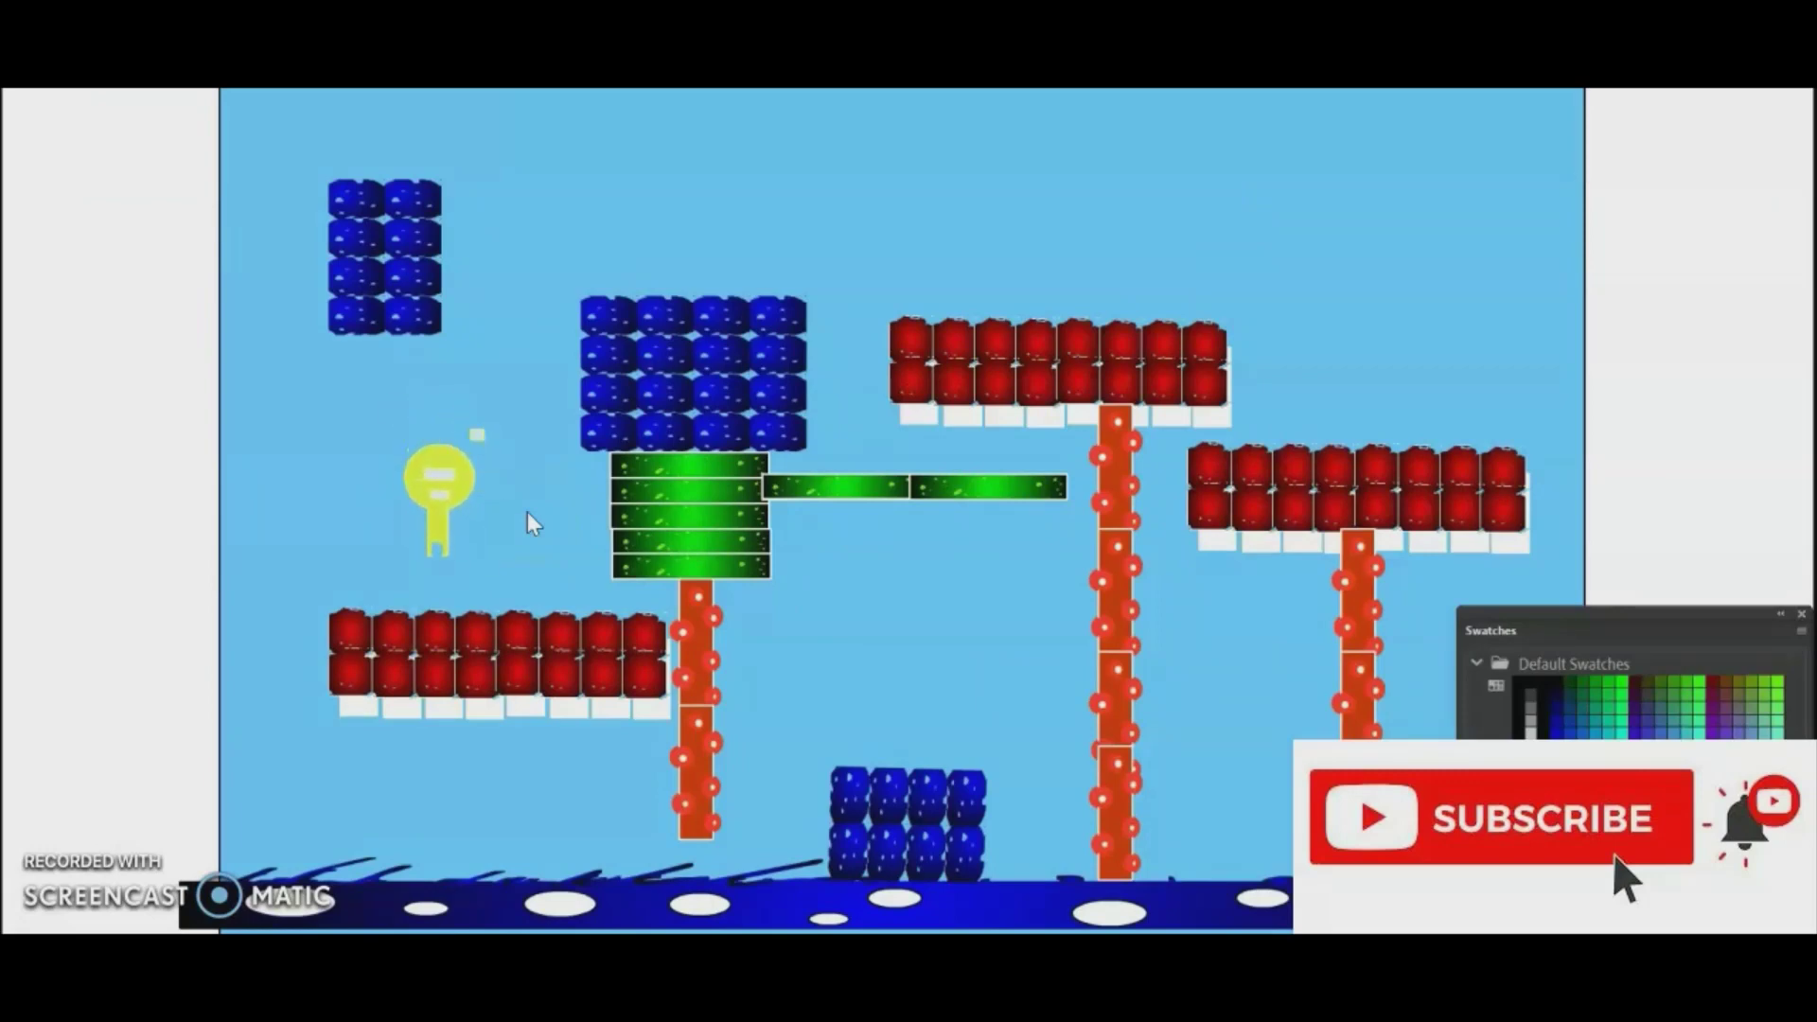
click(175, 221)
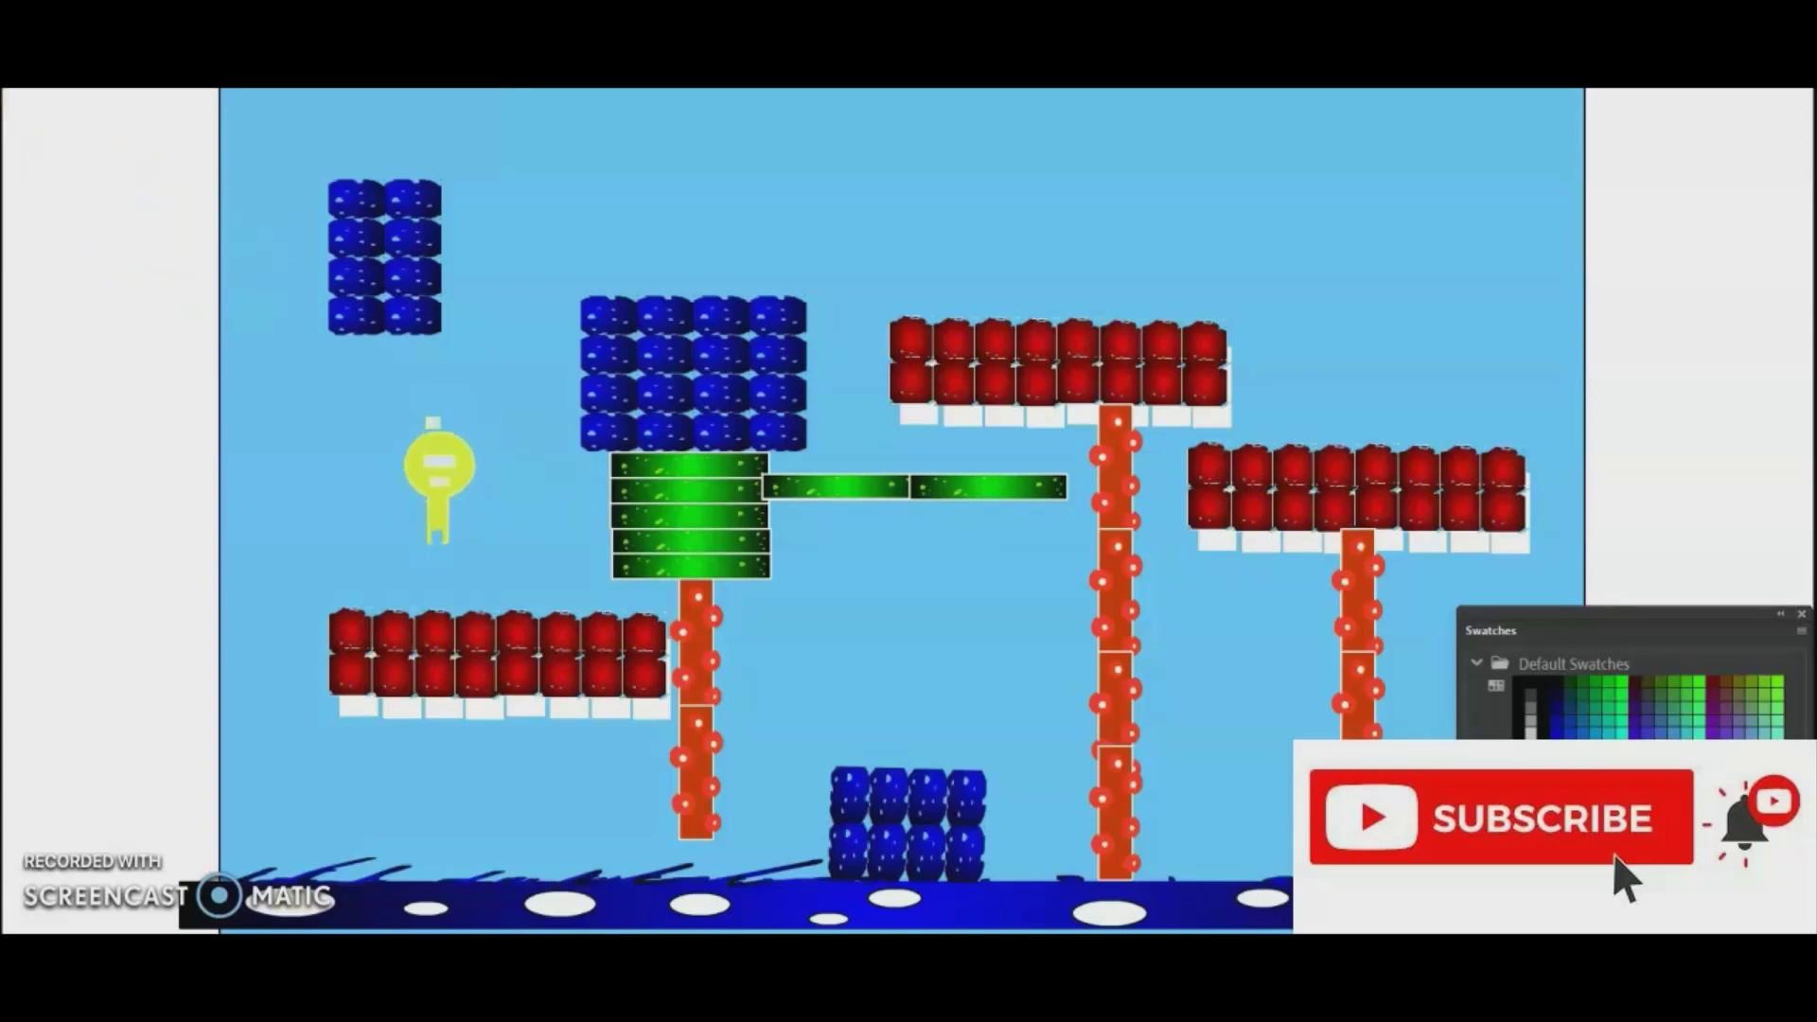